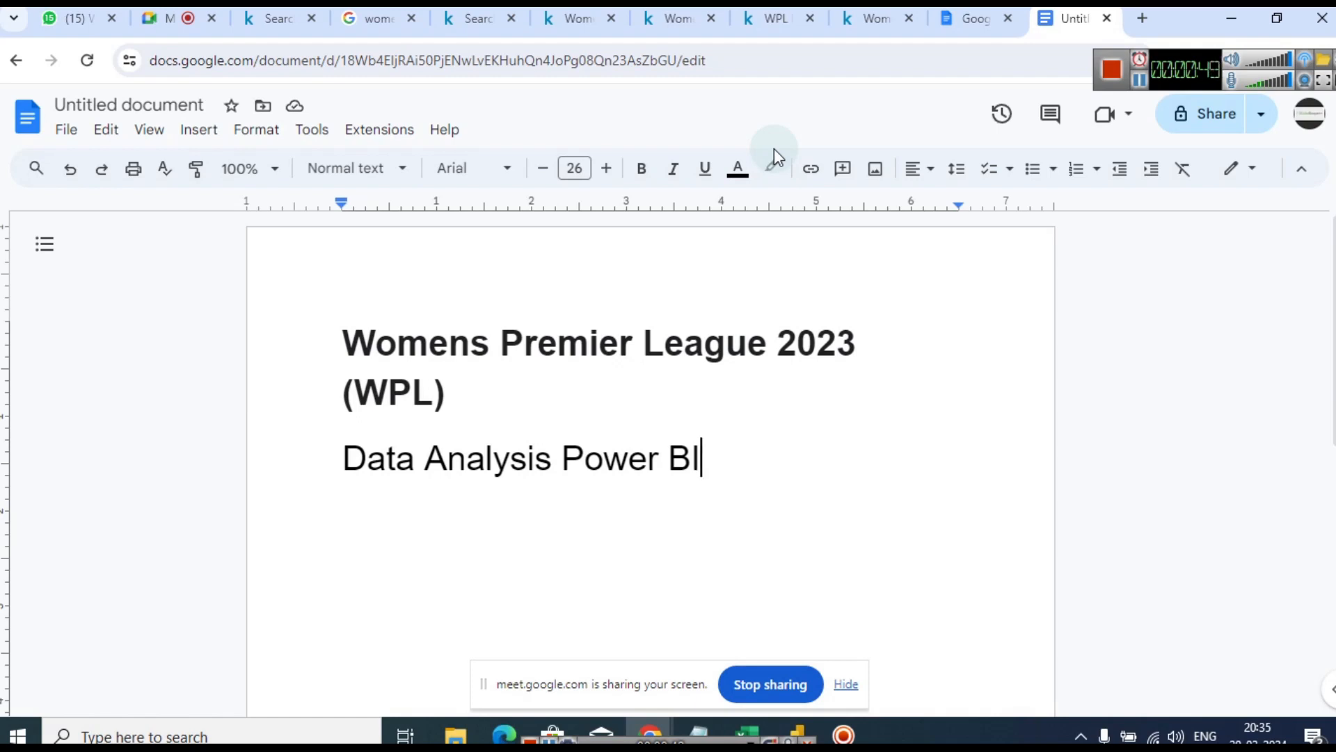
Switch to Kaggle and rerun the recent "Women's Premier League Cricket" search limited to datasets
click(478, 18)
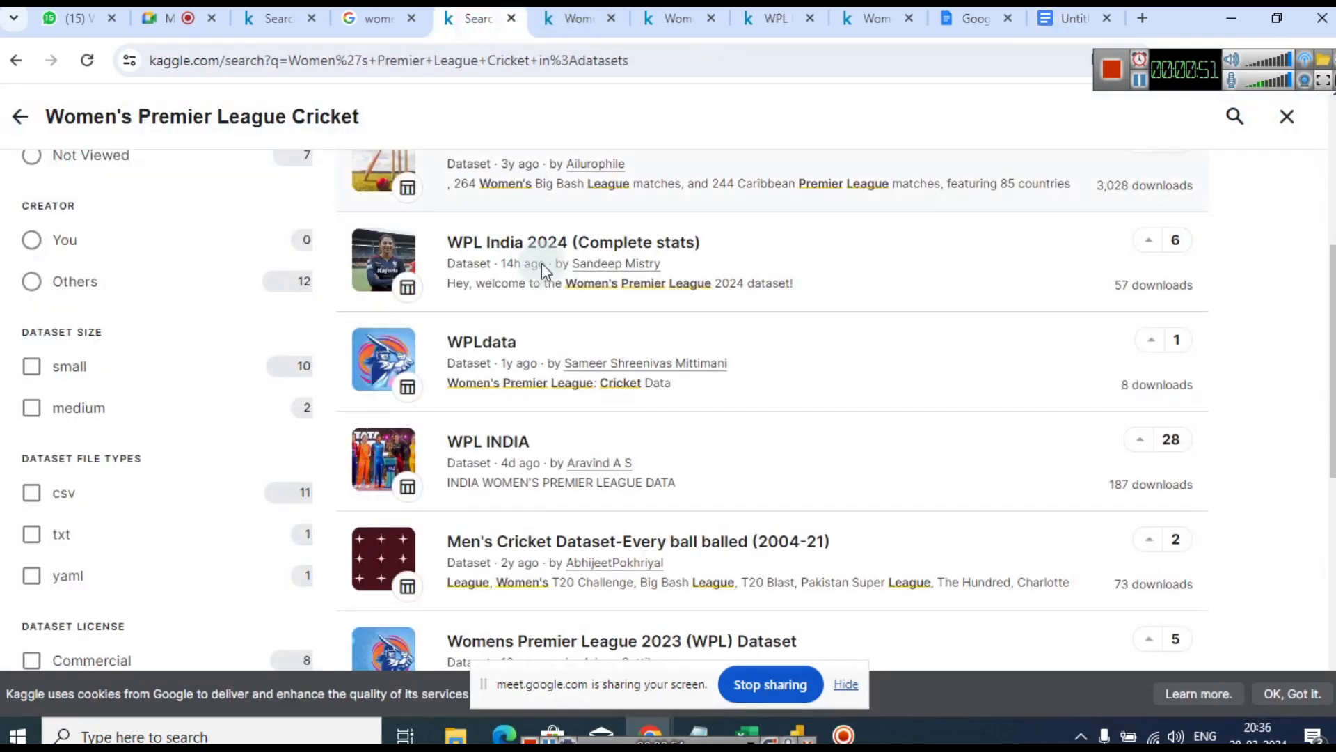
scroll(532, 193, up, 5)
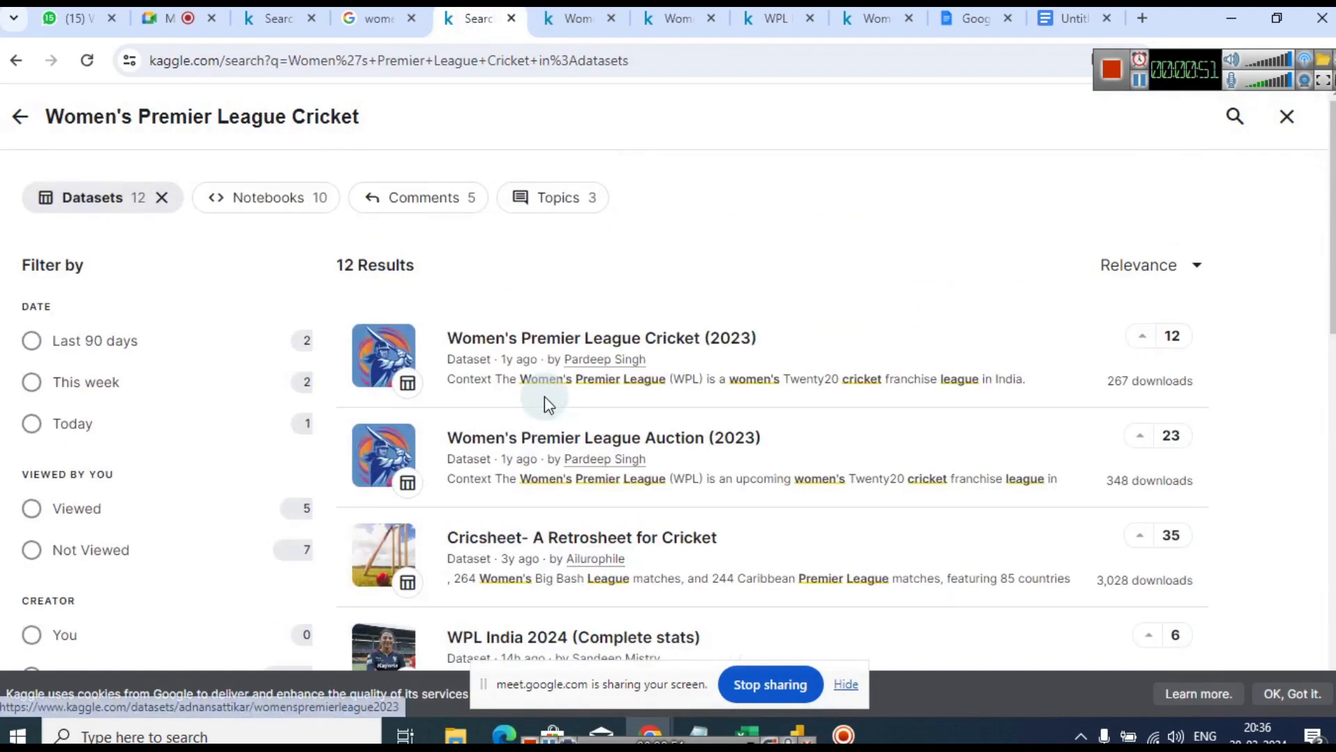
click(11, 124)
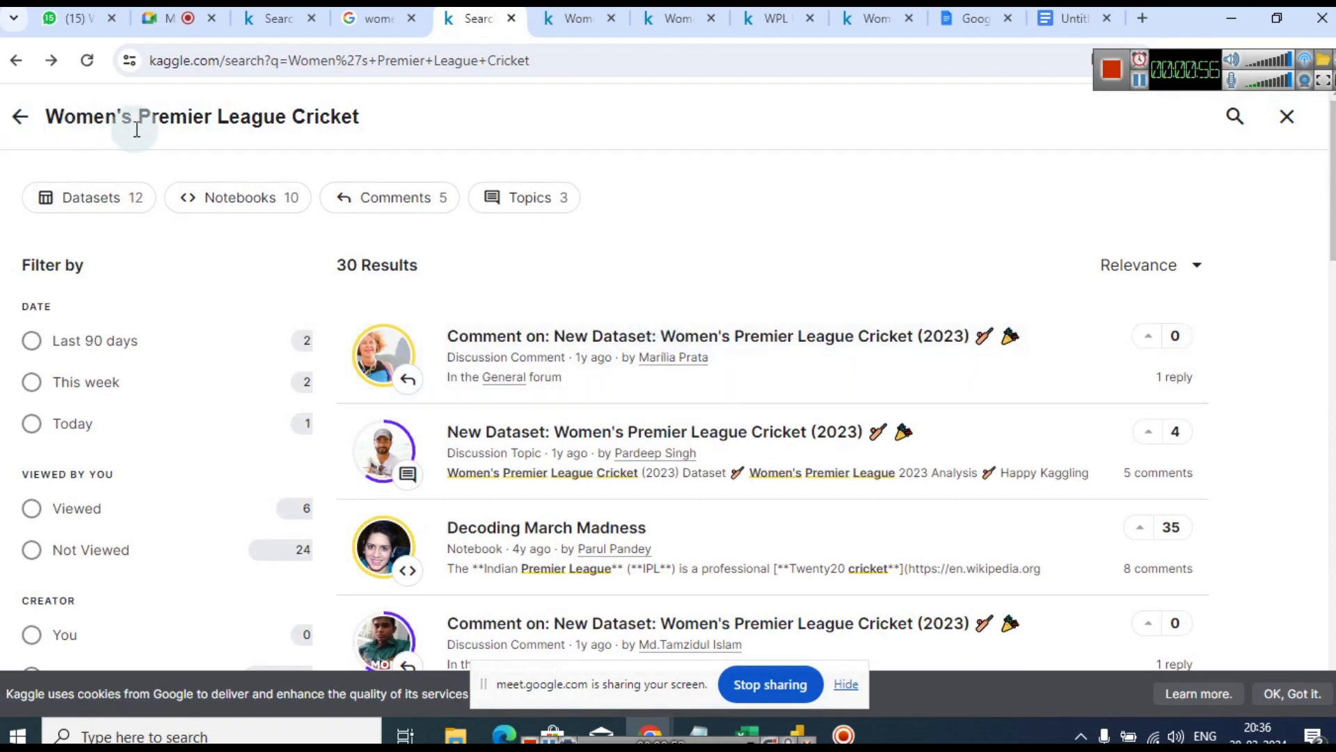
click(28, 123)
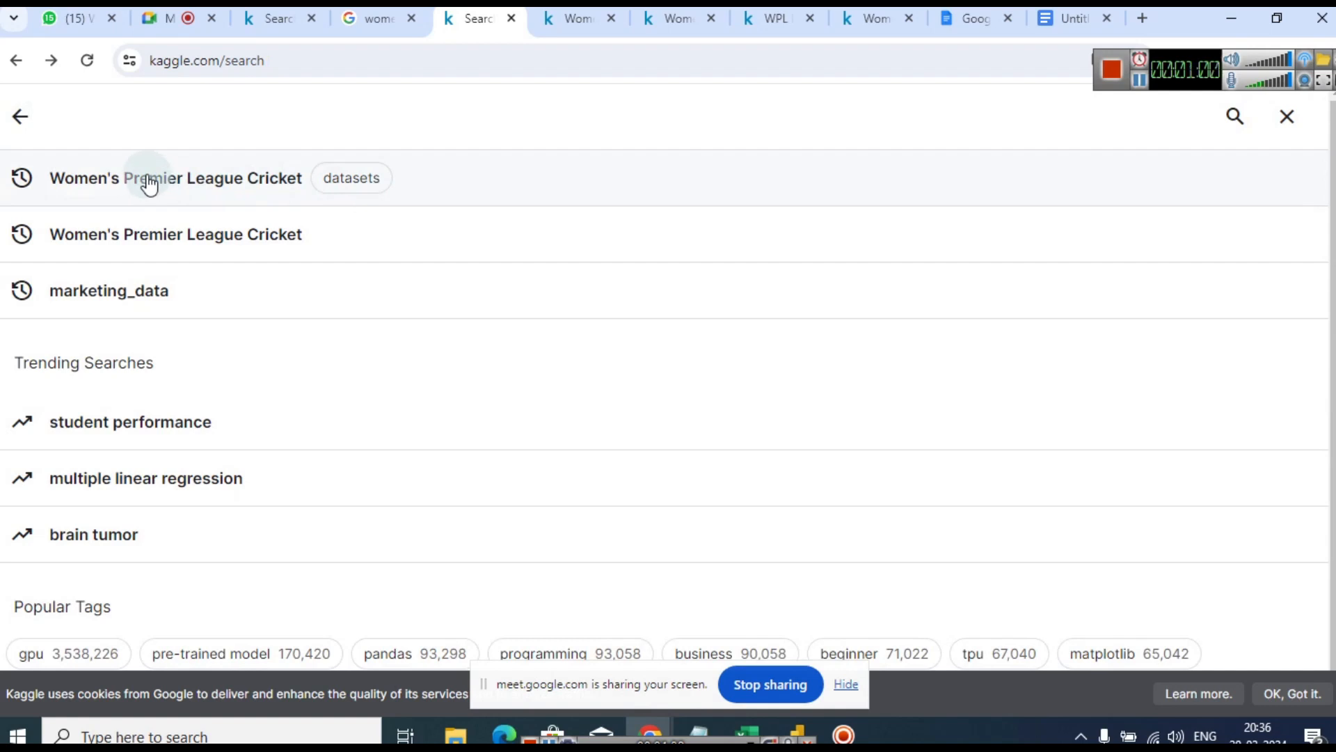
click(279, 179)
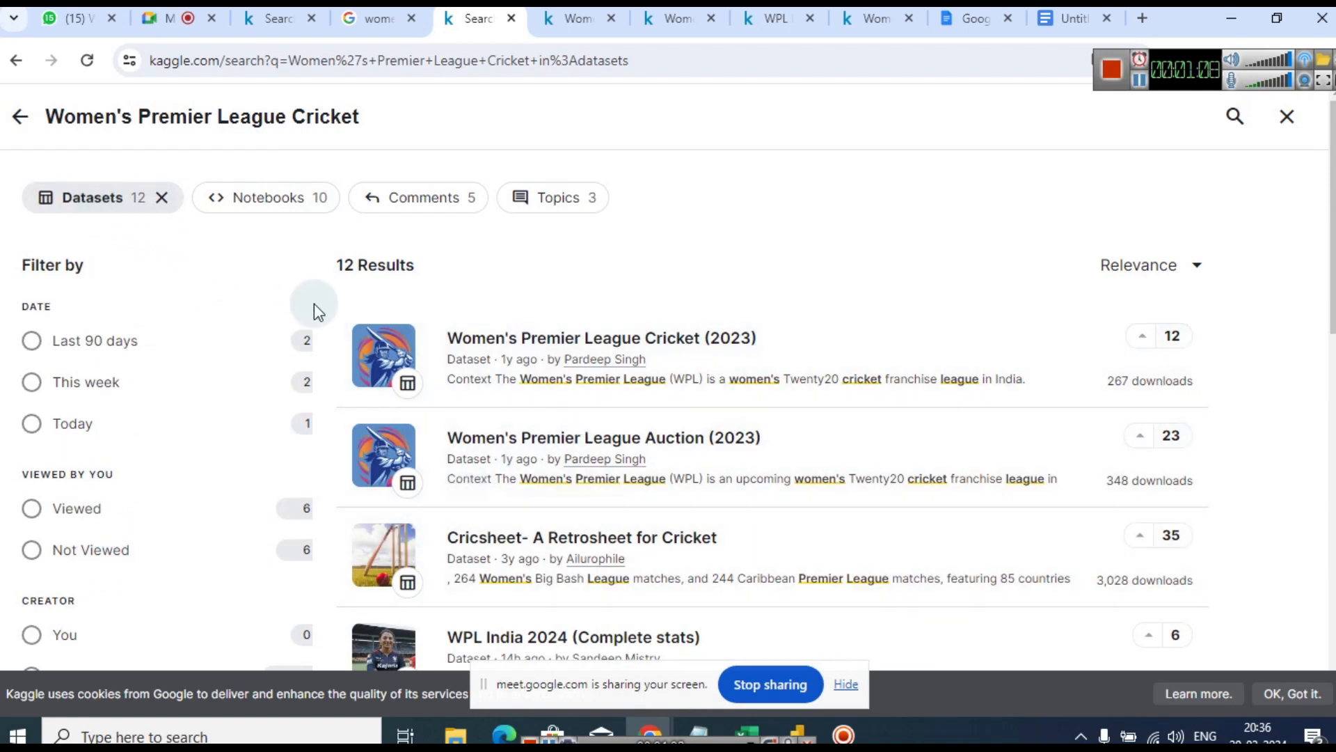
Search Kaggle for "Indian Premier League Cricket", limit the results to datasets and look through the list
click(179, 104)
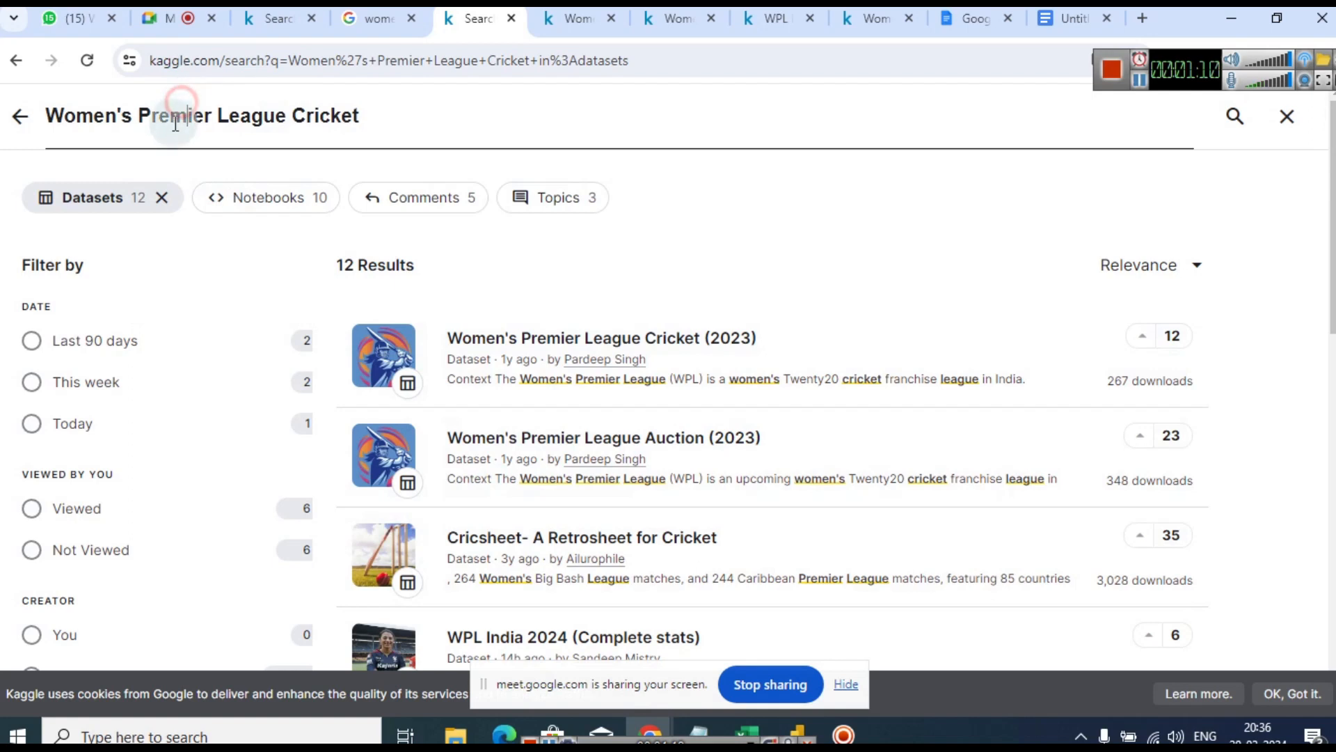
double_click(119, 113)
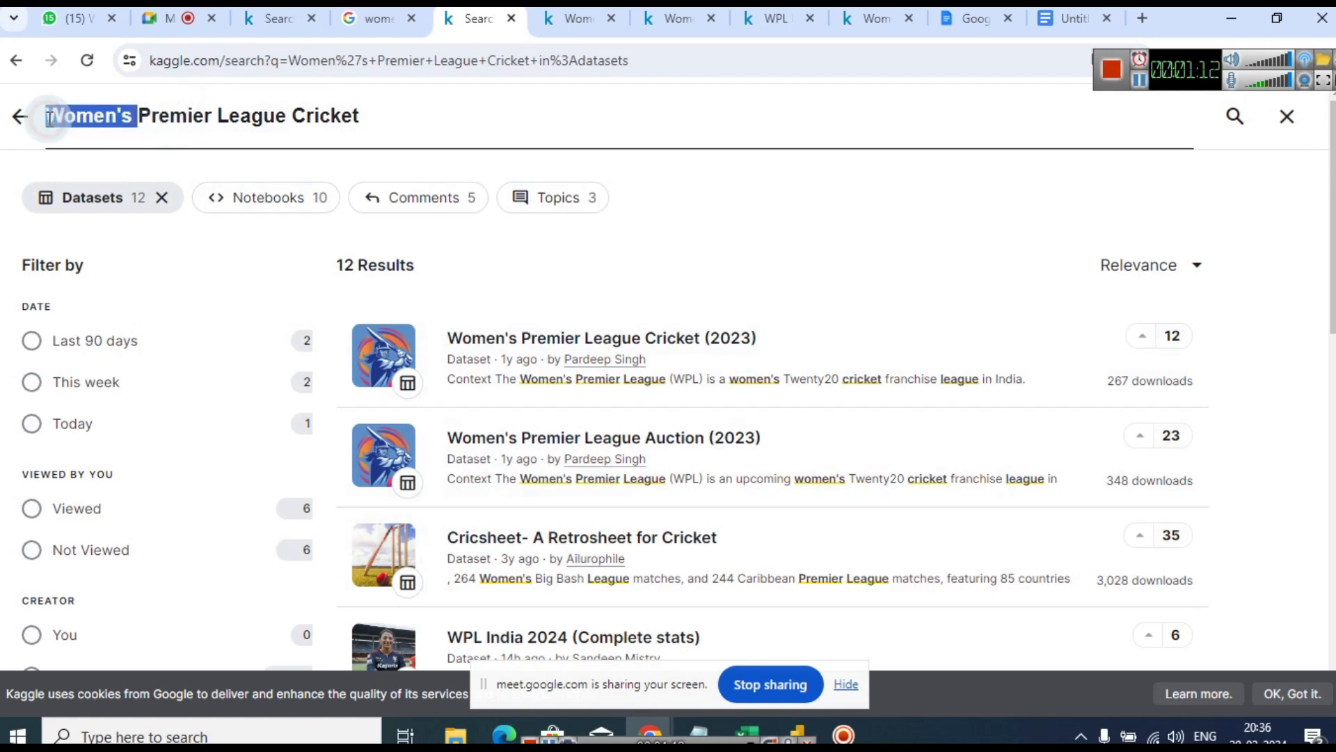
key(BackSpace)
text(Indian)
key(Return)
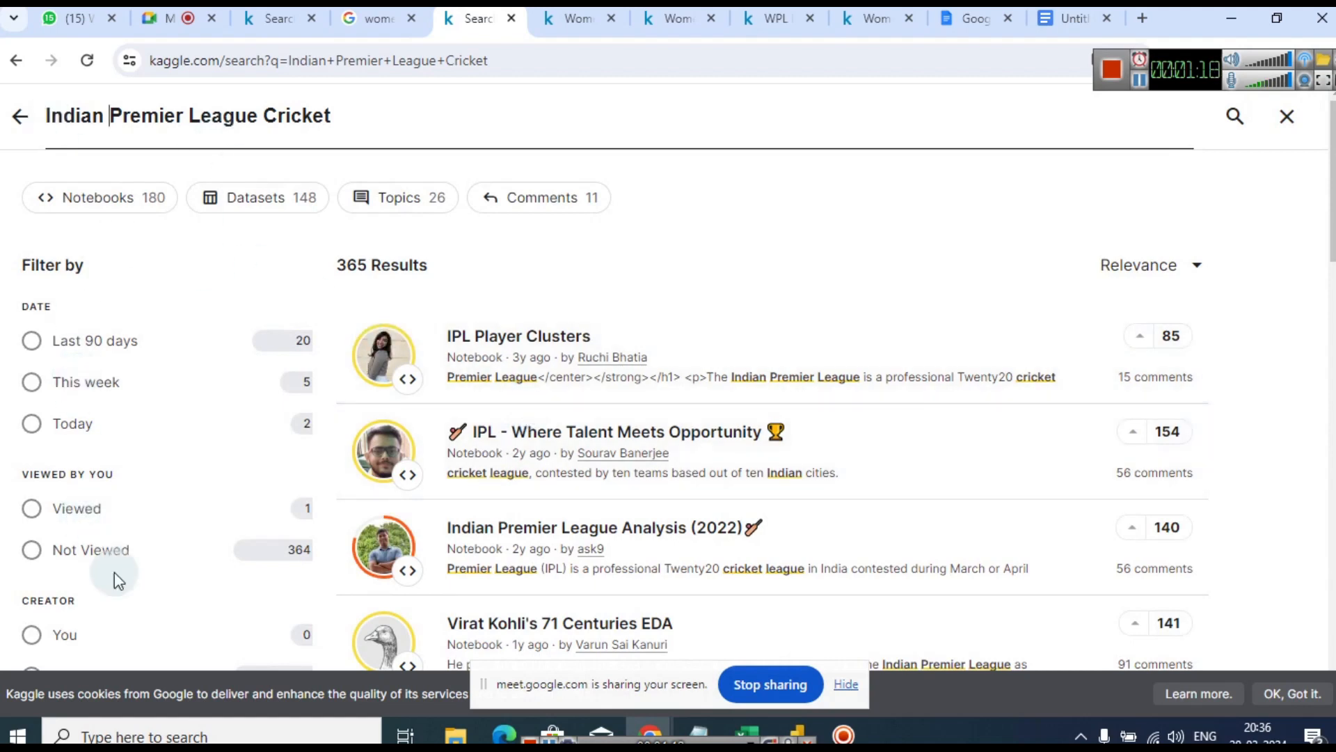
click(232, 198)
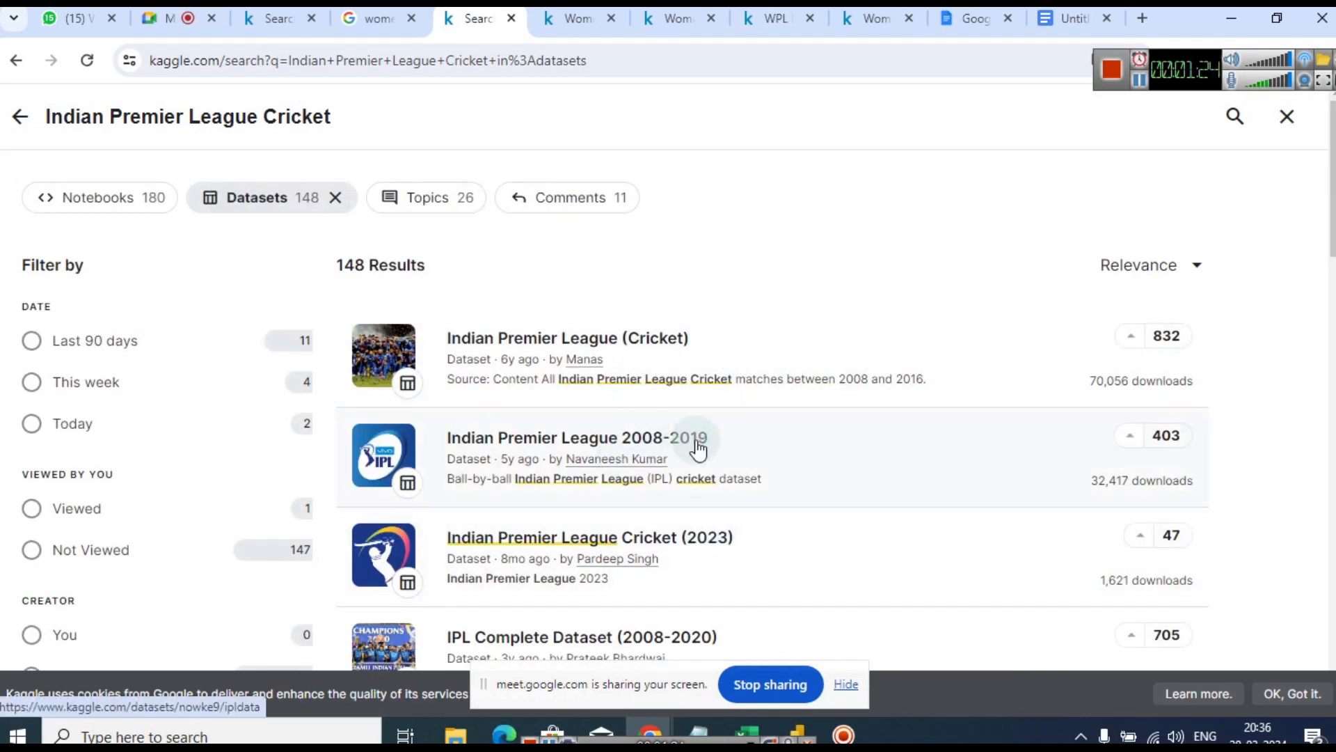
scroll(835, 515, down, 3)
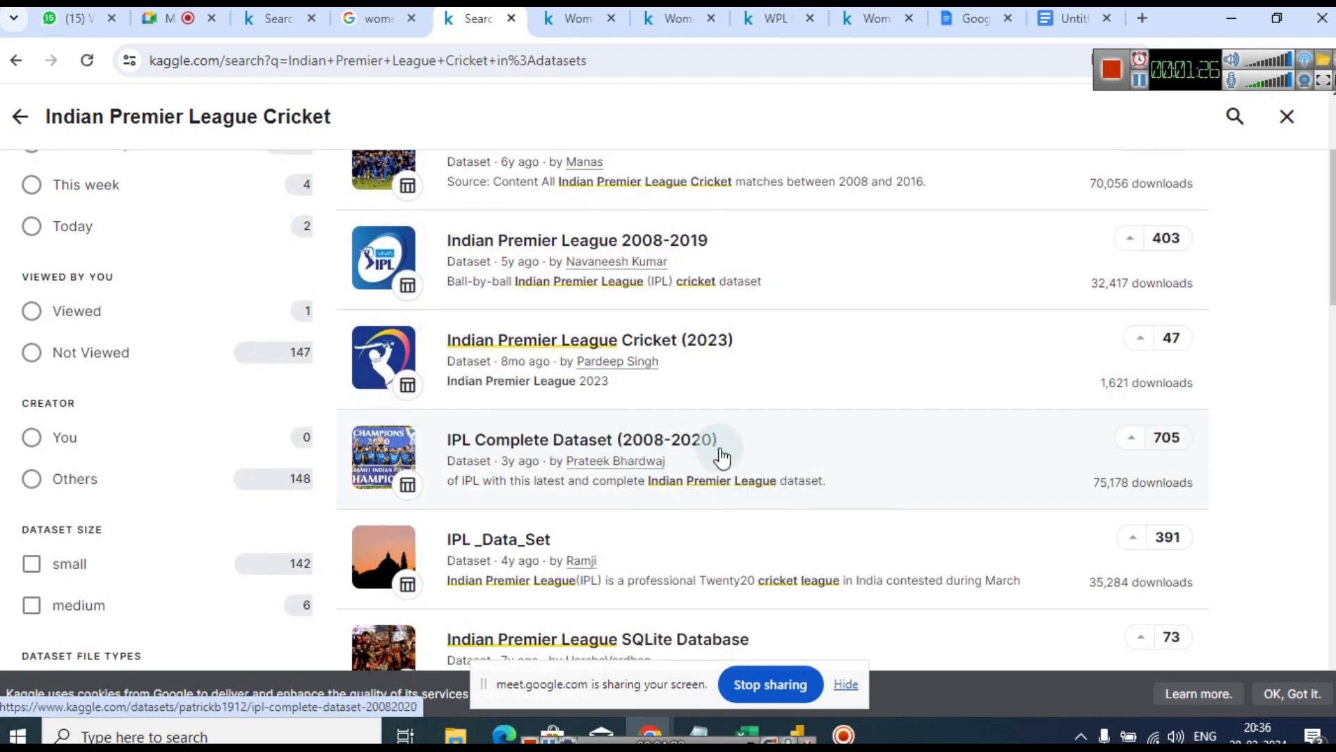
scroll(721, 457, down, 6)
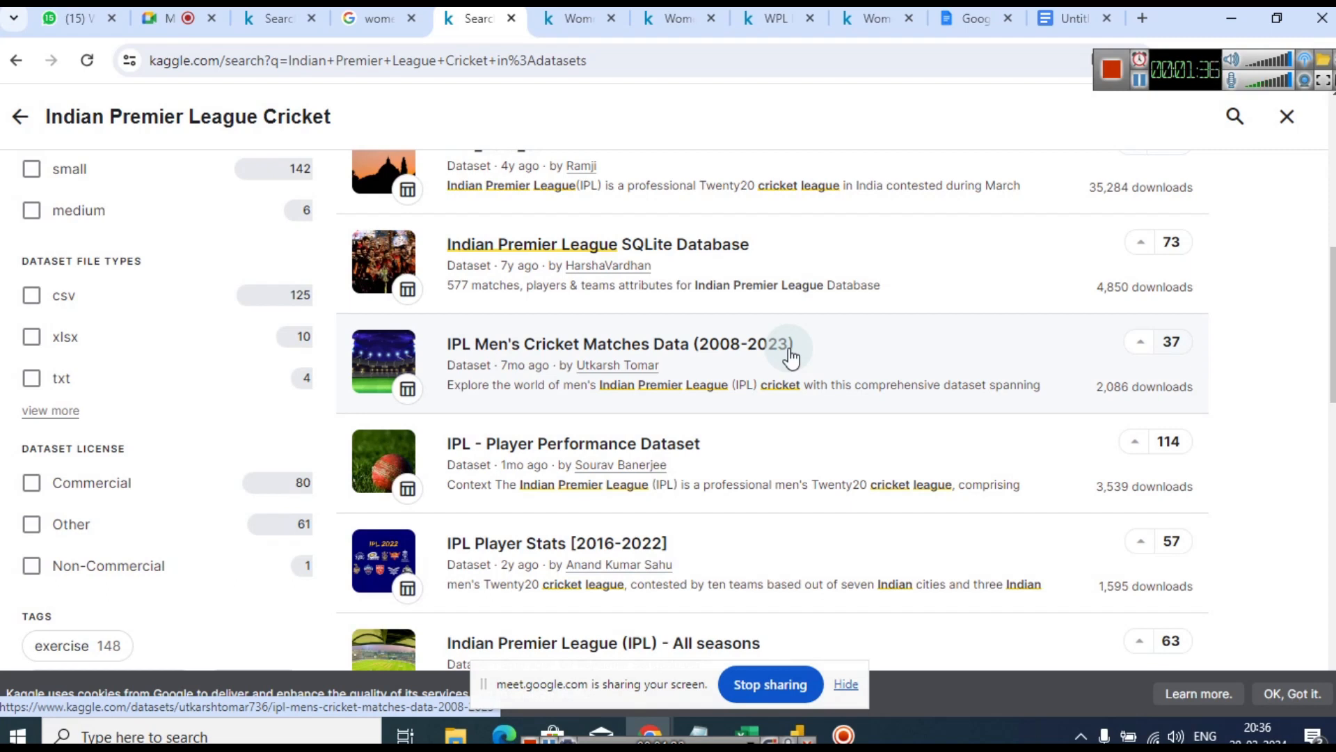
scroll(791, 357, up, 7)
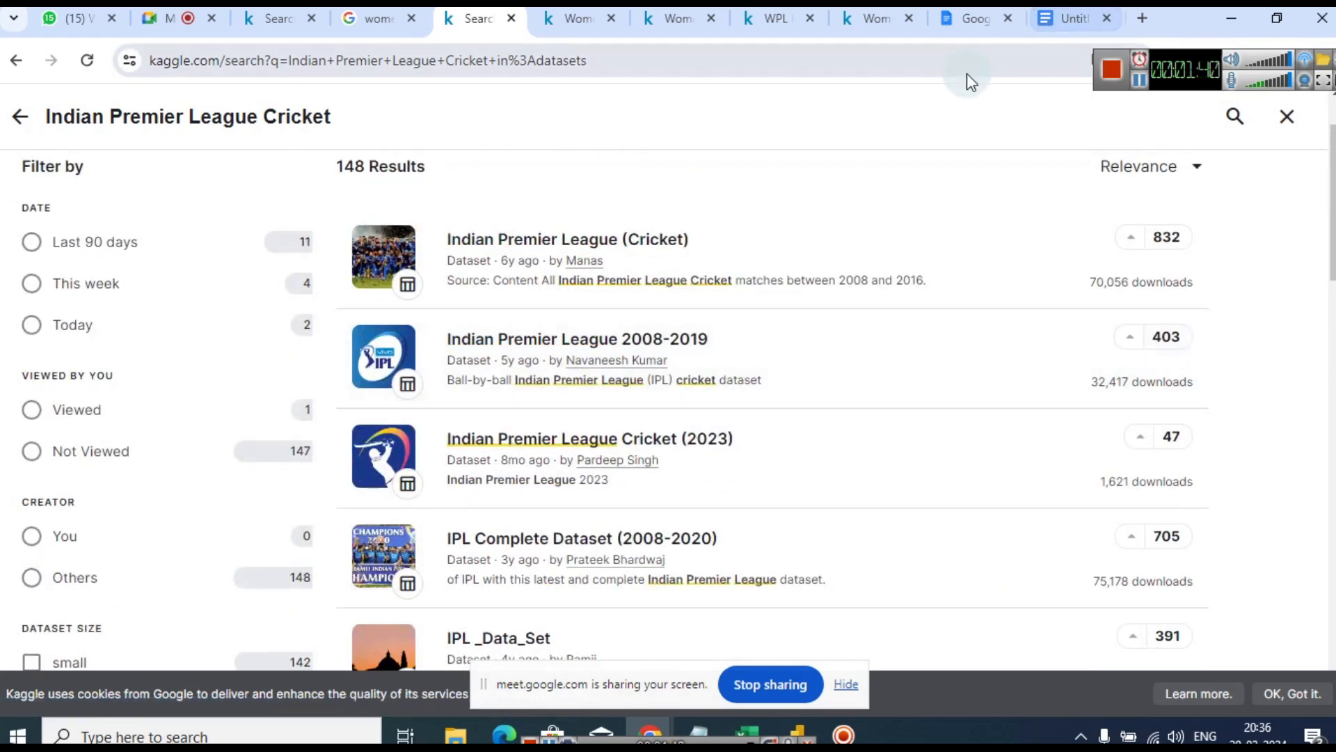
Close the spare Google Docs page and add "- Hindi Class" after "Data Analysis Power BI" in the untitled document
click(967, 19)
click(1006, 18)
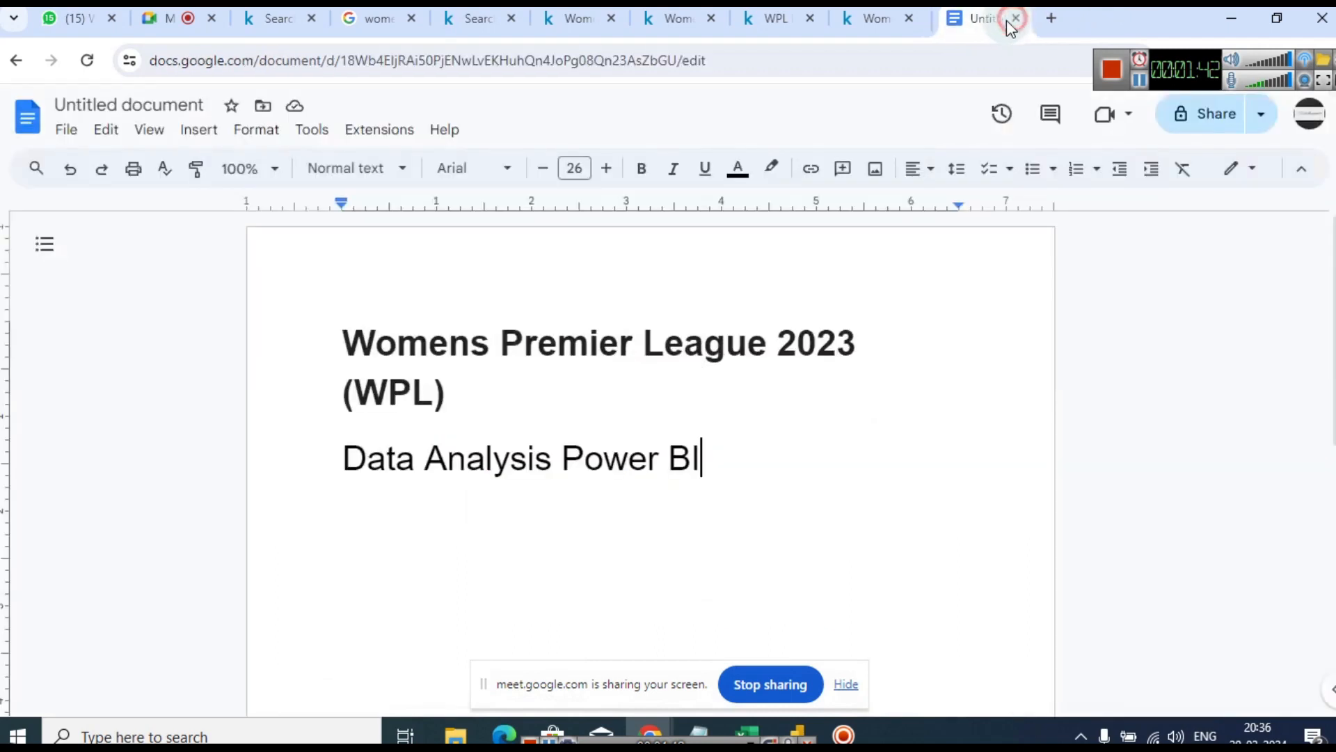
text(- Hindi Class)
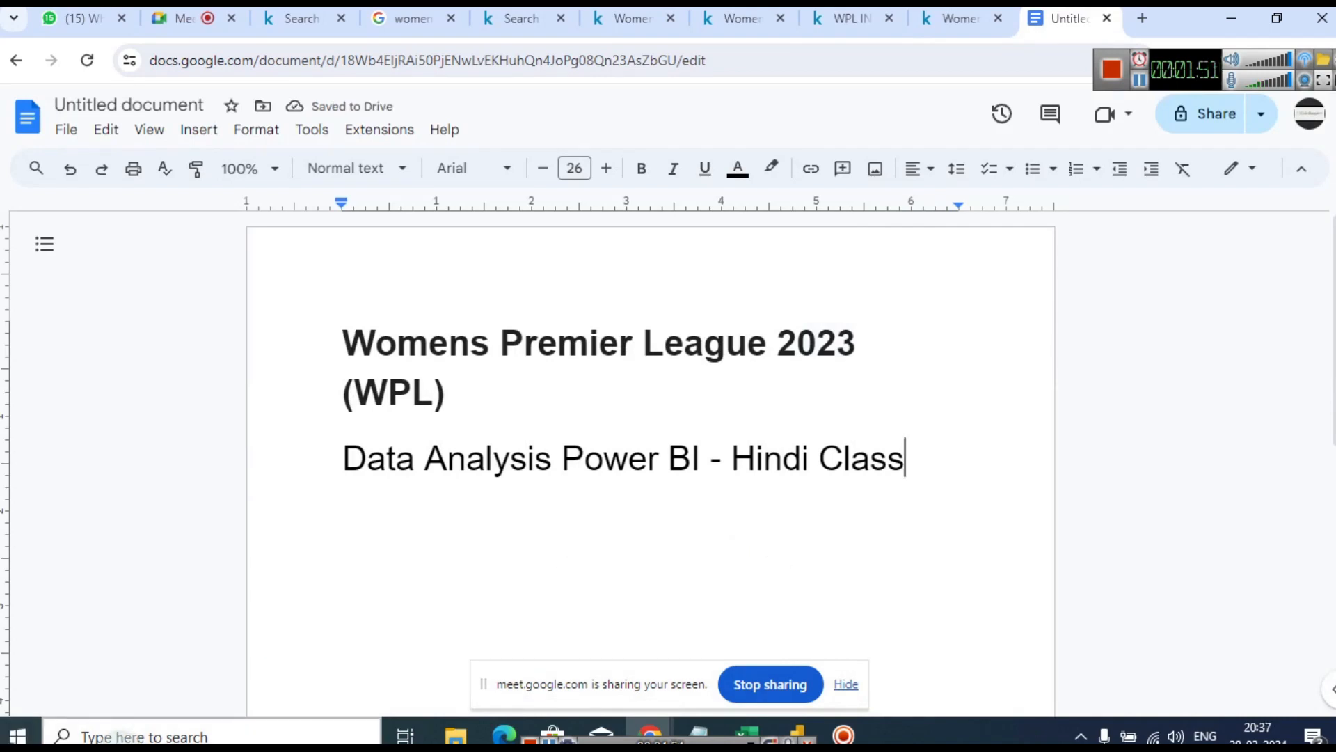
Find Power BI Desktop with the Windows search and launch it
click(126, 736)
text(power bi)
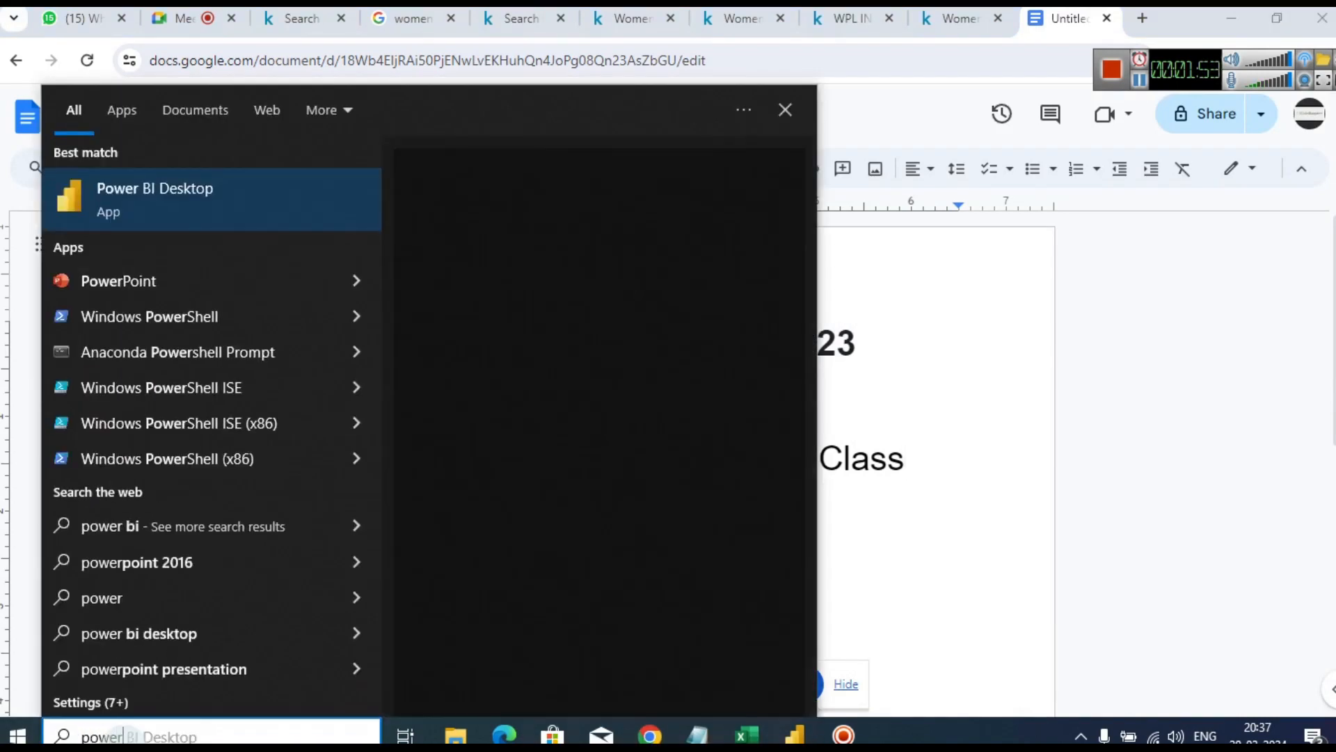
click(453, 355)
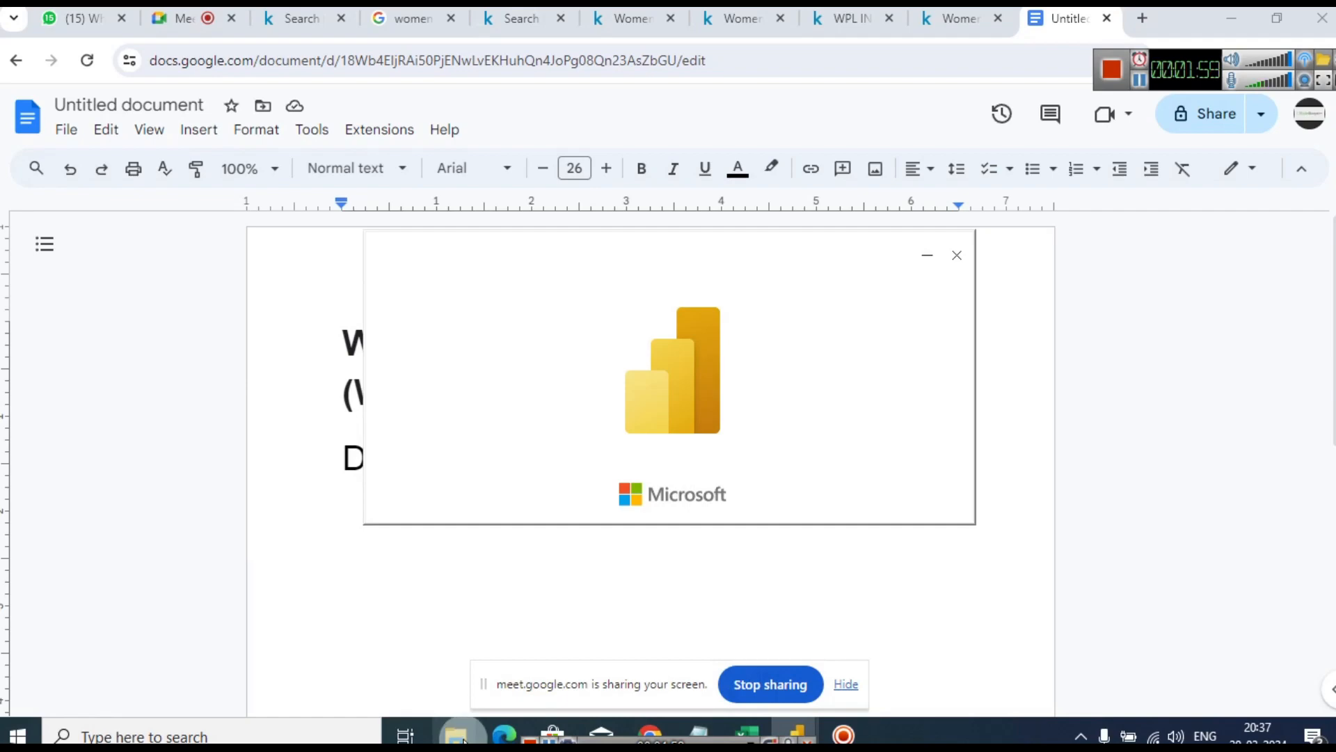
Switch to the File Explorer window showing the downloaded archive folder with the CSV files
mouse_move(459, 736)
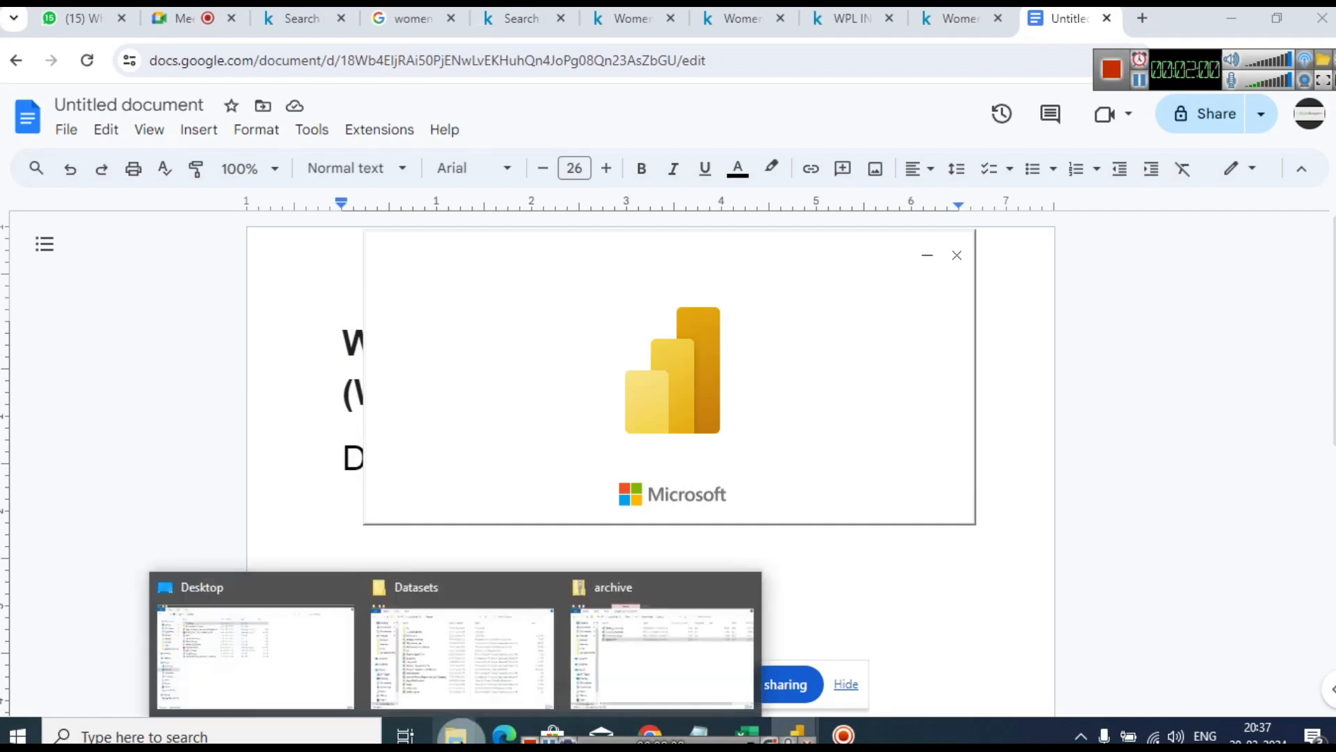
click(600, 675)
click(1113, 31)
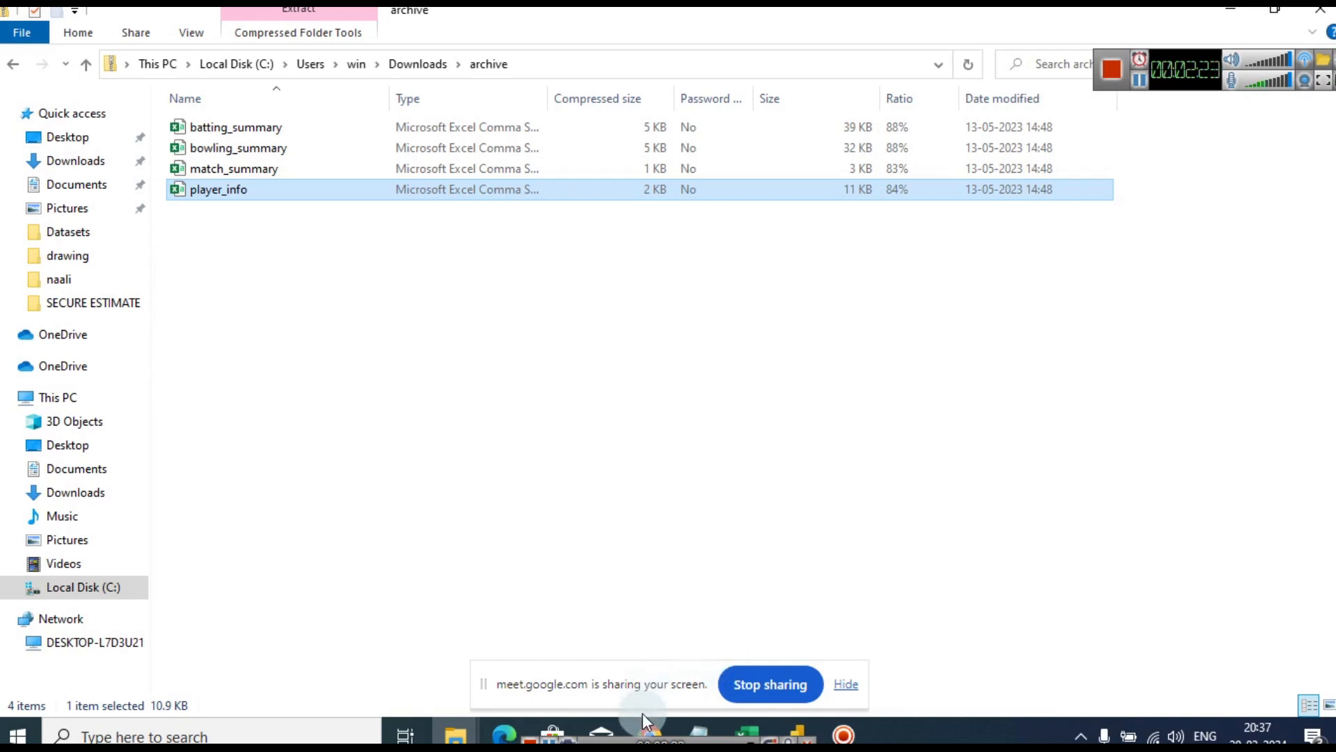
Return to the Google Docs document and add the line "Part 1" below "Data Analysis Power BI - Hindi Class"
mouse_move(648, 720)
click(609, 671)
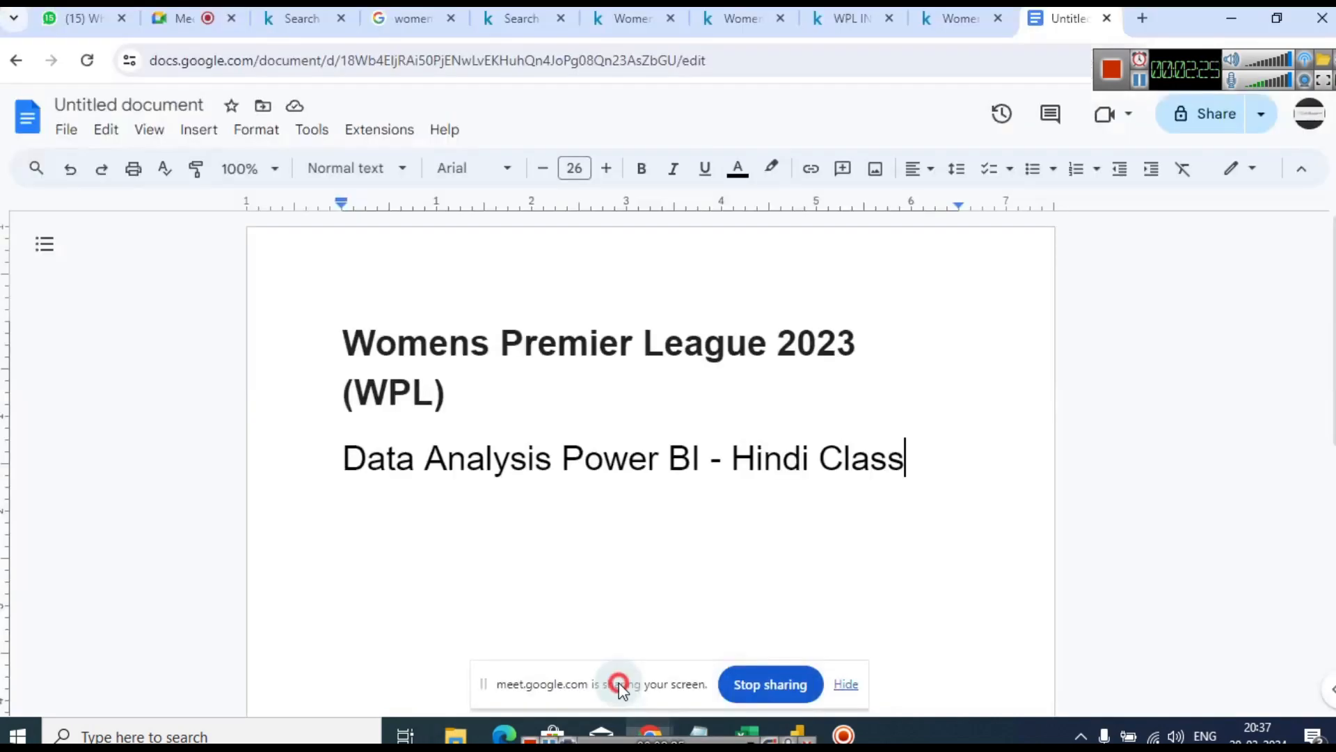
key(Return)
text(Pa)
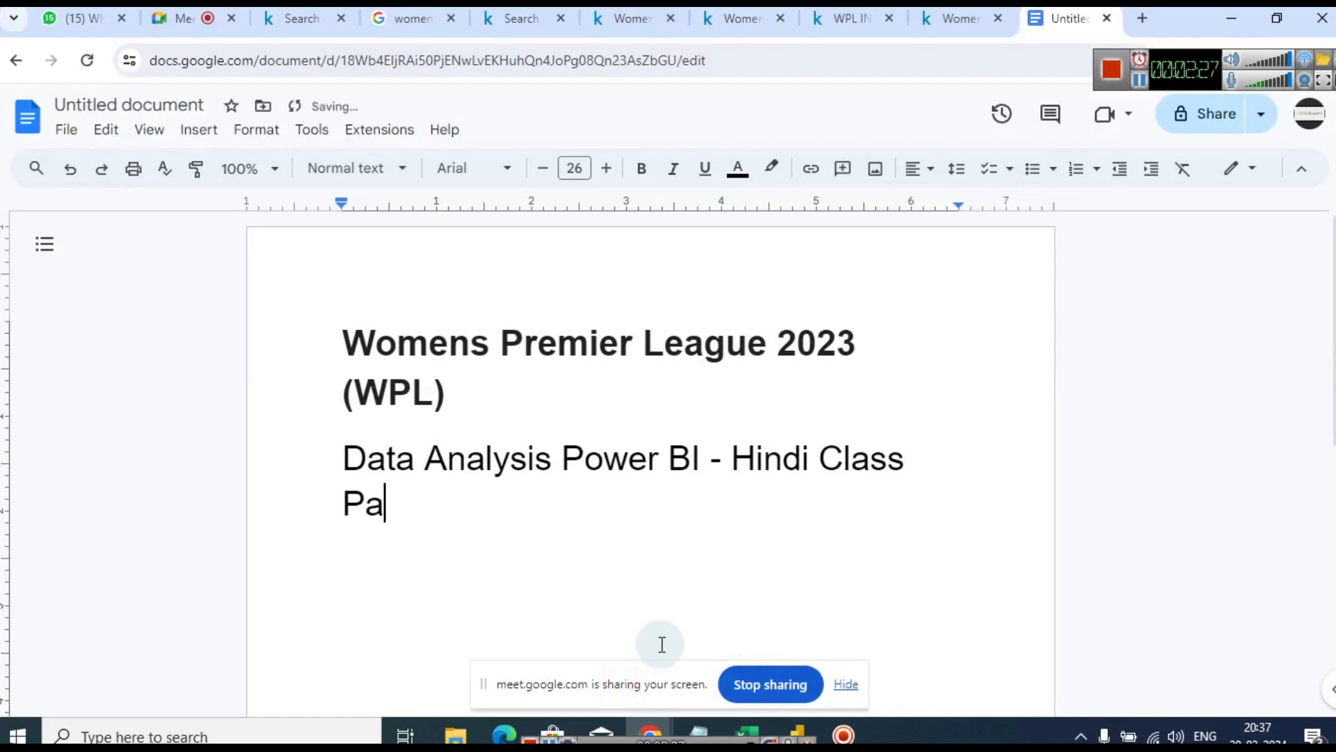
text(rt 1)
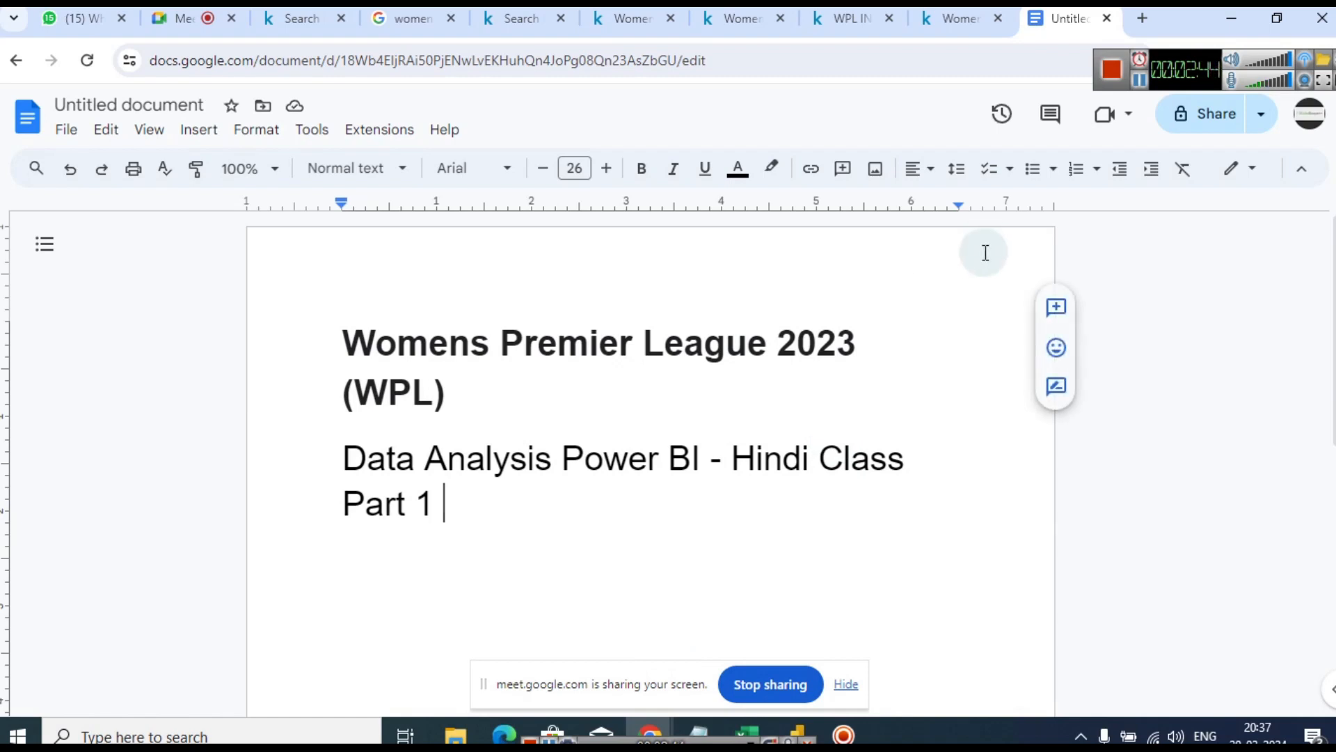
click(248, 318)
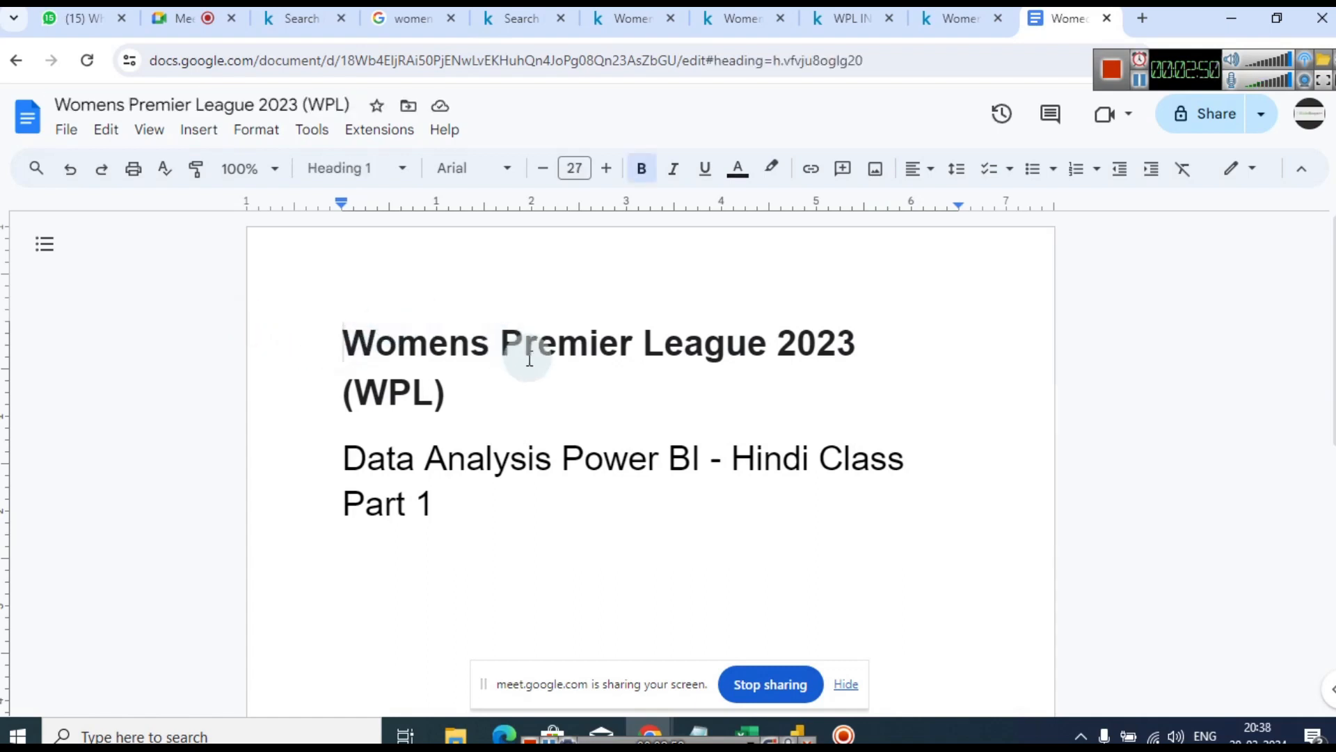
Go back to the archive folder in File Explorer, look over its CSV files and open match_summary in Excel
click(1252, 10)
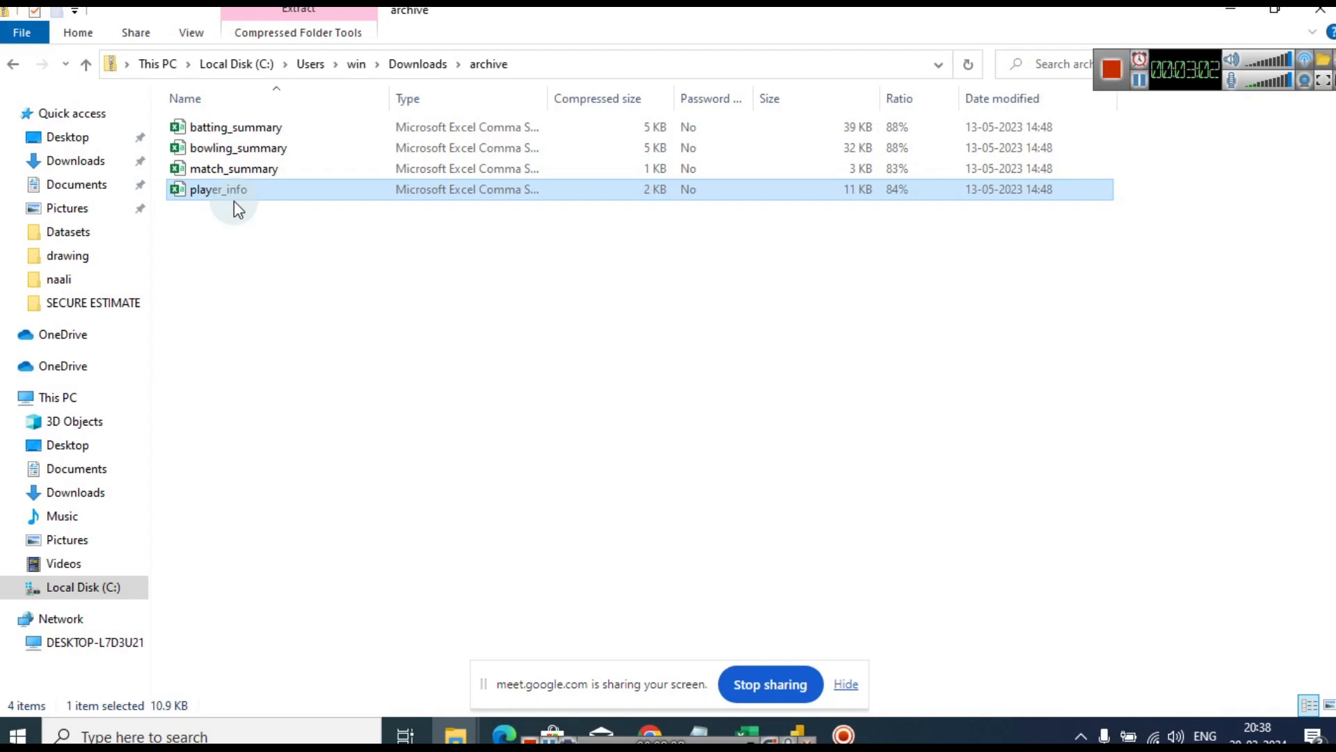
click(260, 130)
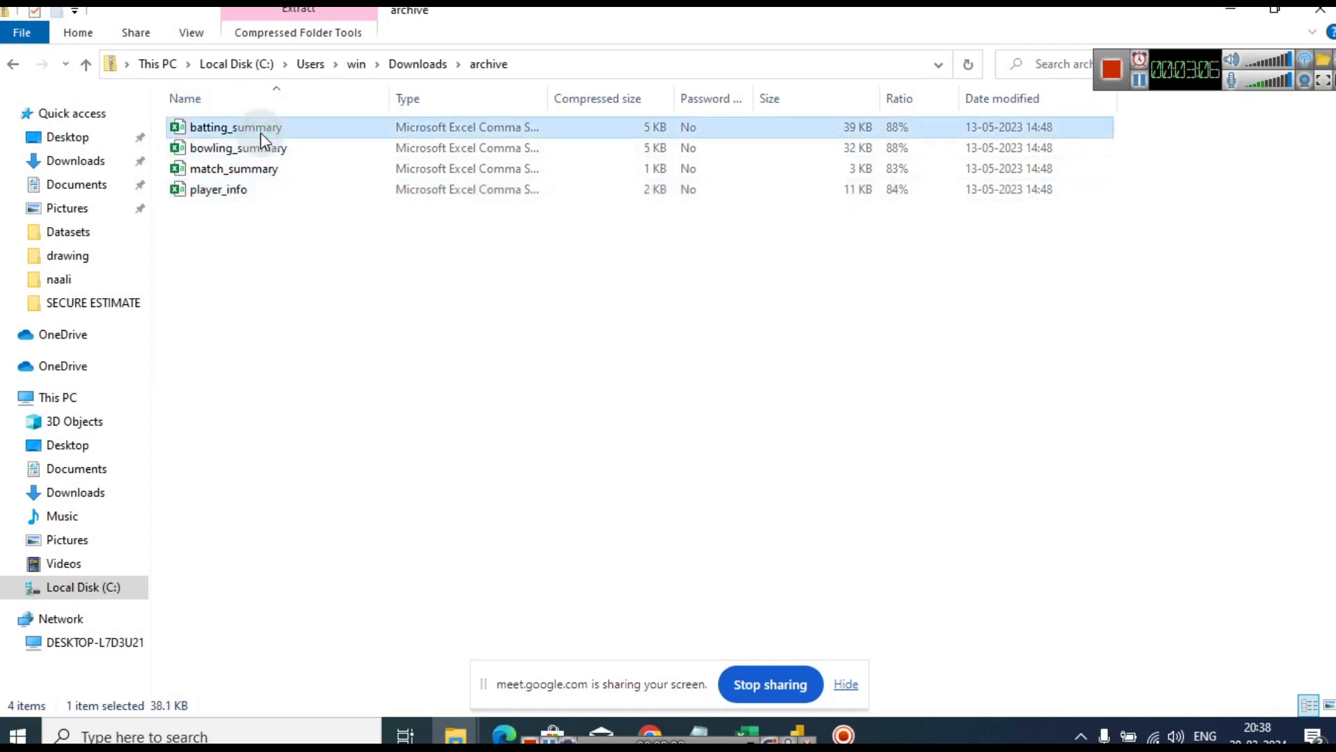
key(shift+Down)
key(shift+Down)
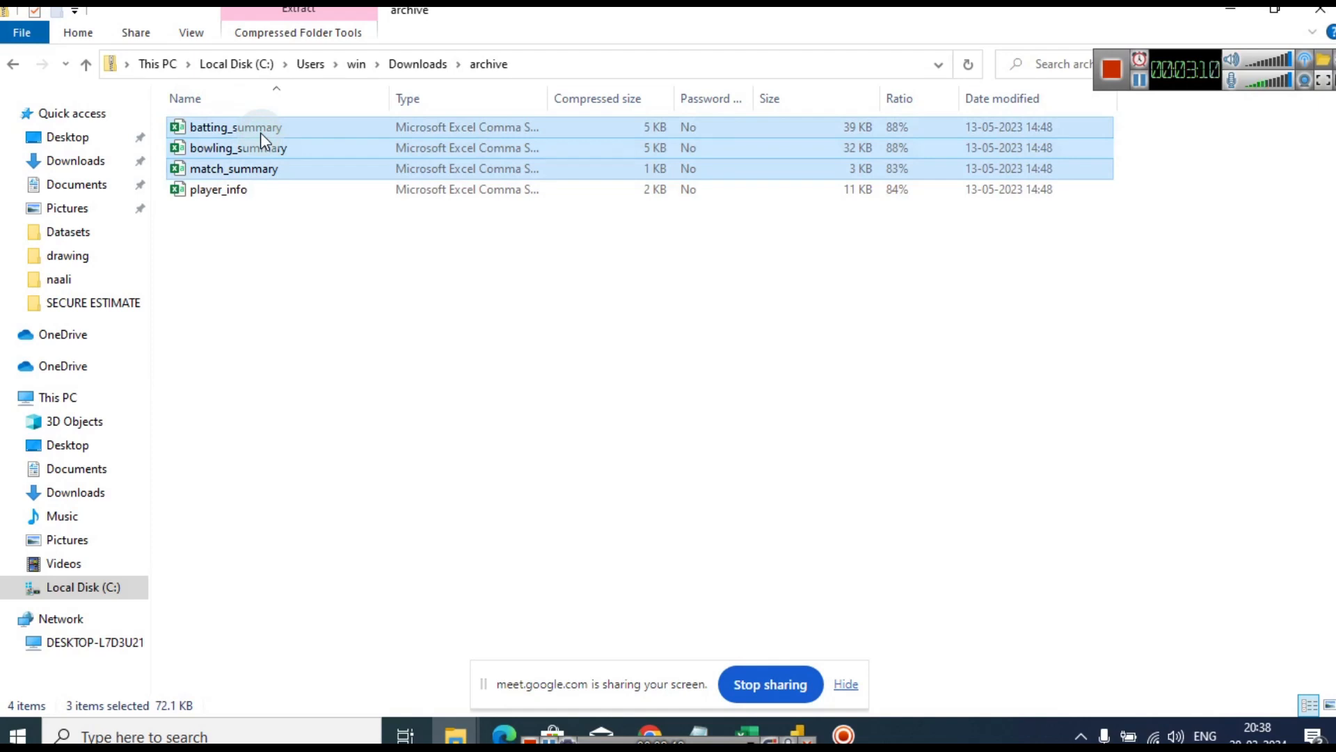
click(277, 268)
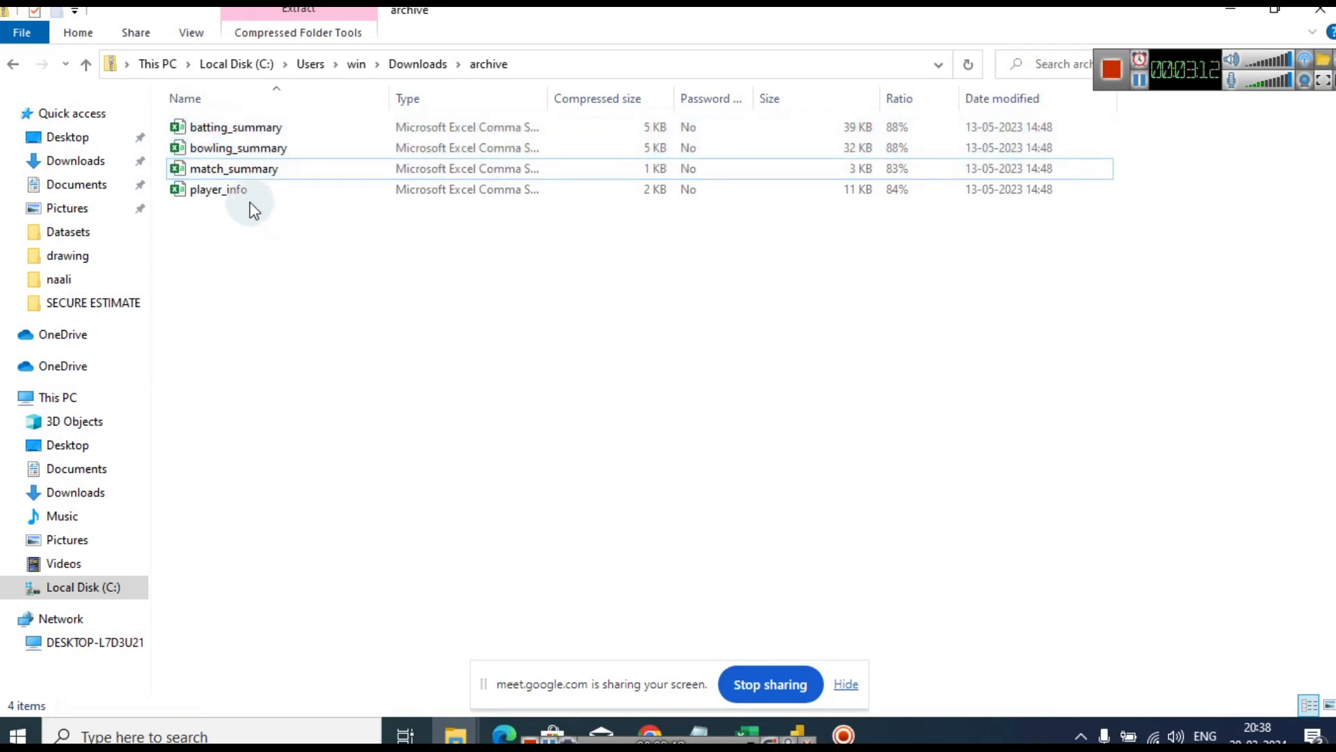
click(252, 170)
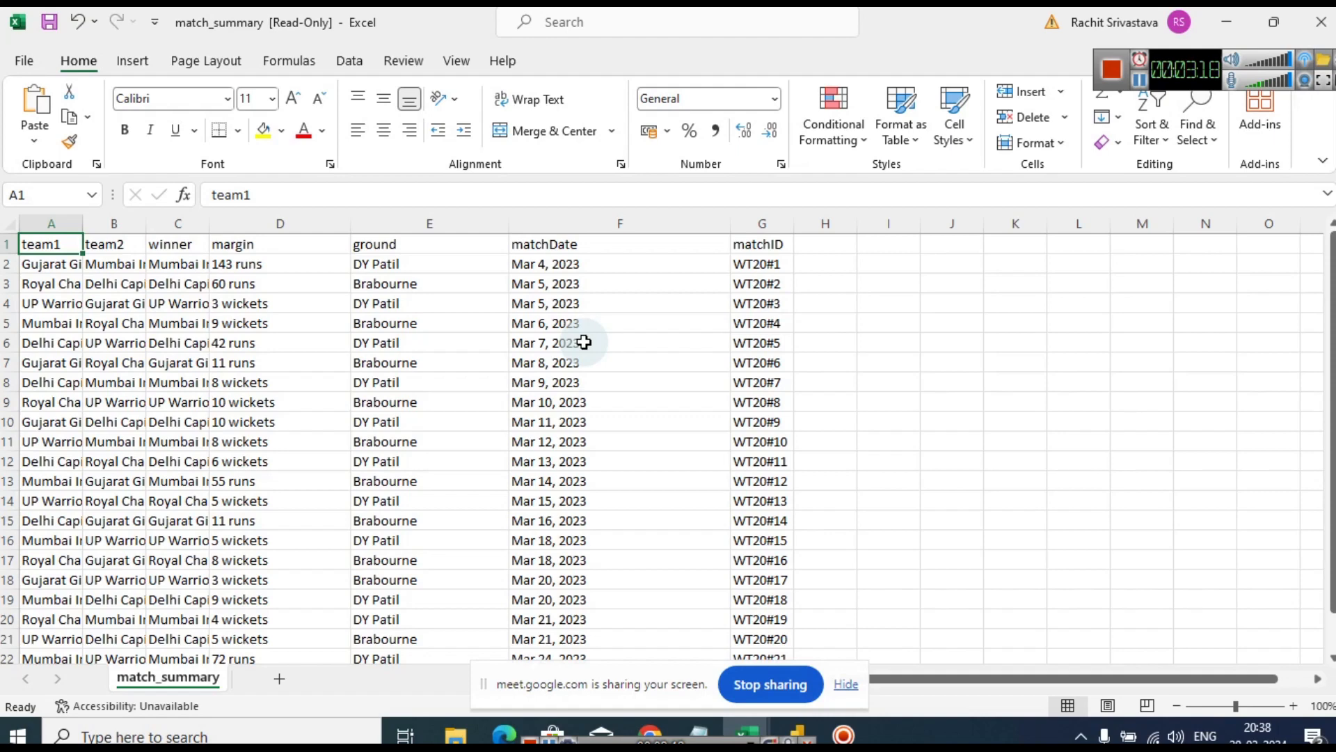
Widen the team1, team2, winner and margin columns of match_summary so that their entries are easier to read
drag(85, 227, 435, 232)
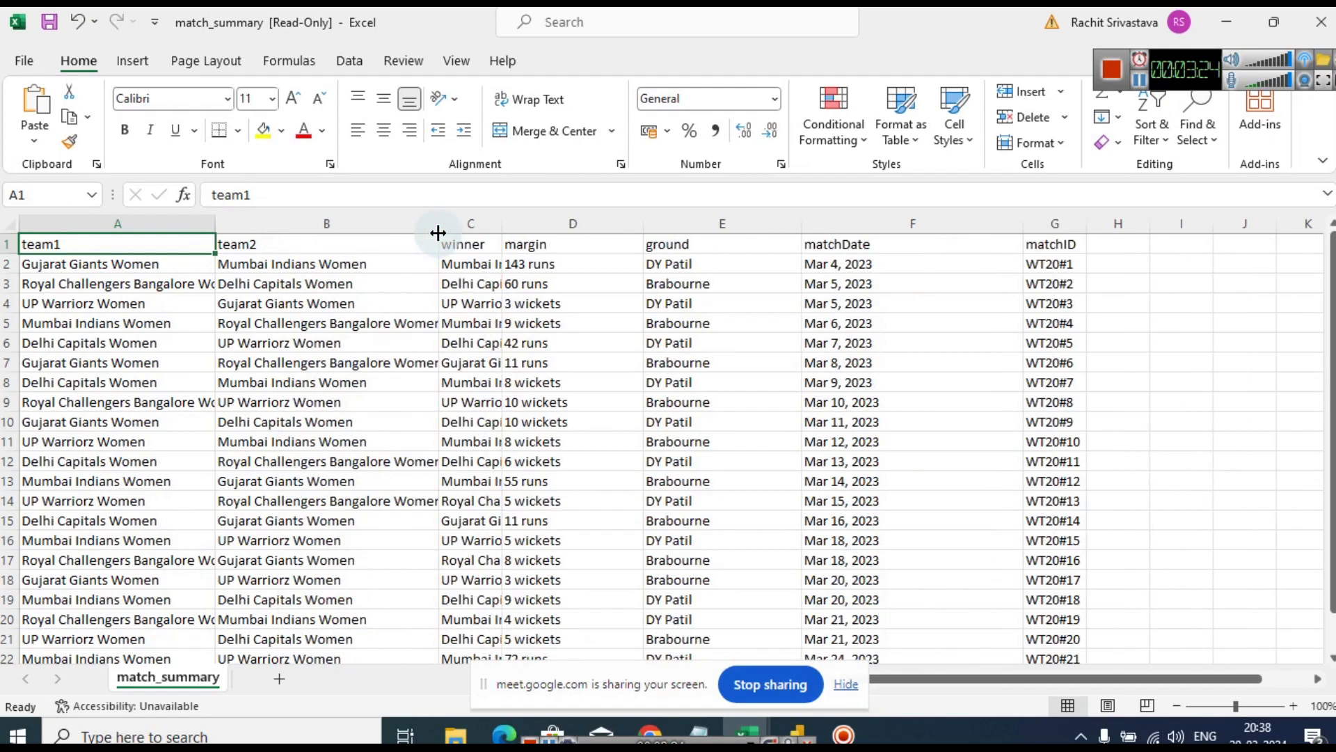
drag(587, 227, 588, 226)
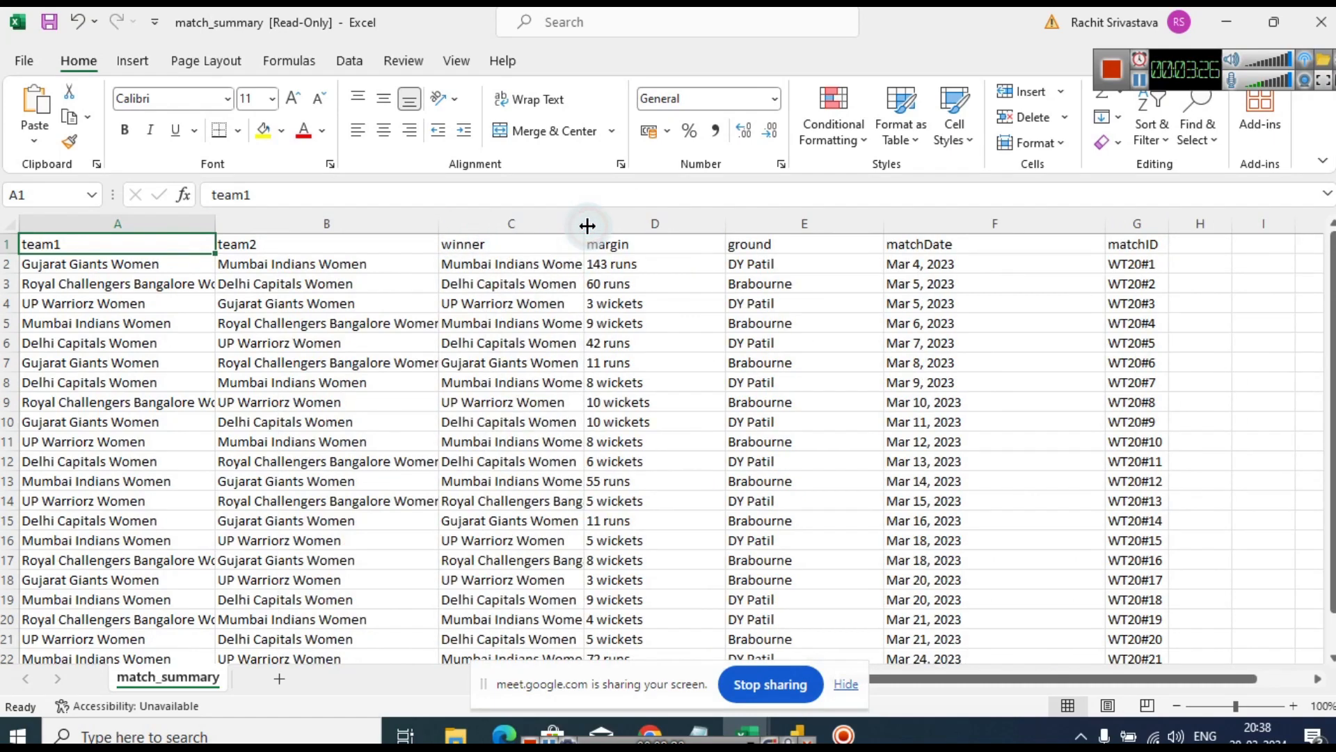
drag(731, 226, 786, 227)
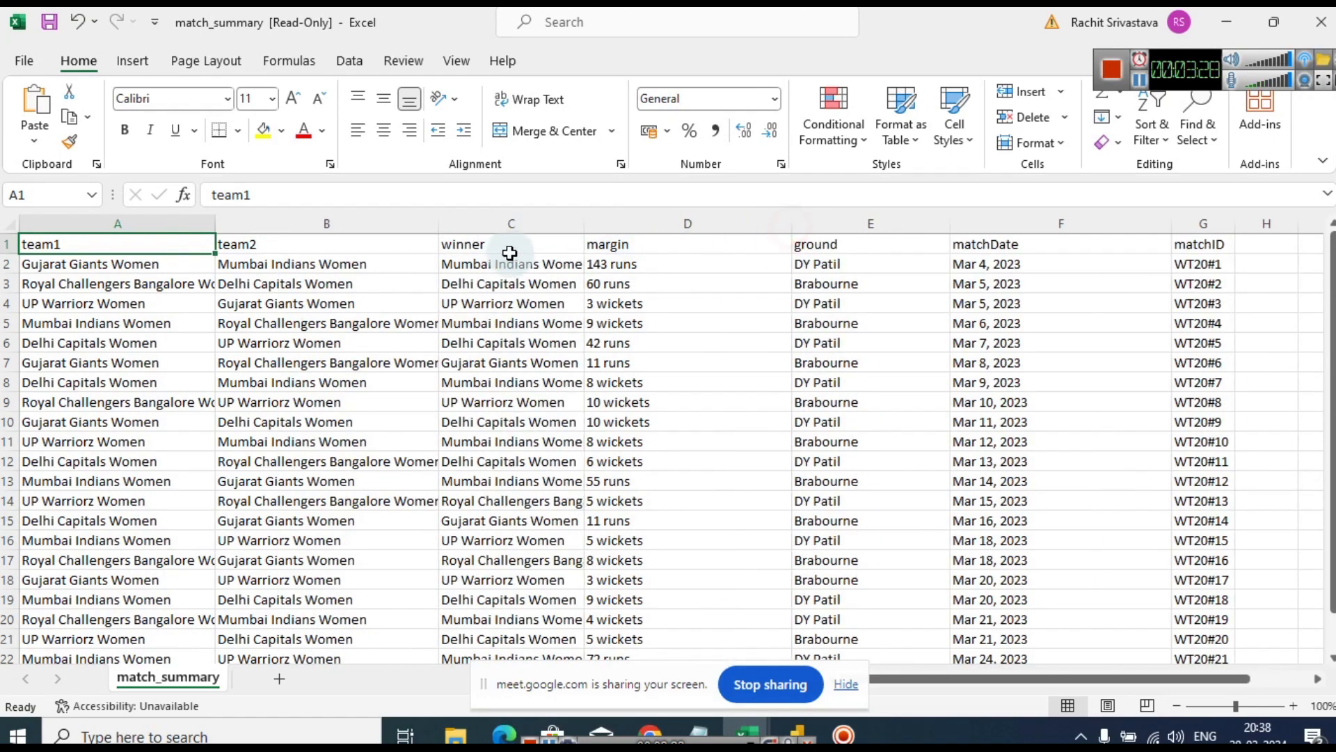
drag(583, 228, 664, 226)
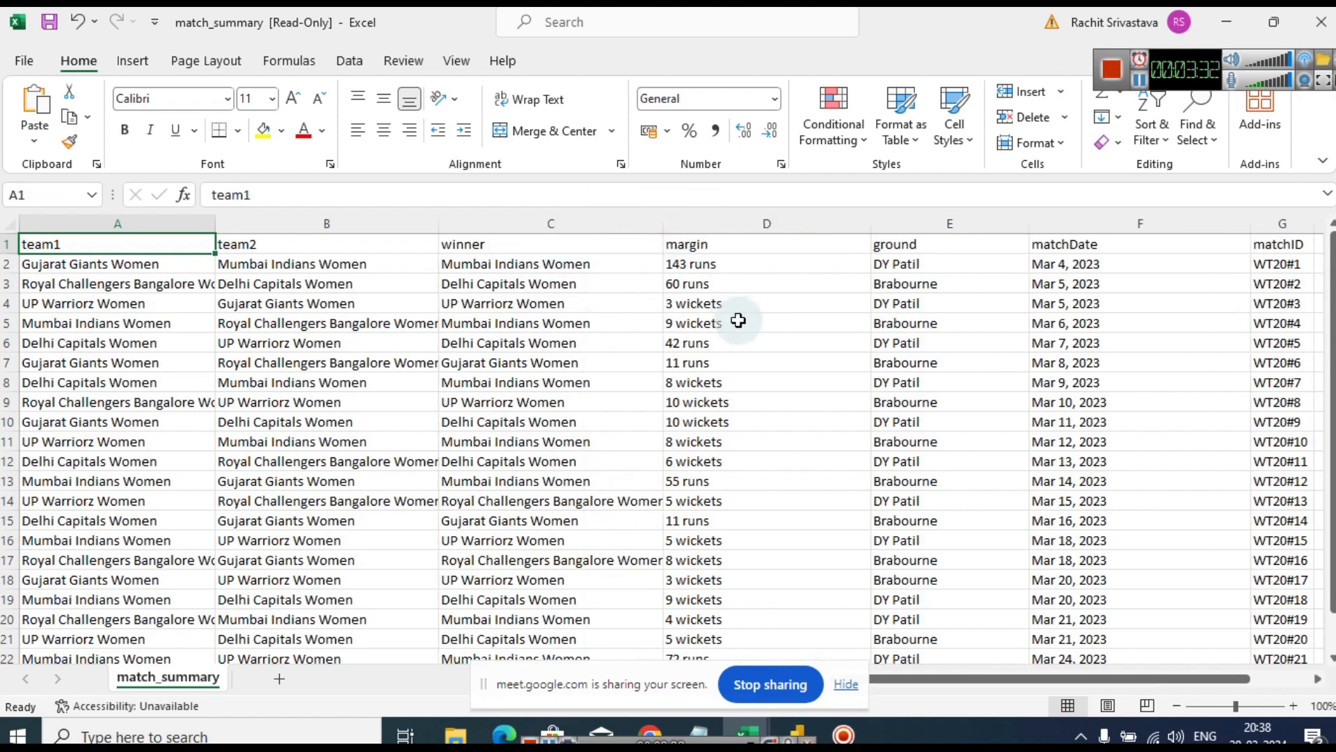
Examine the team2, winner, margin and ground columns of match_summary, along with matchDate and matchID
click(262, 243)
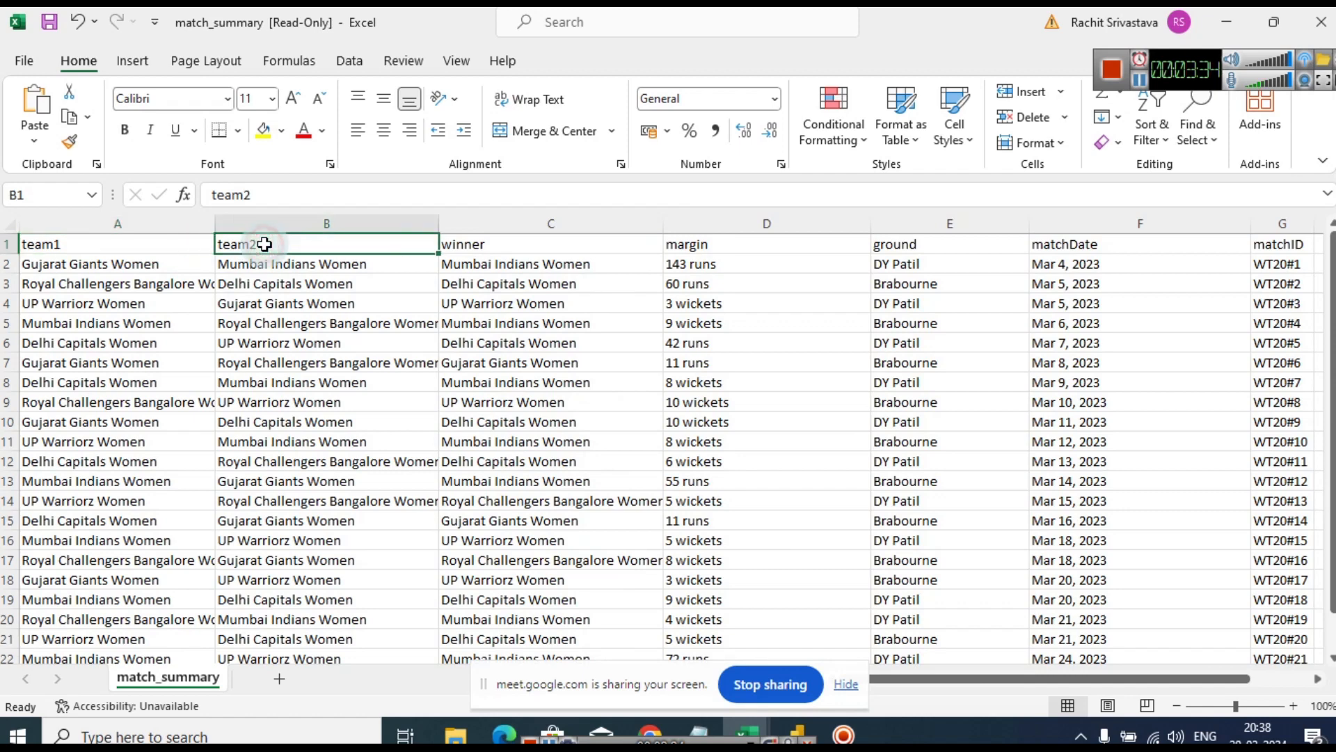
click(500, 248)
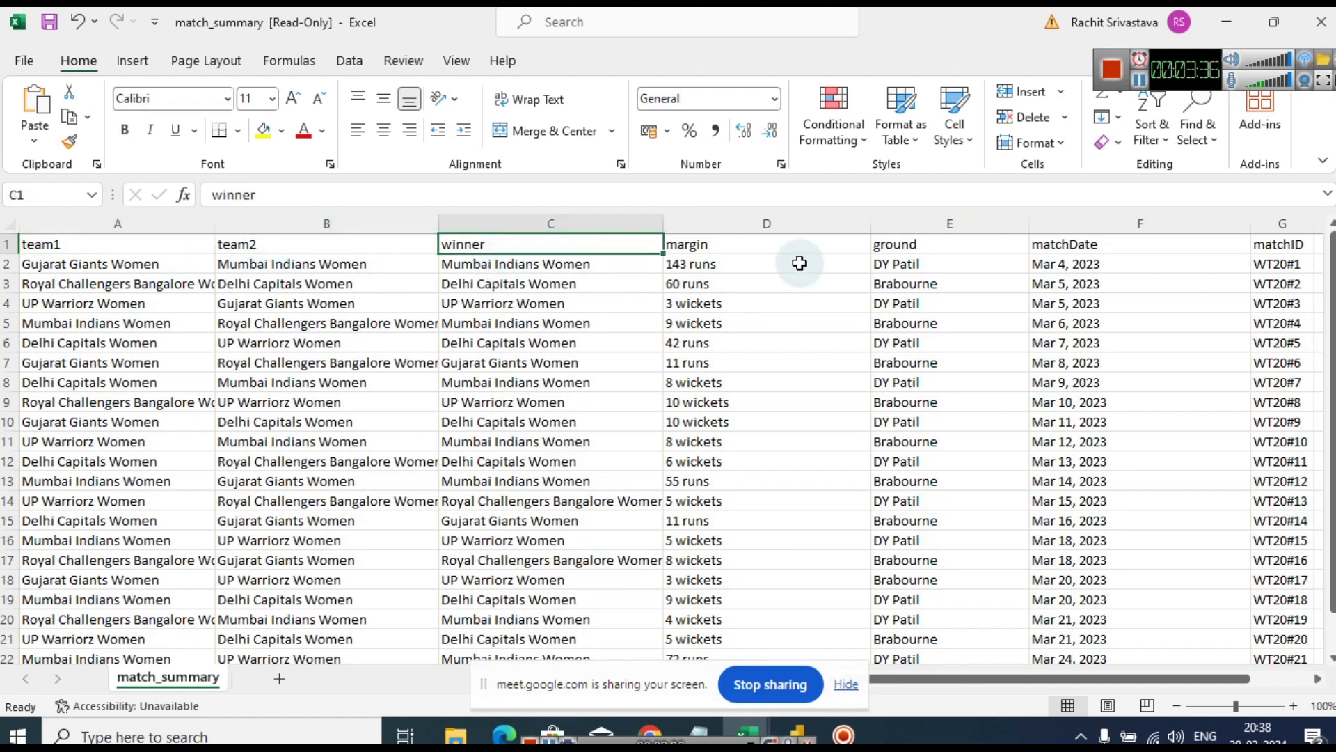
click(758, 242)
click(911, 248)
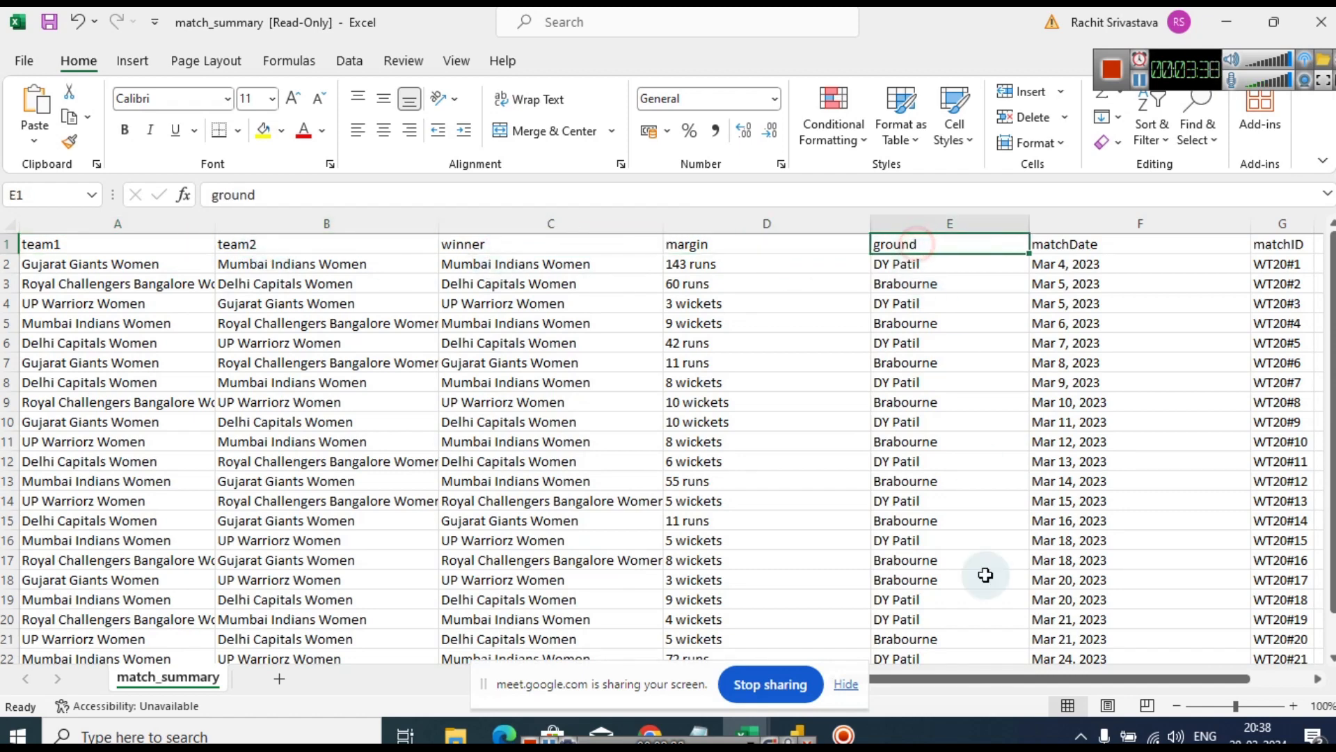
drag(1030, 682, 1079, 703)
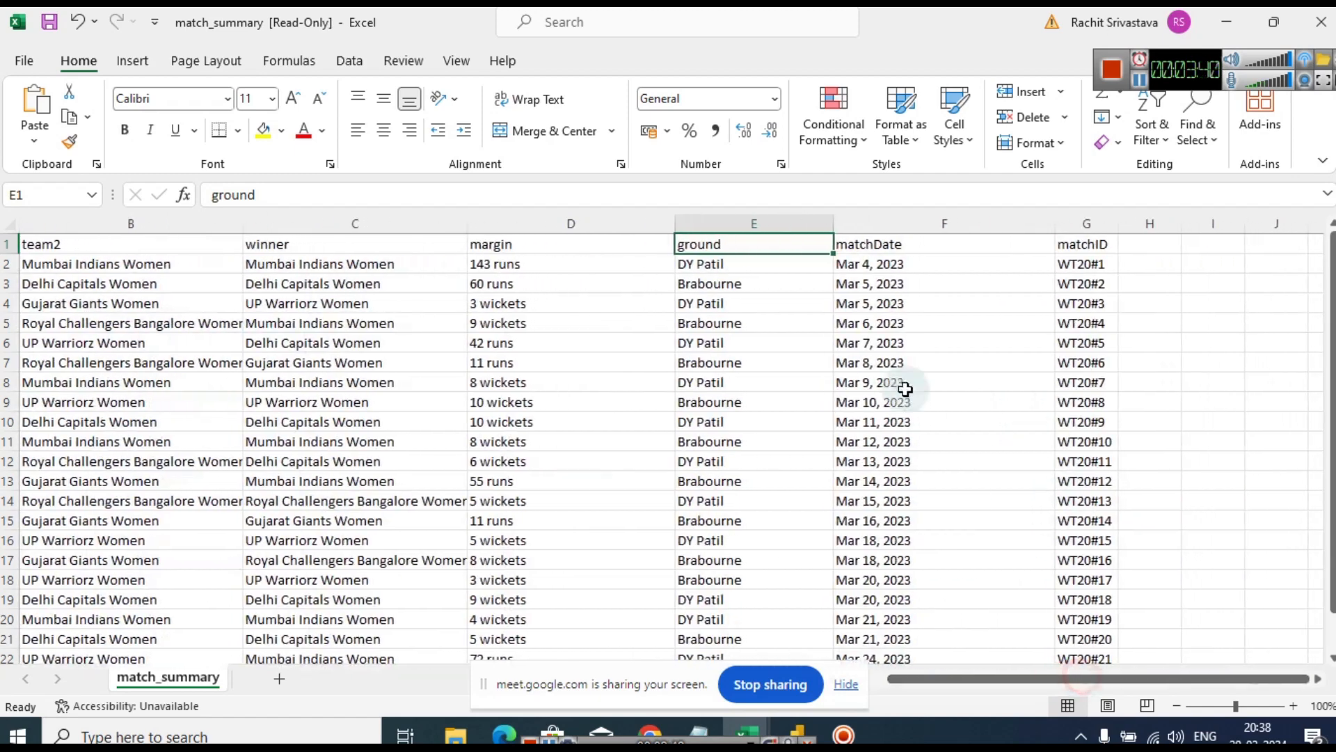
Check the matchDate and matchID headers of match_summary
click(884, 248)
click(1086, 247)
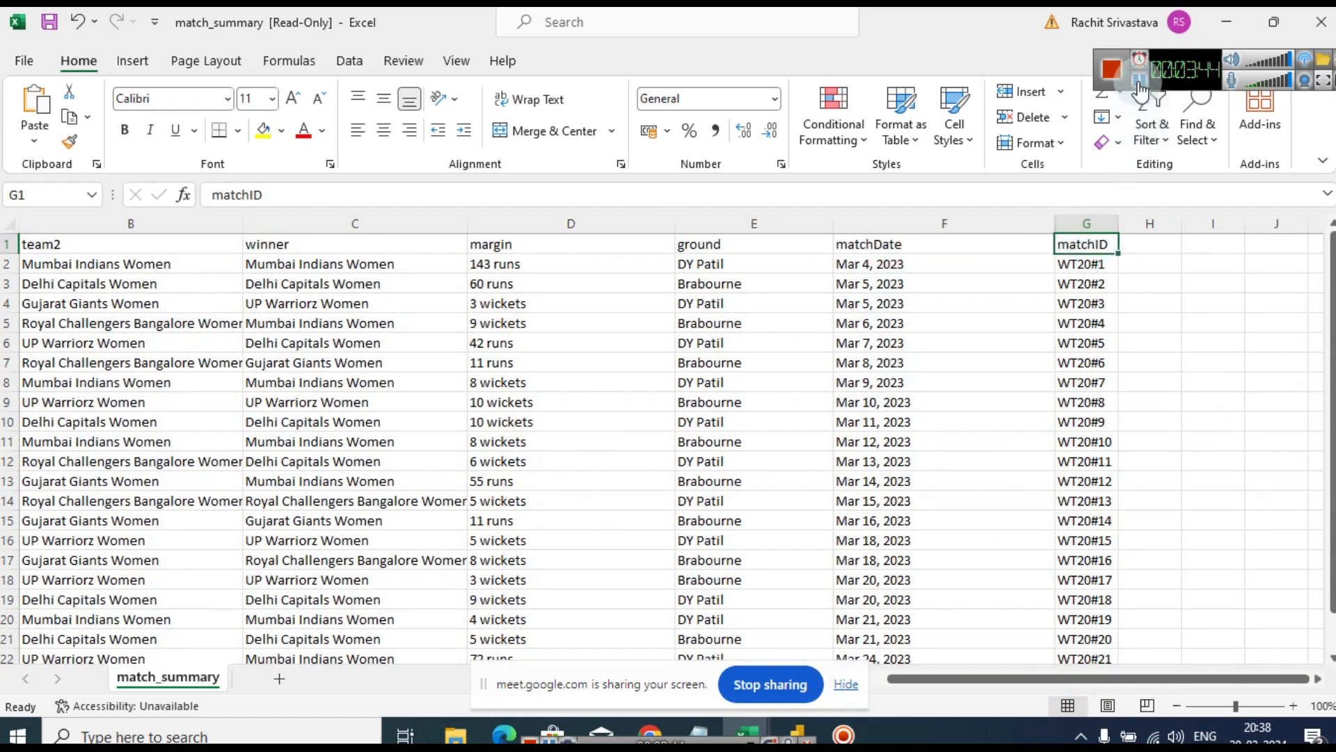
Switch to YouTube, open the video "IPL 2008 to 2023 Dashboard in Power BI - Full Tutorial for All Seasons" and pause it on the dashboard
key(alt+Tab)
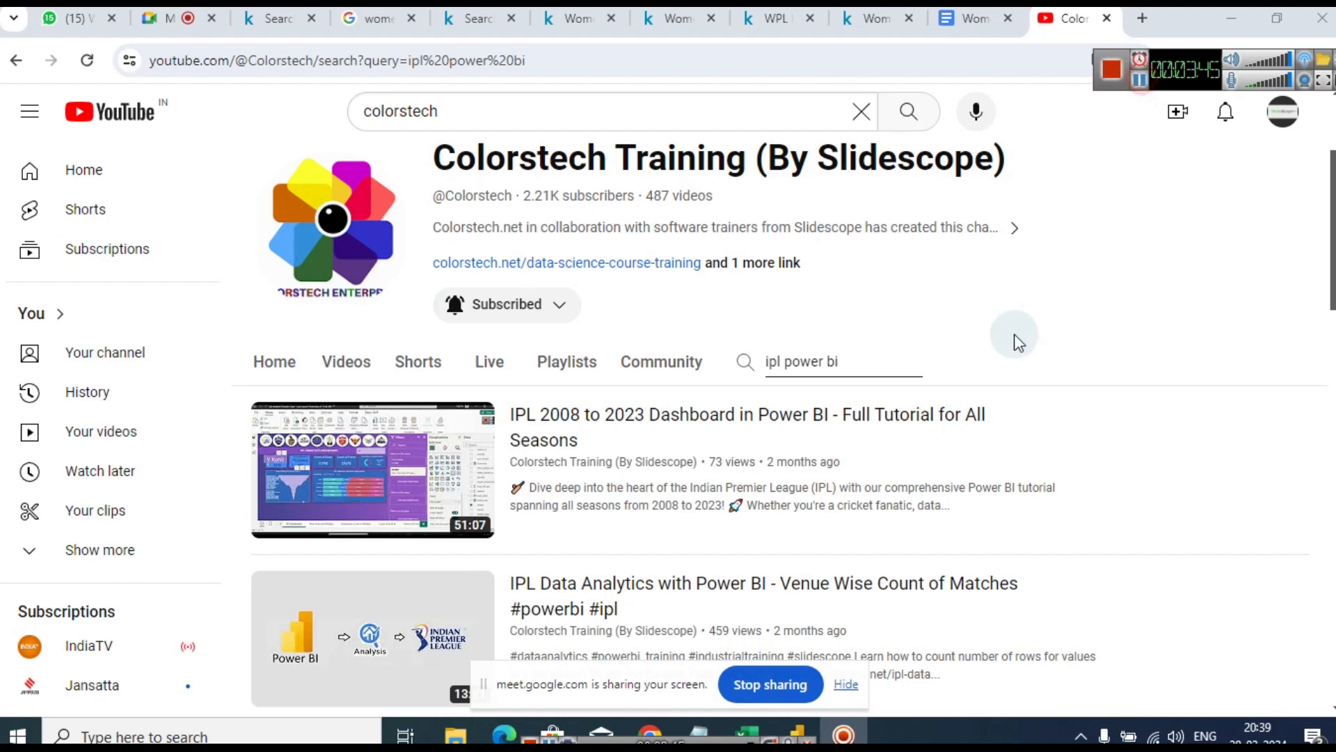
click(586, 420)
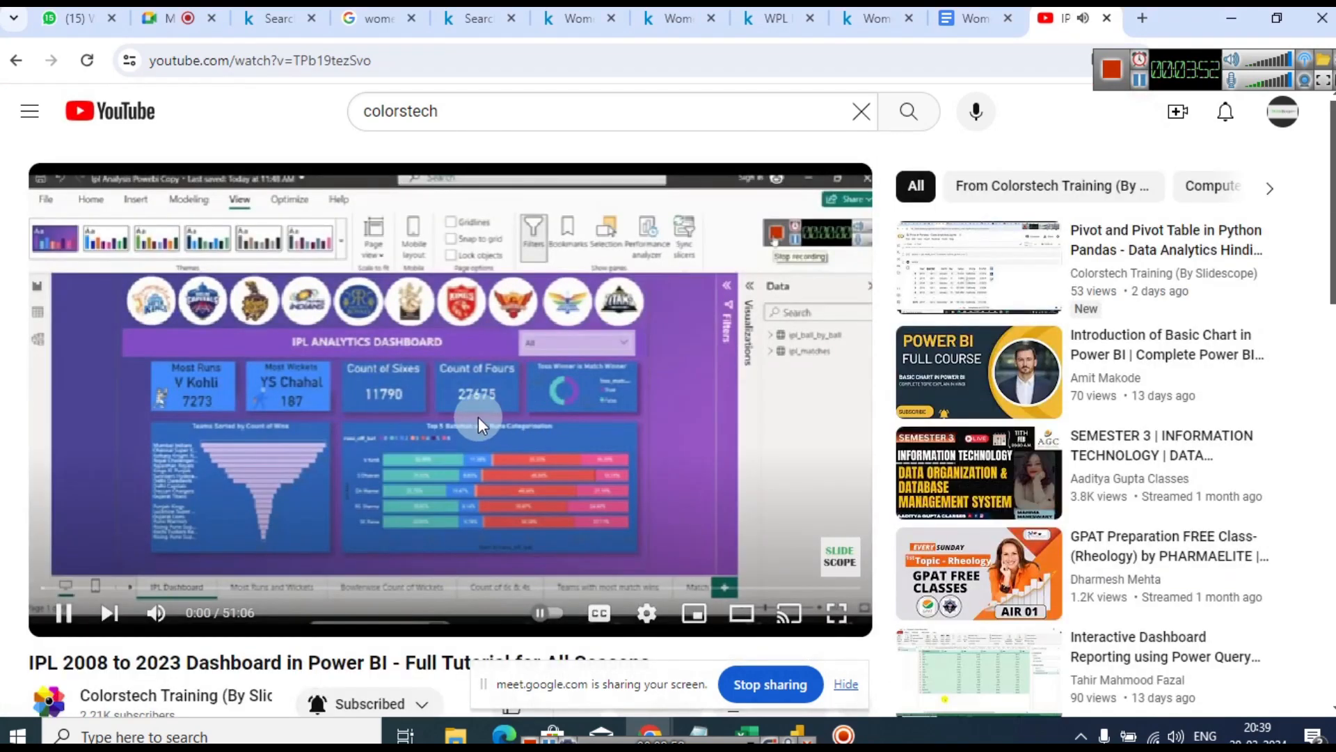
click(452, 416)
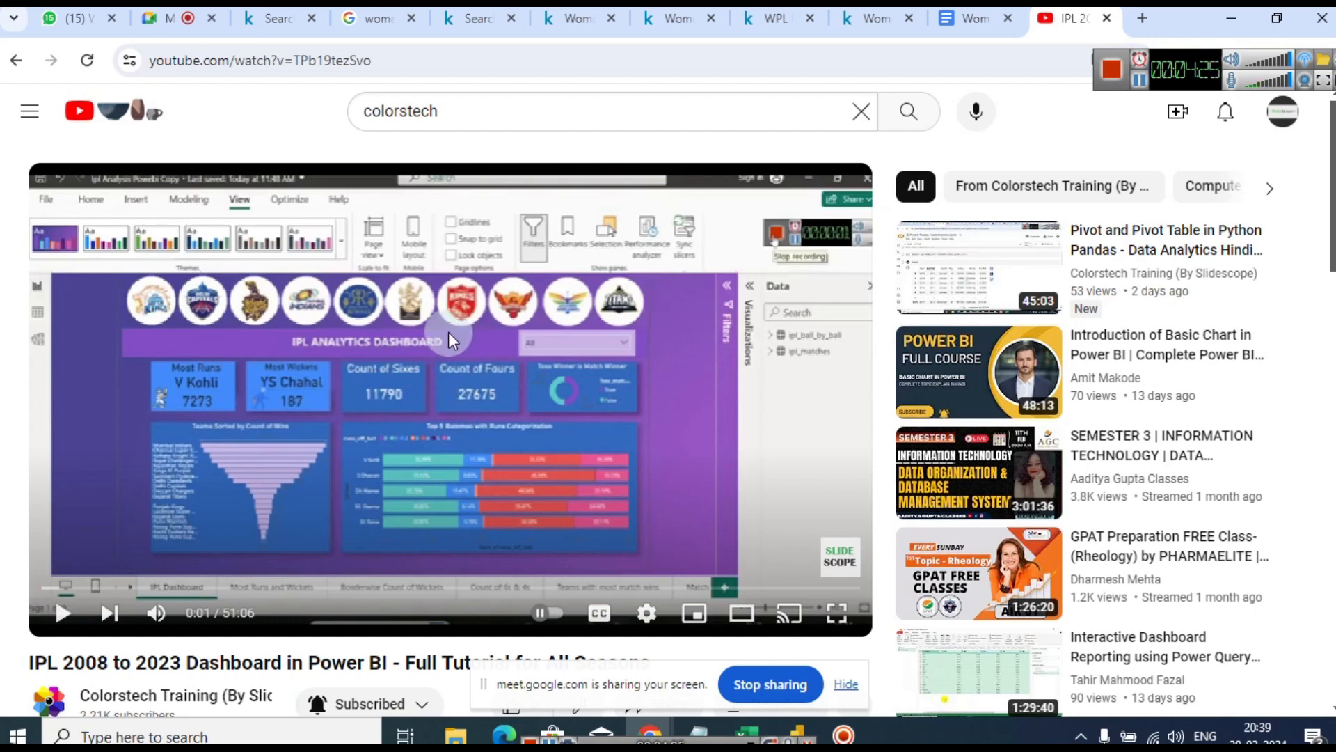
click(1270, 58)
click(1270, 60)
click(1270, 60)
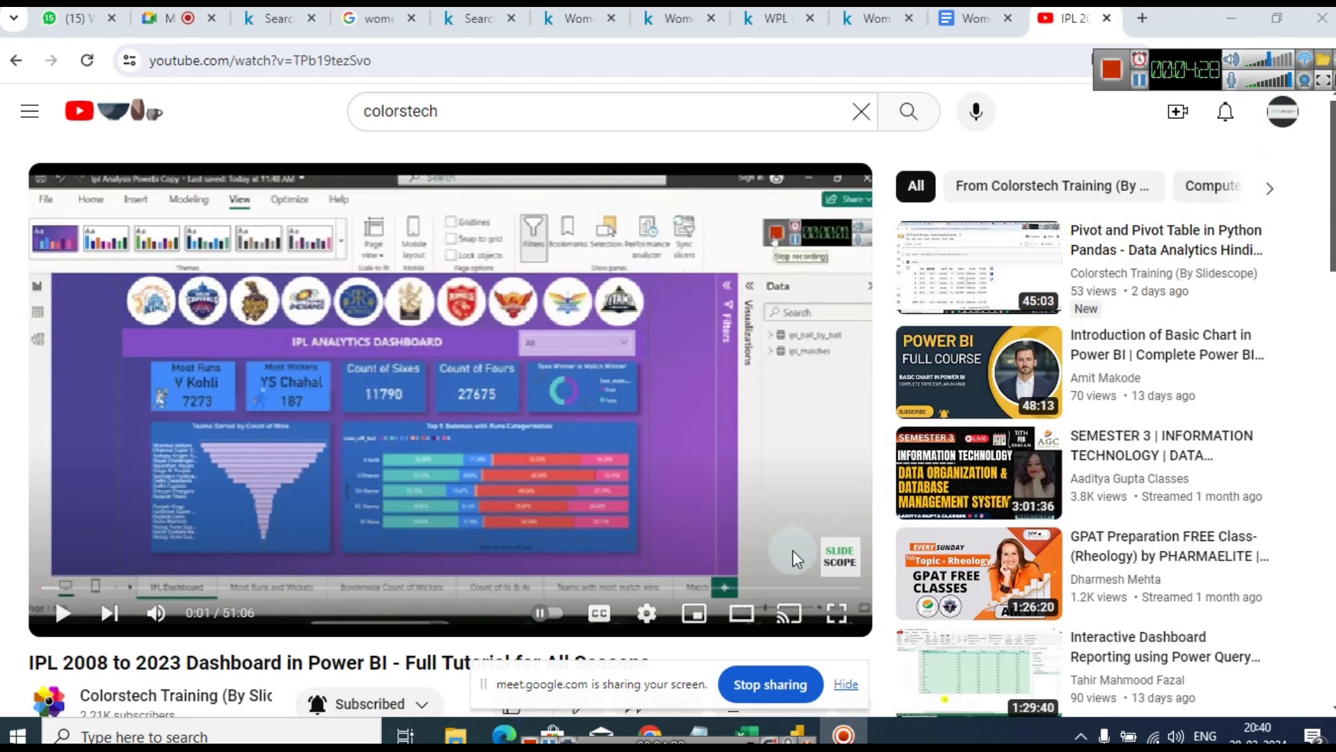
Return to match_summary in Excel, hide the screen-sharing notice and examine the matchID values down to the last row
mouse_move(759, 731)
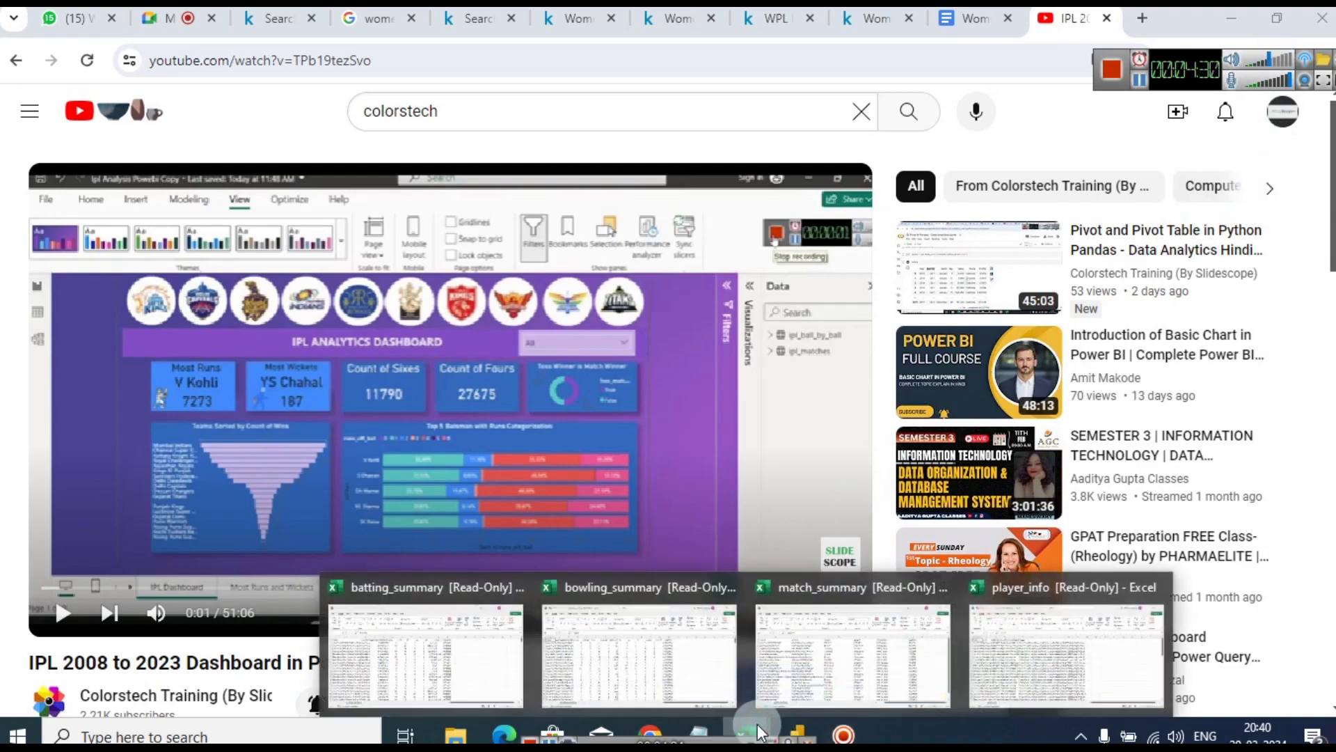
click(824, 657)
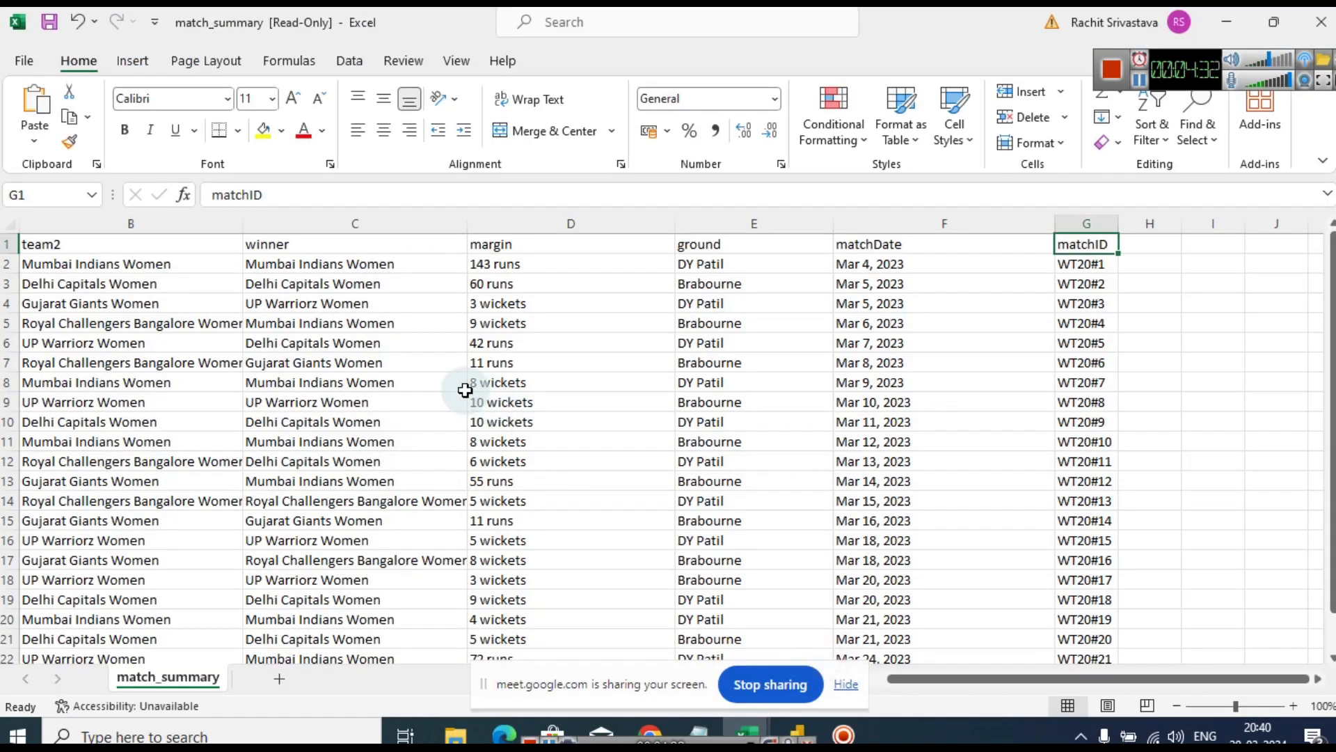
click(1089, 223)
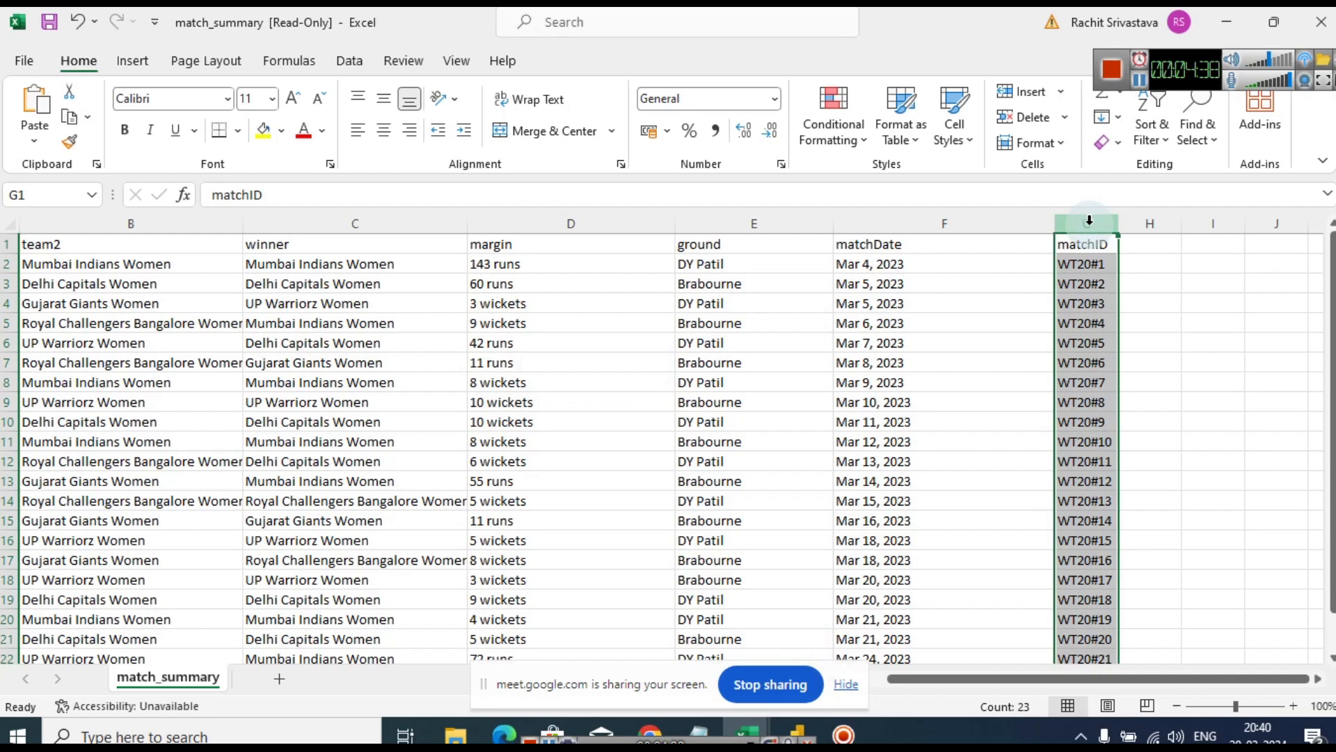
click(846, 684)
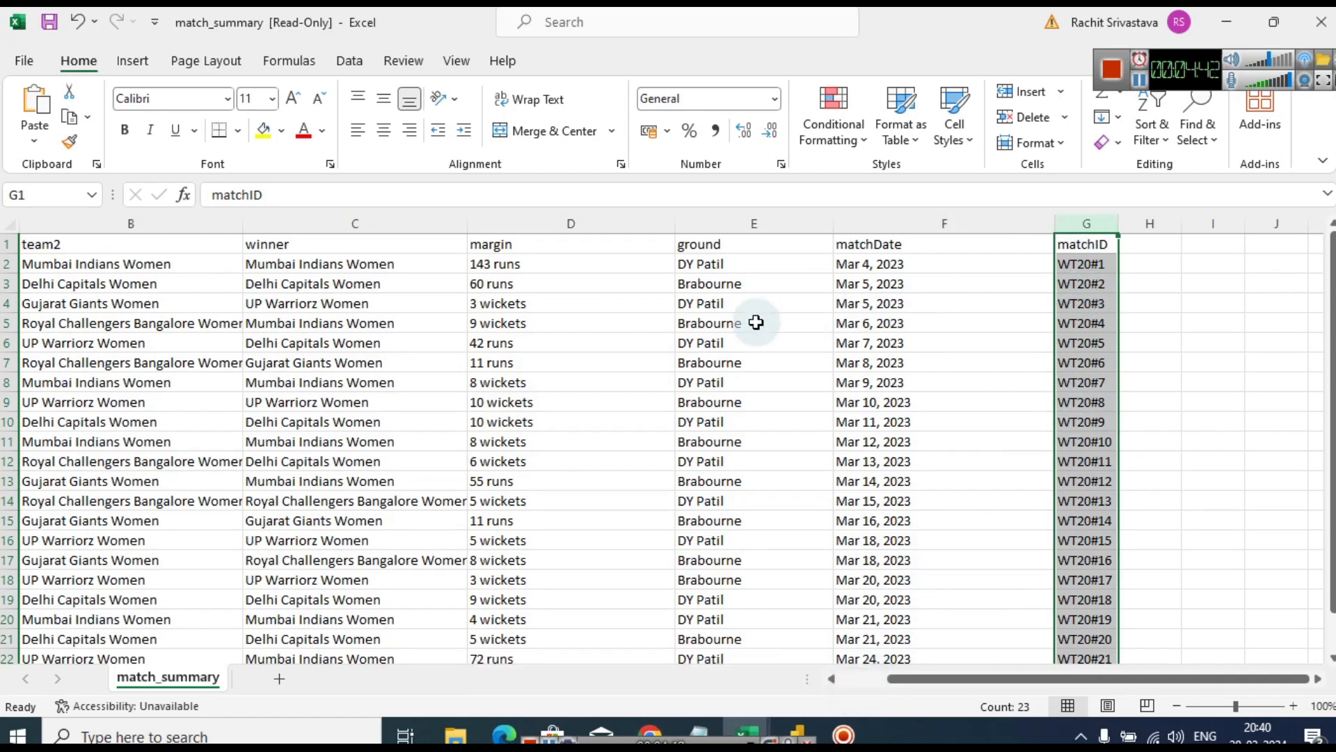
scroll(1000, 360, down, 5)
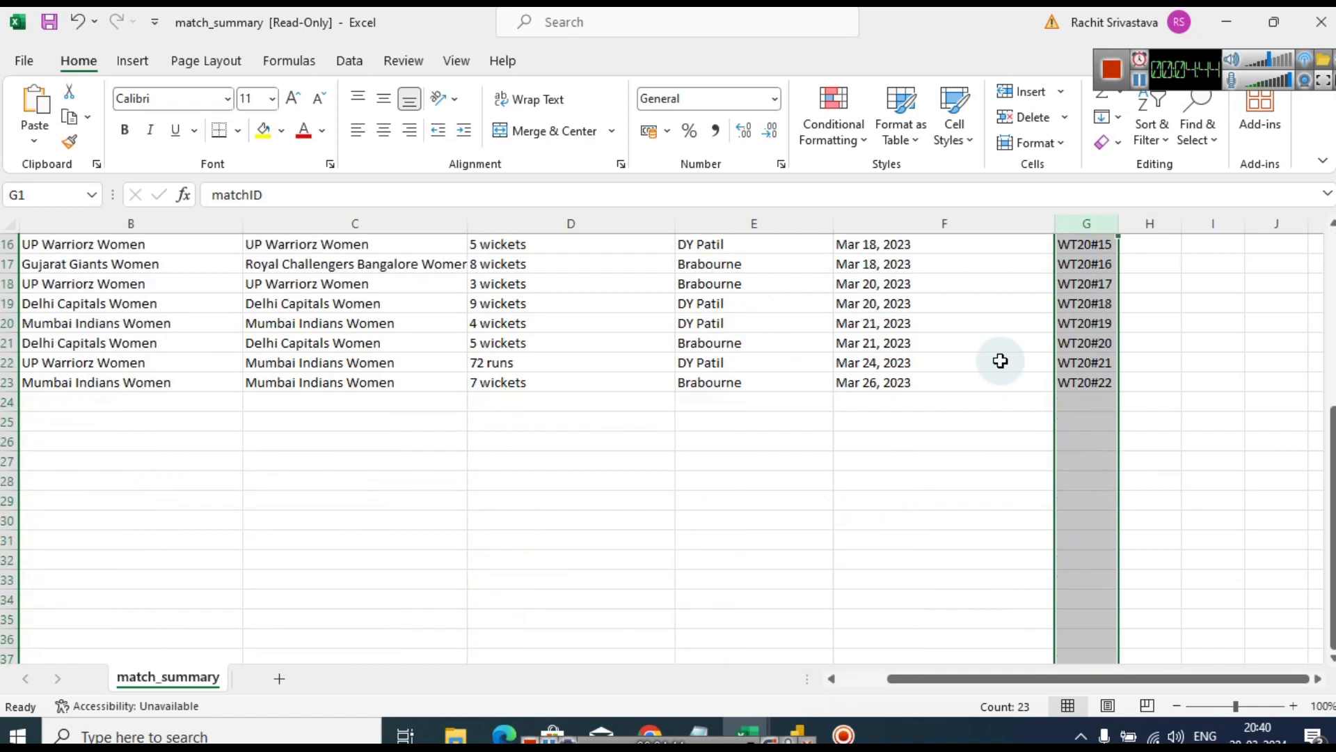
scroll(232, 461, up, 4)
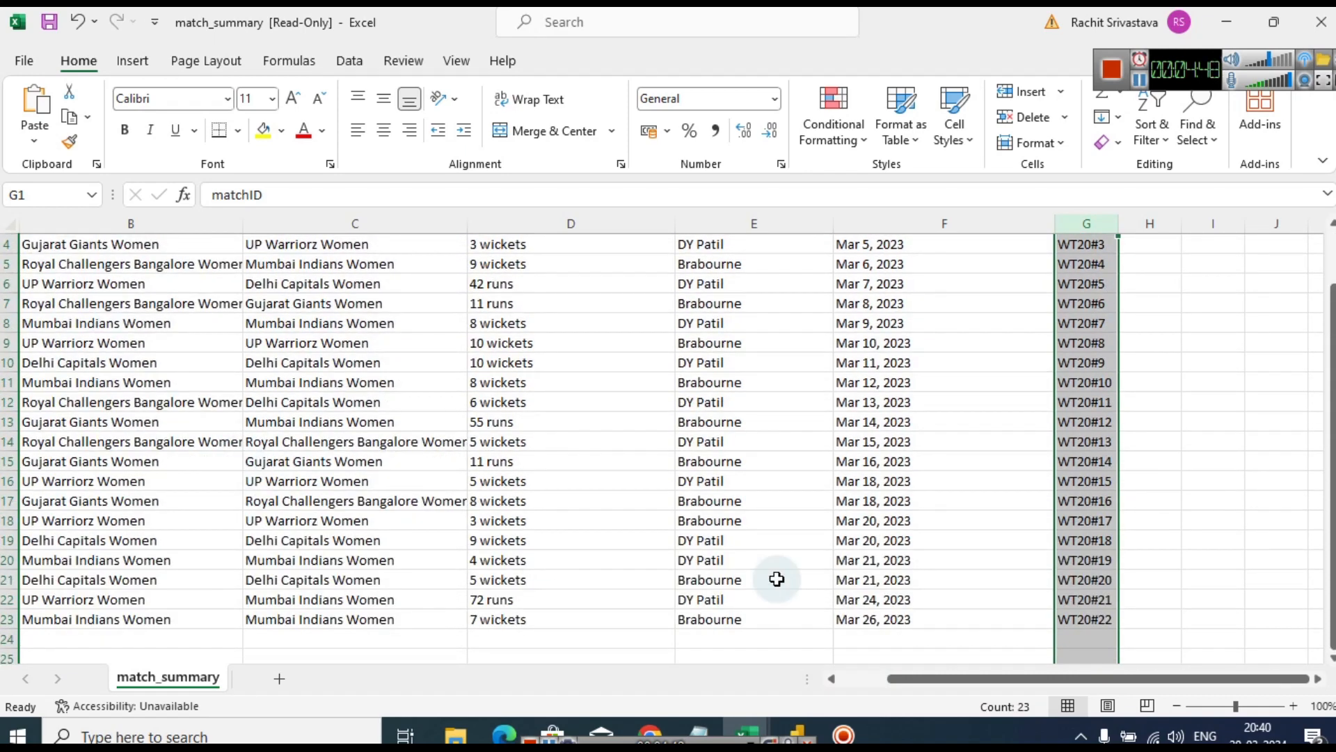
scroll(780, 573, up, 1)
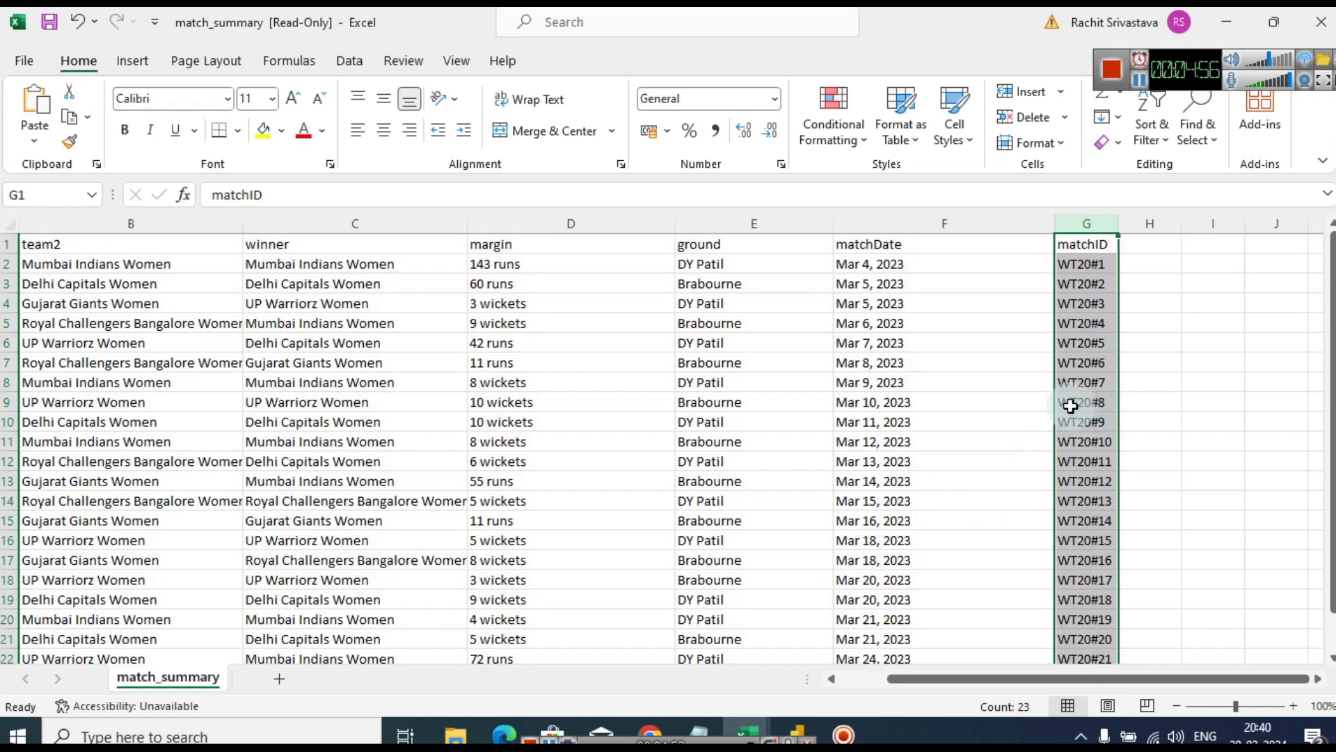
scroll(1070, 406, down, 2)
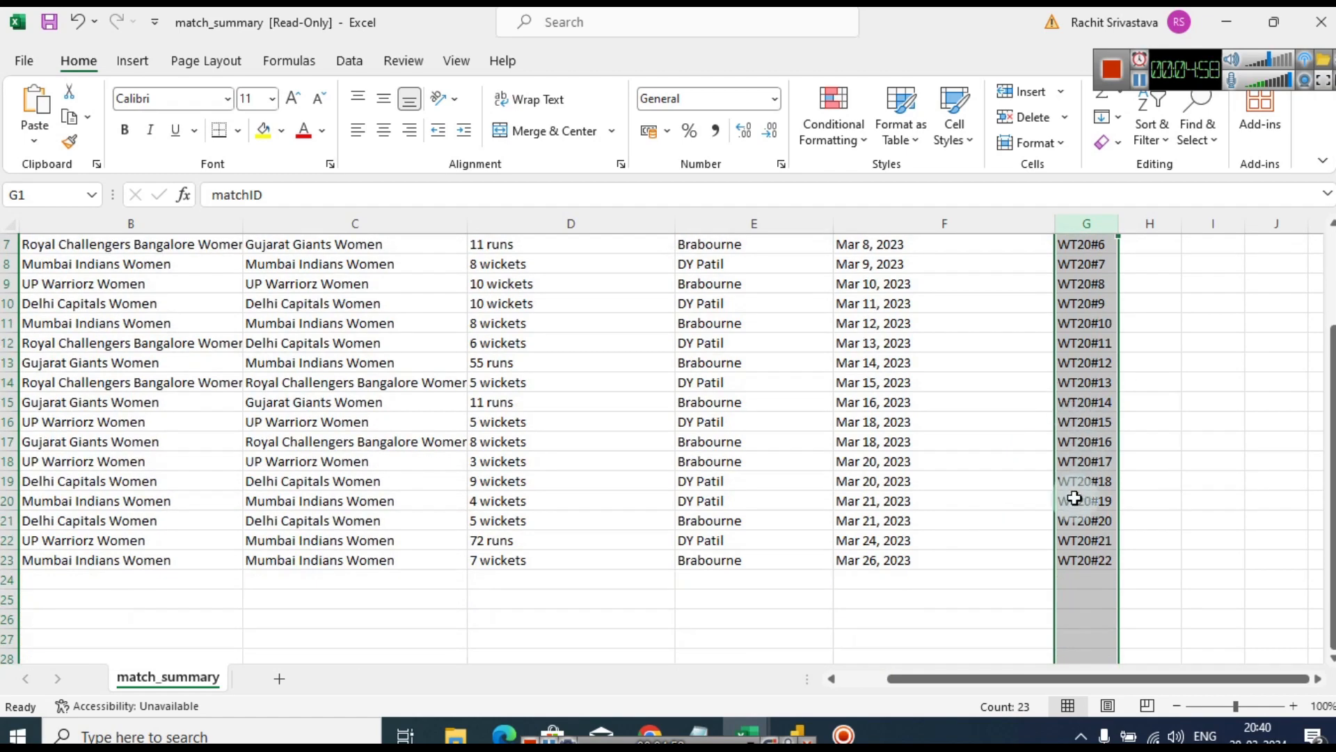
click(1070, 560)
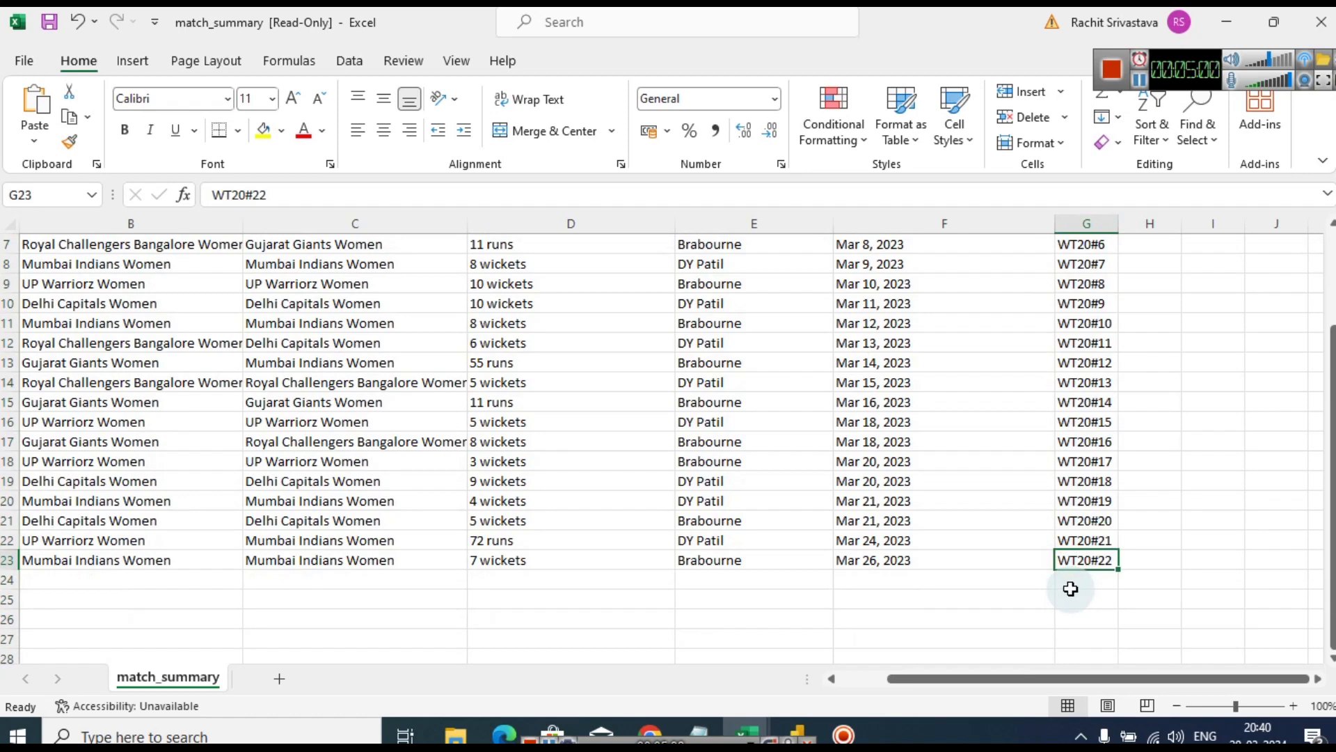
scroll(1070, 589, up, 2)
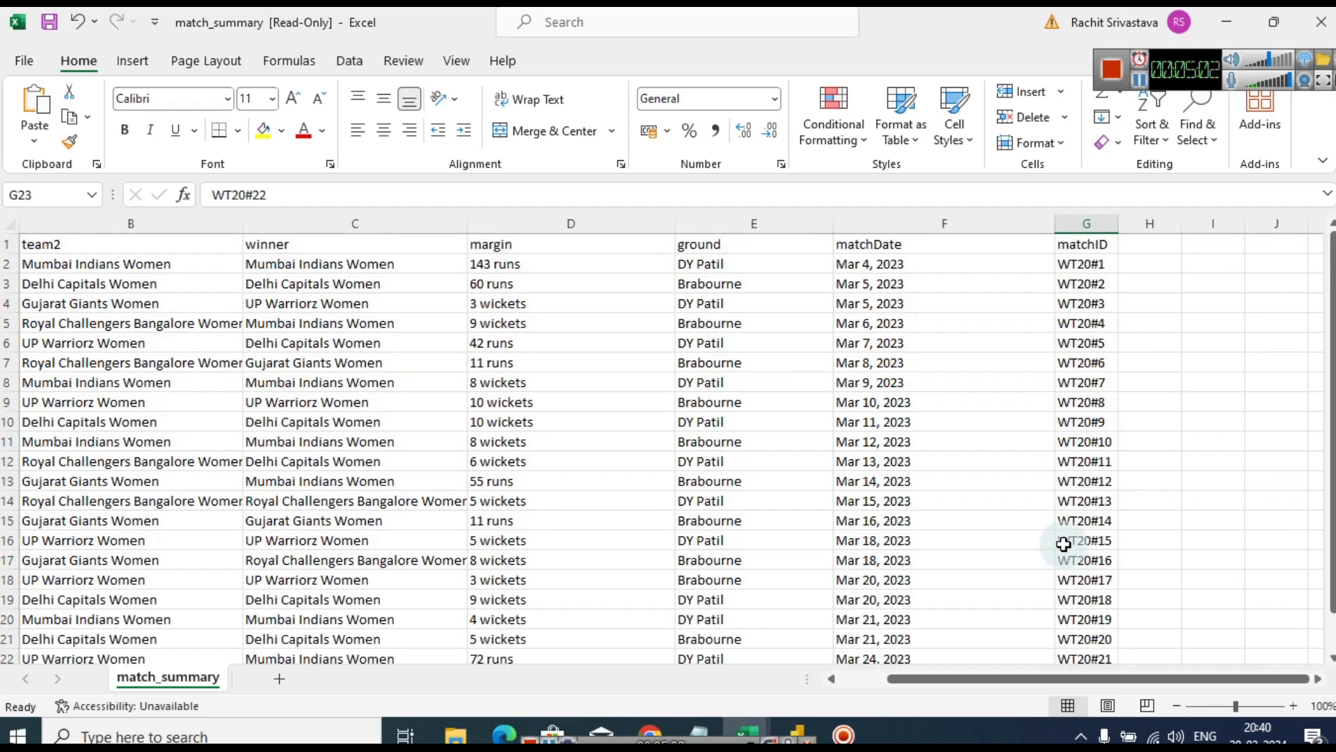
Split the matchID column at the "#" character with Text to Columns, using the General format and destination $G$1
click(1095, 222)
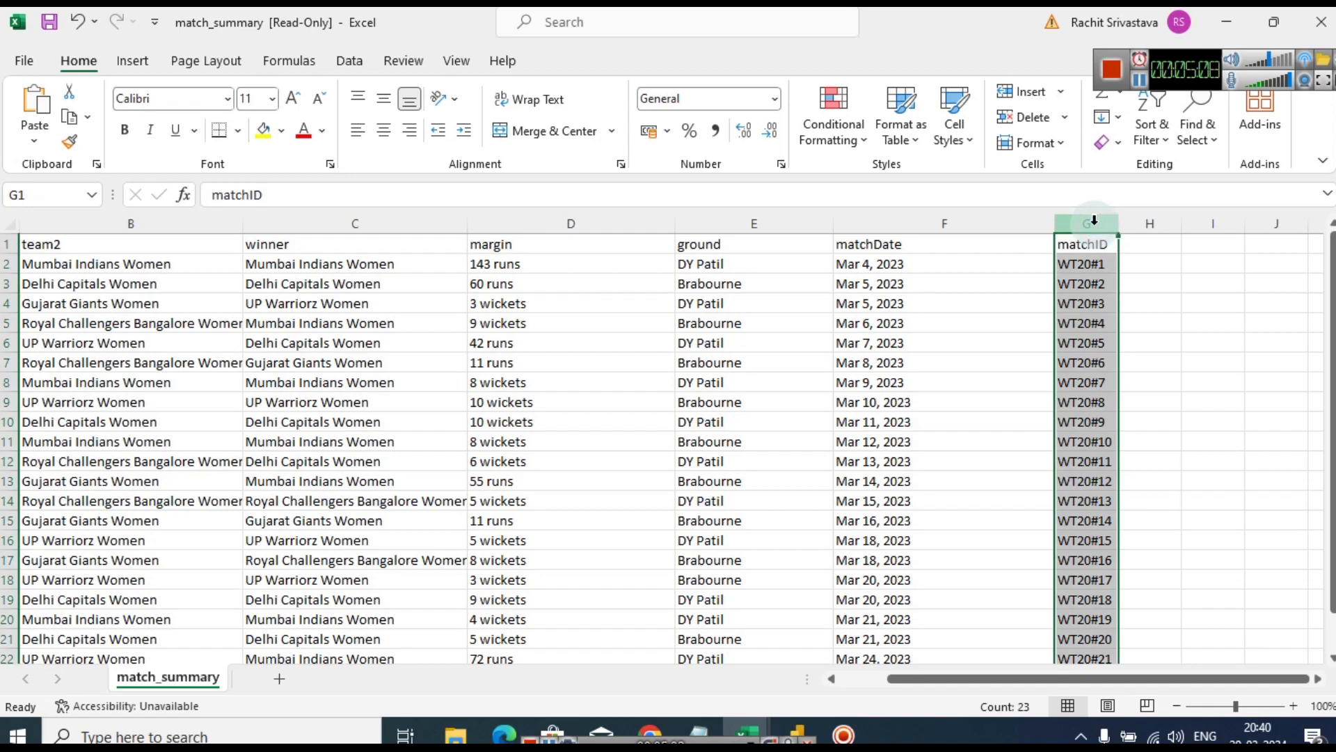
click(343, 57)
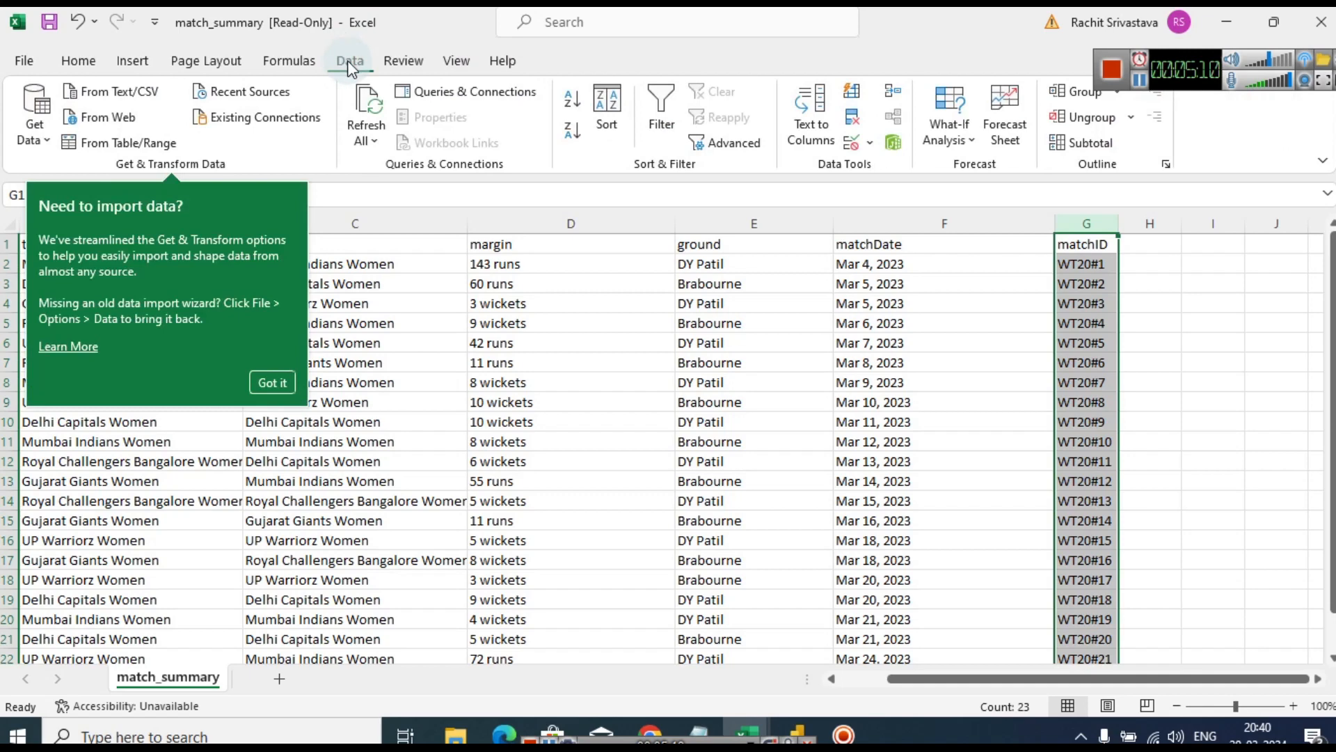
click(282, 385)
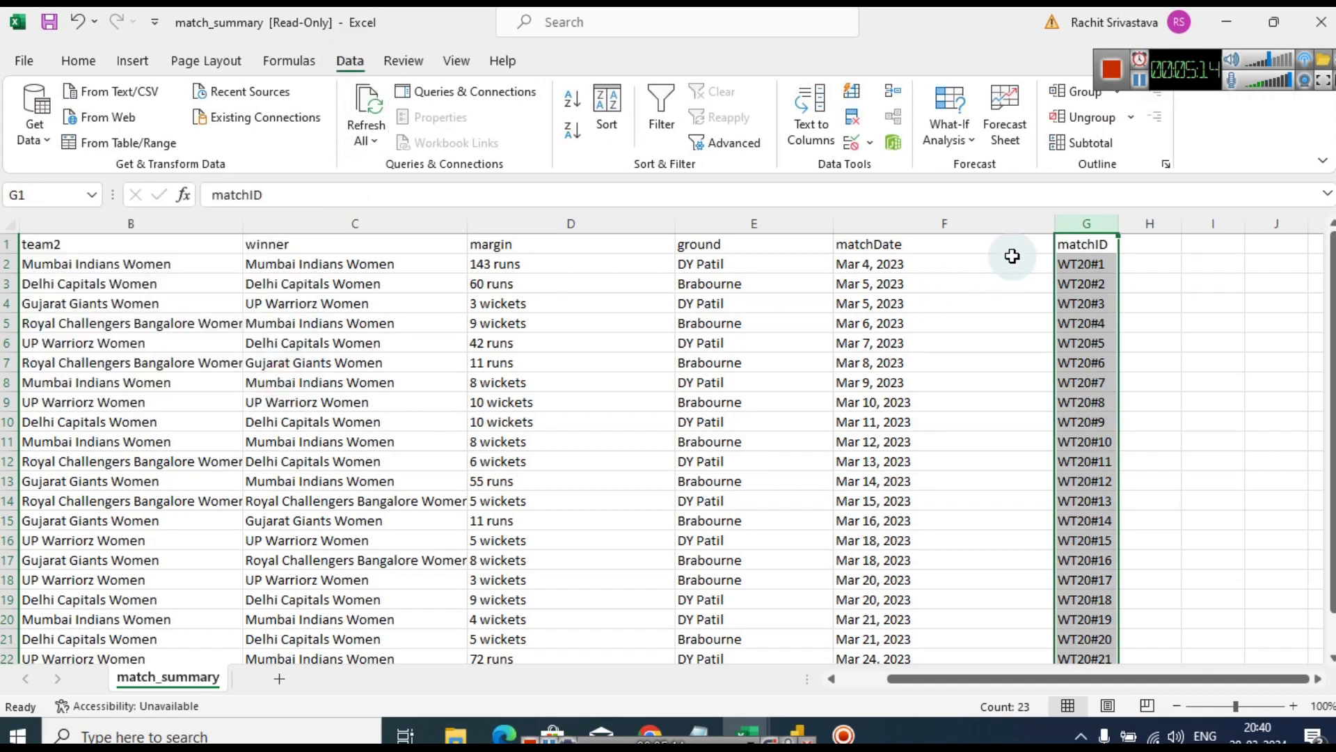
click(1137, 80)
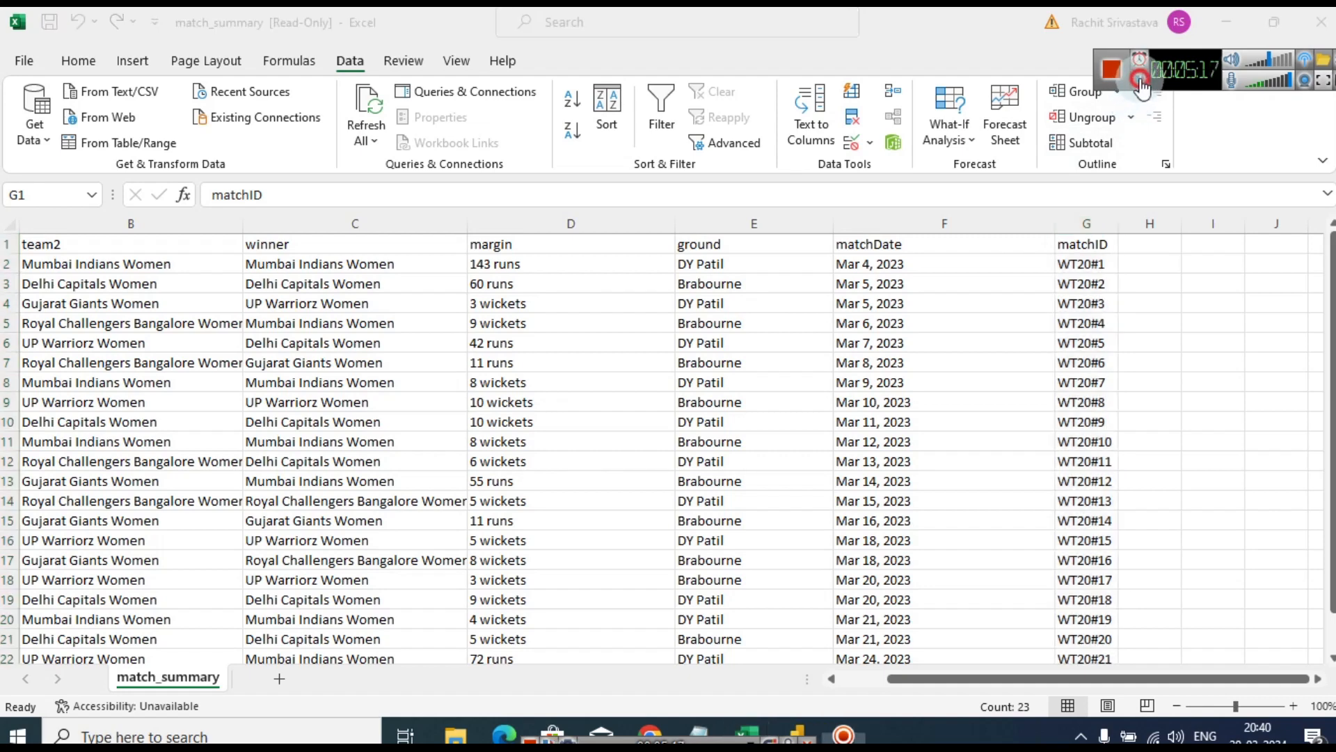
click(1084, 221)
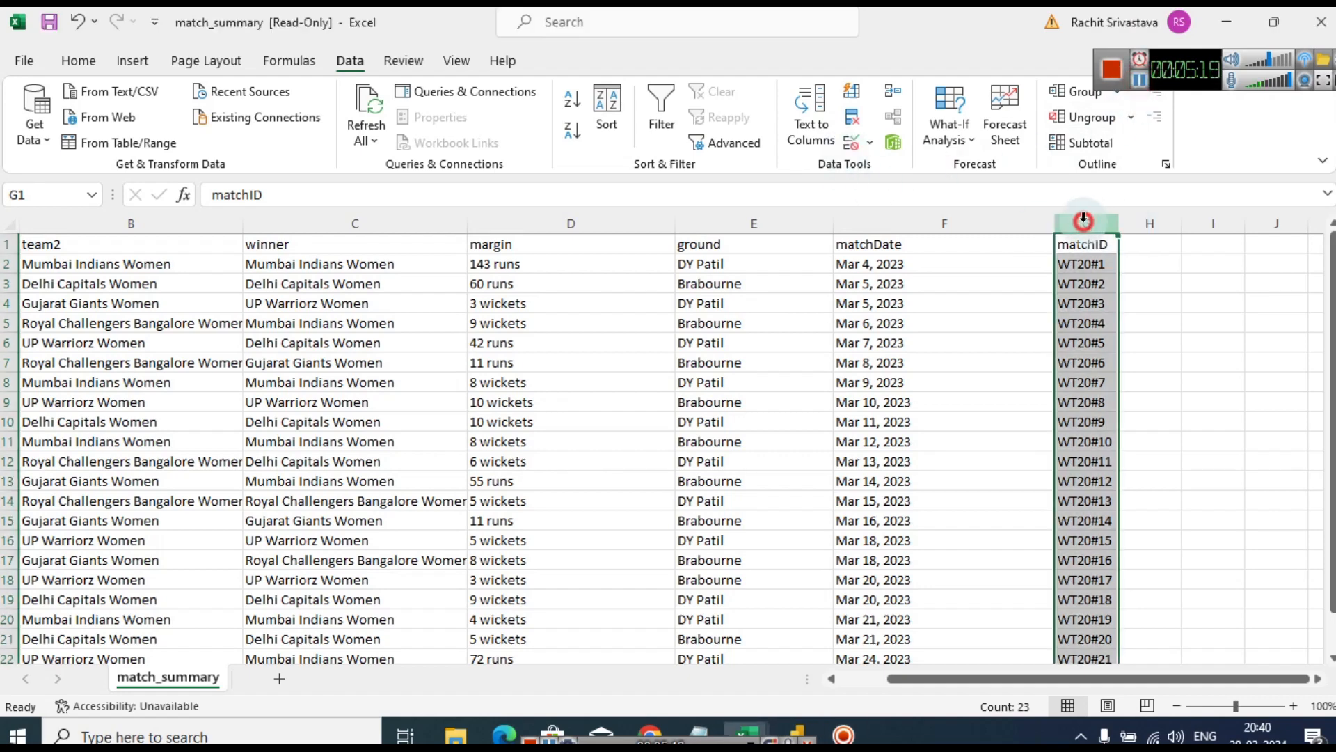
click(820, 131)
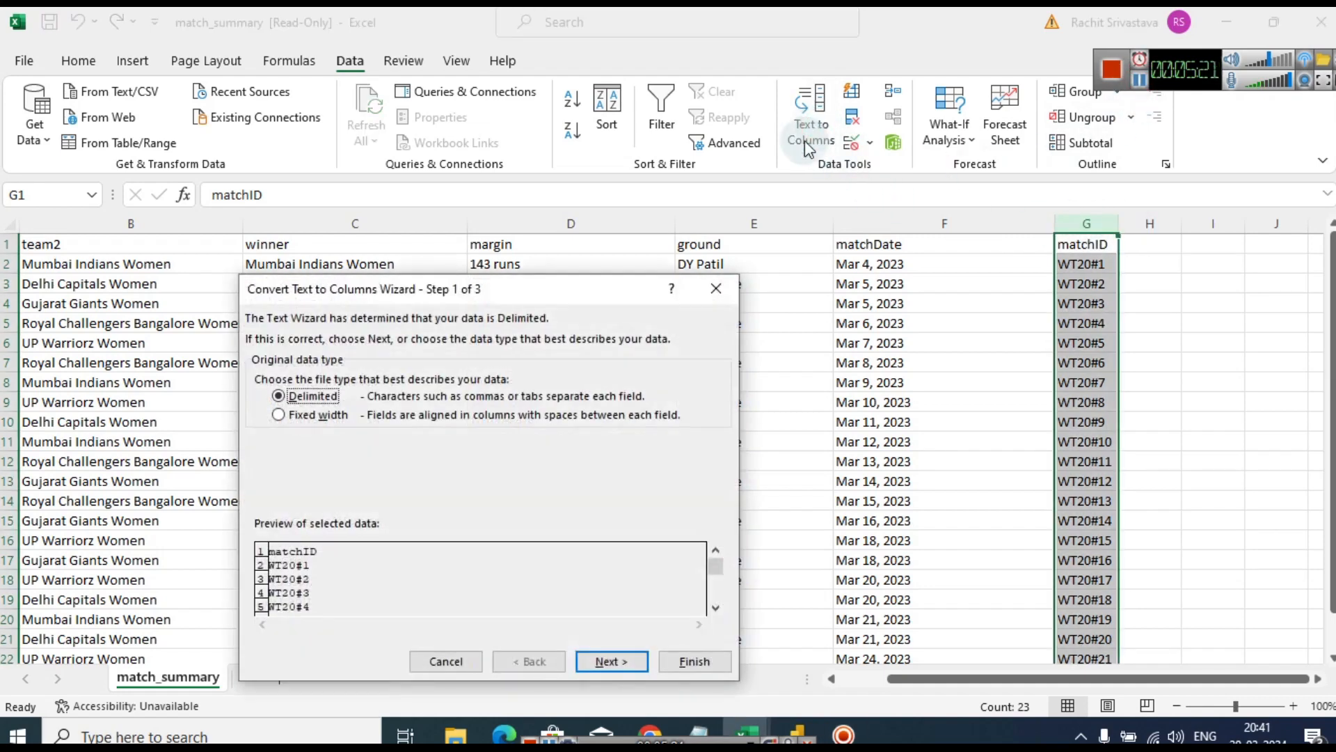
drag(427, 288, 483, 206)
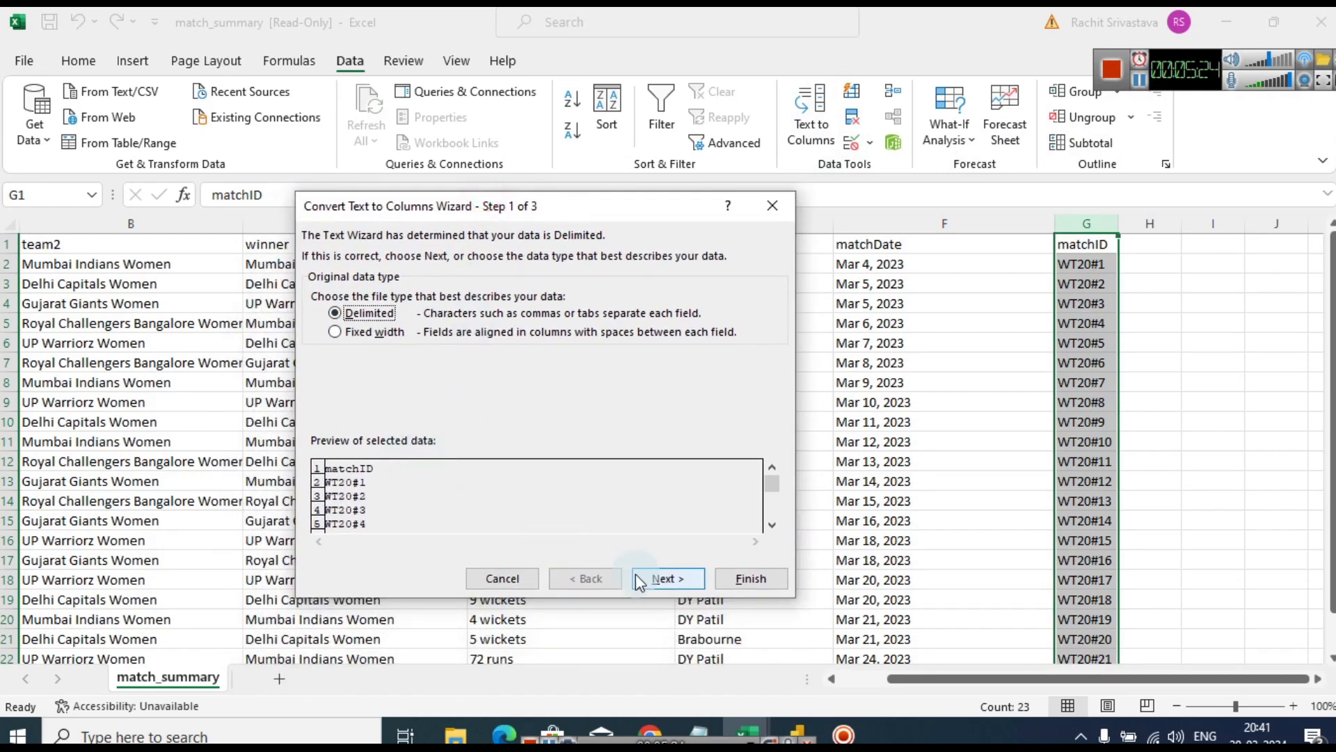
click(655, 578)
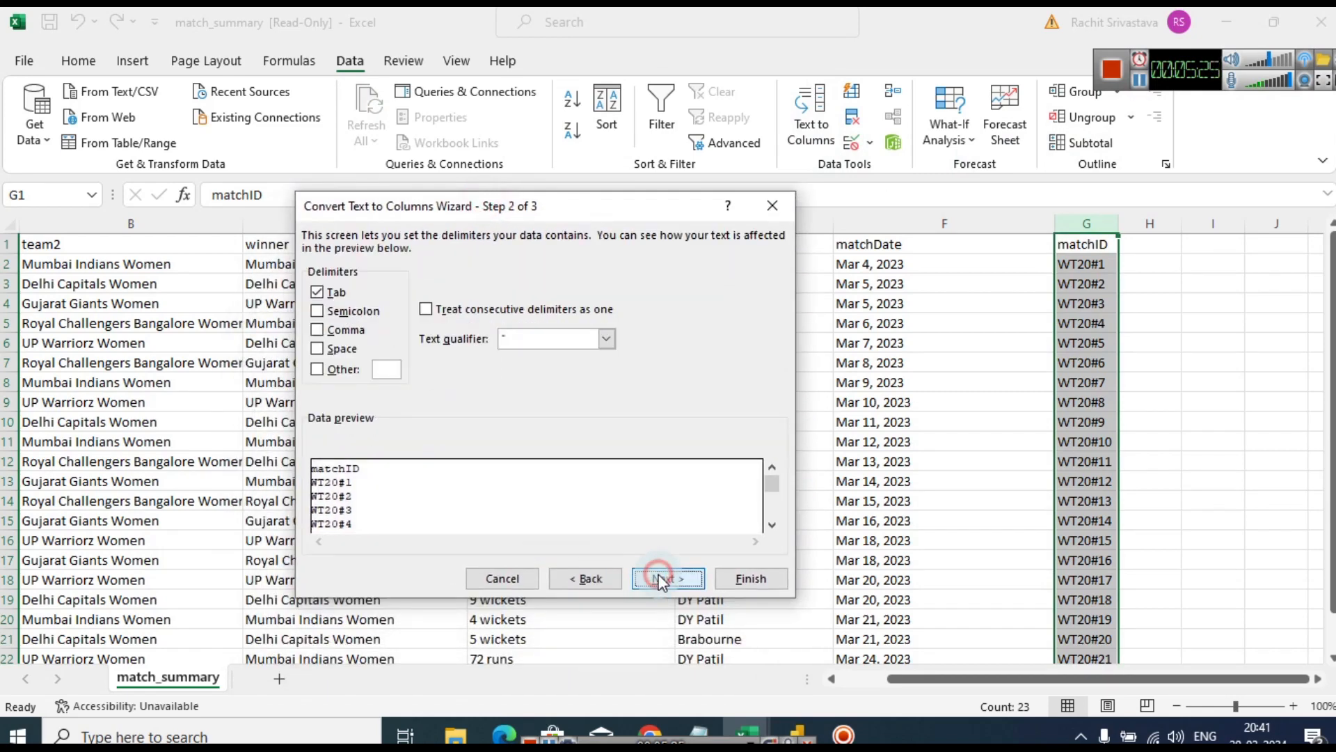
click(317, 293)
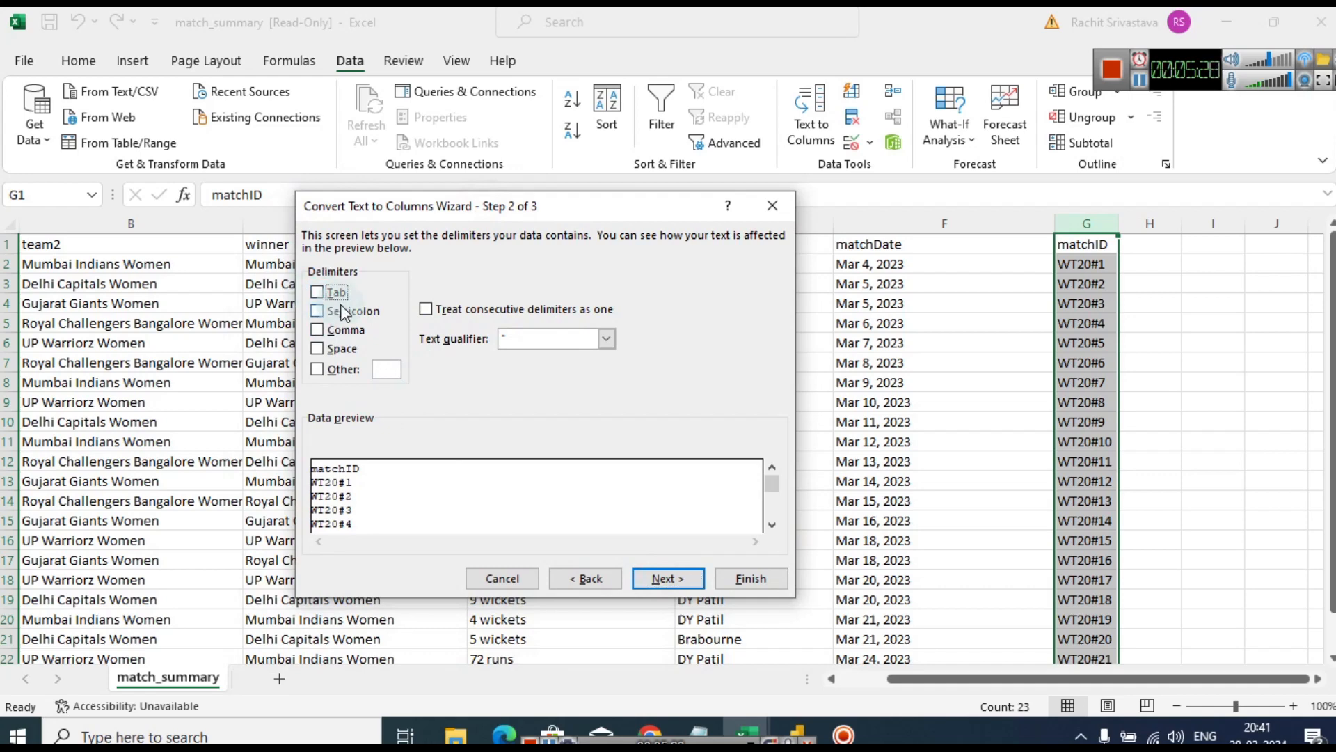
click(318, 368)
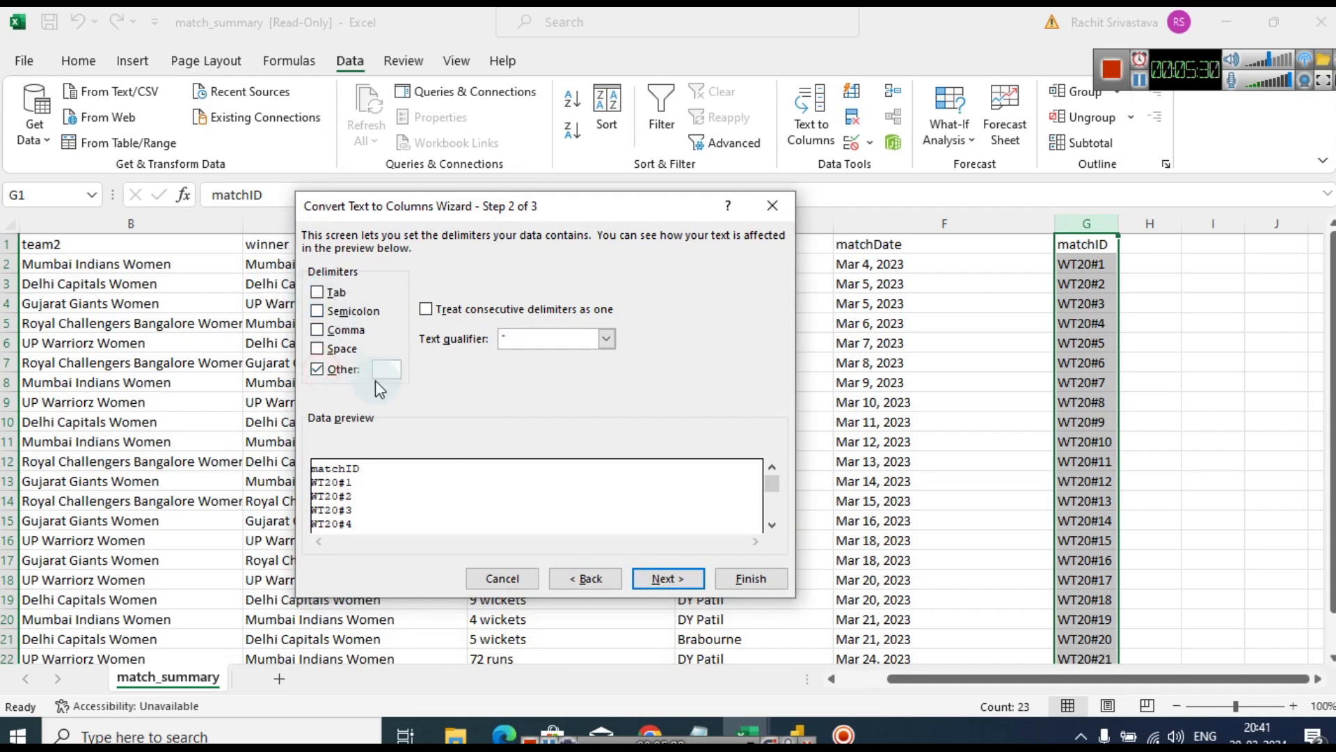
text(#)
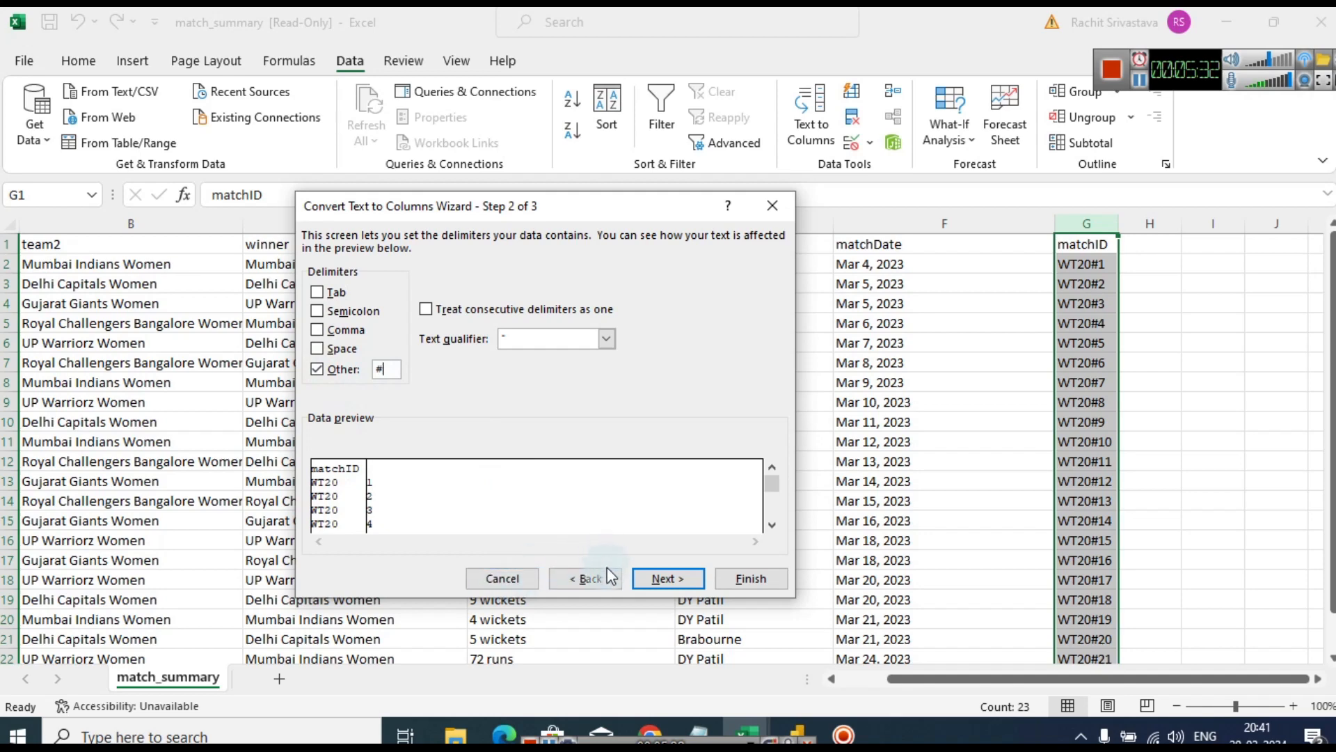
click(657, 579)
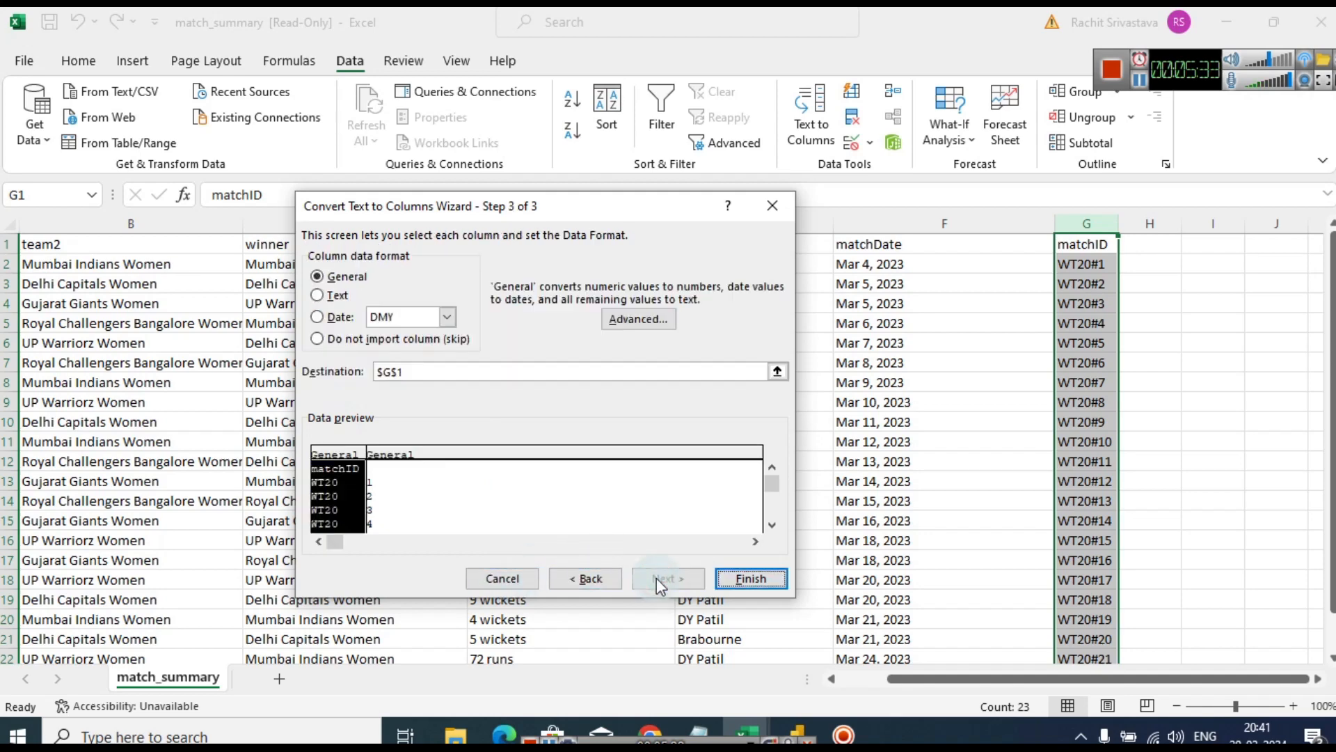
click(751, 578)
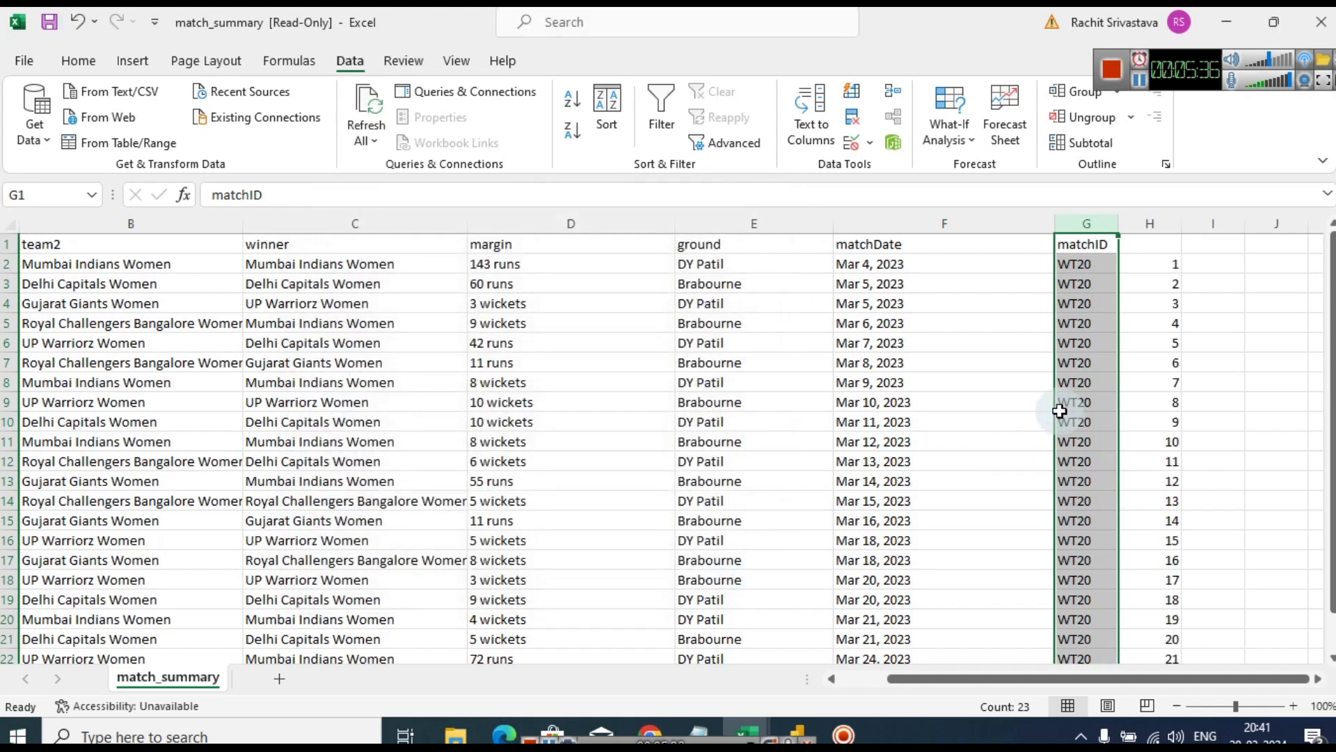
Check the split matchID values through the last row, then undo the split
scroll(1134, 426, down, 3)
scroll(1133, 428, up, 3)
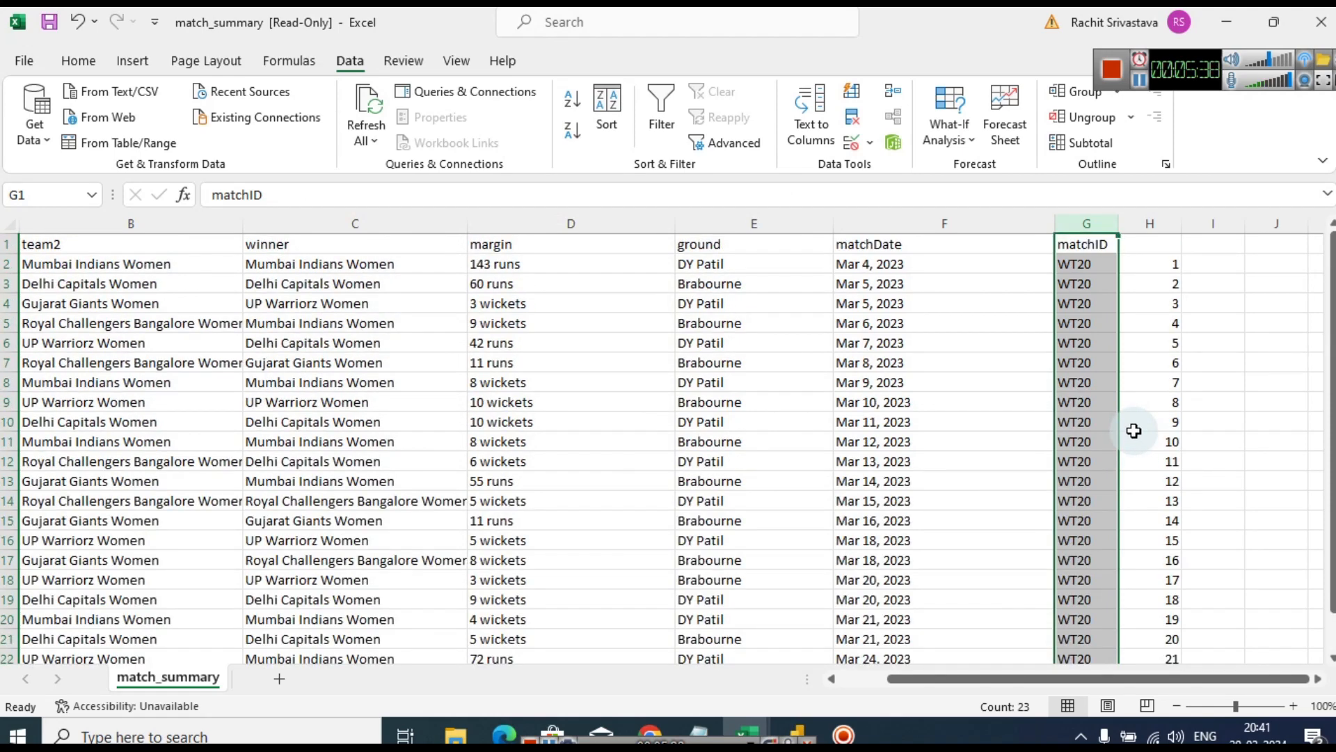
scroll(1155, 441, down, 4)
scroll(1139, 444, up, 4)
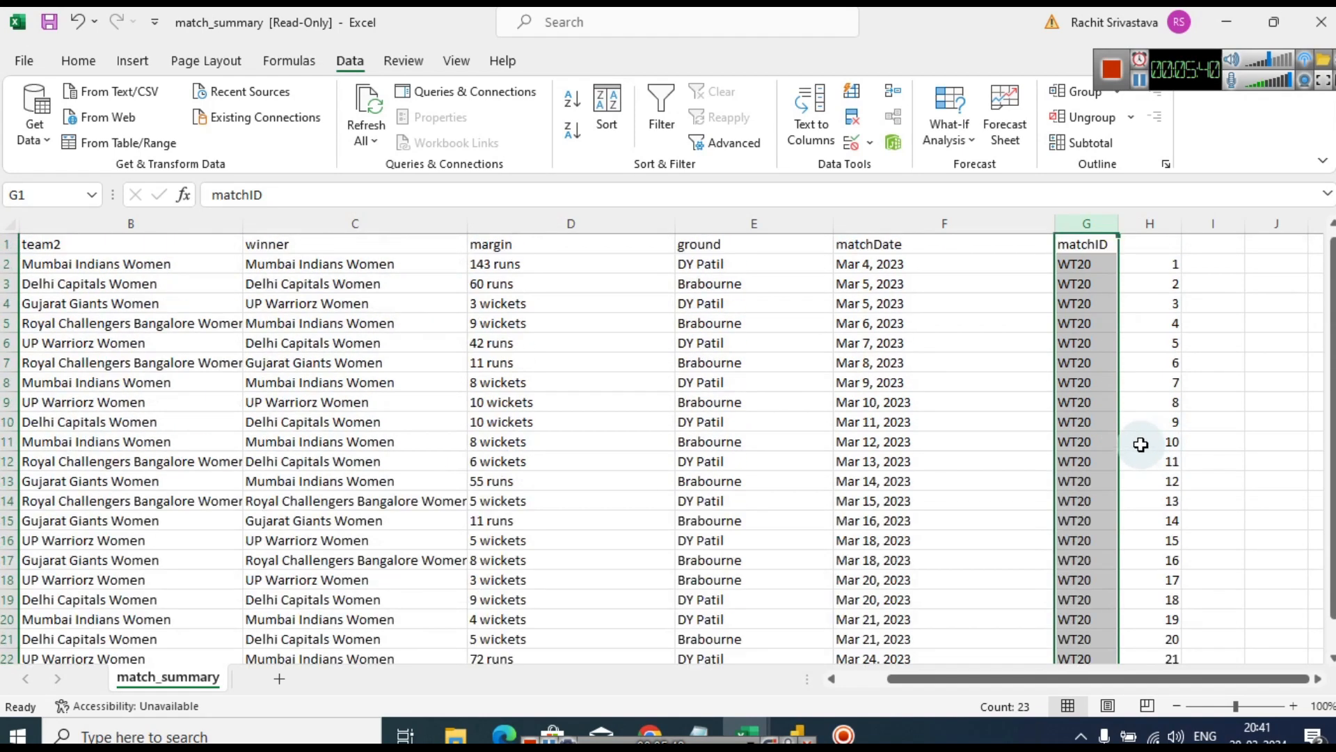
key(ctrl+z)
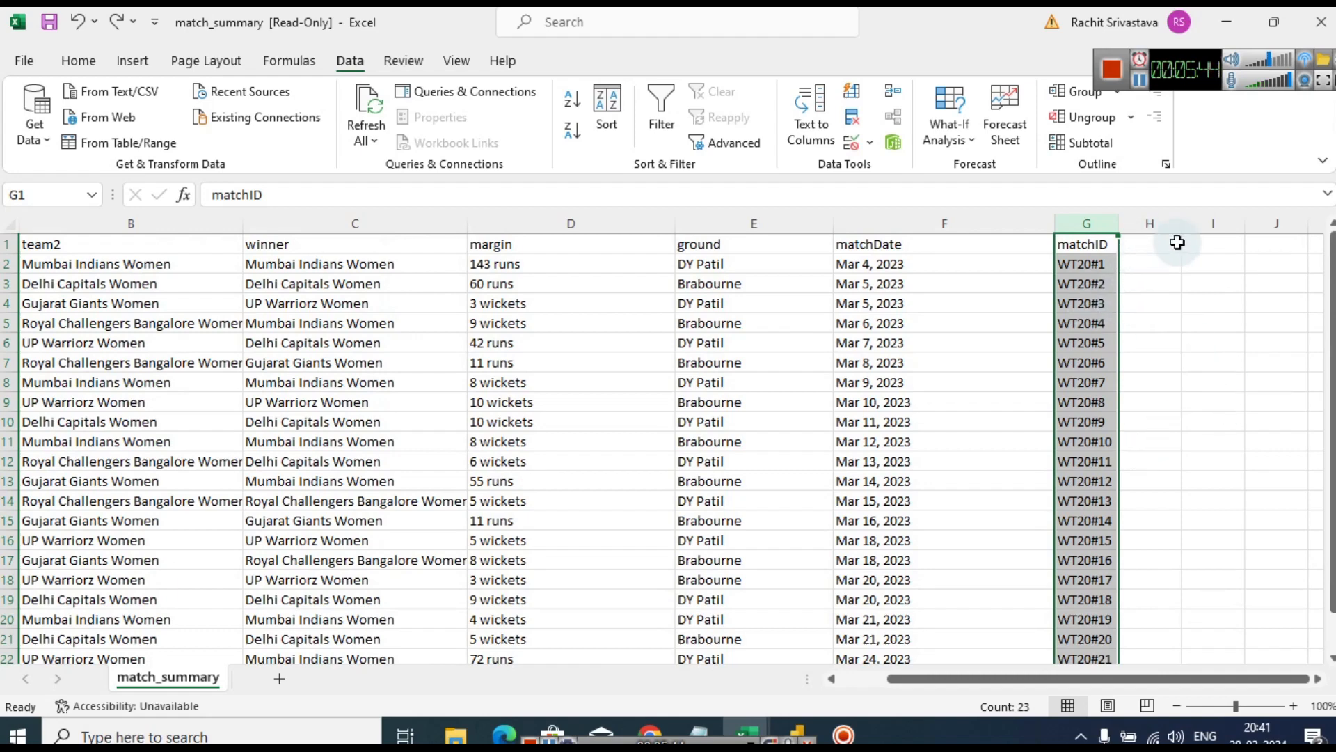
Try to save match_summary under its existing file name
click(1220, 317)
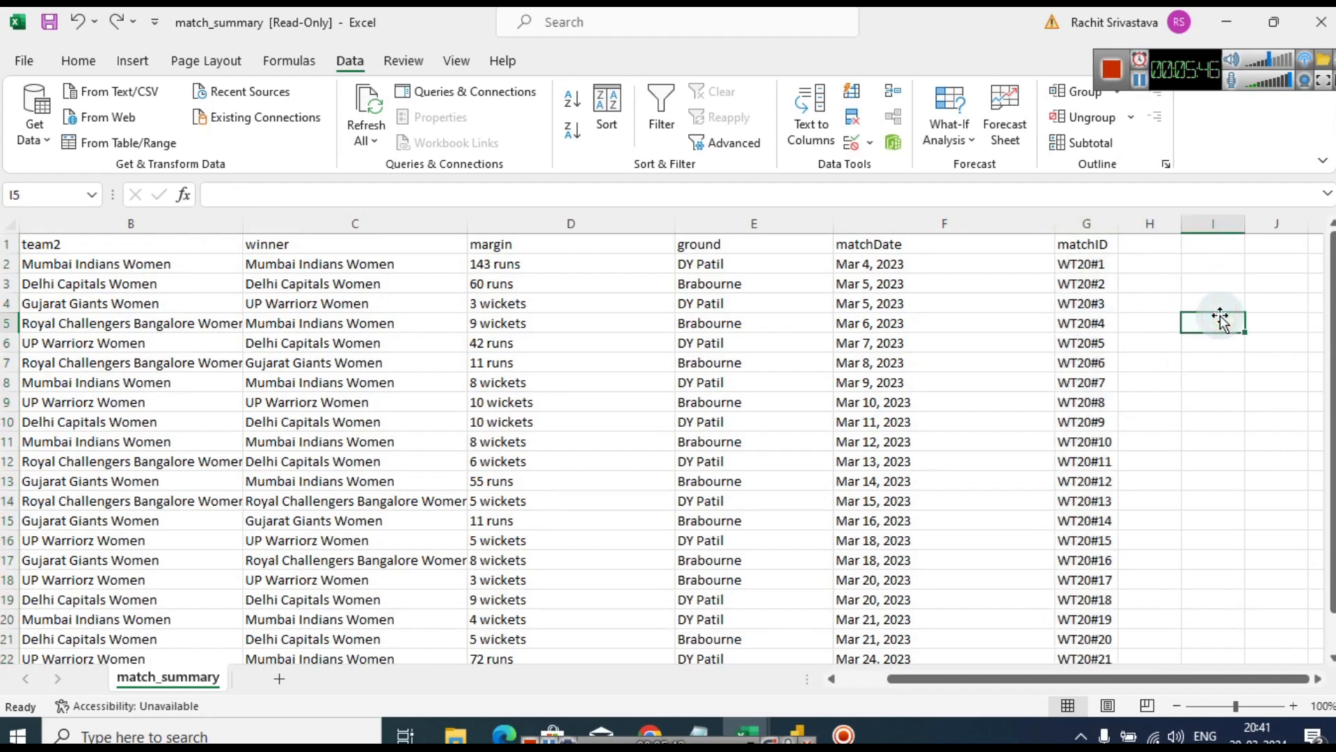
key(ctrl+s)
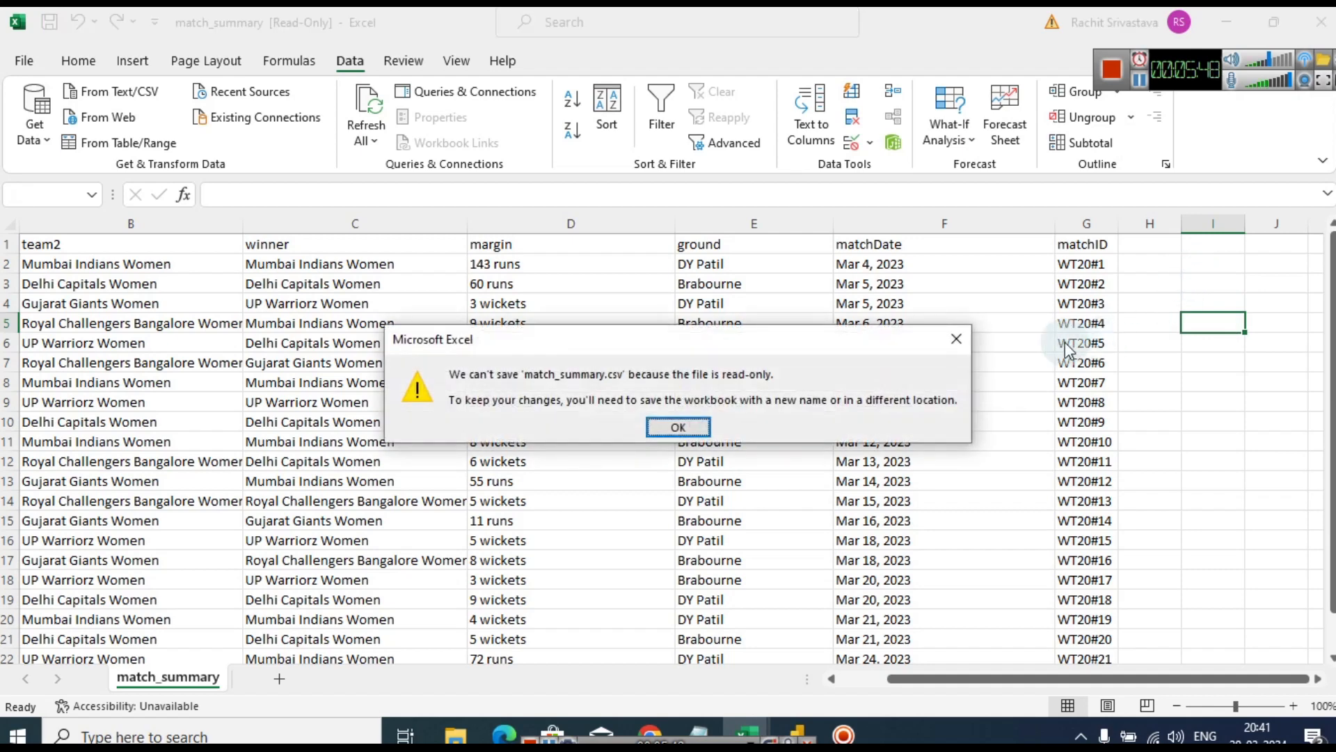
click(673, 422)
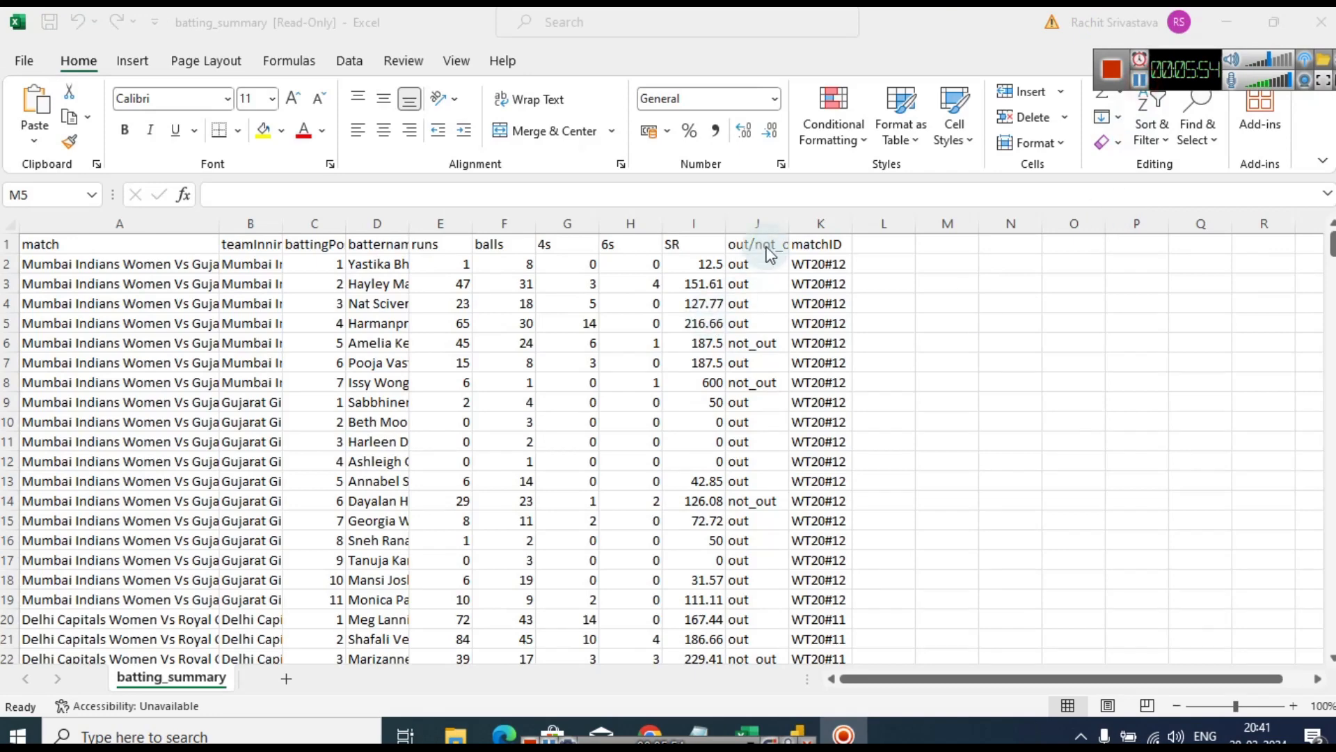
Widen the matchID, out/not_out, teamInnings and battername columns in batting_summary so their contents fit
click(787, 223)
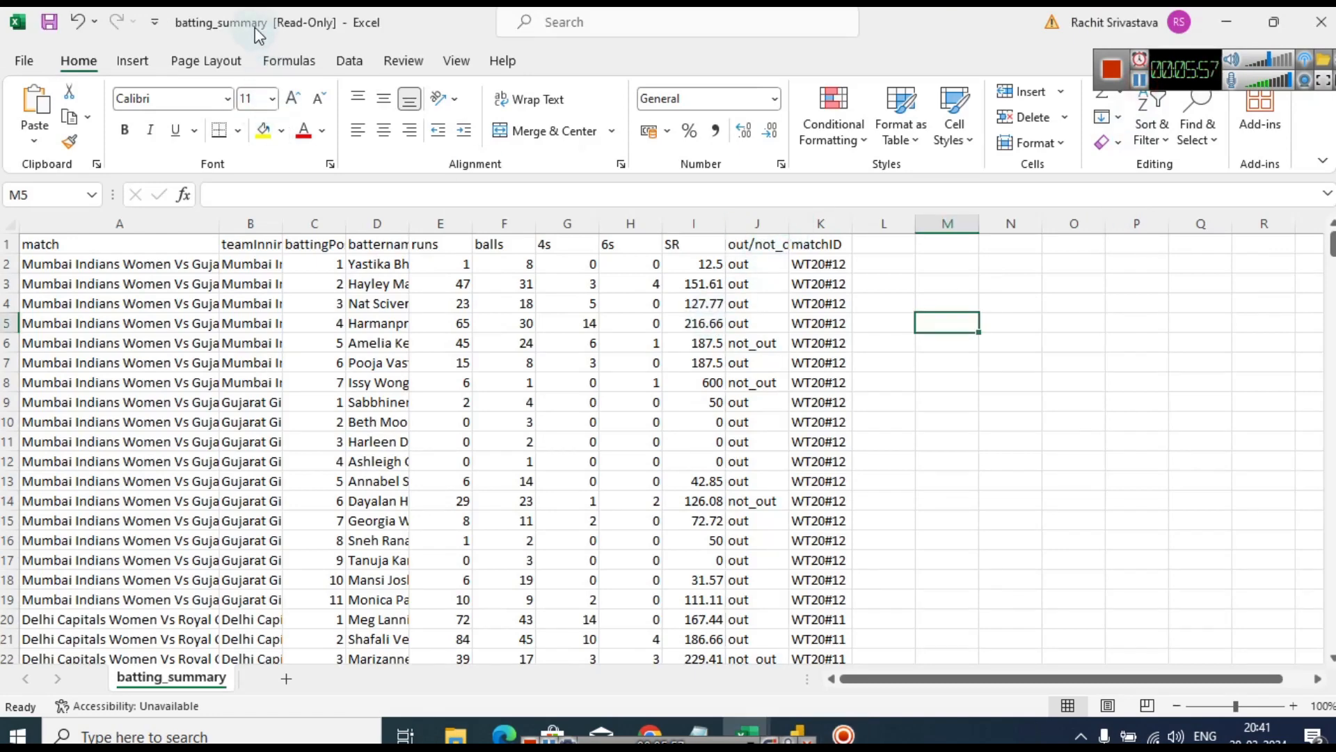
click(867, 401)
click(823, 244)
drag(852, 223, 924, 223)
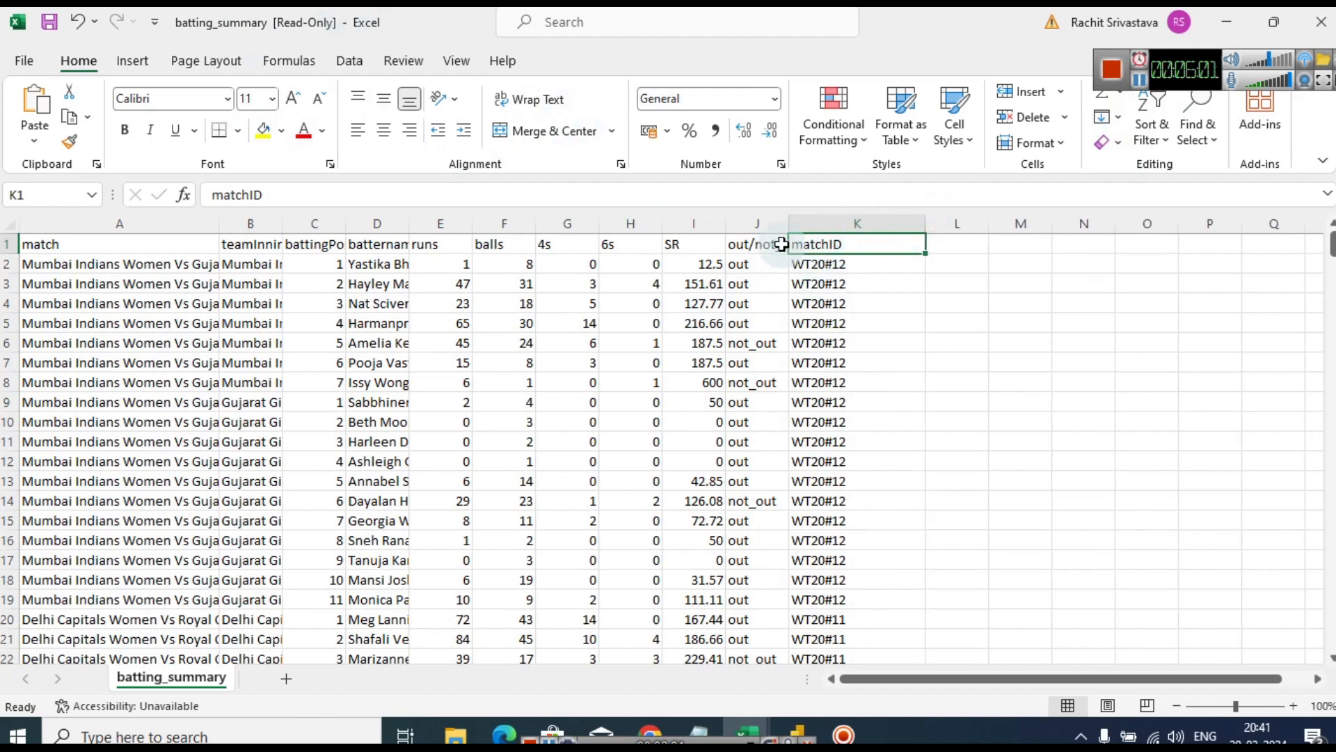
drag(788, 223, 876, 220)
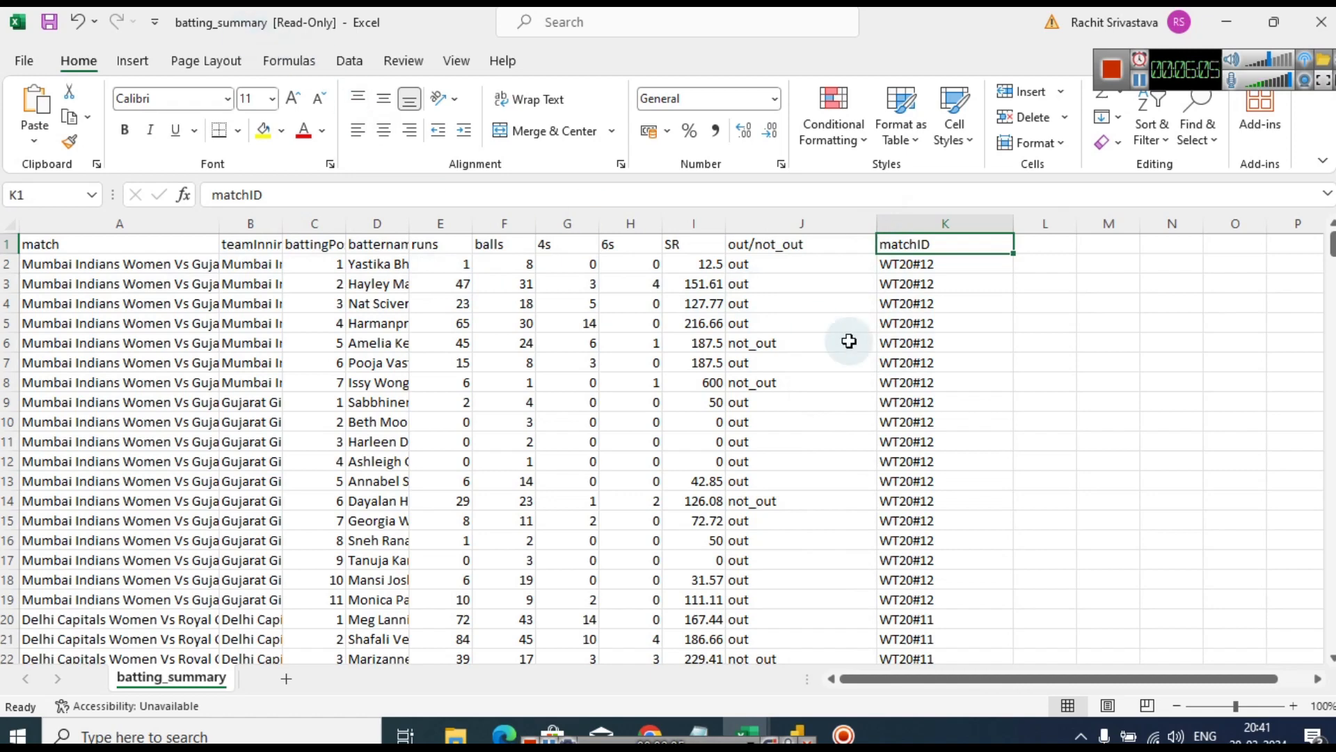
click(947, 222)
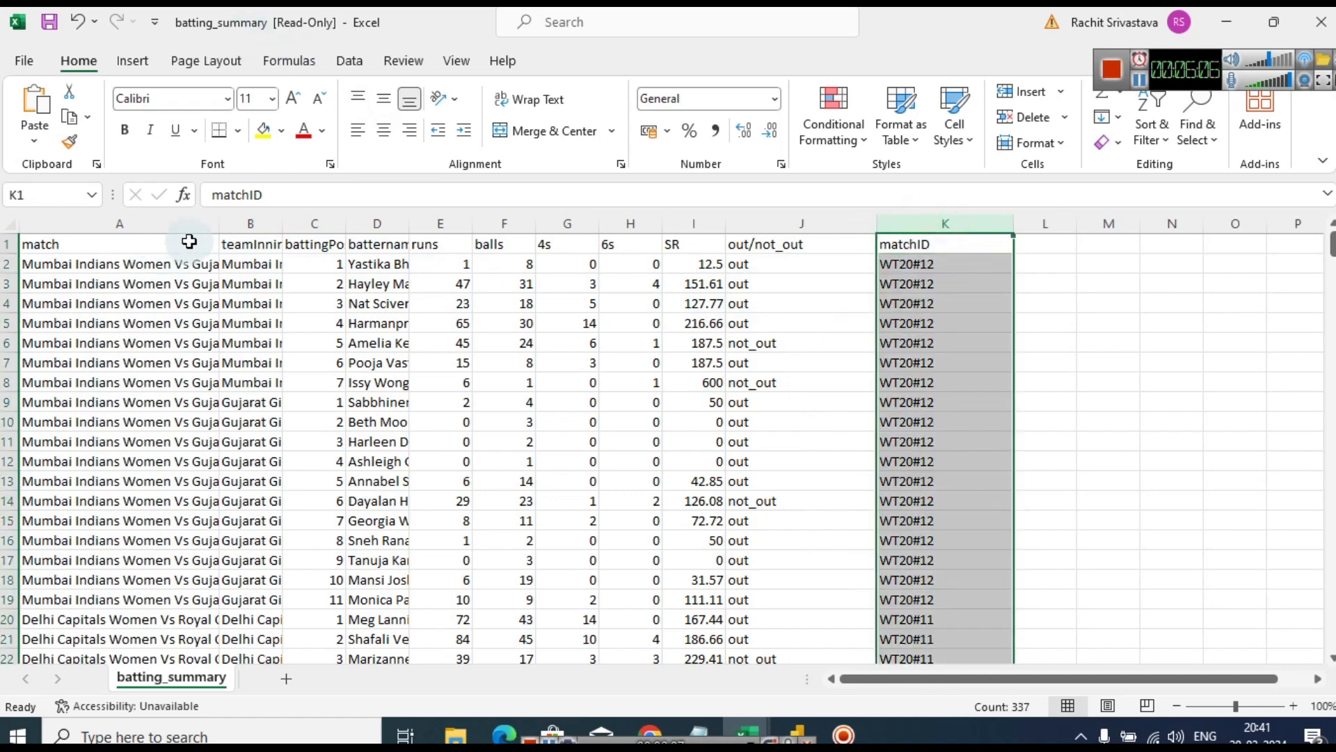
drag(285, 224, 441, 224)
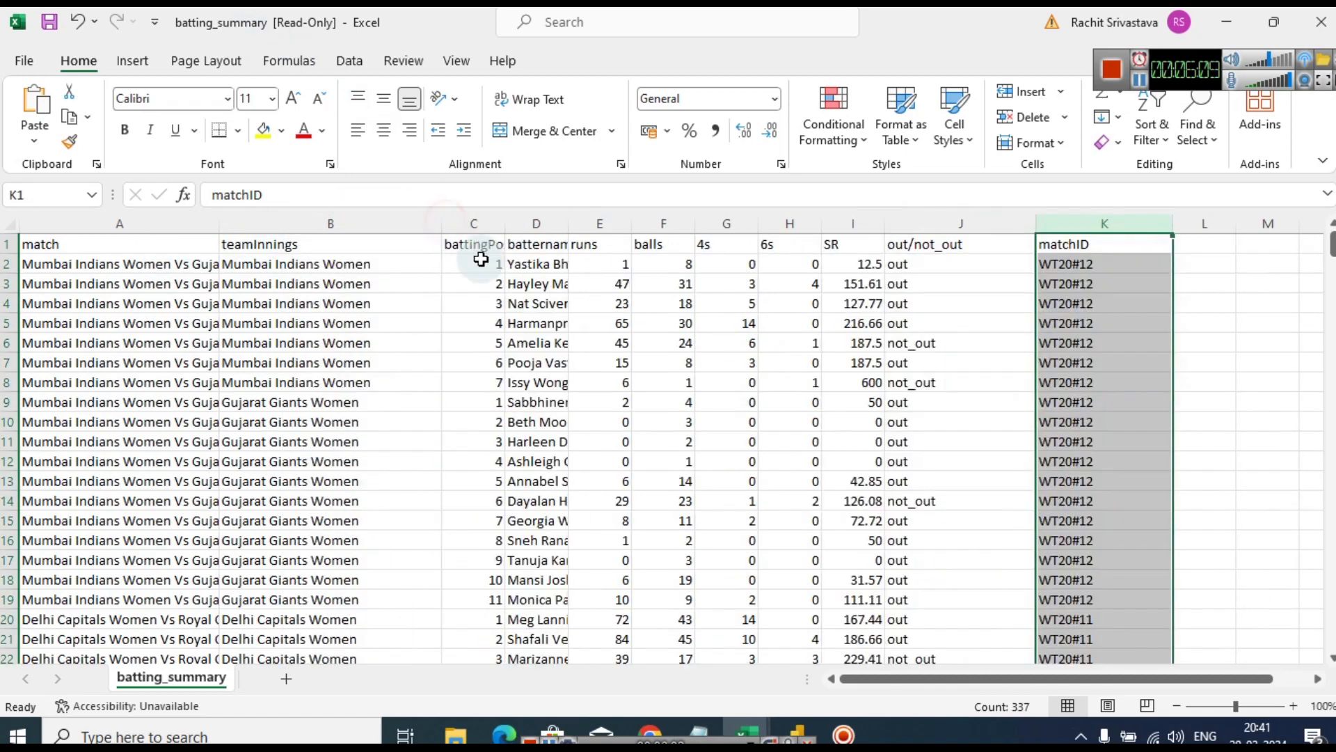
drag(574, 228, 674, 224)
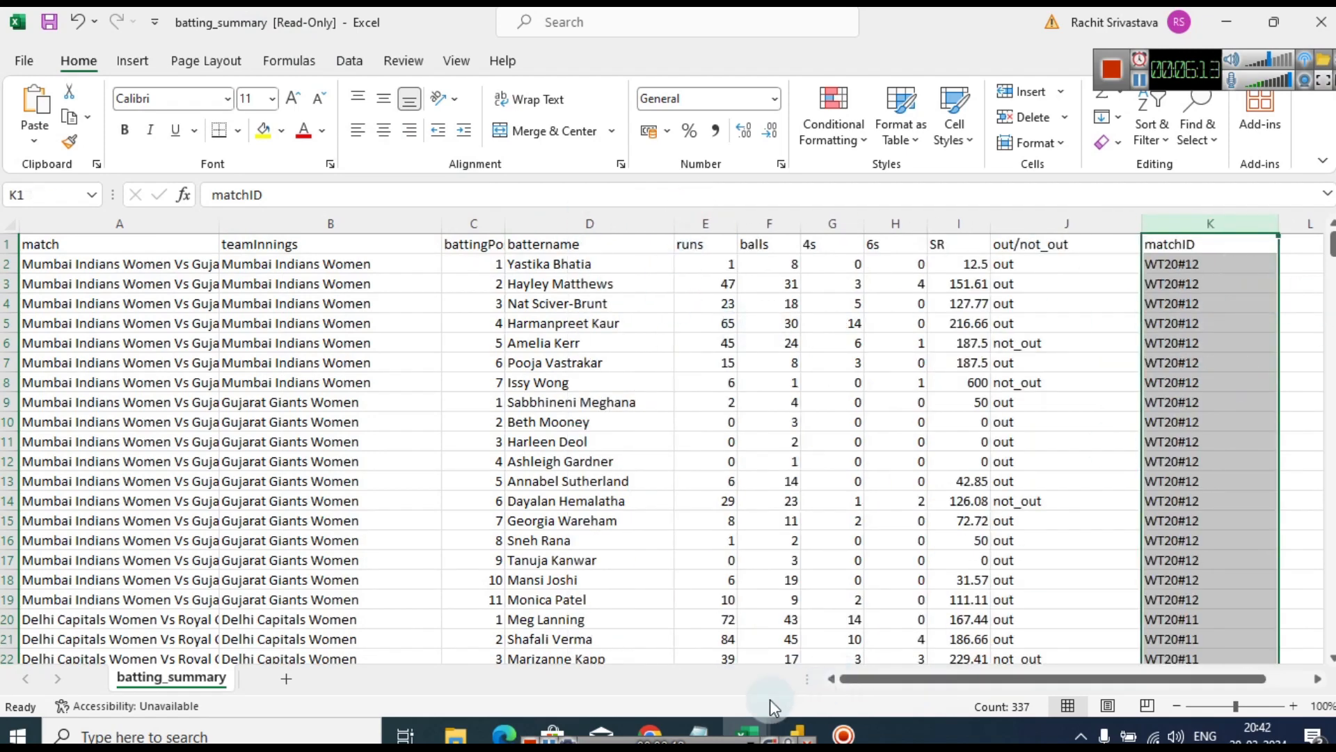
Switch to the bowling_summary workbook and widen its bowlerName and bowlingTeam columns
mouse_move(764, 725)
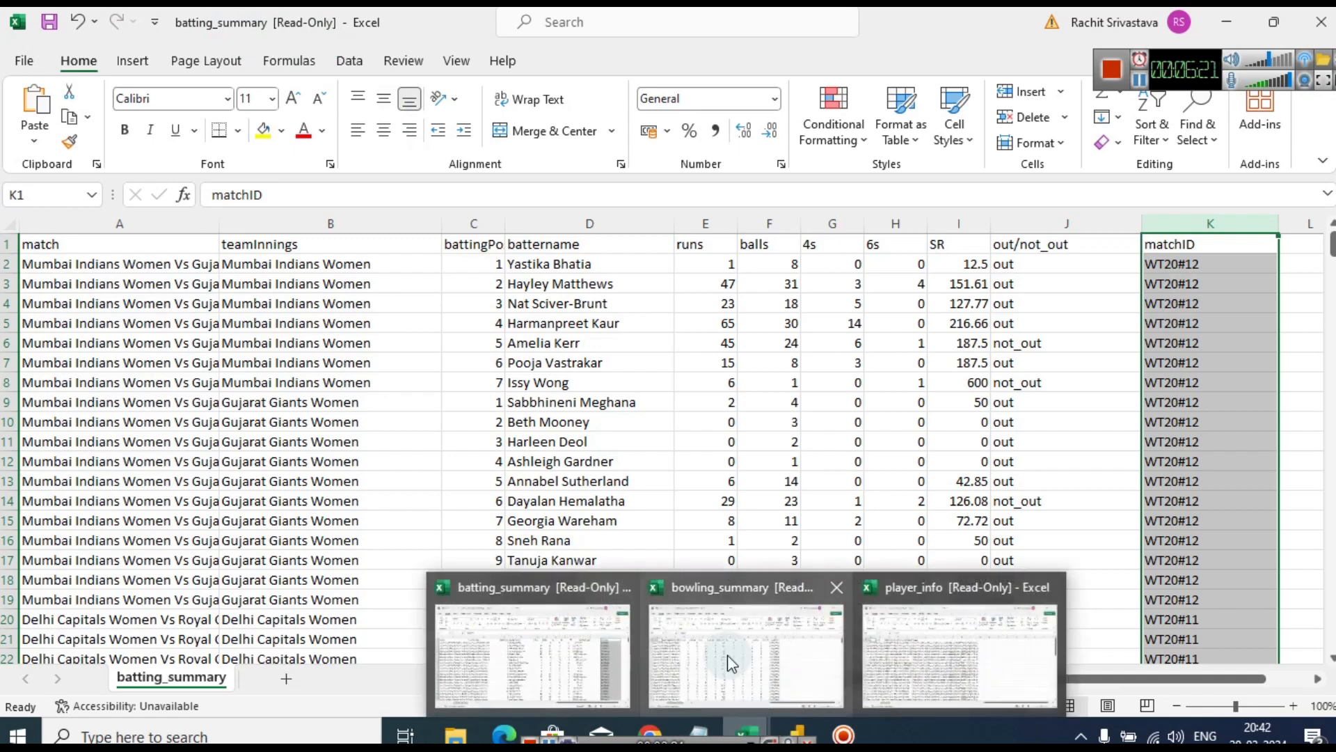
click(729, 653)
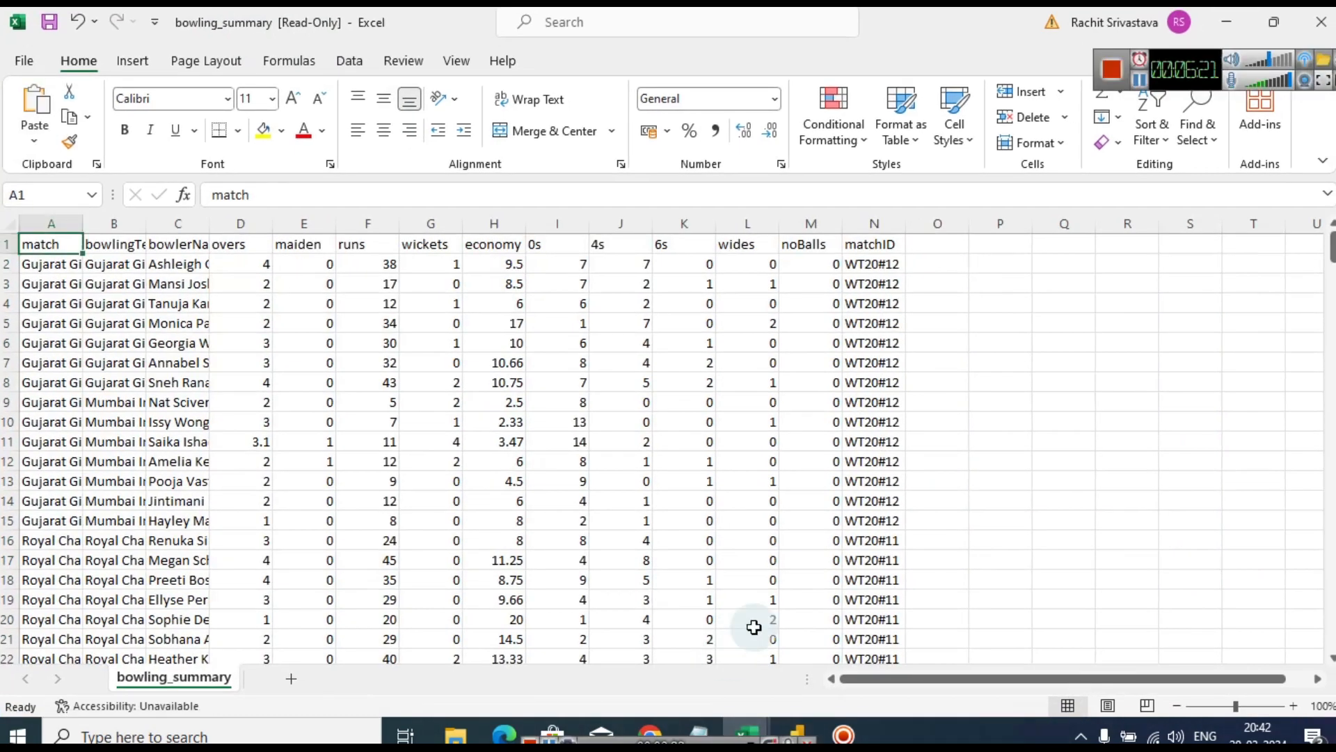
click(885, 224)
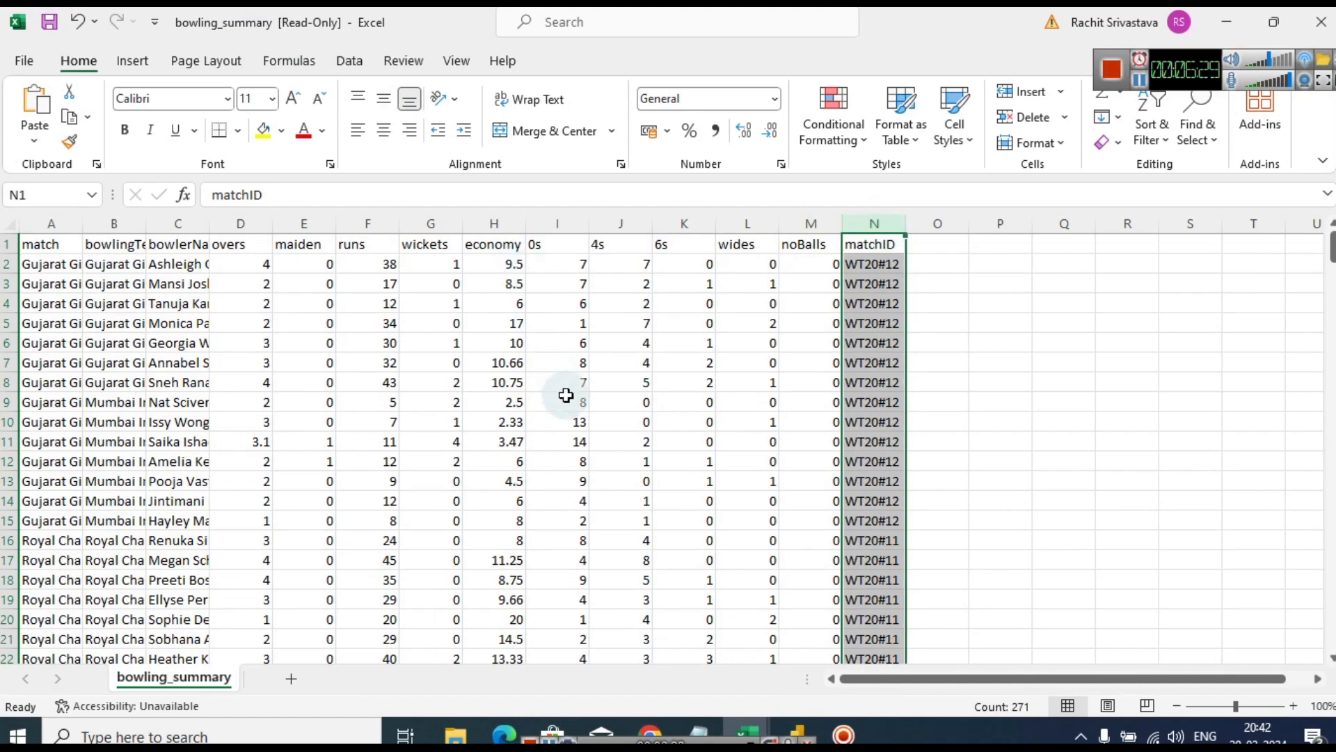
drag(209, 223, 380, 223)
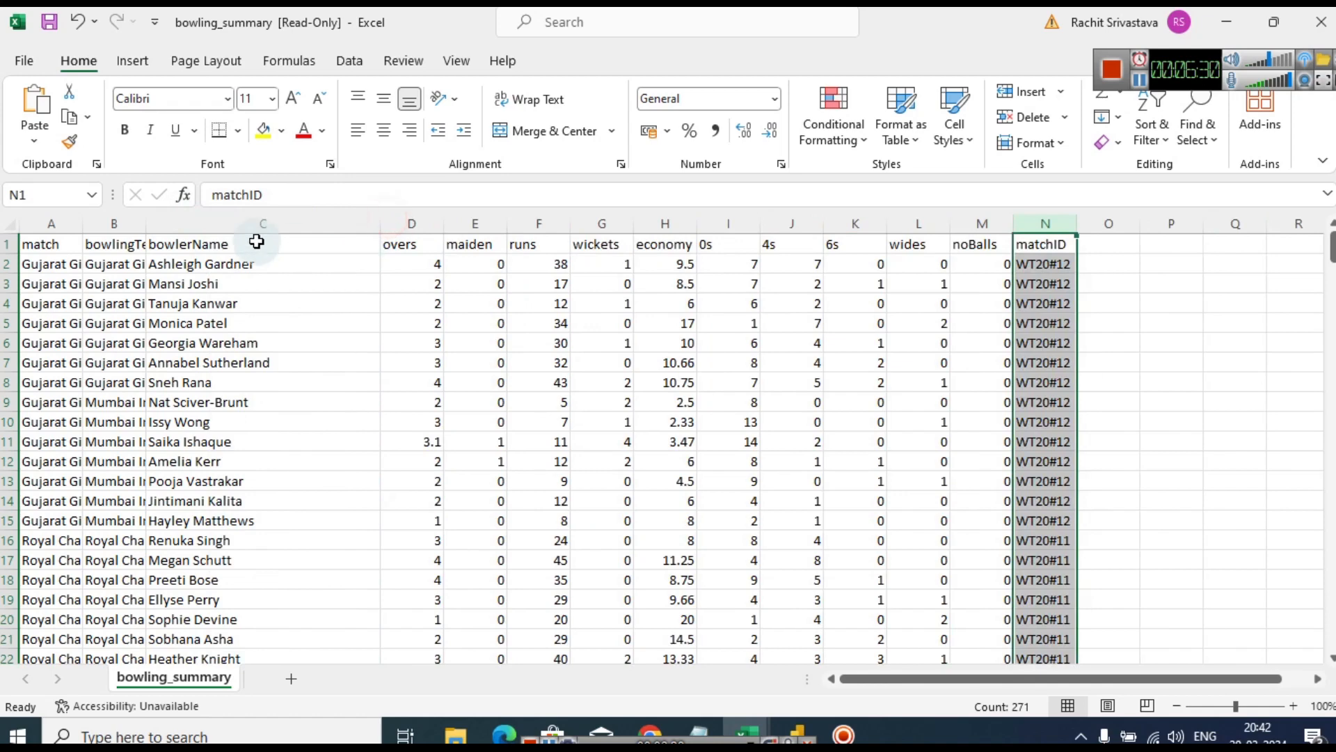
drag(147, 223, 256, 223)
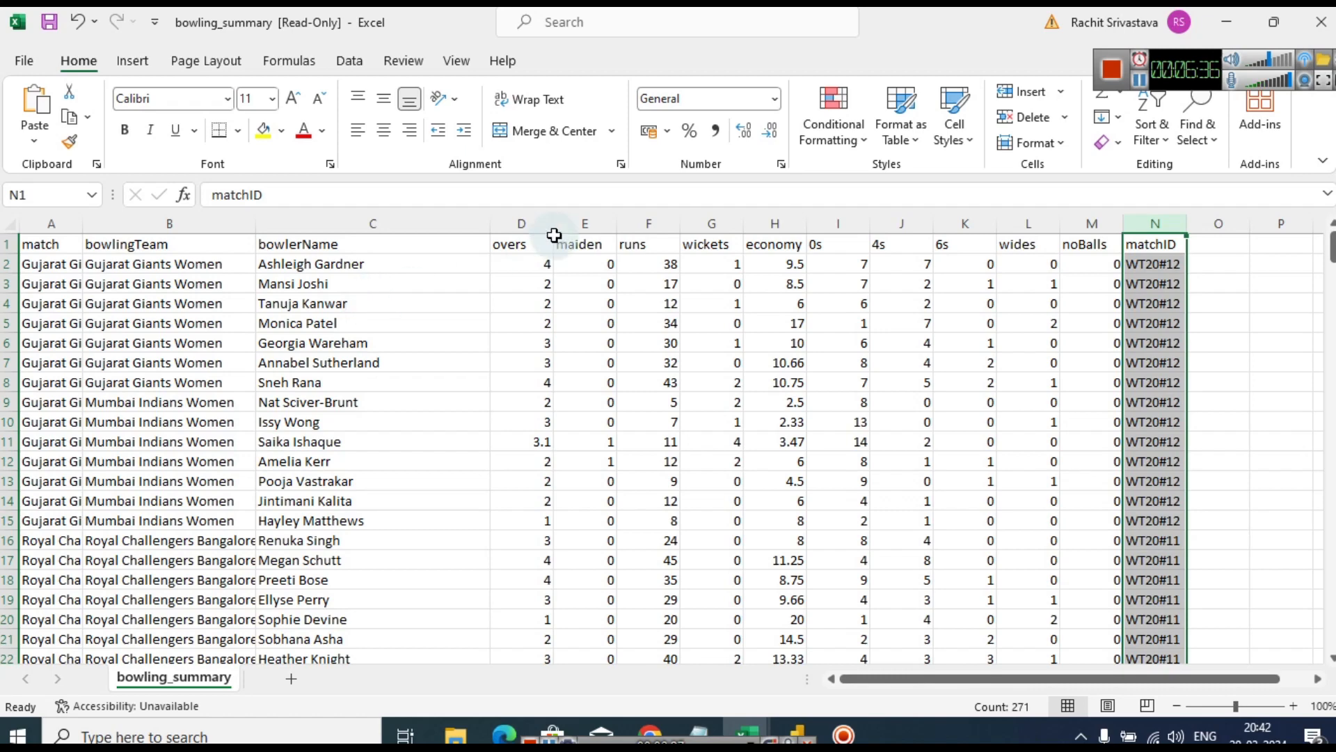
Review the maiden, runs, wickets, economy, 4s and 6s columns of bowling_summary one after another
click(575, 221)
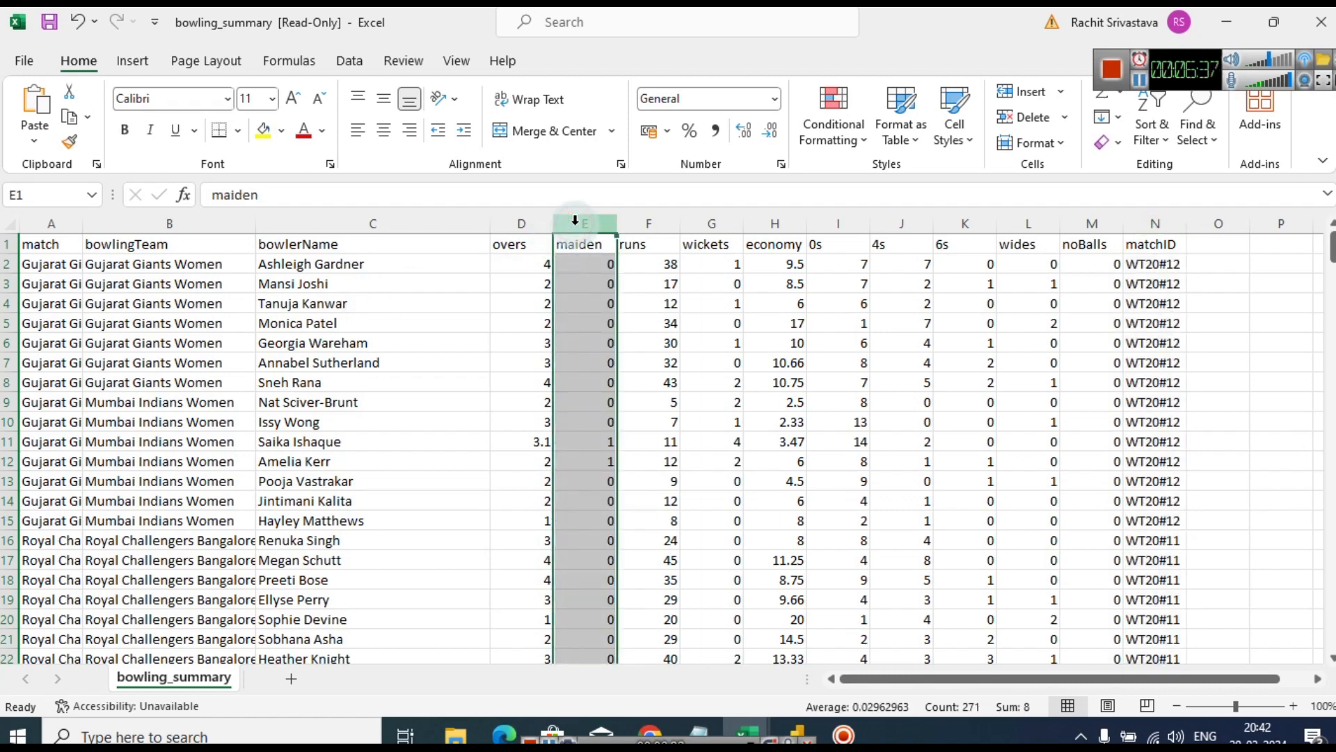
click(647, 223)
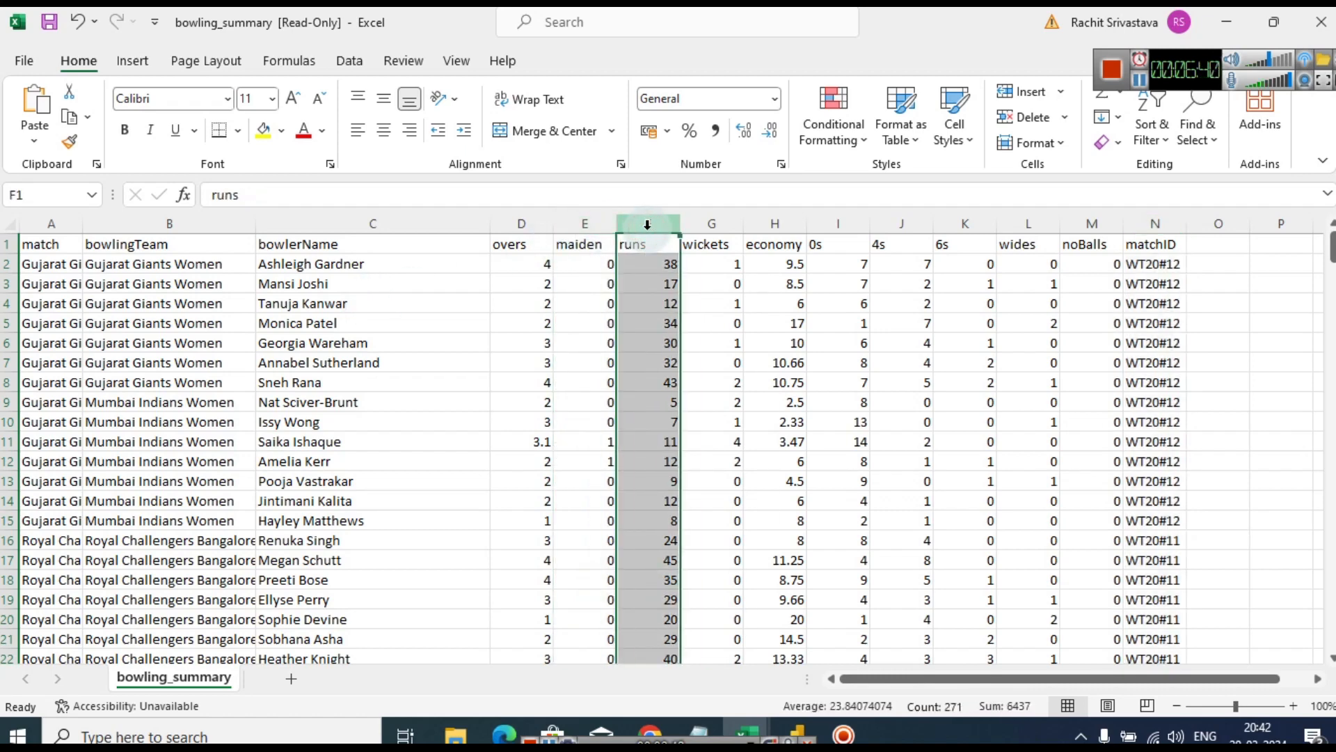
click(728, 213)
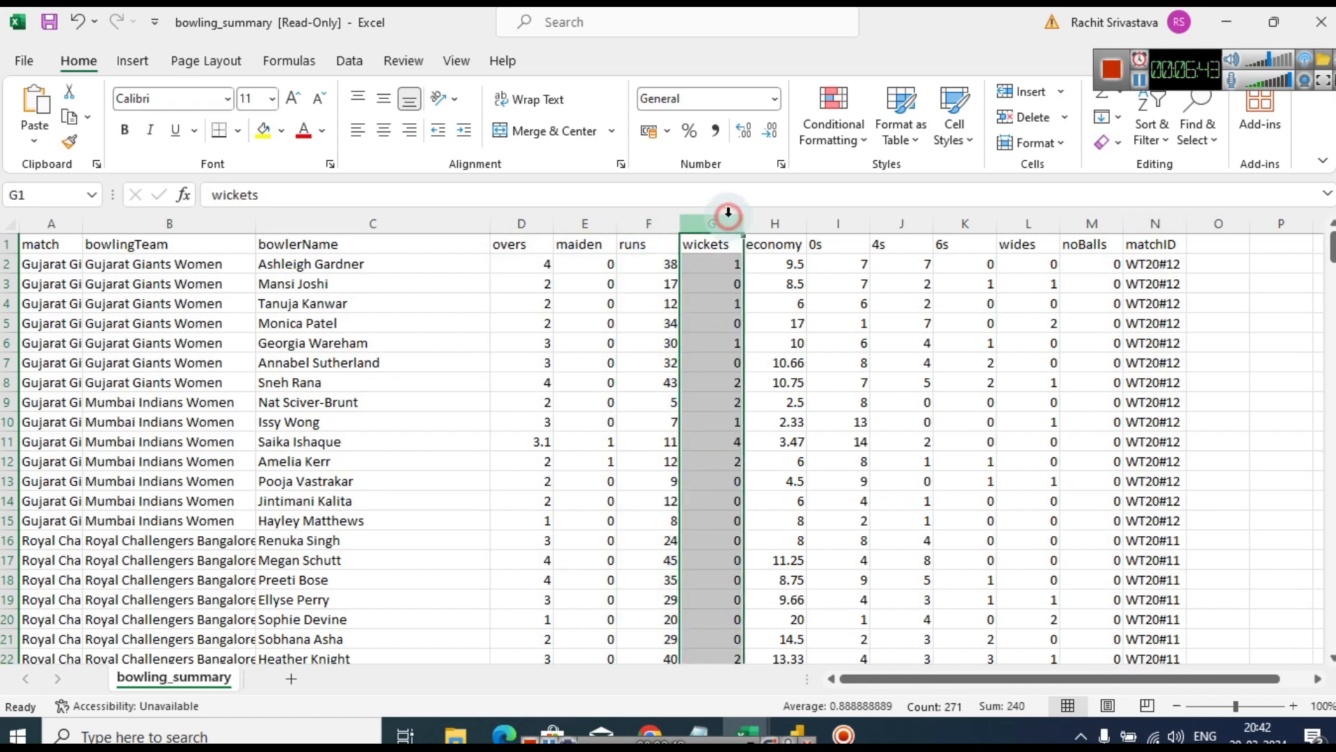
click(781, 215)
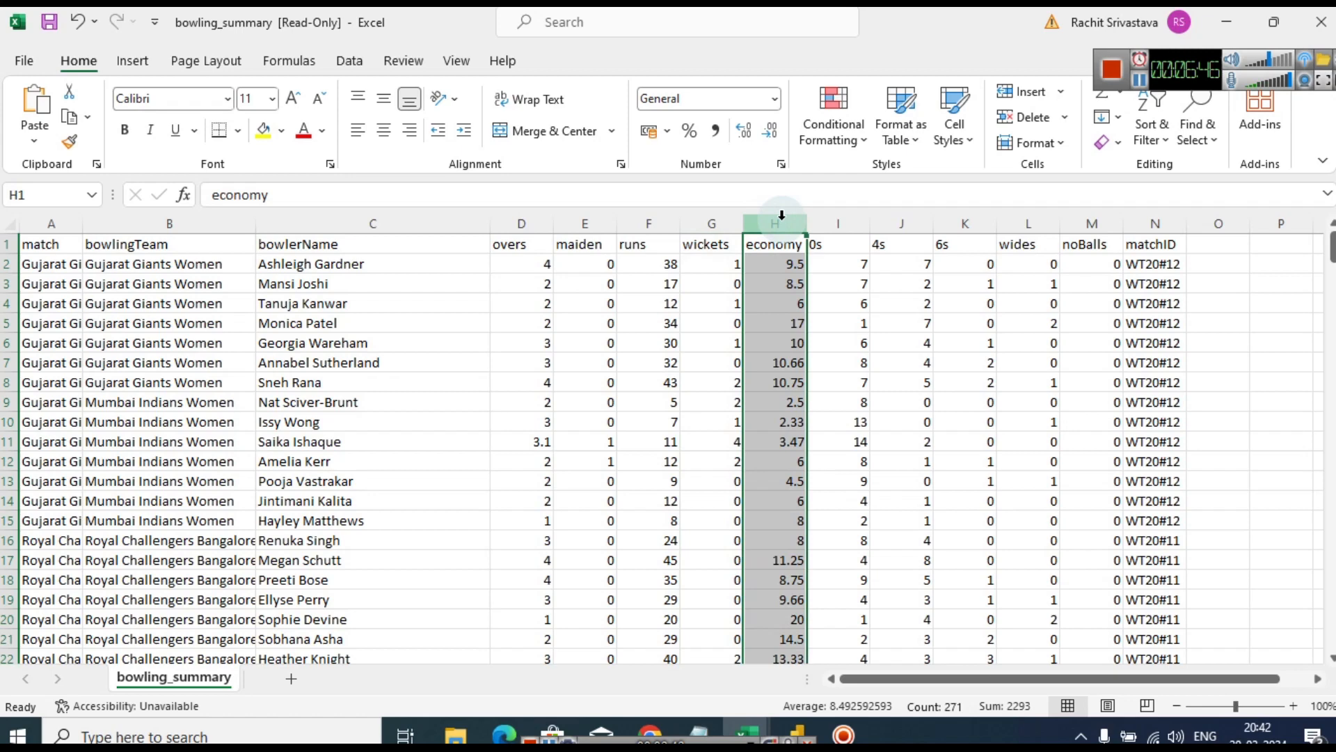
click(884, 222)
click(955, 223)
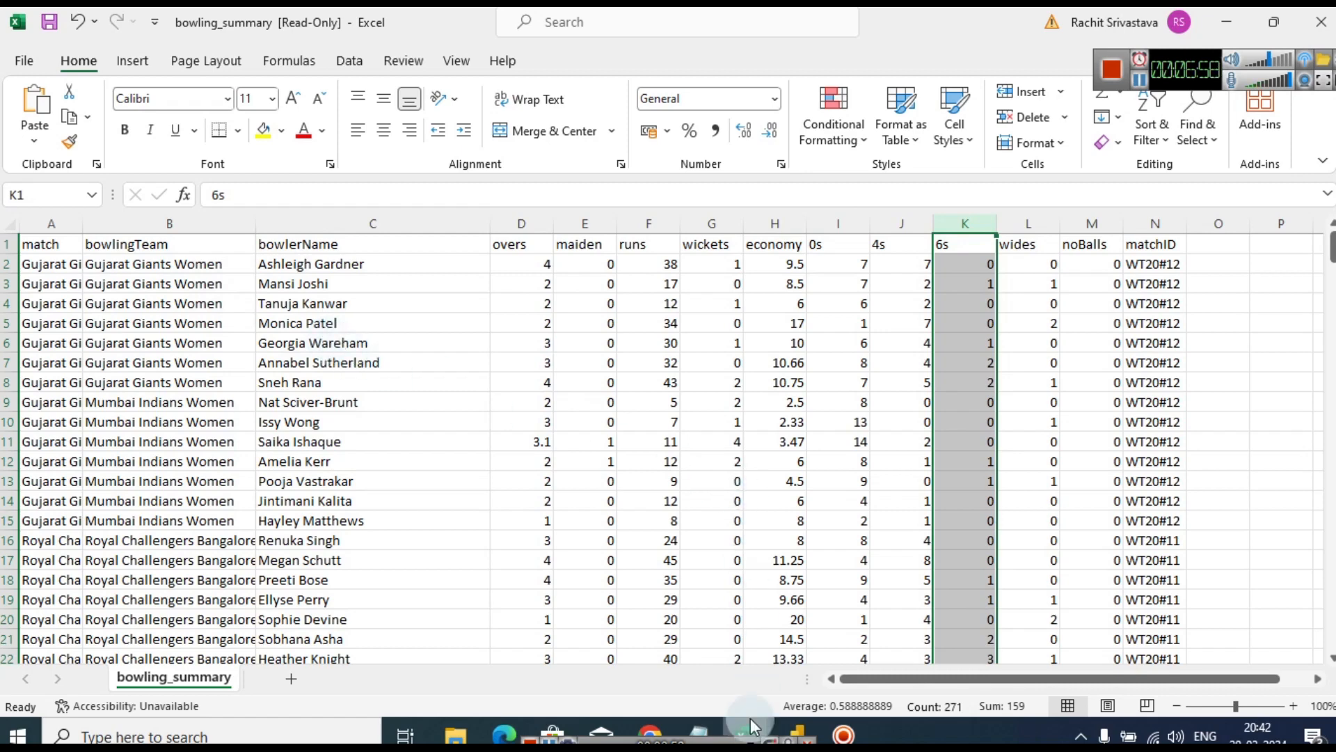
Look over batting_summary once more, then return to the bowler names in bowling_summary
mouse_move(750, 717)
click(571, 650)
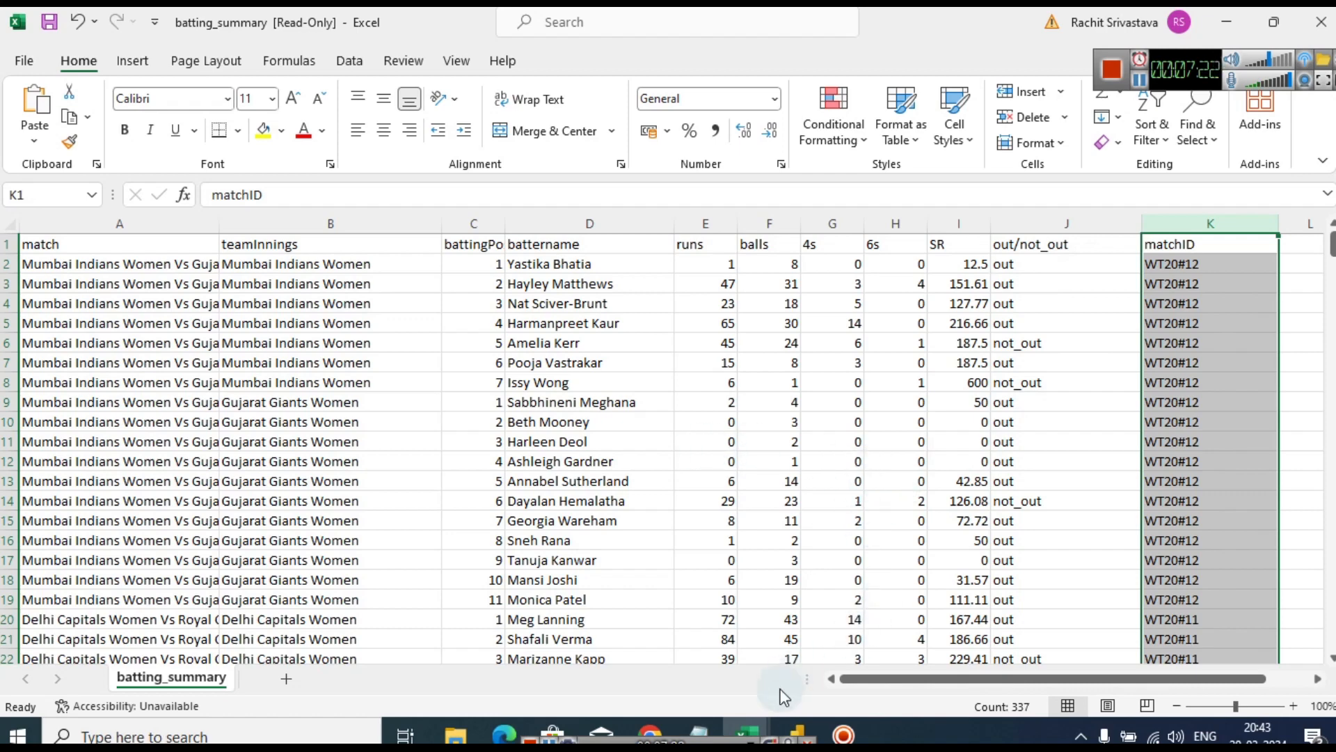
mouse_move(752, 730)
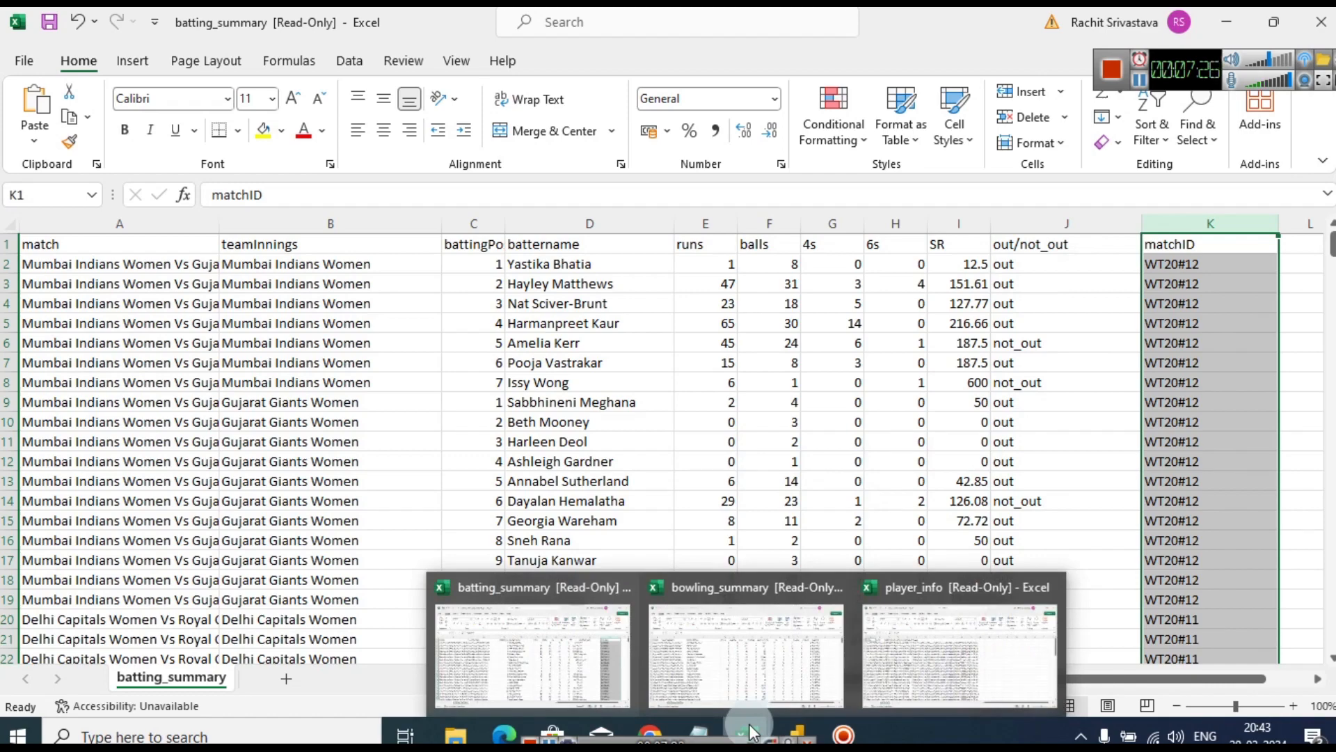
click(851, 657)
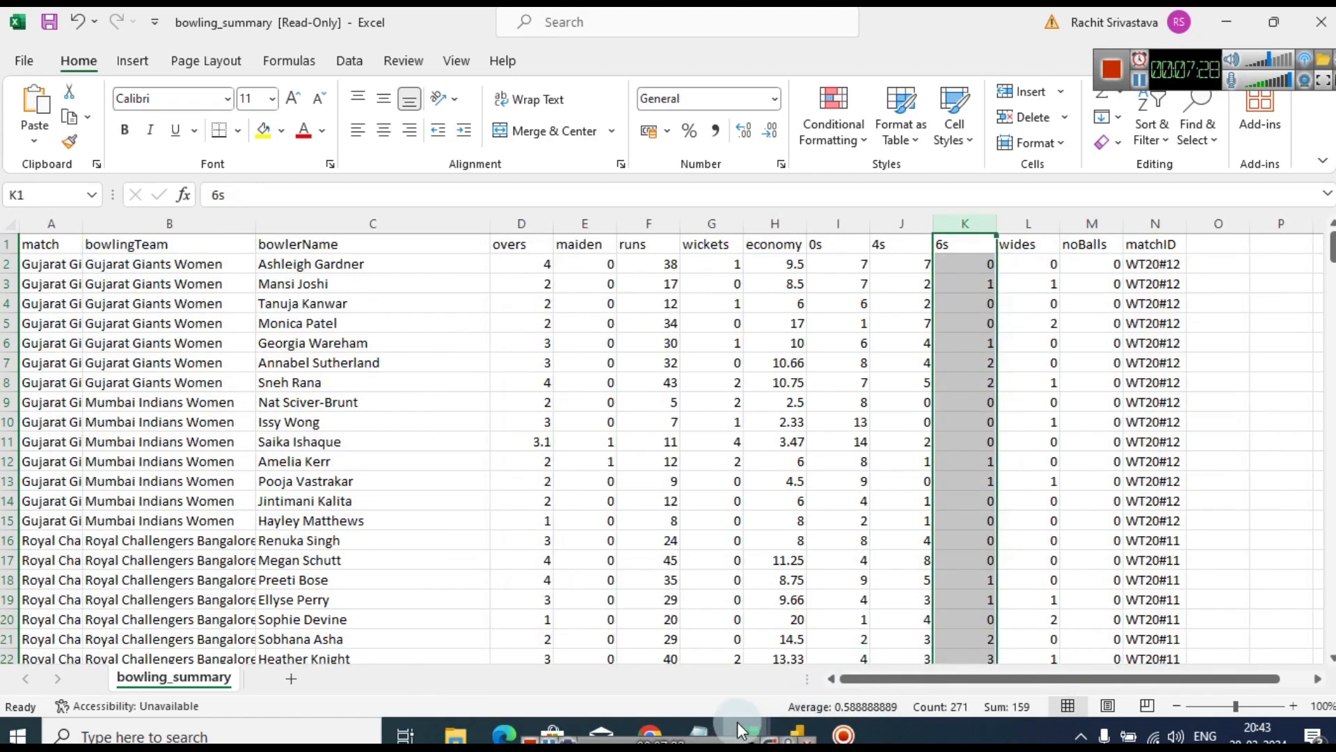
mouse_move(737, 723)
click(459, 439)
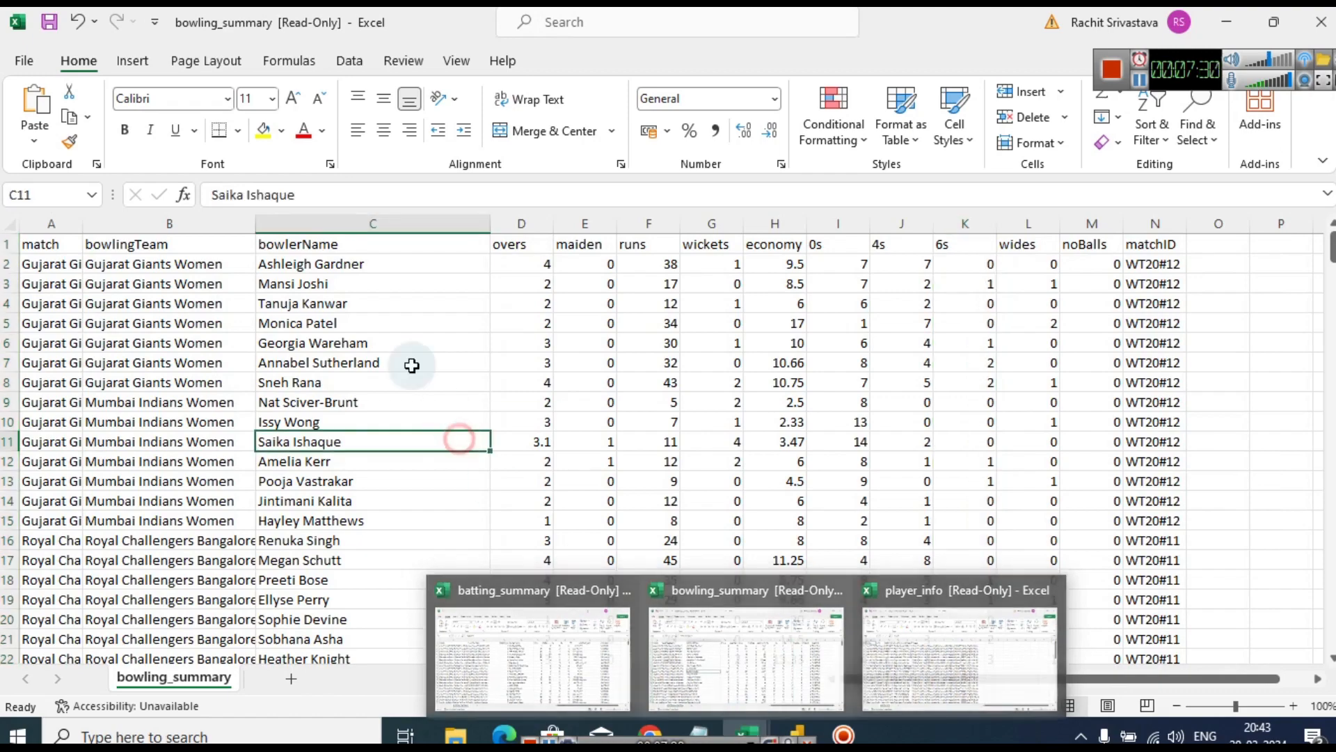
Switch to the player_info workbook and widen its name, team, battingStyle and playingRole columns
mouse_move(741, 719)
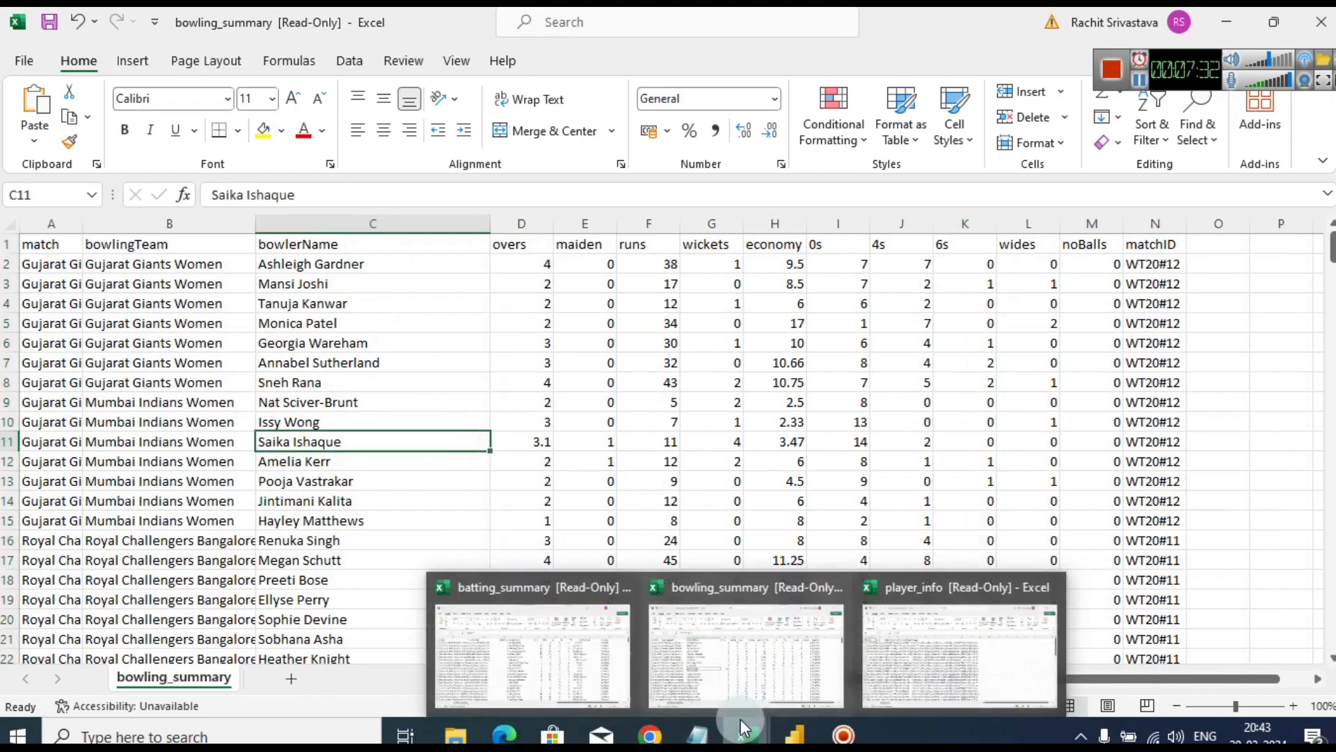
click(1002, 628)
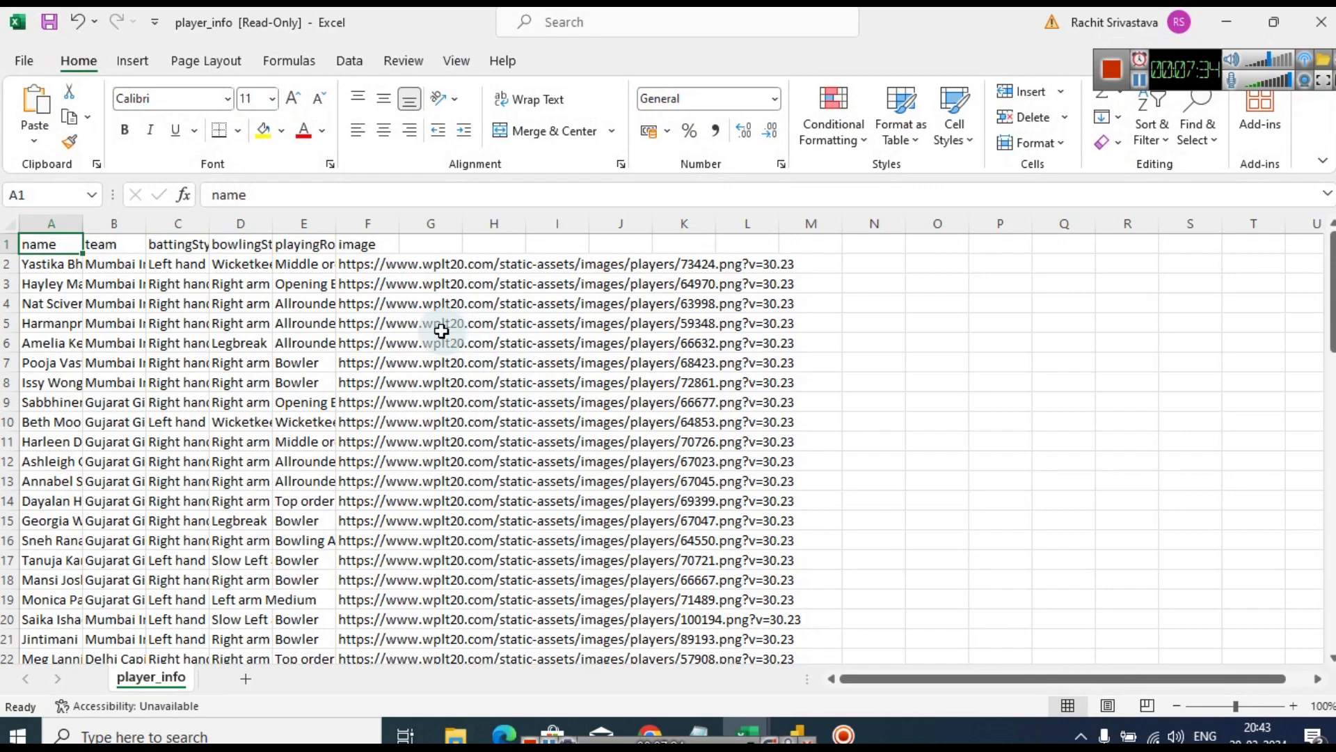
click(61, 263)
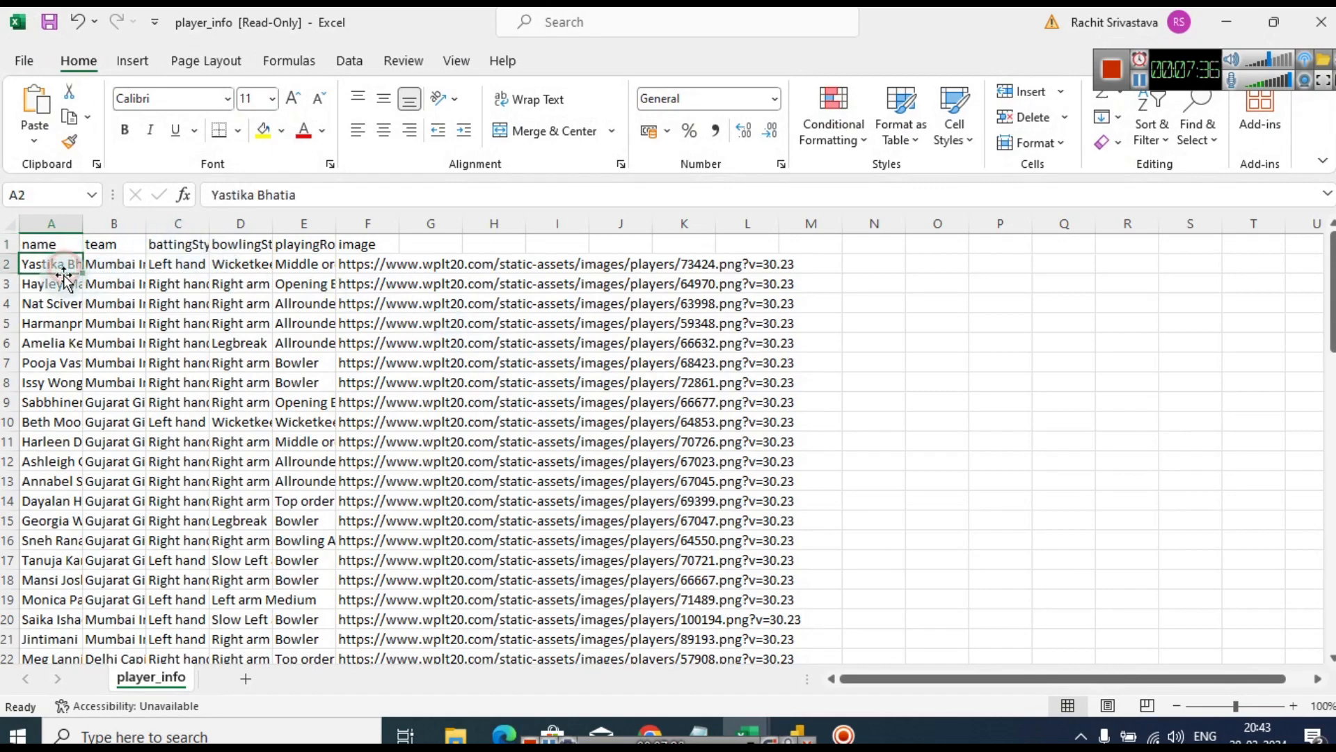
drag(224, 220, 382, 215)
click(421, 308)
drag(209, 222, 304, 221)
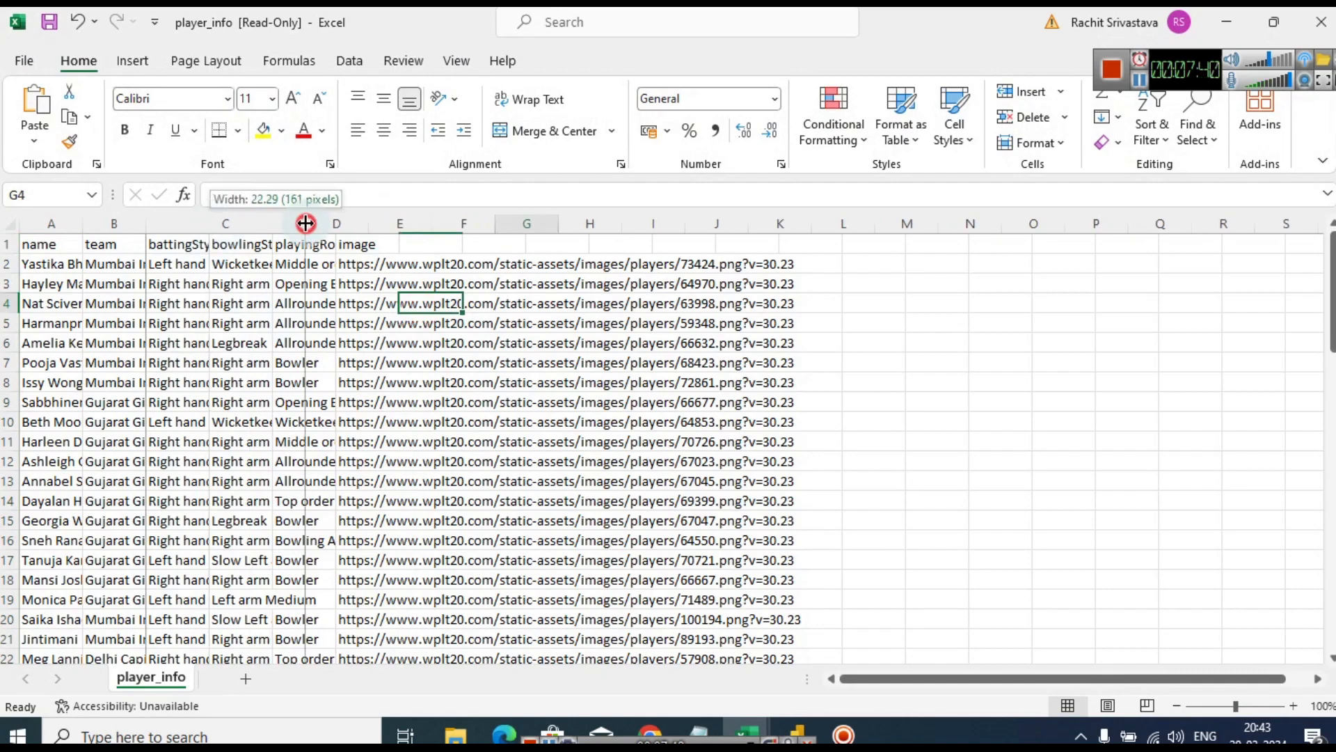
drag(146, 223, 304, 223)
click(546, 223)
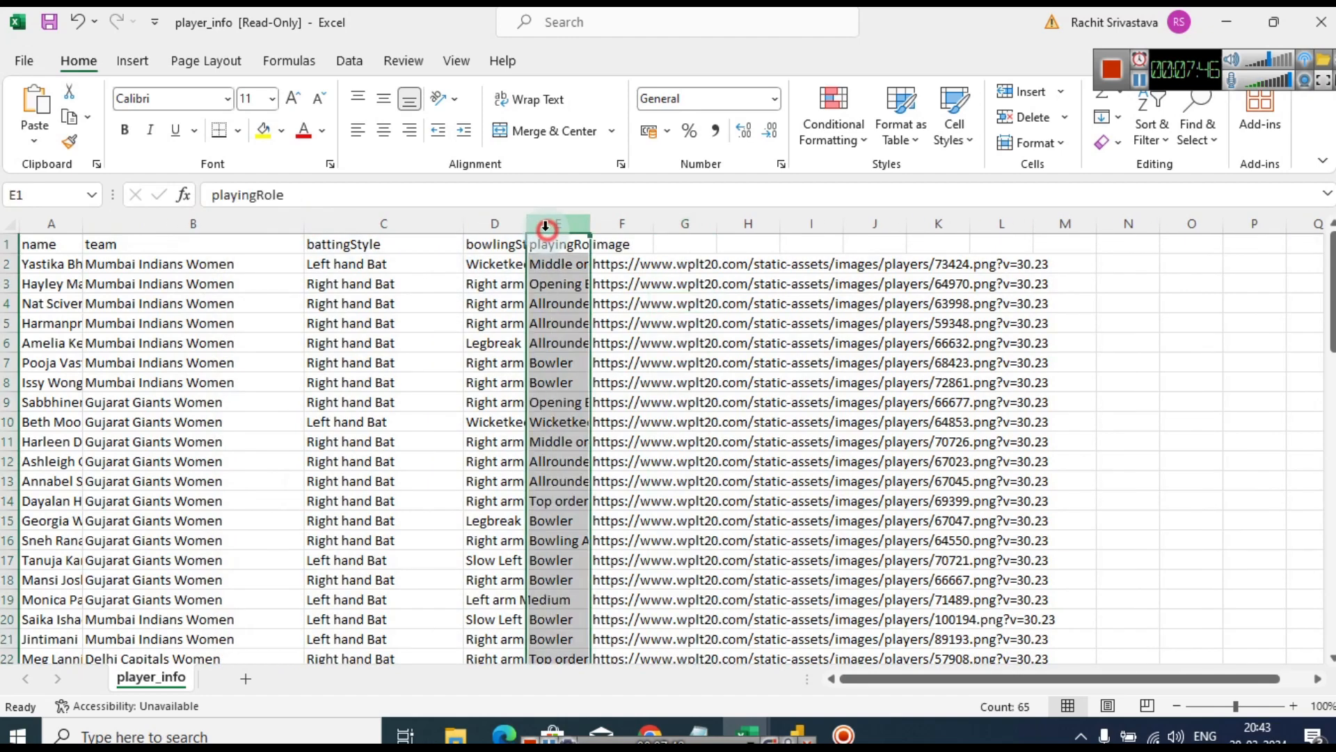
drag(594, 222, 759, 224)
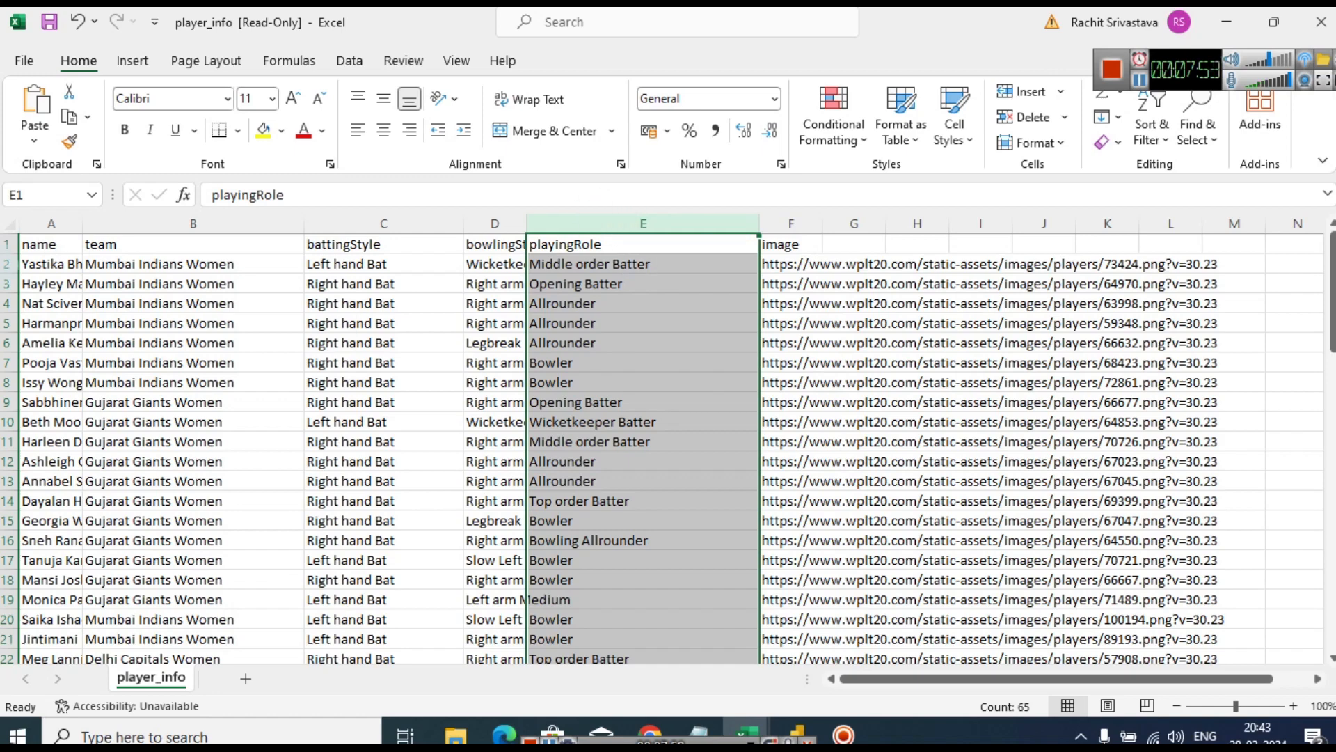
double_click(80, 222)
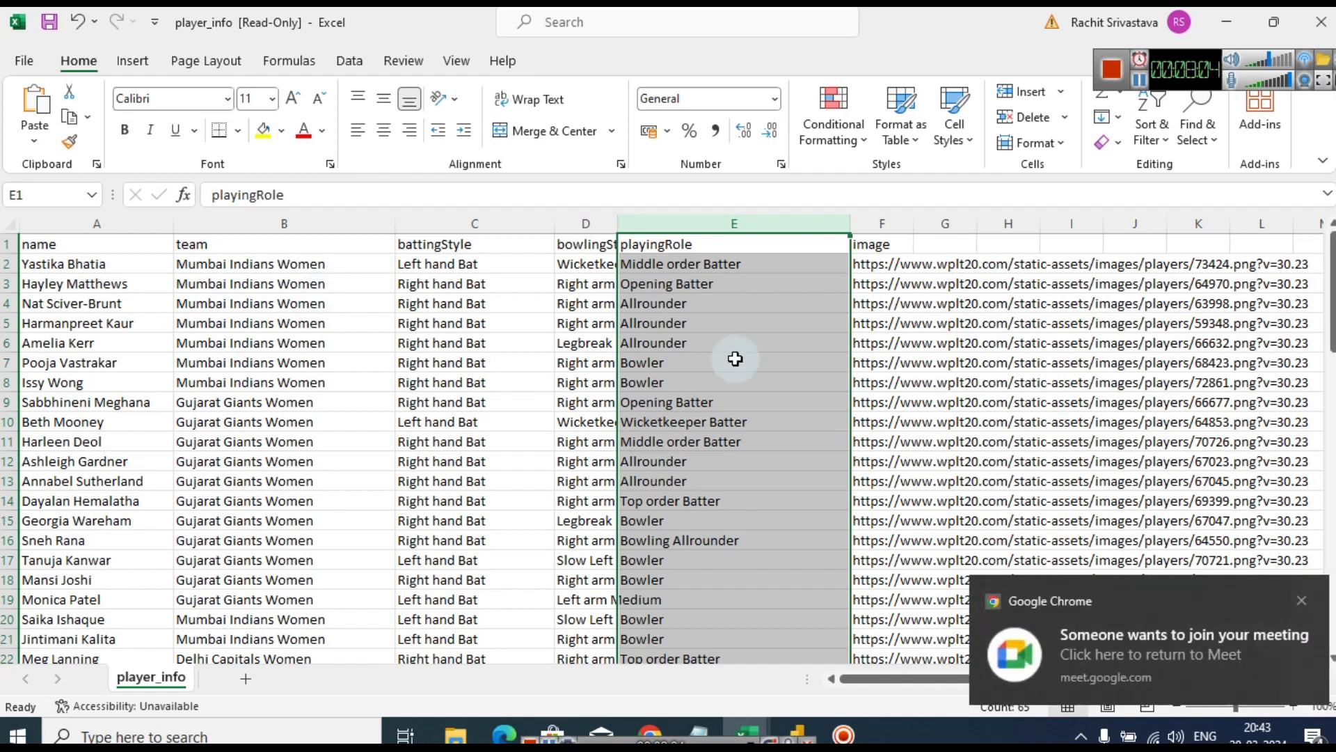
Switch to the untitled Power BI Desktop report, dismiss the start screen and choose to remove the auto-recovered files
drag(1169, 74, 1127, 36)
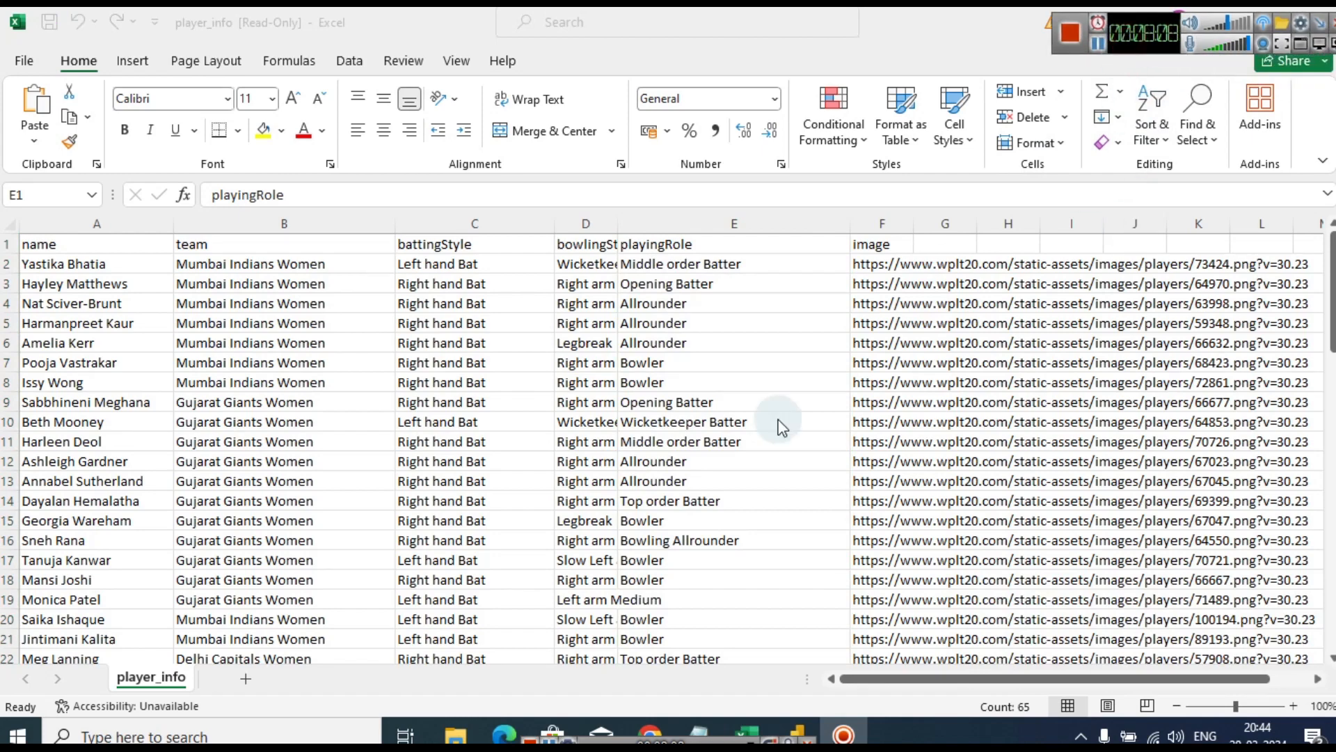
mouse_move(443, 736)
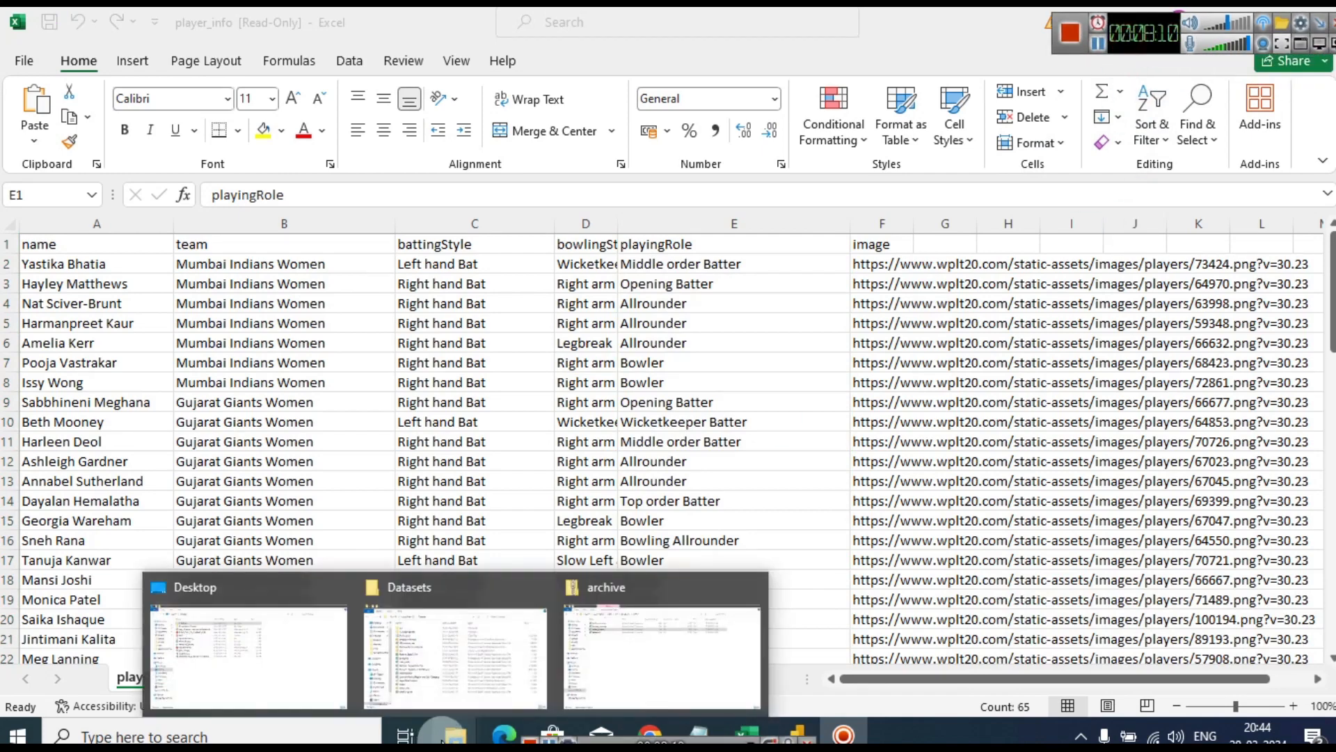
mouse_move(797, 734)
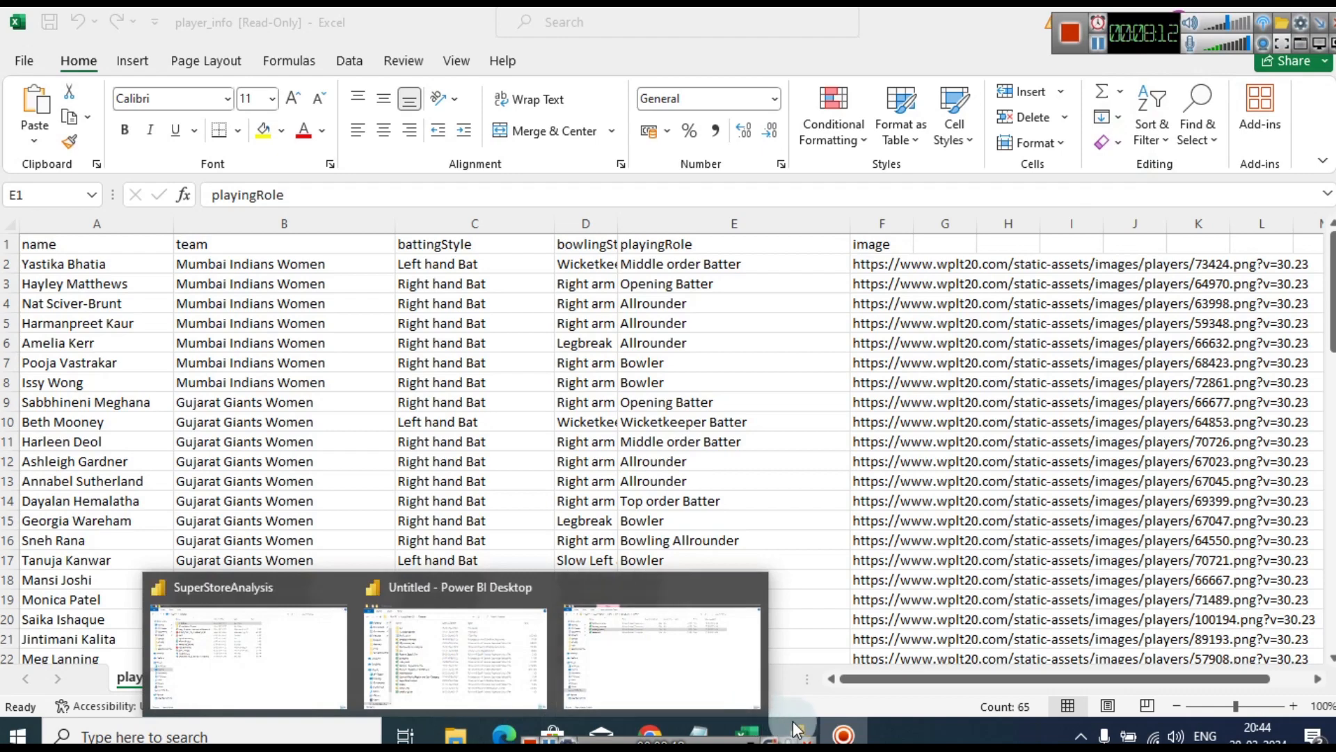
click(896, 663)
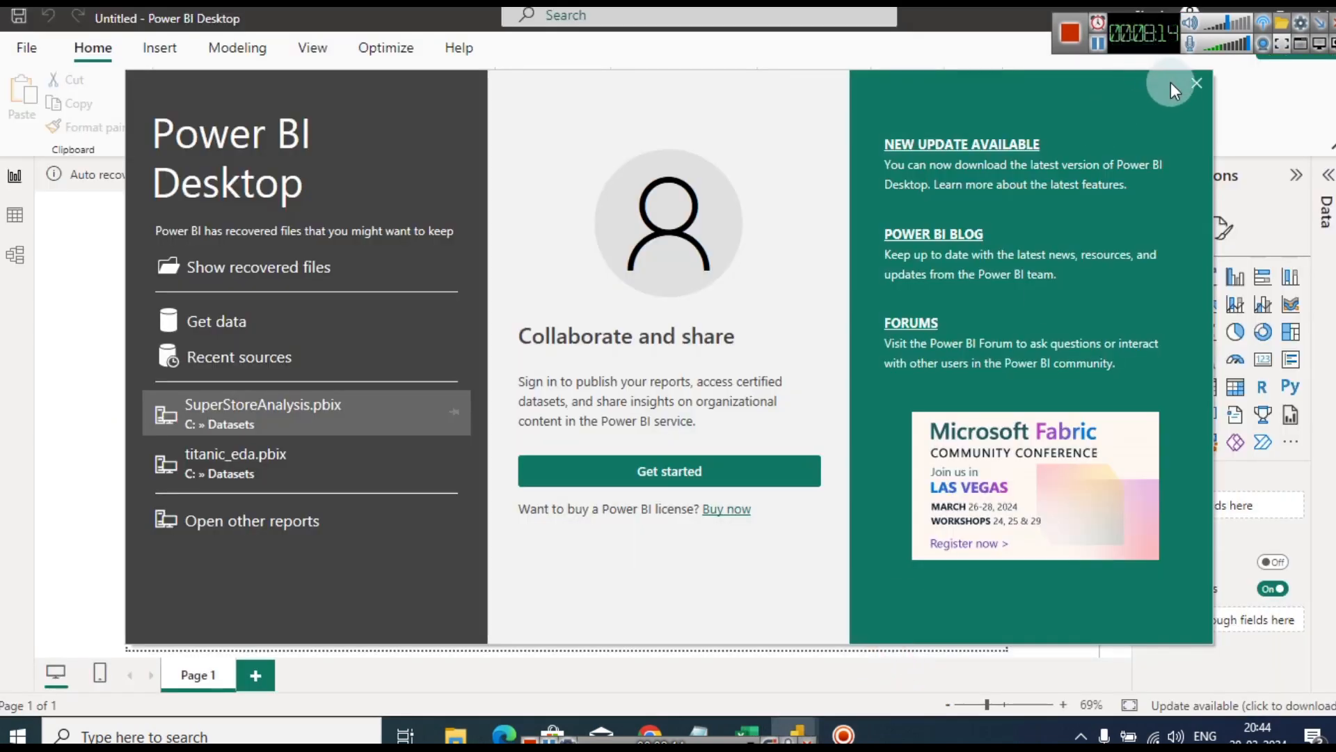
click(1195, 84)
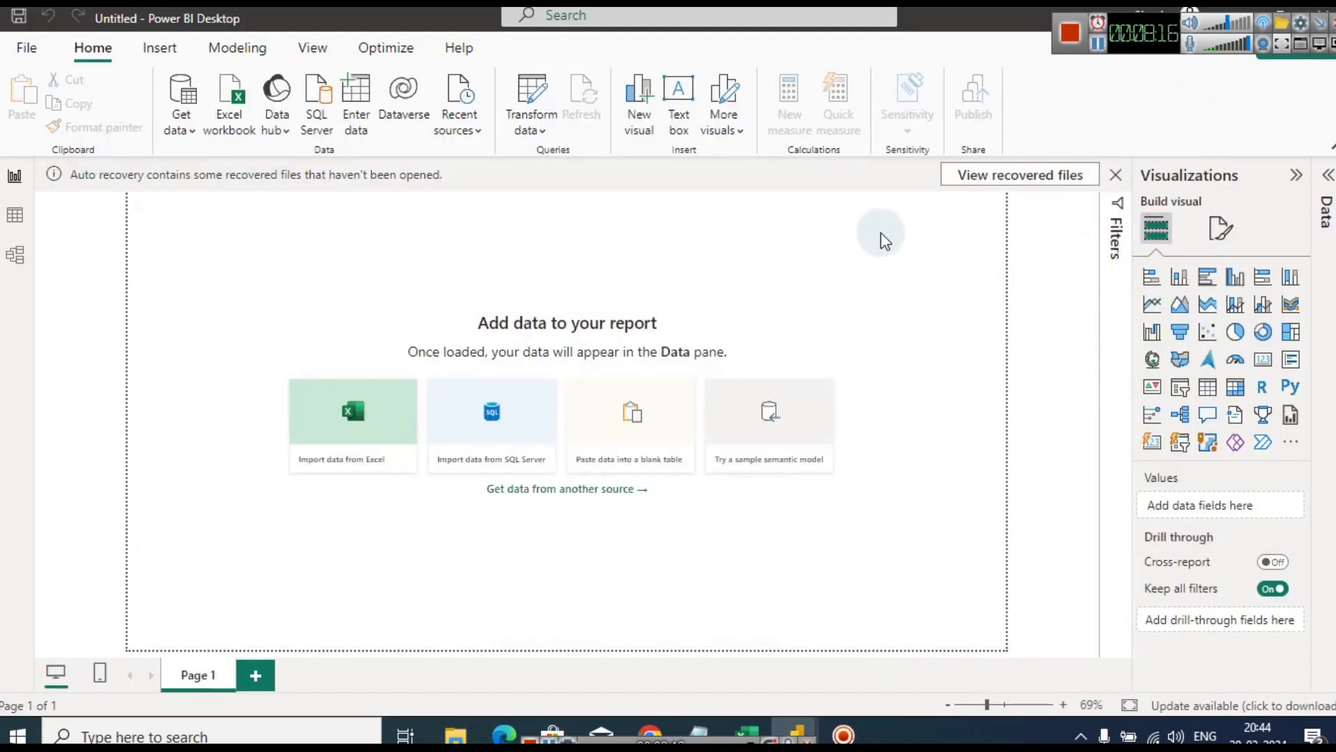
click(1116, 174)
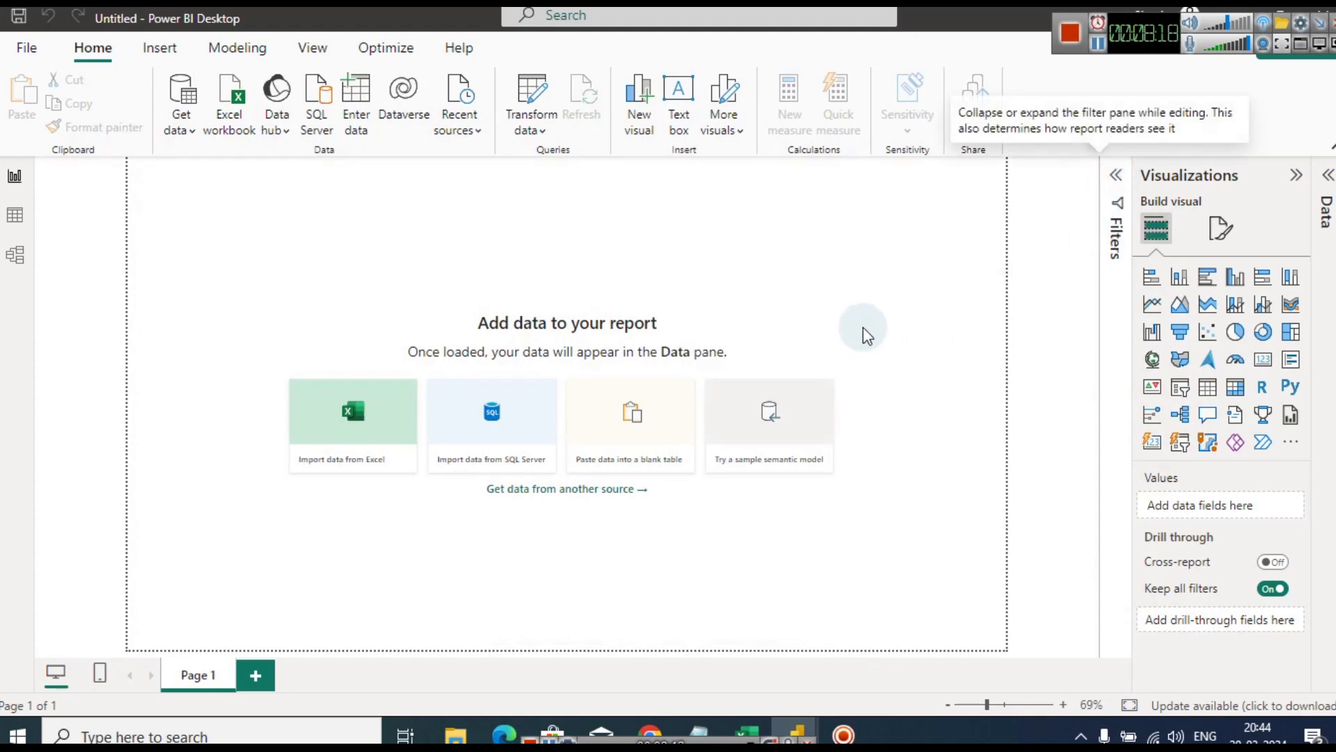
click(776, 431)
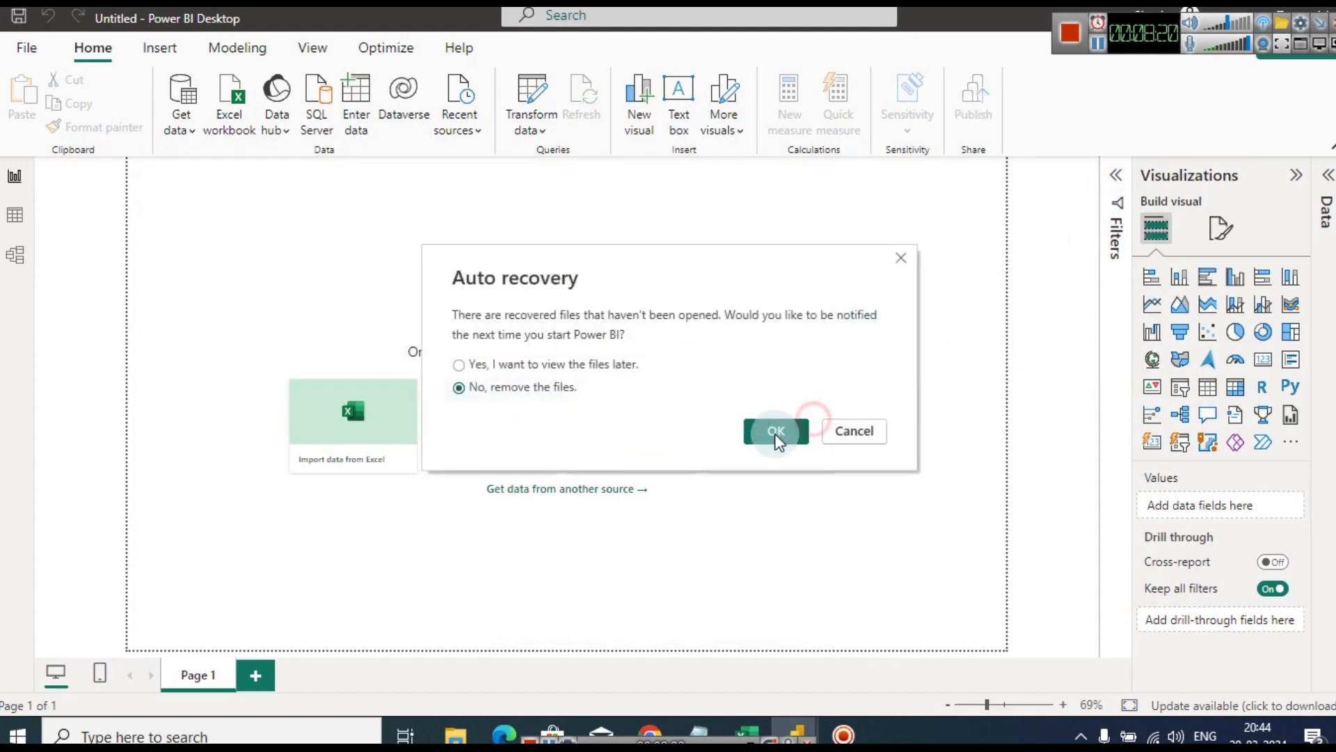
Connect to the batting_summary CSV file in the wpl23 folder as a Text/CSV source
click(184, 131)
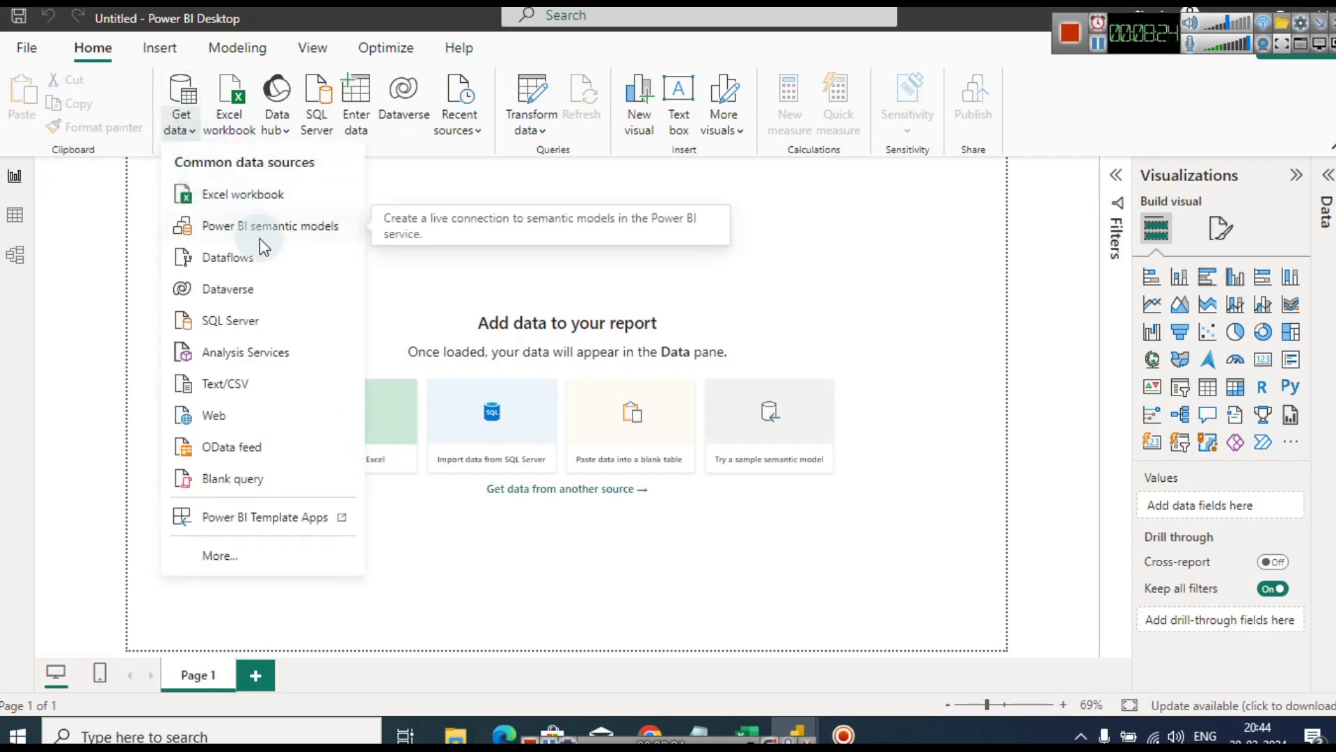
click(226, 384)
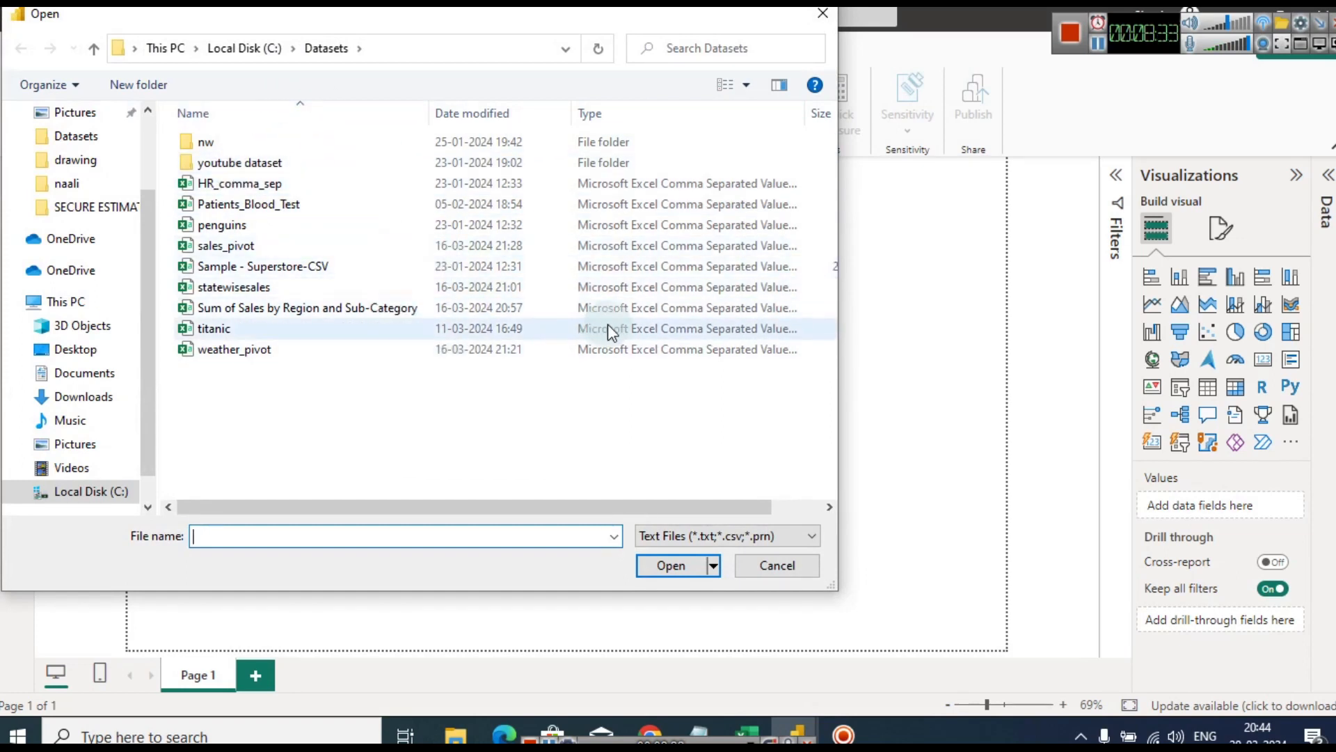
click(1096, 45)
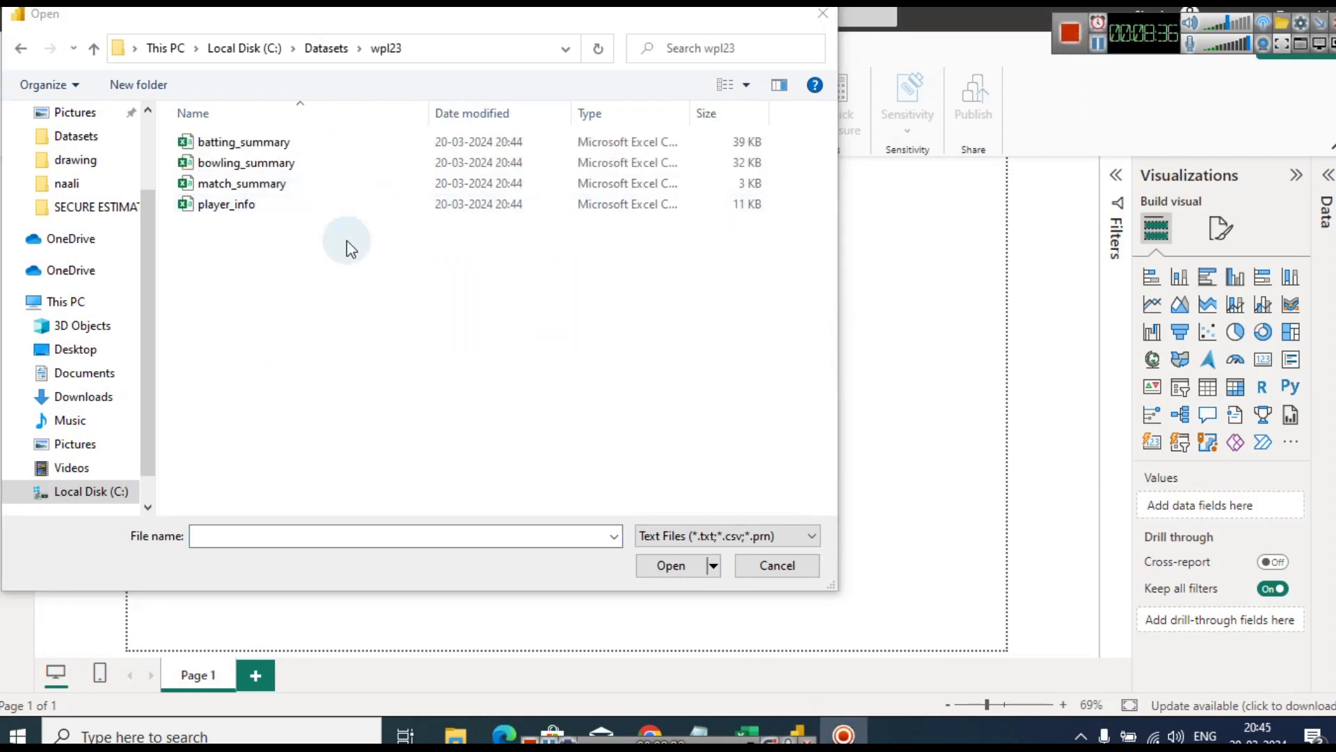
click(236, 145)
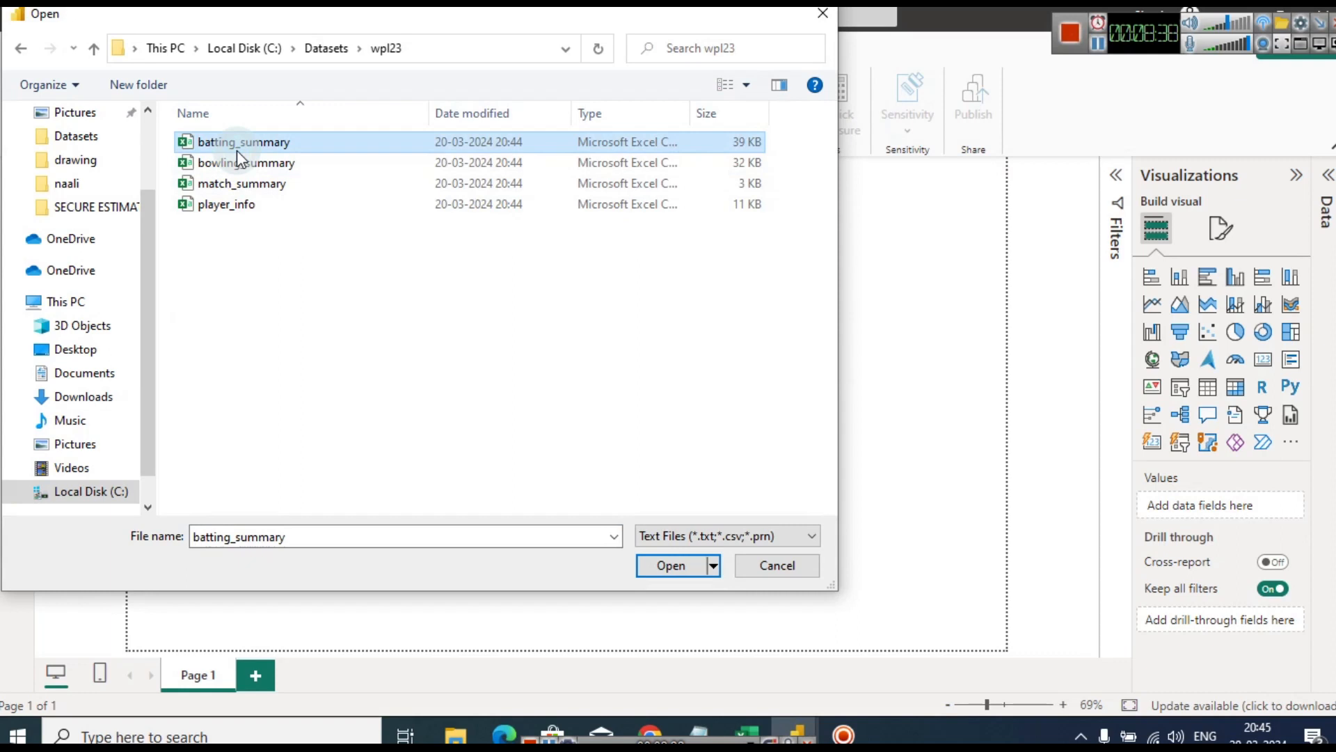
key(Down)
key(Down)
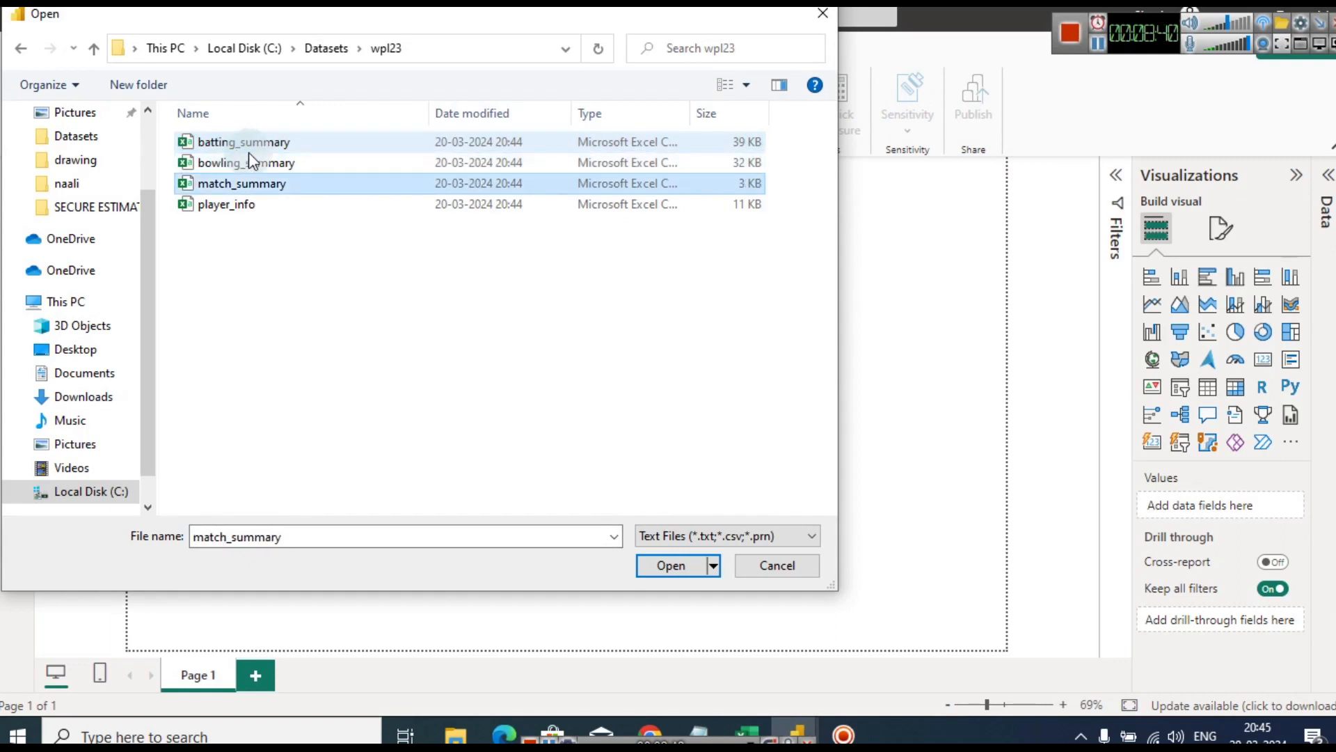
click(249, 162)
double_click(253, 145)
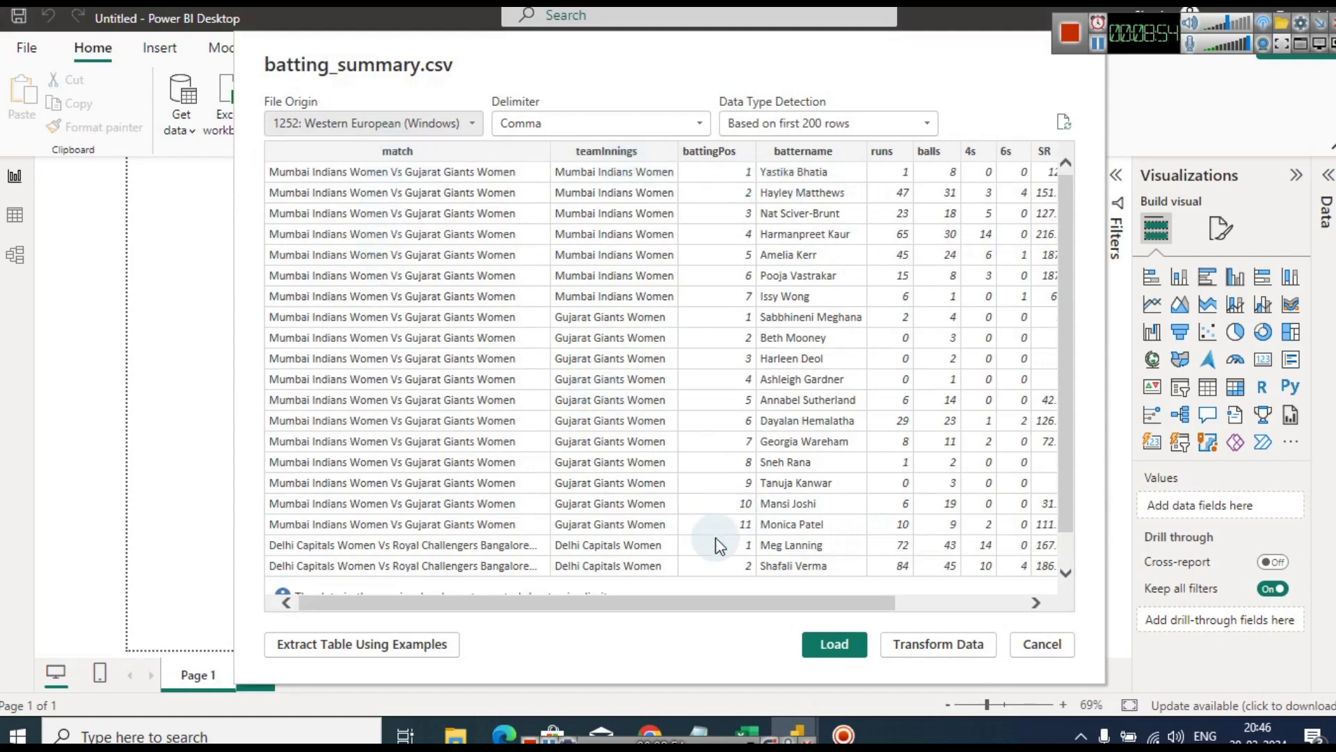
Check the batting_summary preview and load the table into the report
click(910, 608)
drag(911, 608, 736, 596)
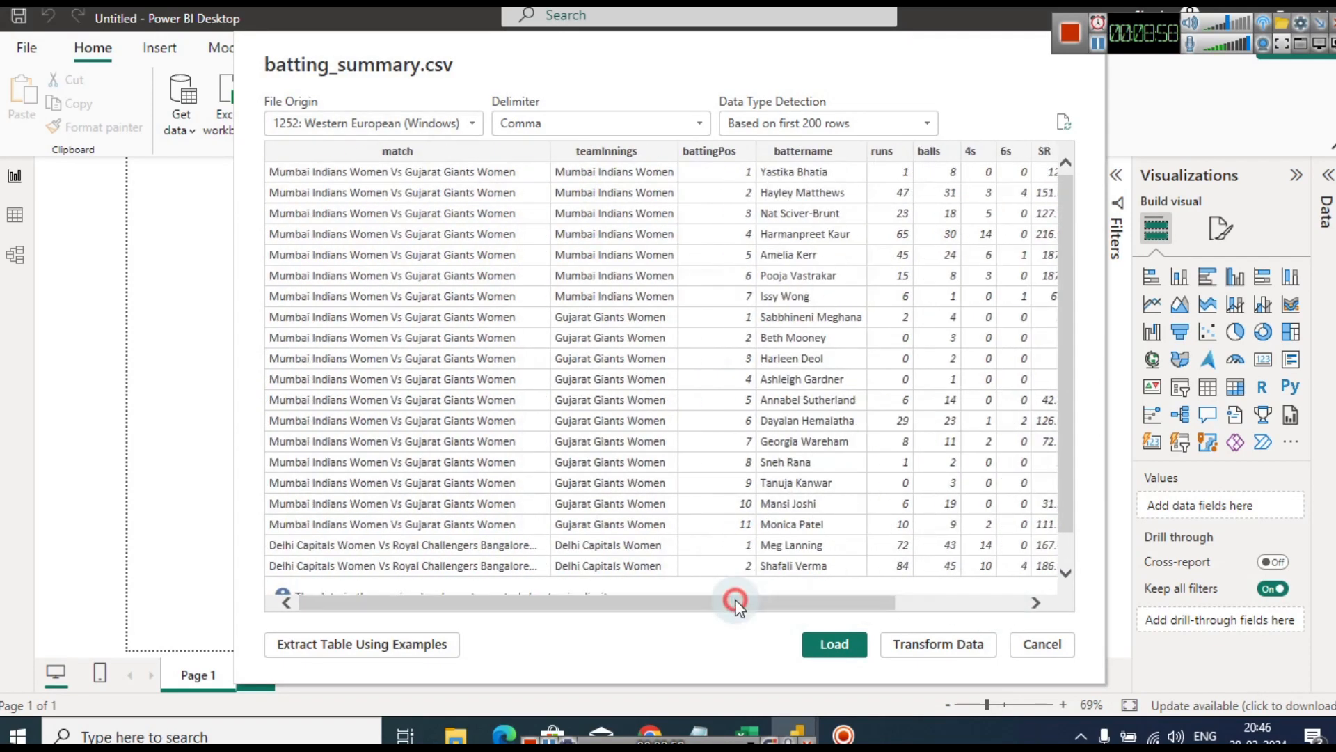
click(837, 644)
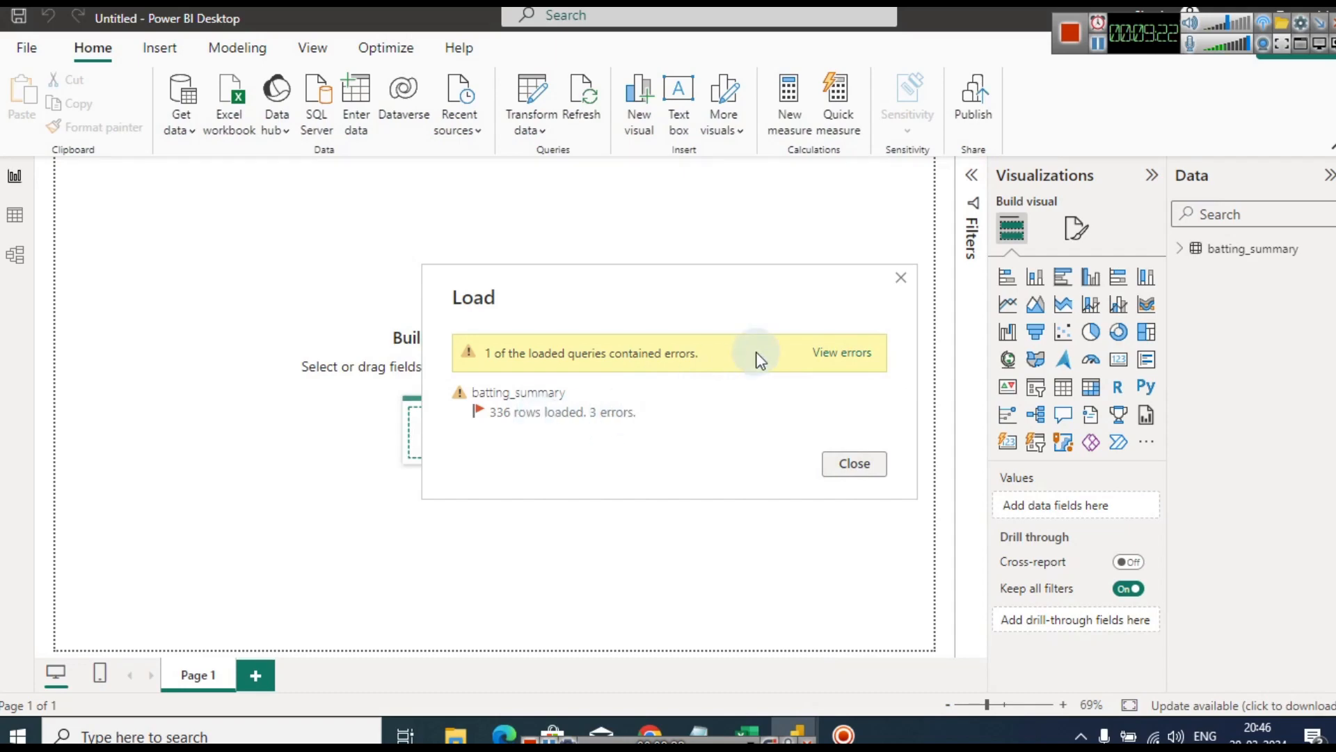
Open the batting_summary load errors and examine the first error row across its columns to the SR error details
click(837, 355)
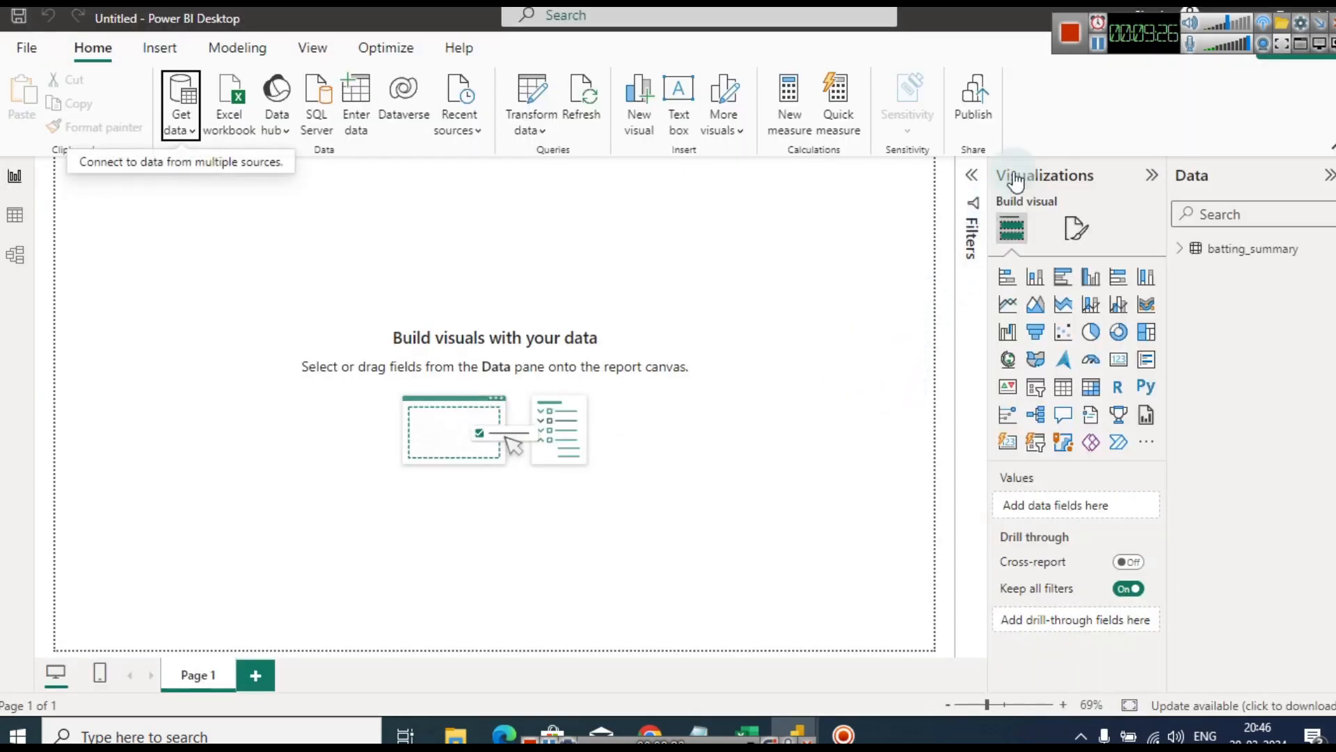
click(1099, 47)
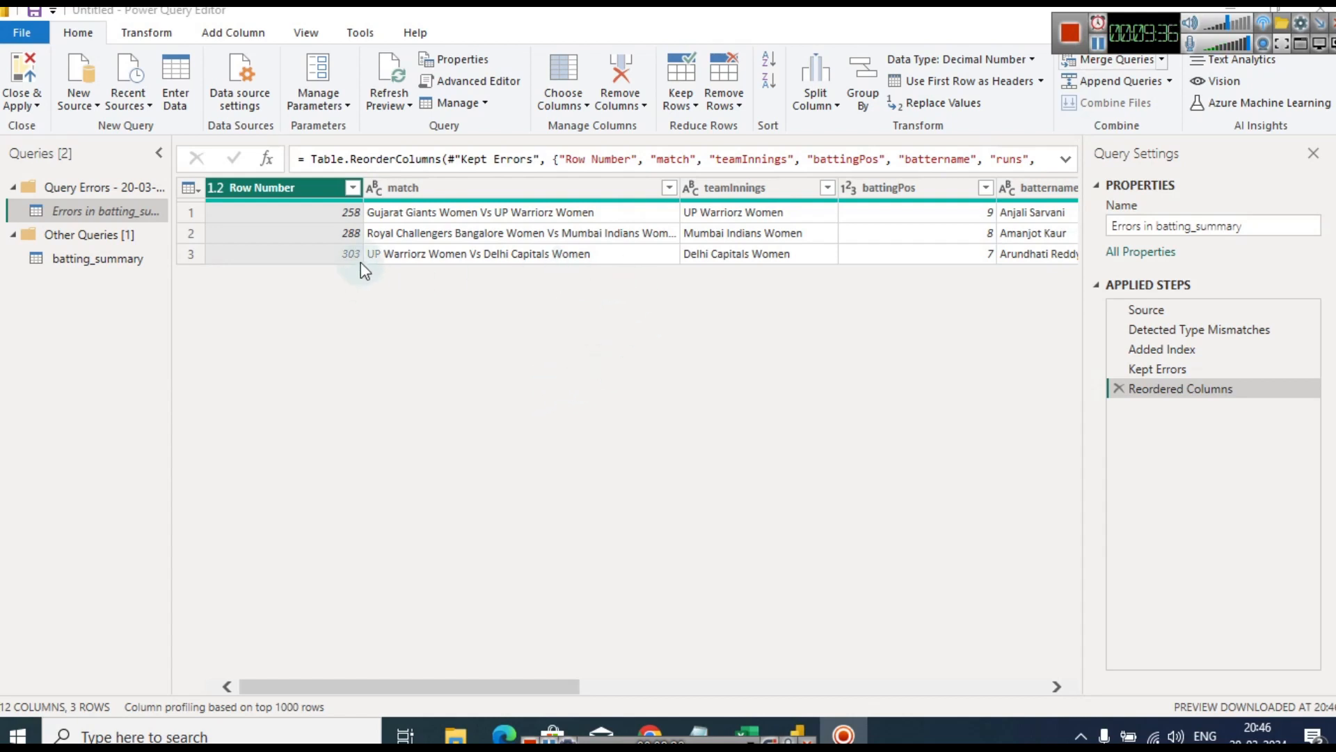
click(336, 213)
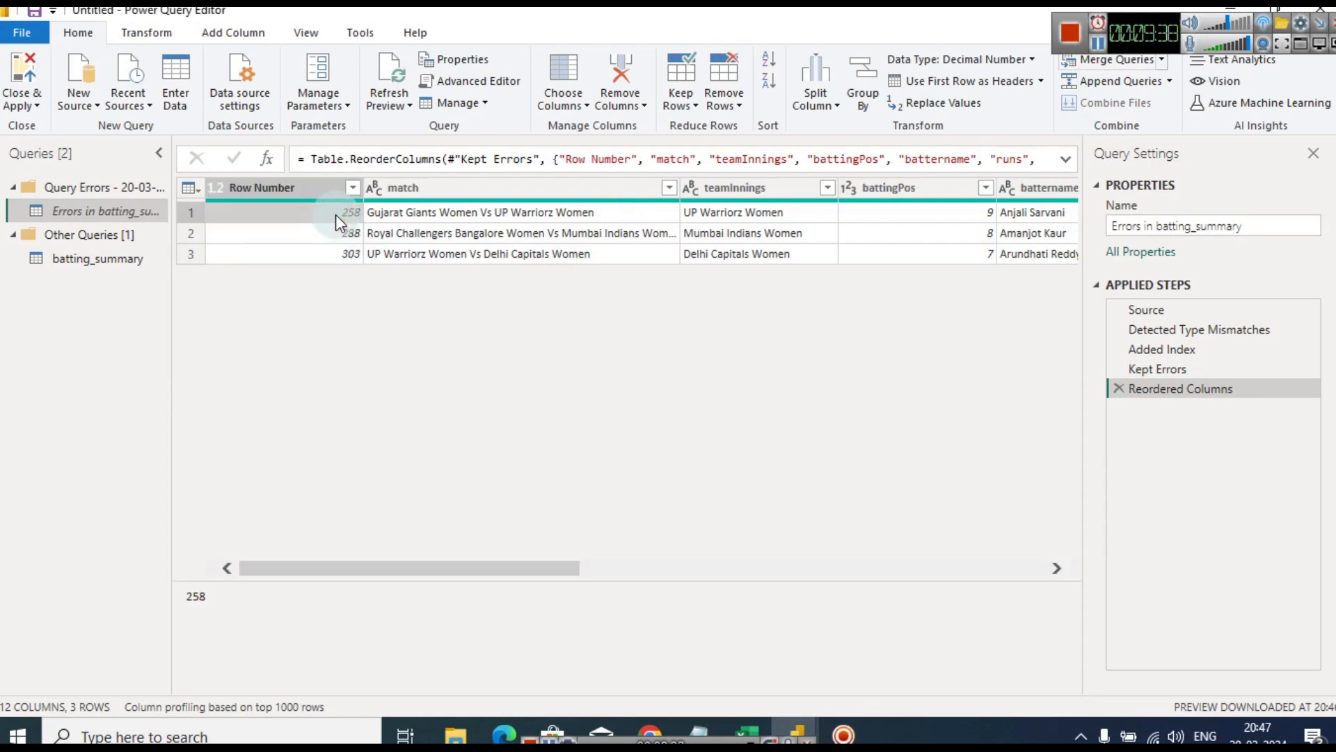
key(Right)
key(Right)
key(Right)
key(Right)
key(Right)
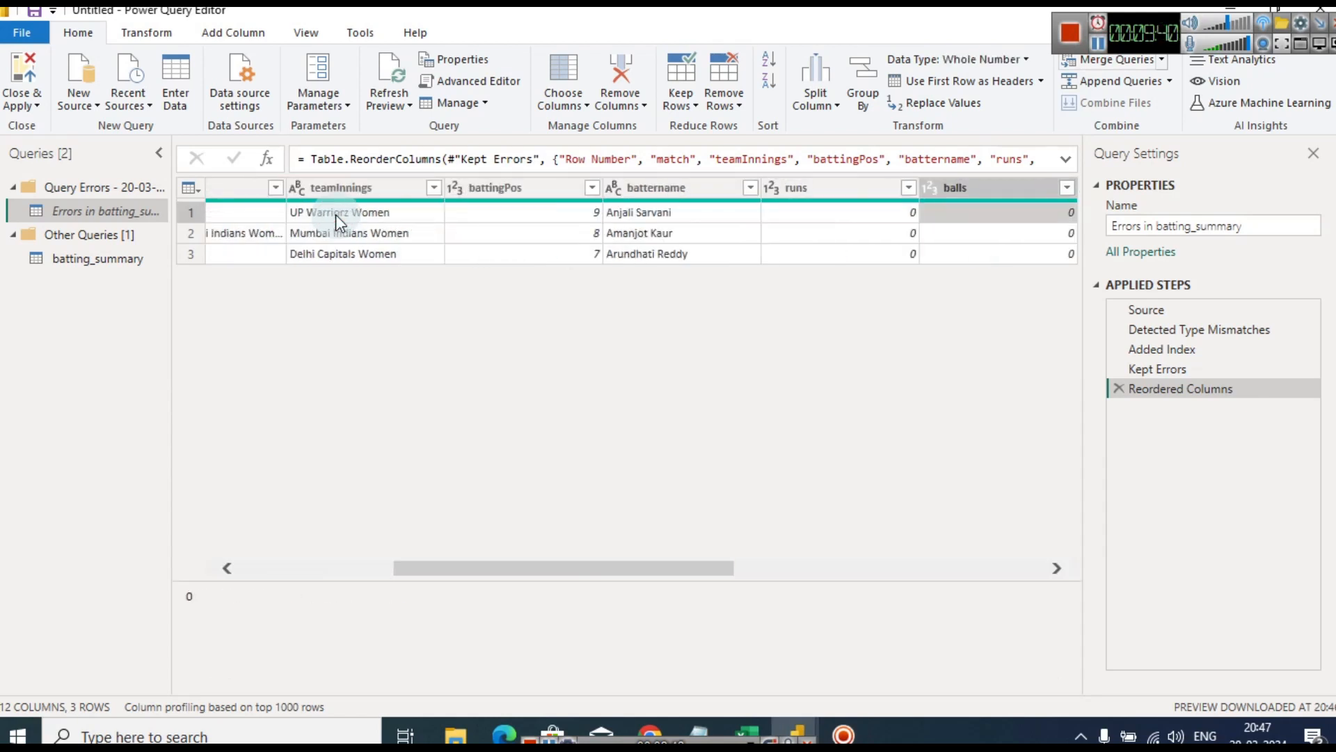
key(Right)
key(Right)
key(Right)
key(Right)
key(Right)
key(Right)
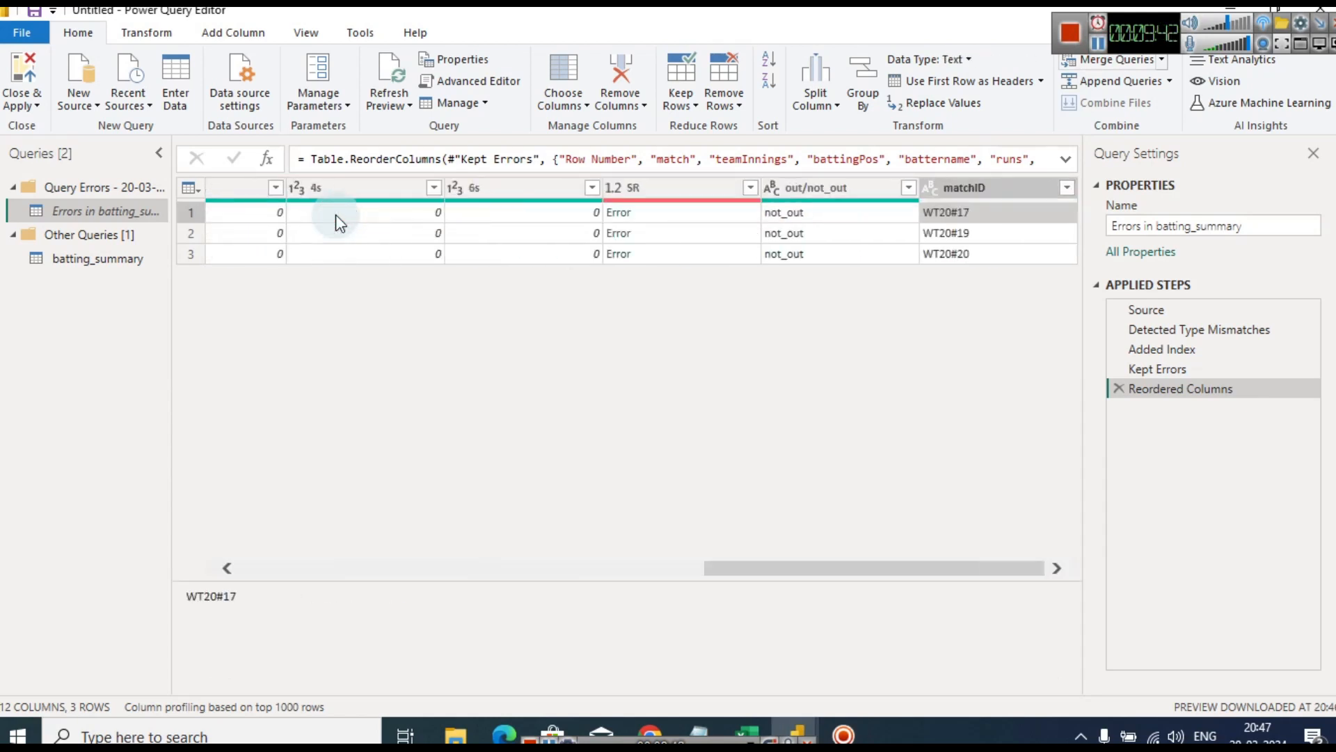
key(Left)
key(Left)
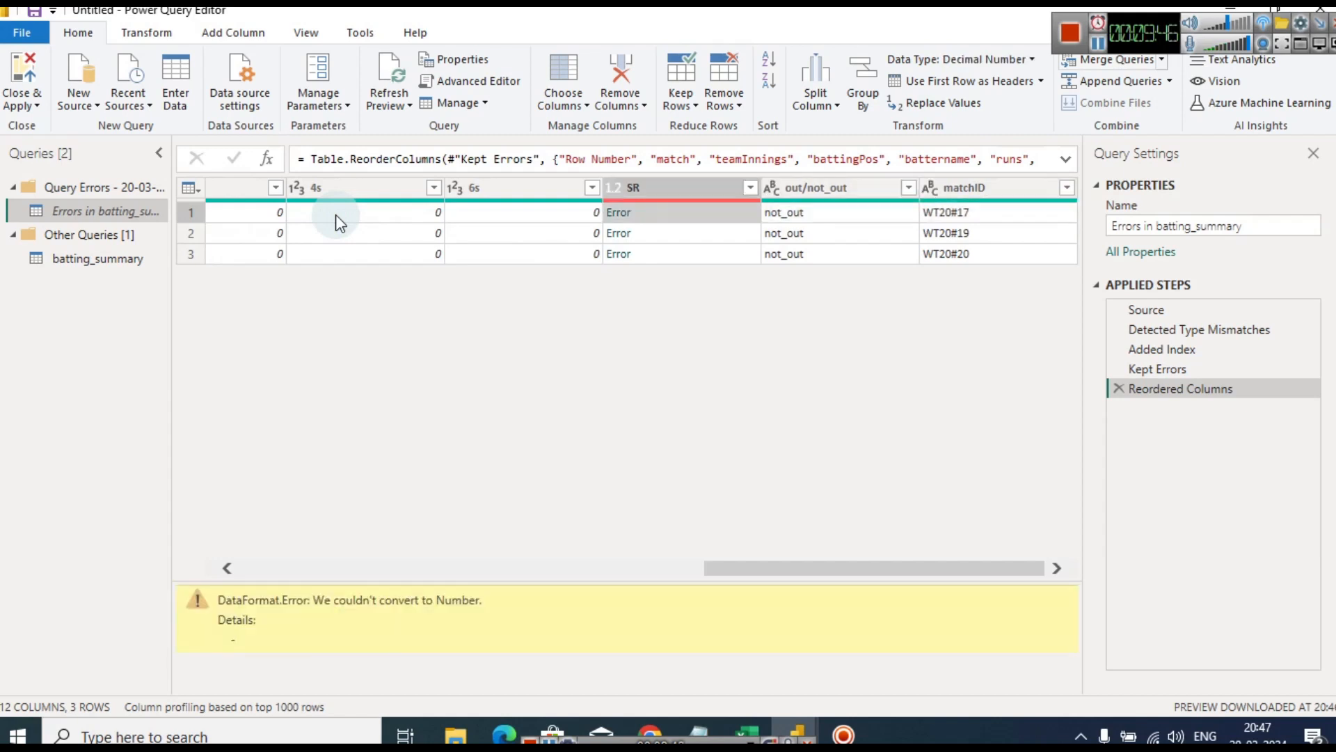
Go back through the first error row's columns to check its row number and match
key(Right)
key(Right)
key(Left)
key(Left)
key(Left)
key(Left)
key(Left)
key(Left)
key(Left)
key(Left)
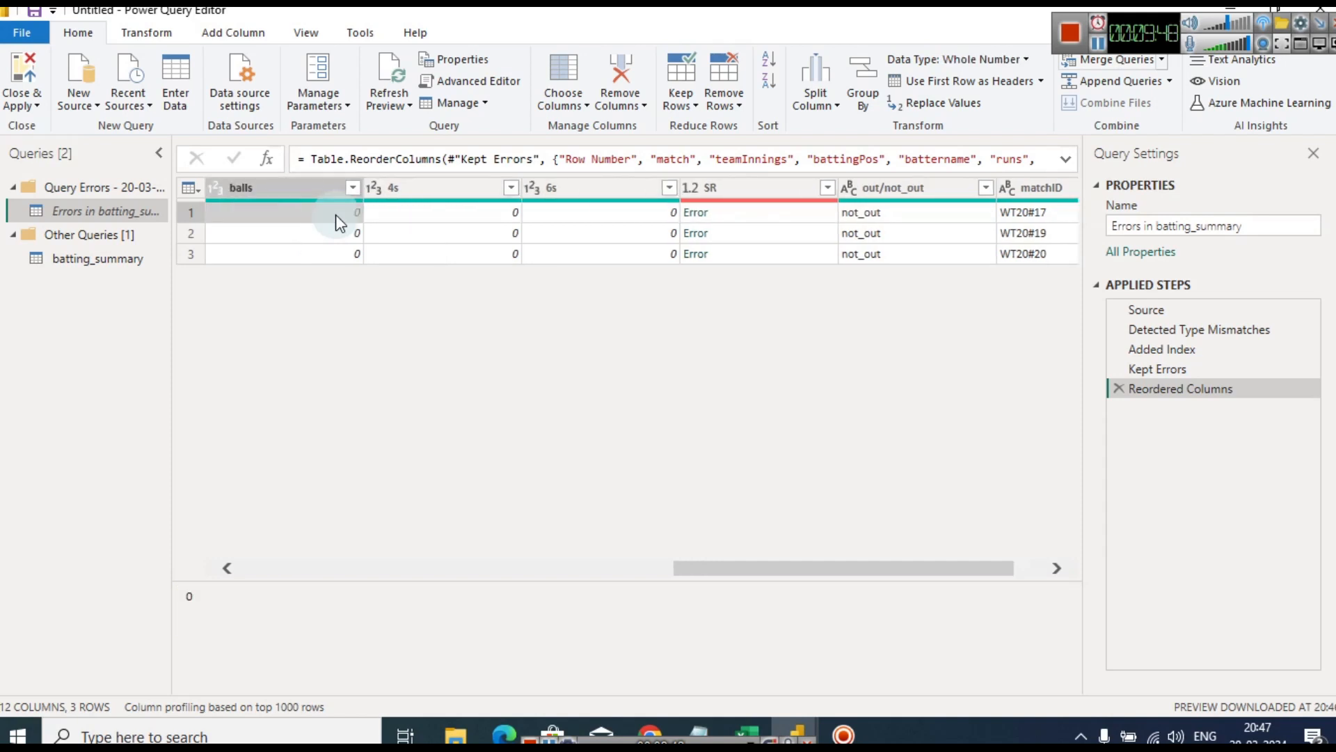
key(Left)
key(Left)
key(Left)
key(Left)
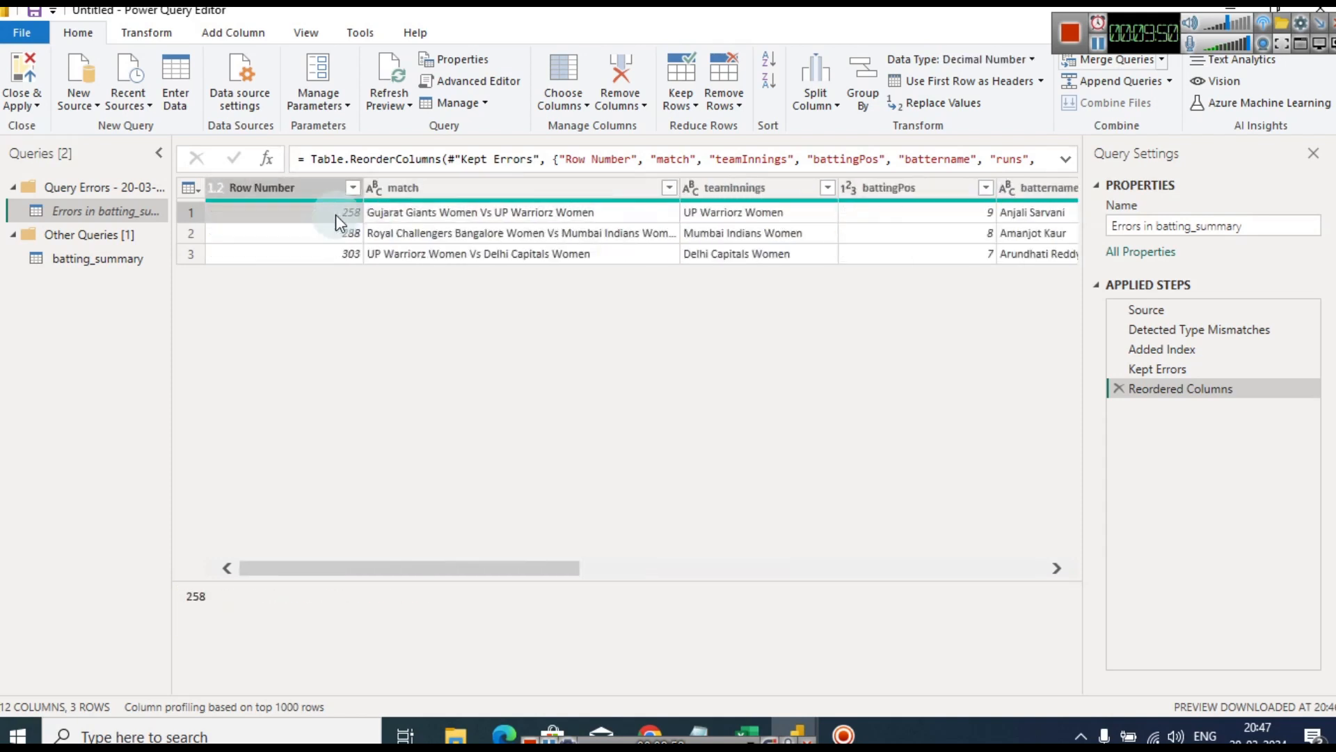
key(Right)
Switch to the batting_summary workbook in Excel and inspect the SR values in cells I259, I289 and I304
key(alt+Tab)
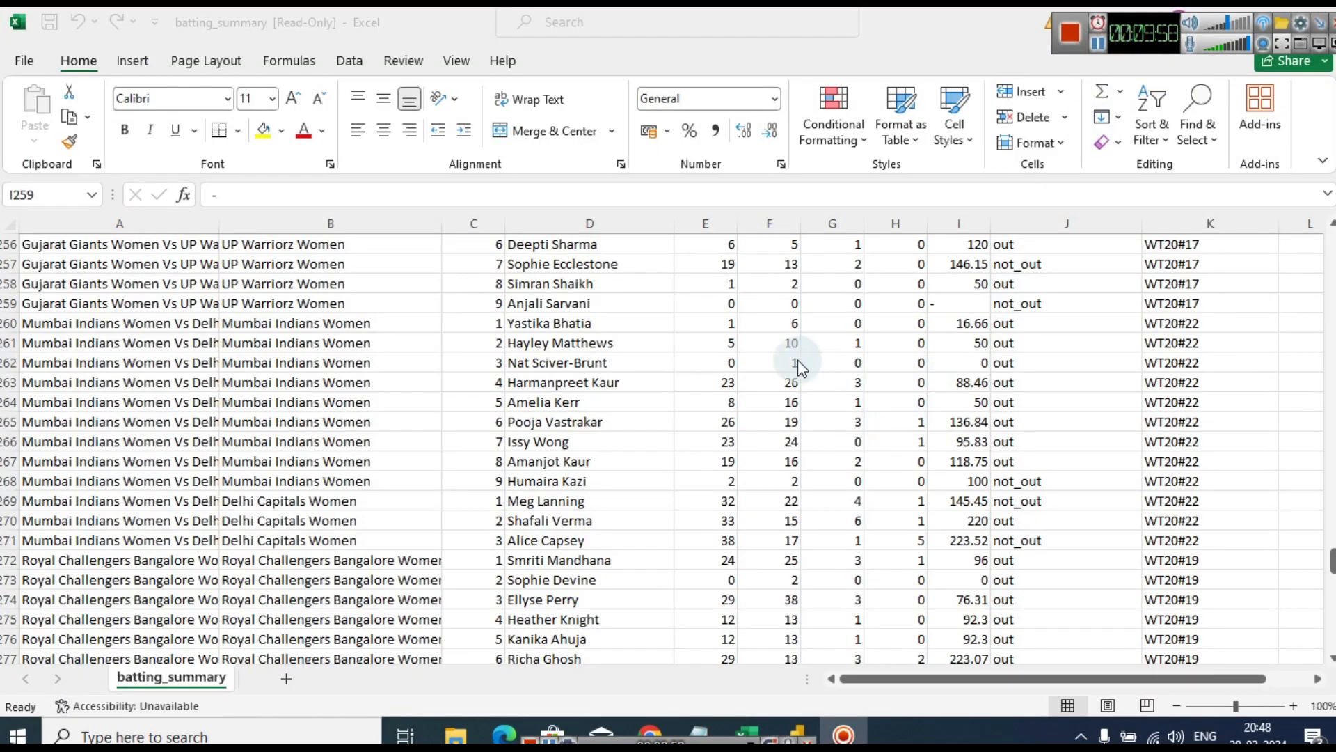
click(968, 299)
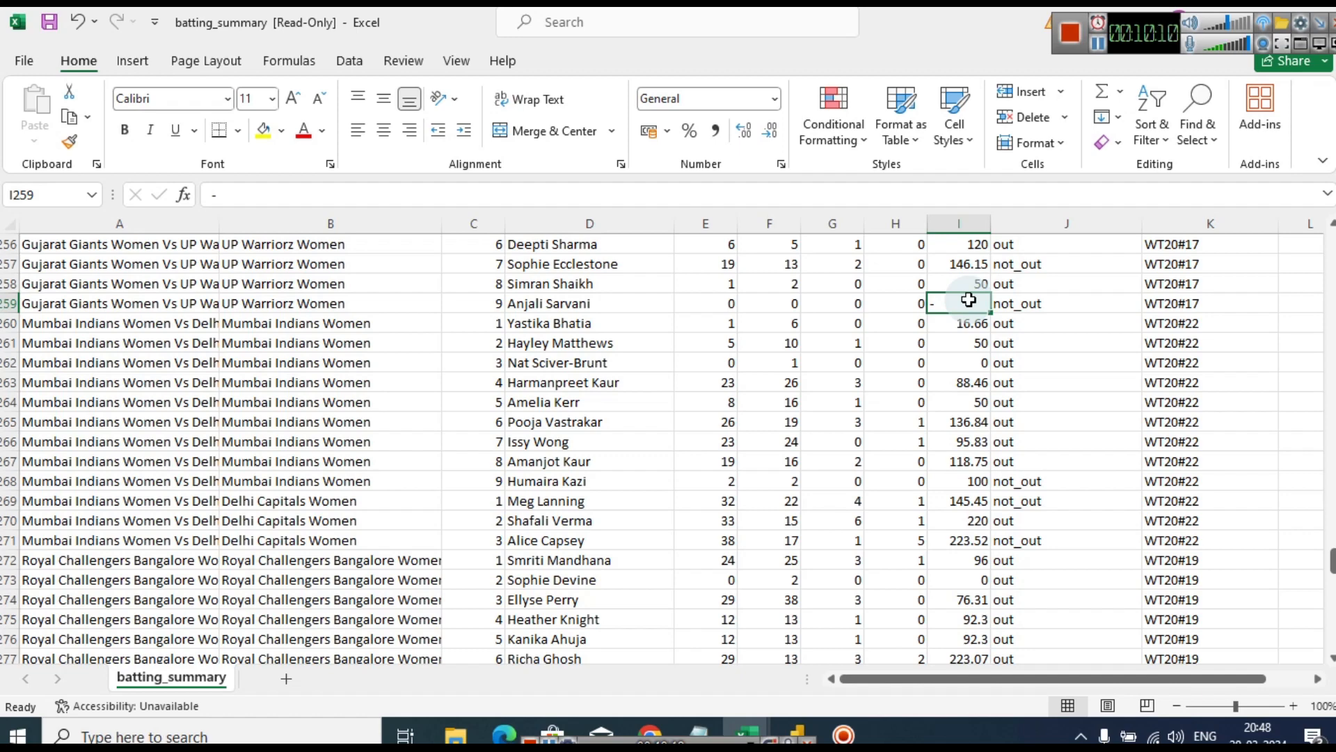
scroll(968, 299, down, 6)
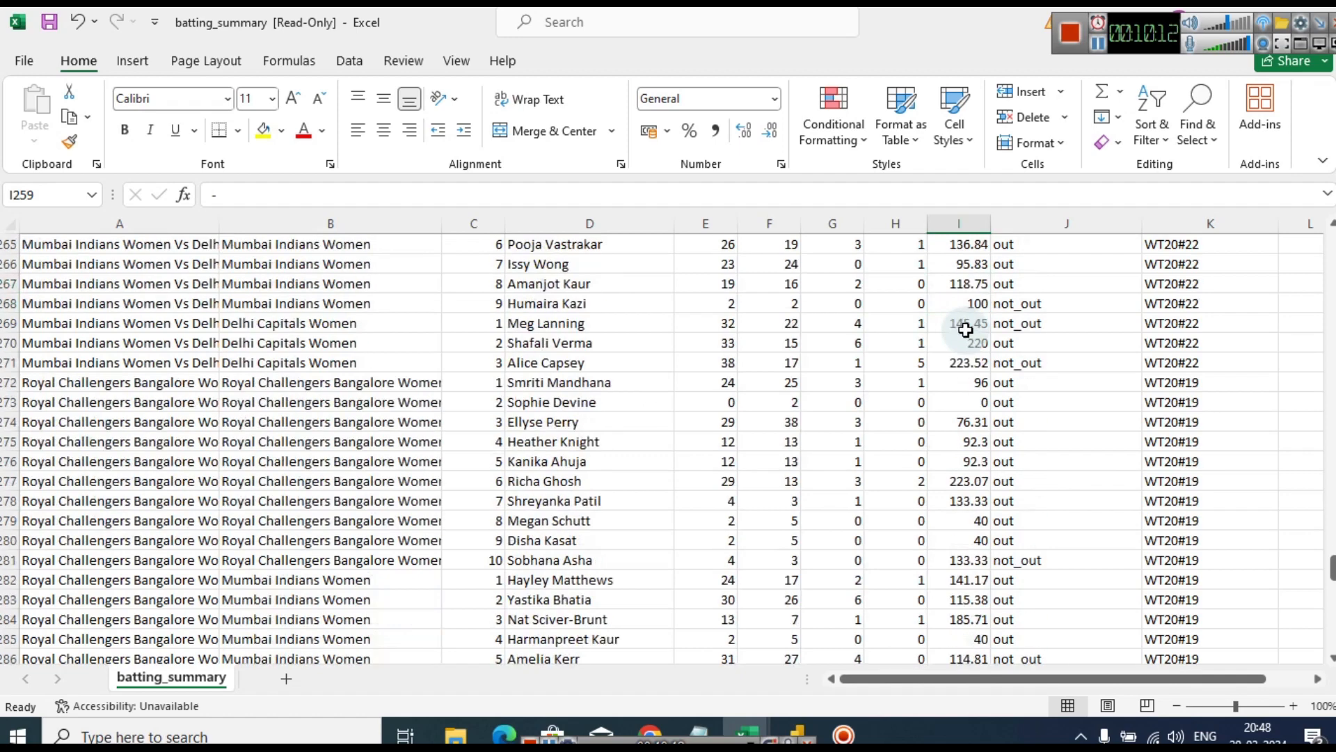
click(979, 542)
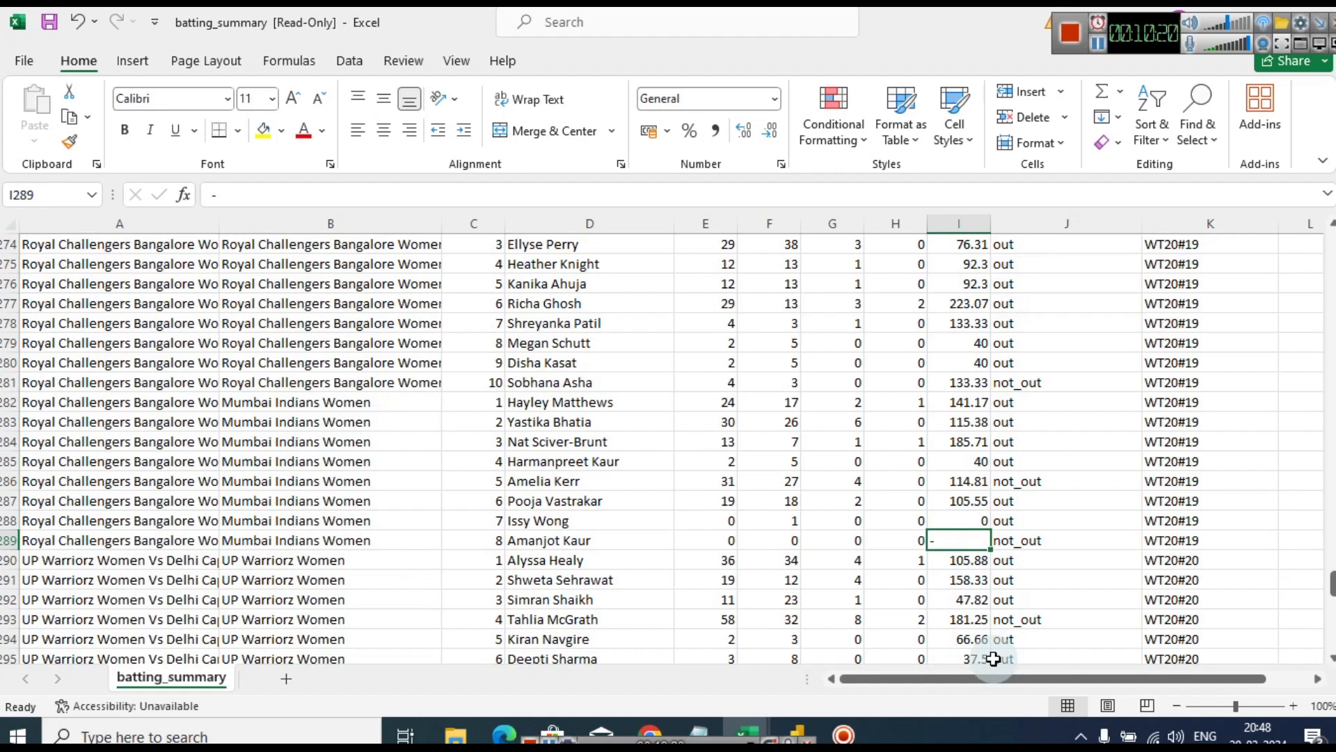
scroll(975, 518, down, 6)
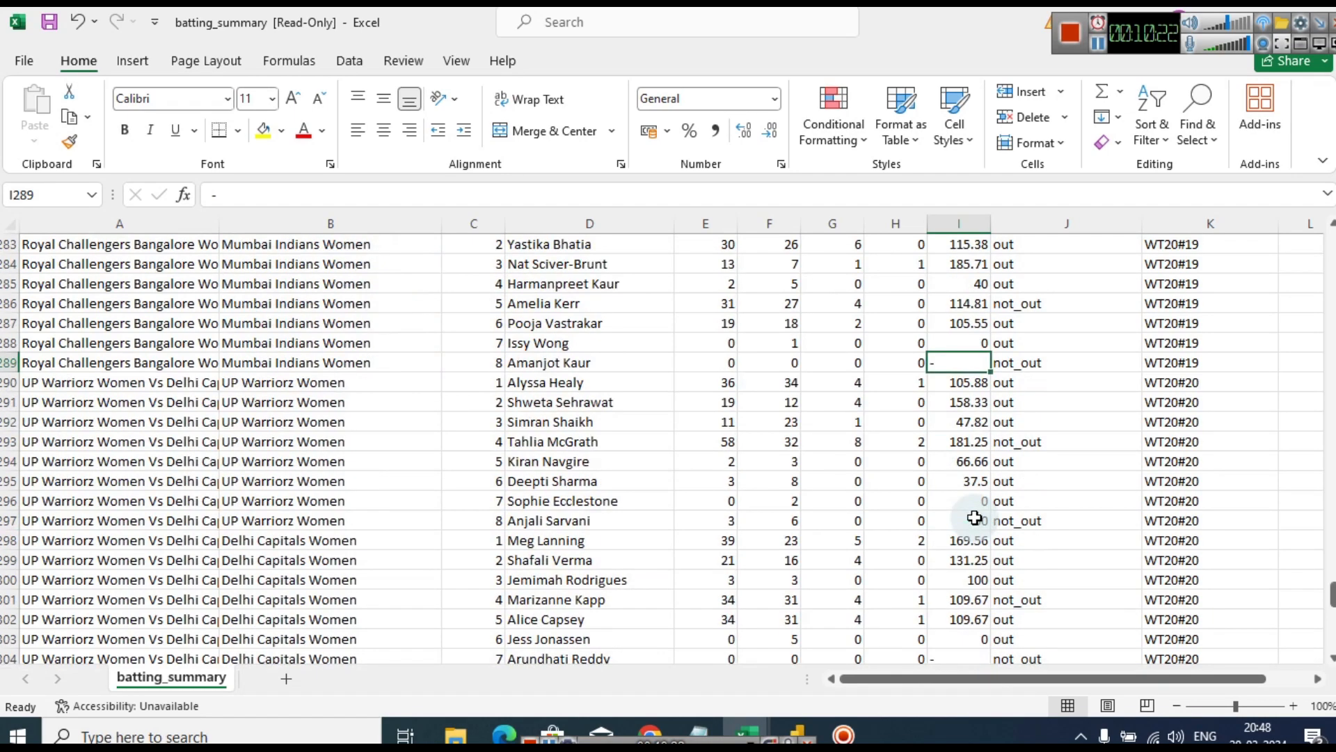
click(978, 480)
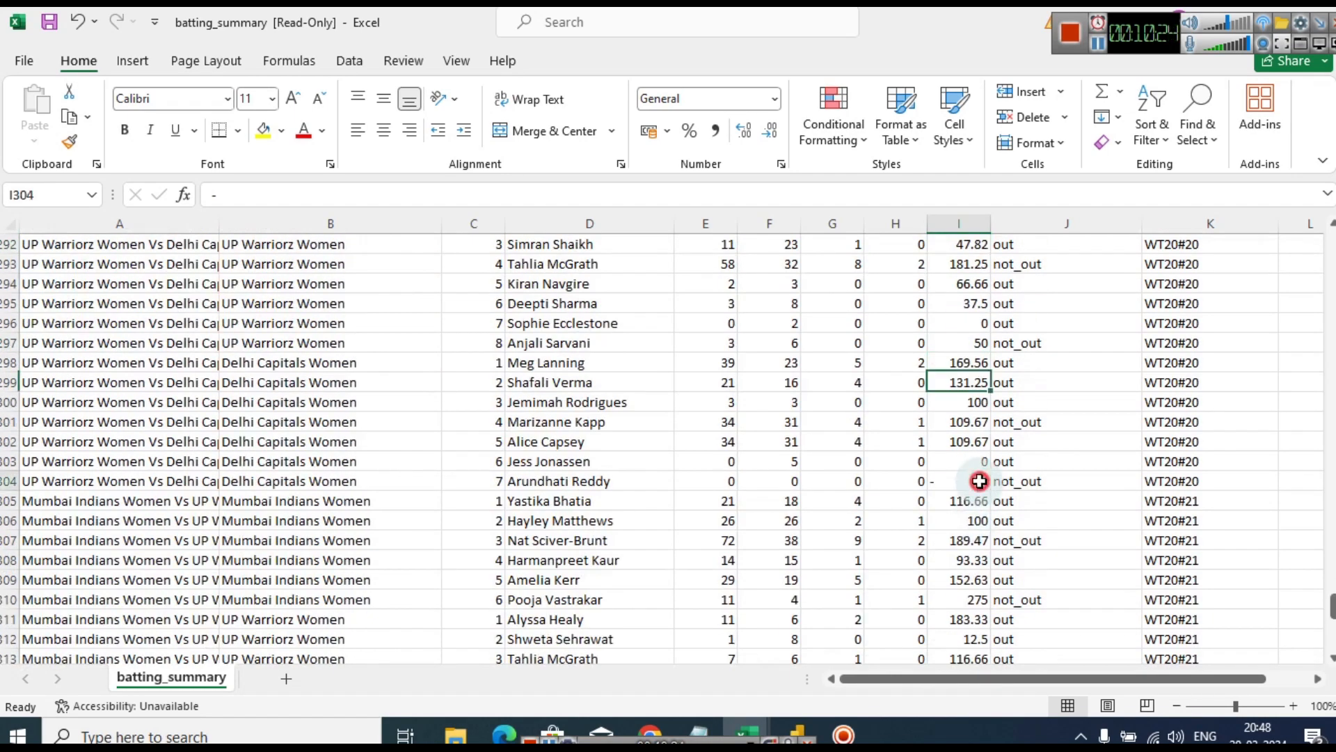
scroll(974, 488, up, 12)
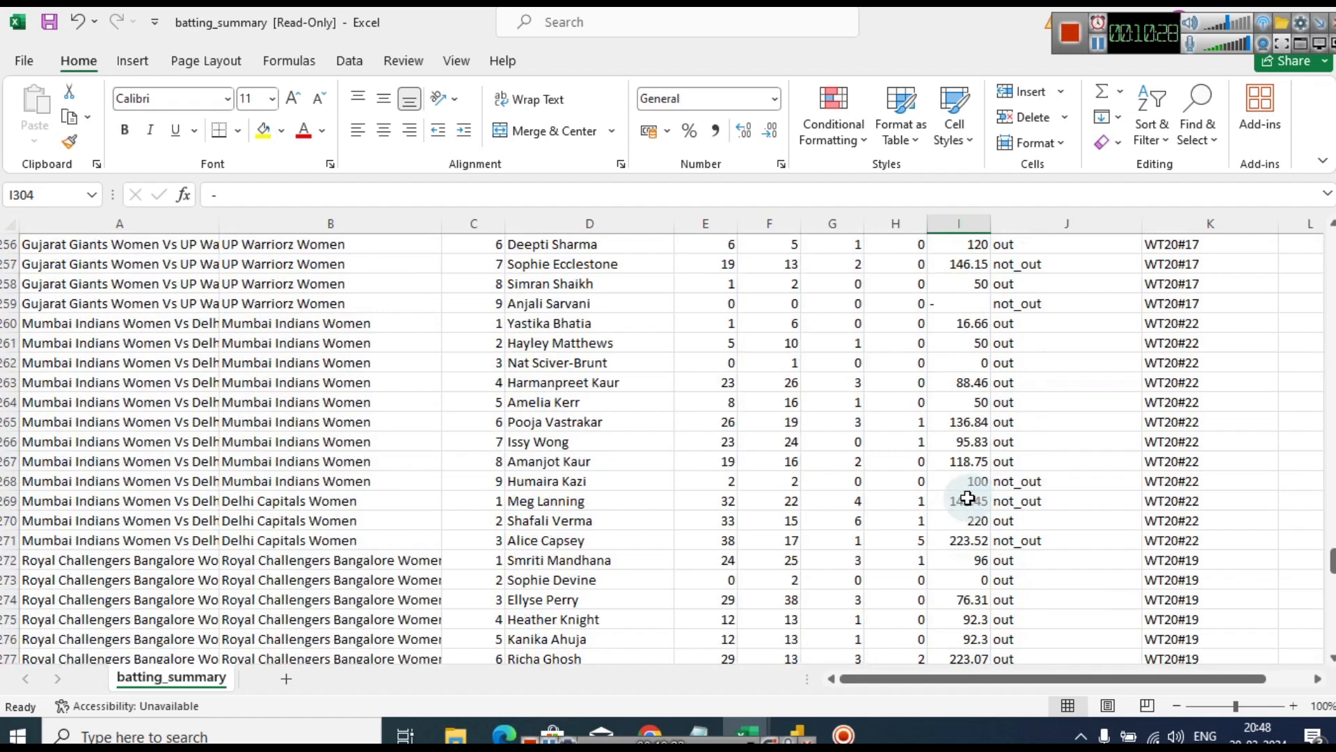
click(970, 304)
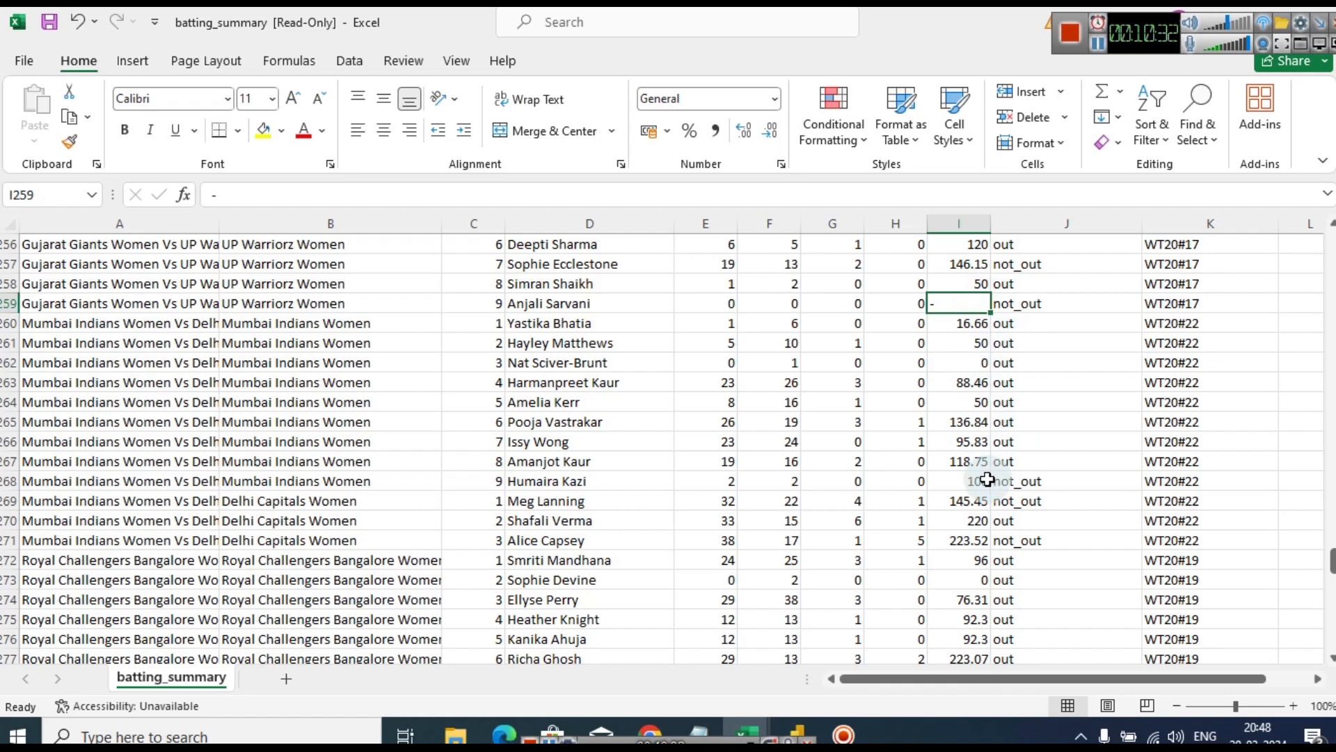
Switch back to the Power Query Editor and inspect the SR error details in the first error row
click(809, 720)
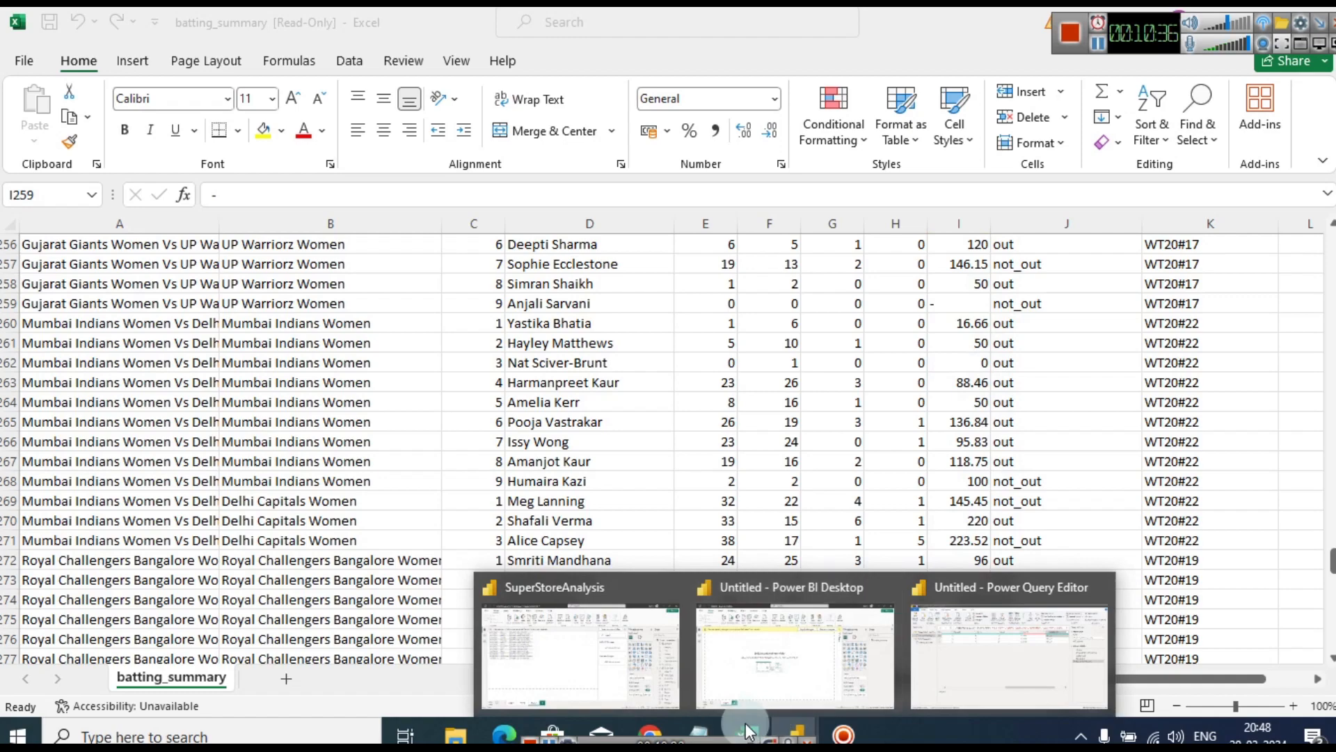
mouse_move(747, 731)
click(884, 689)
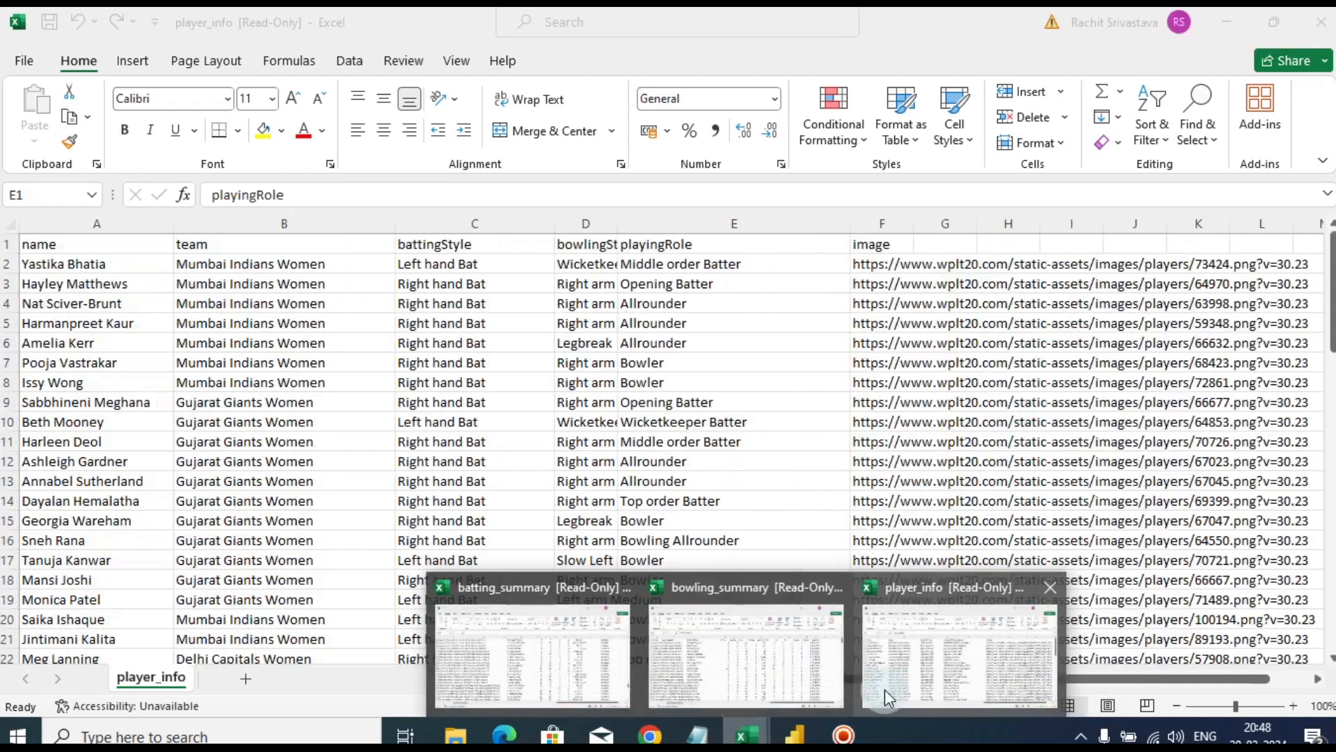
mouse_move(795, 733)
click(1009, 641)
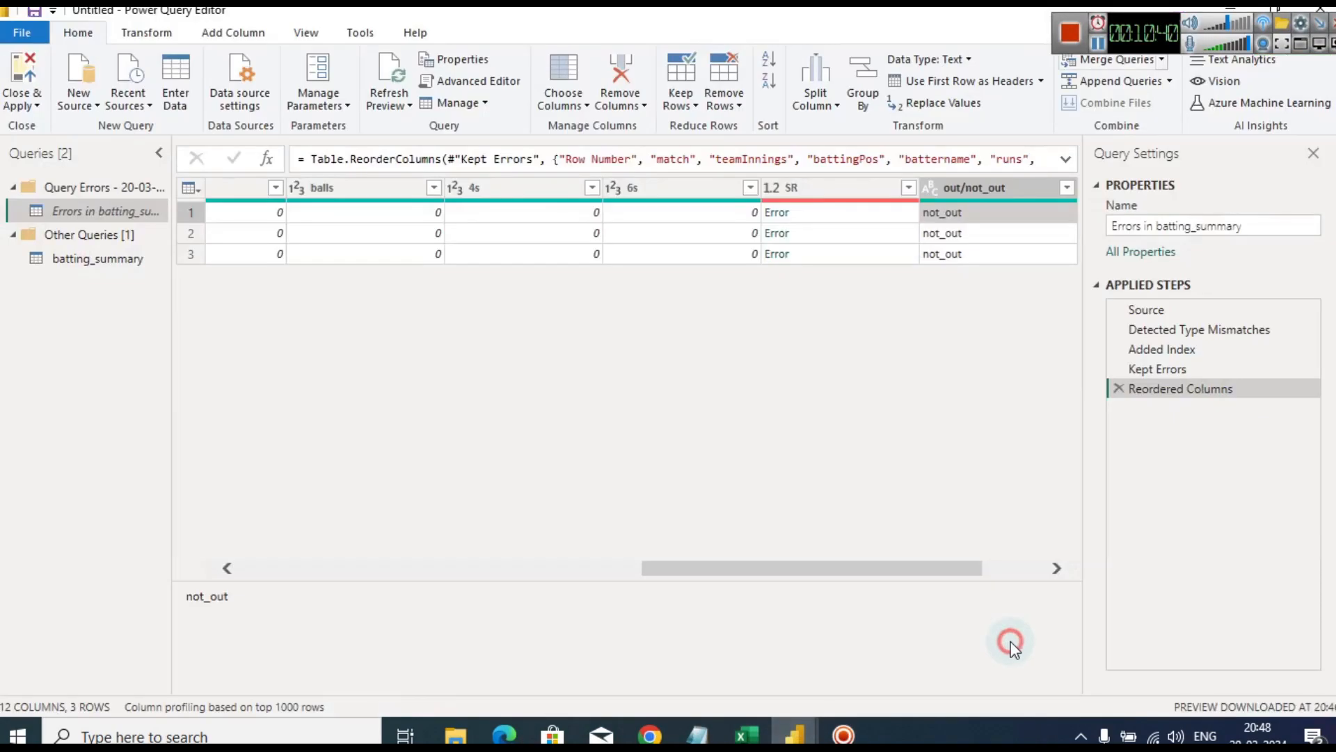
click(841, 217)
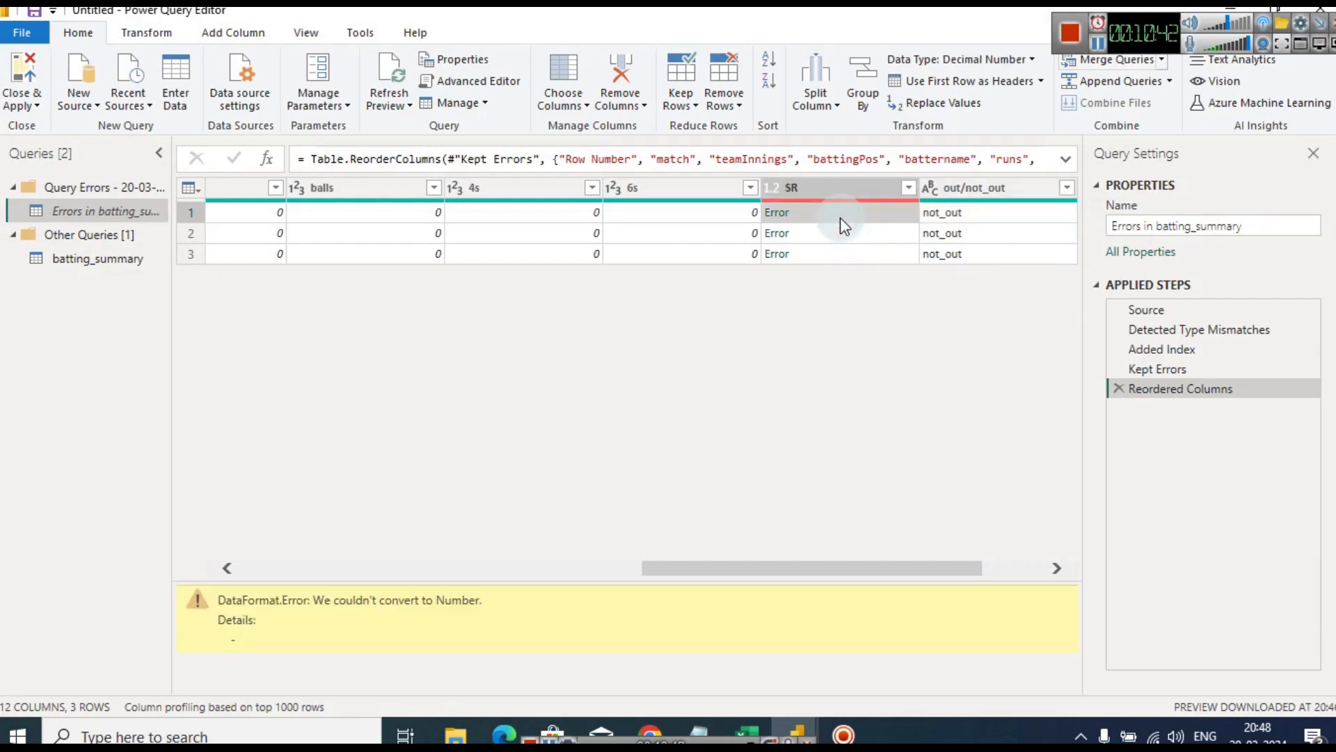
Replace the errors in the SR column of the batting_summary errors query with 0
click(838, 186)
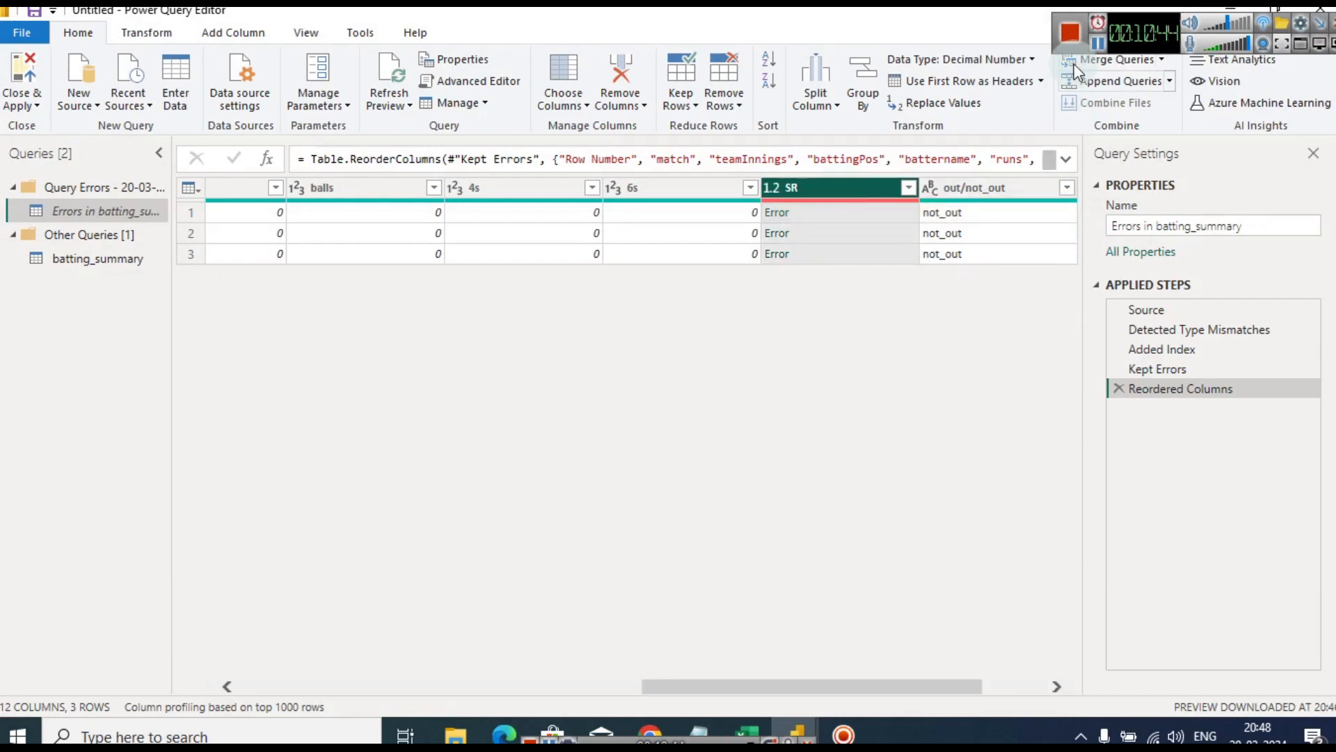
right_click(804, 189)
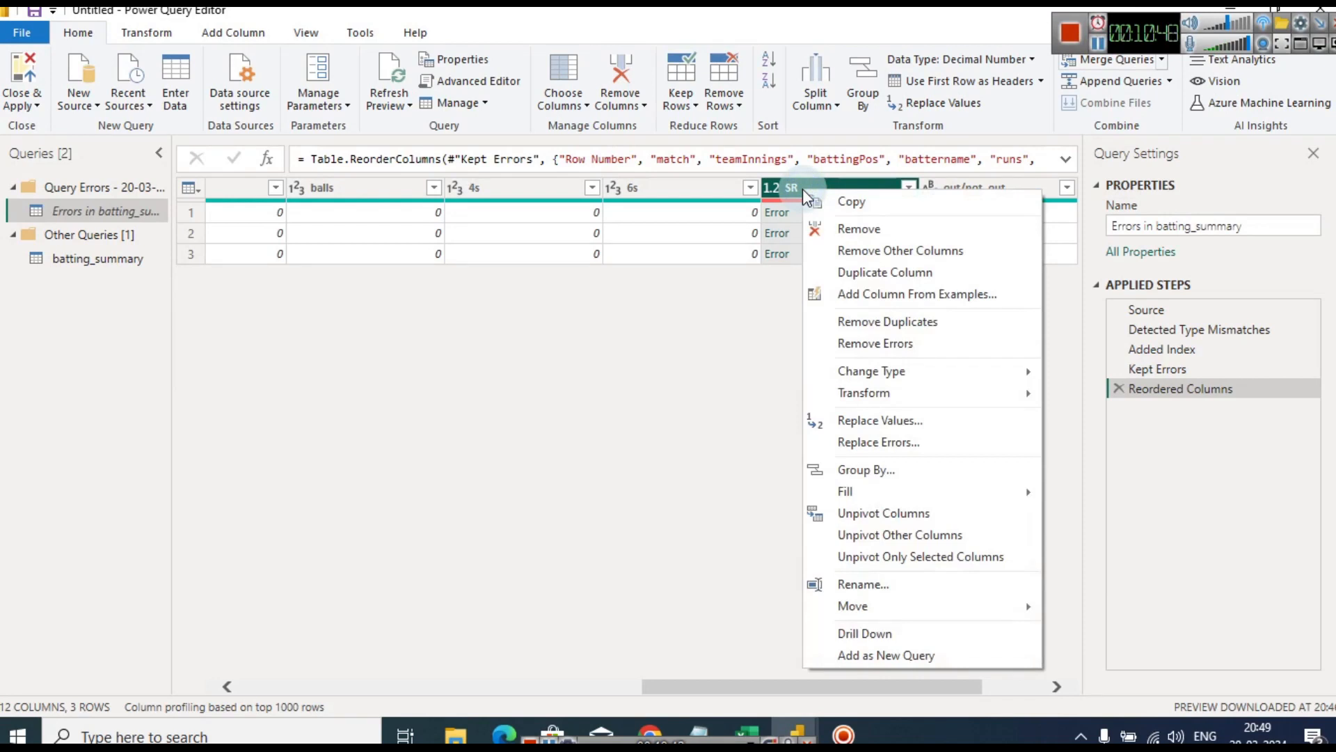
click(918, 445)
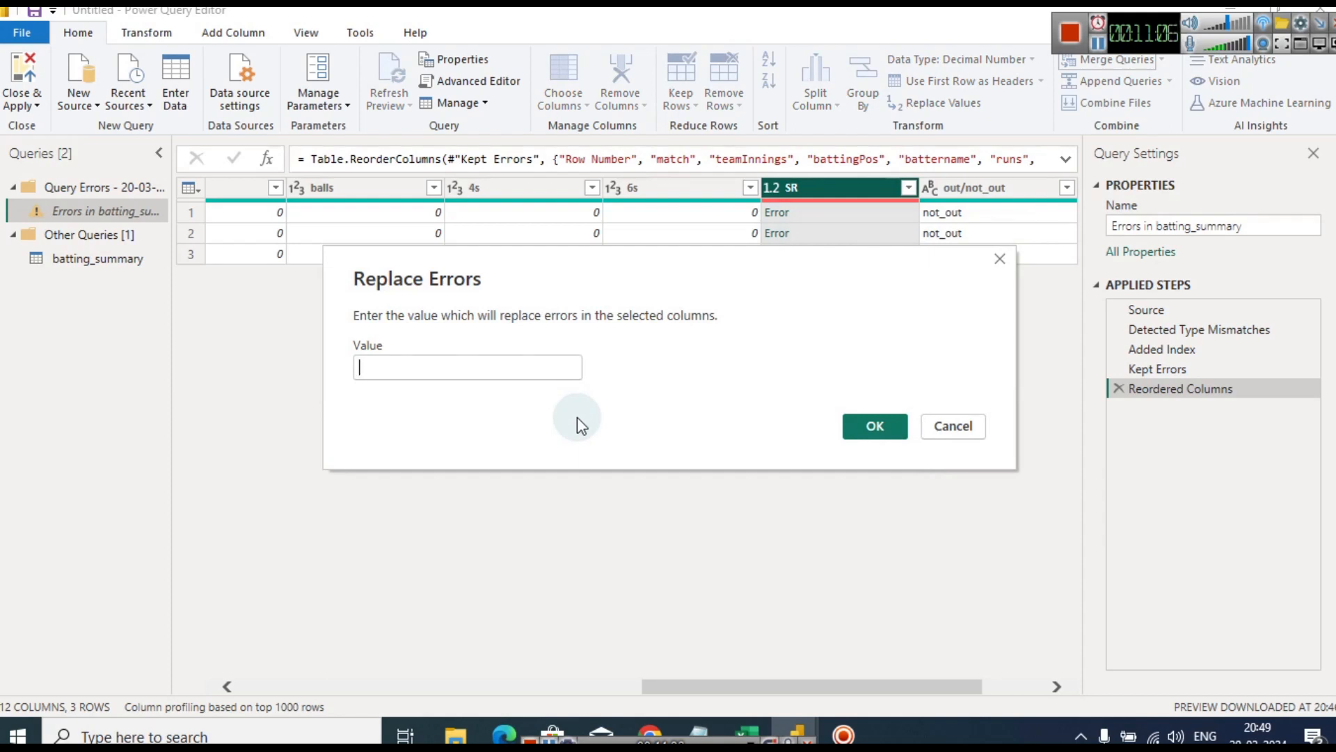
text(0)
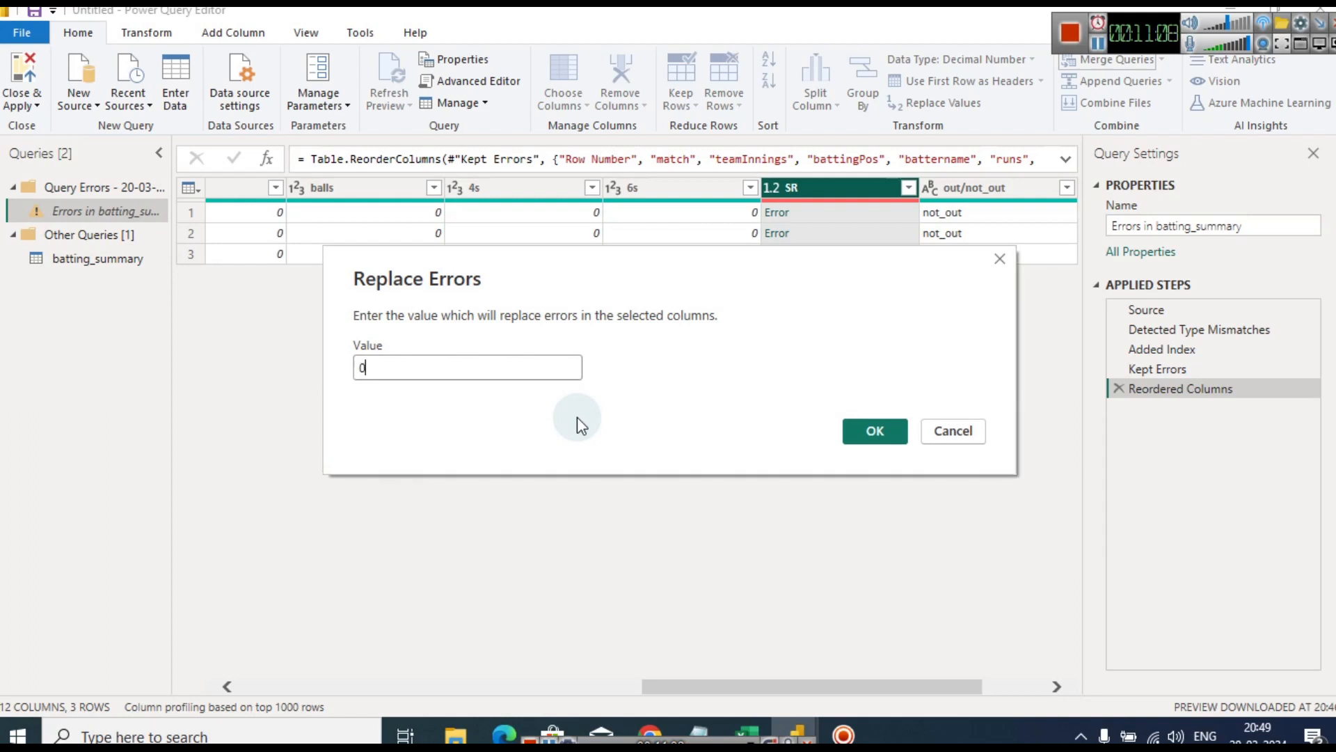
click(884, 431)
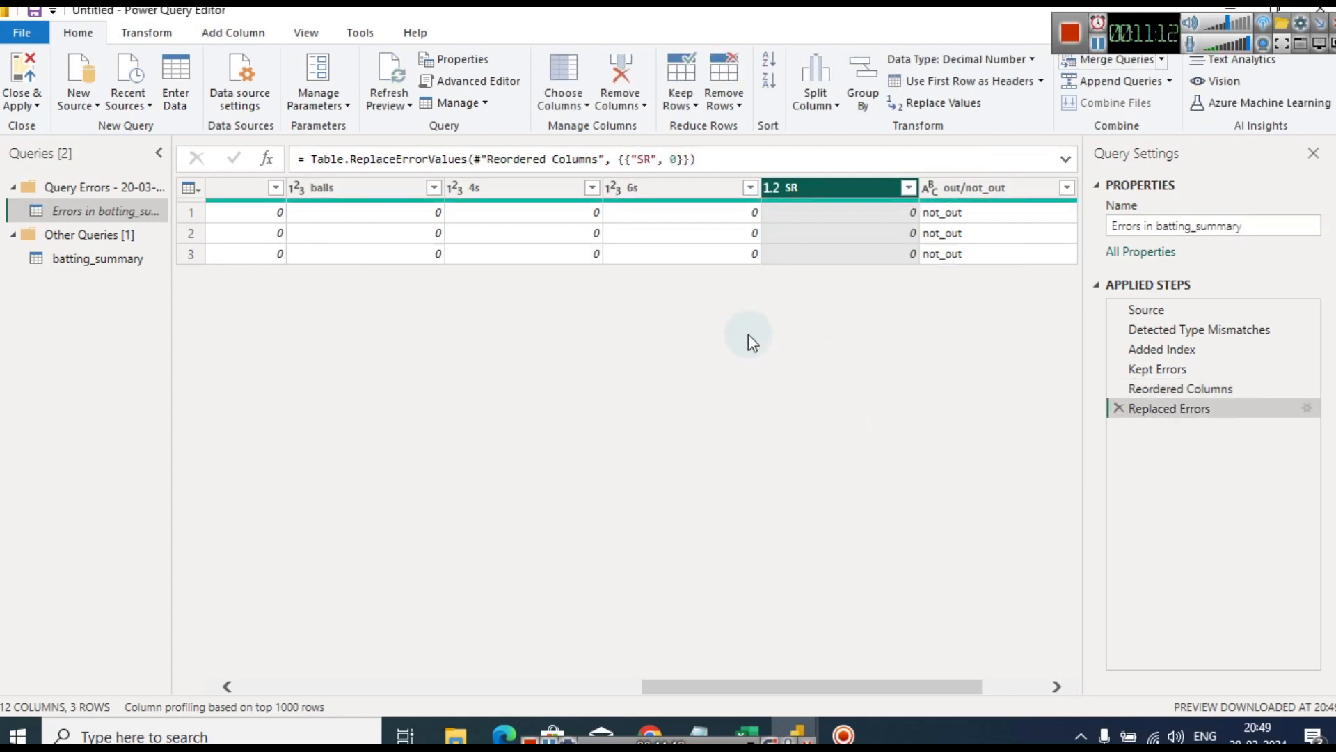
Close the query editor, applying the changes, and expand the batting_summary table to list its fields
click(21, 103)
click(65, 126)
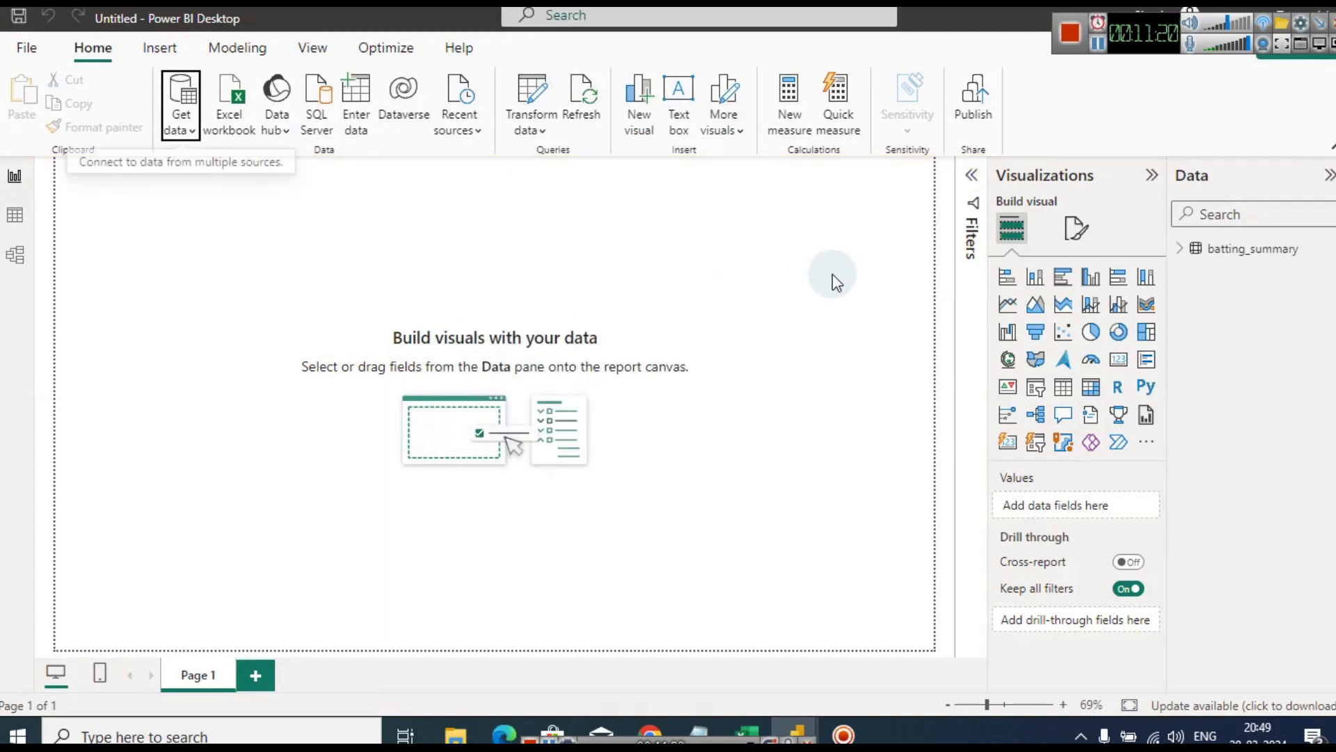
click(1180, 249)
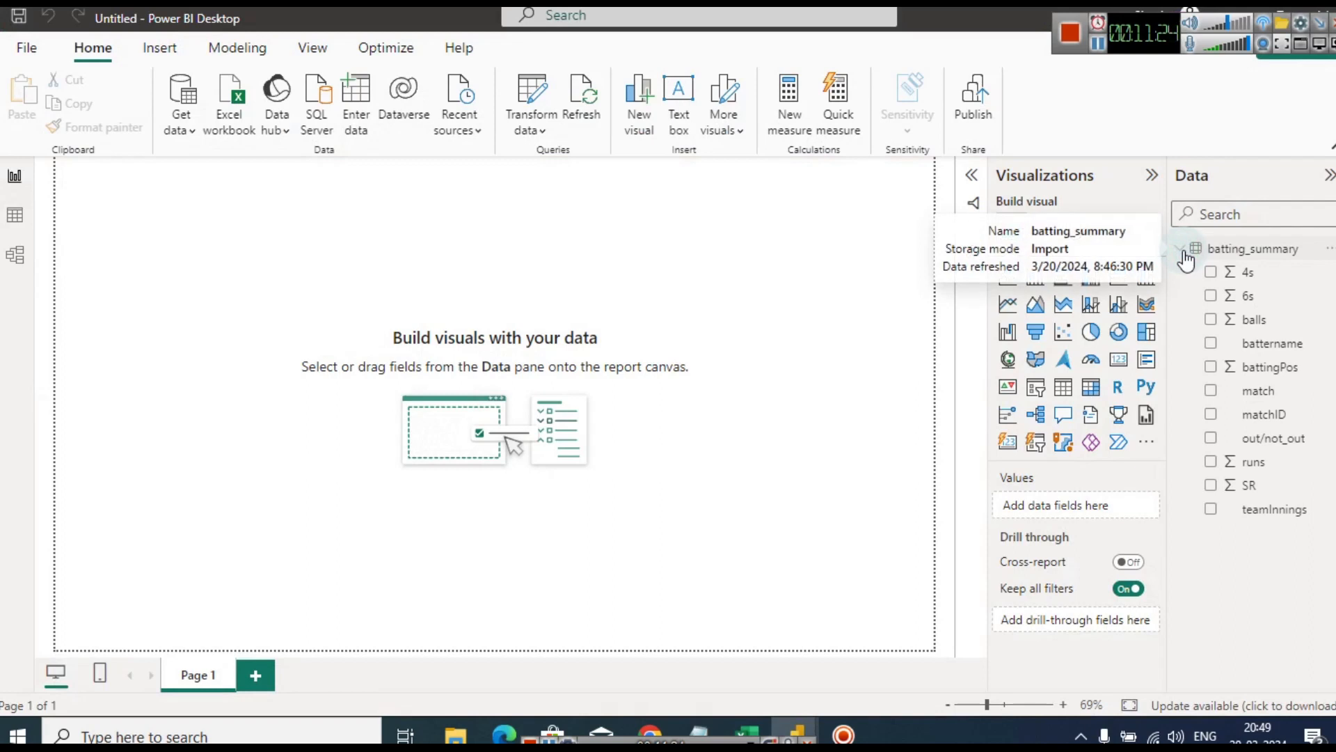
Import bowling_summary.csv as a text/CSV source, previewing its remaining columns before loading the table
click(1182, 251)
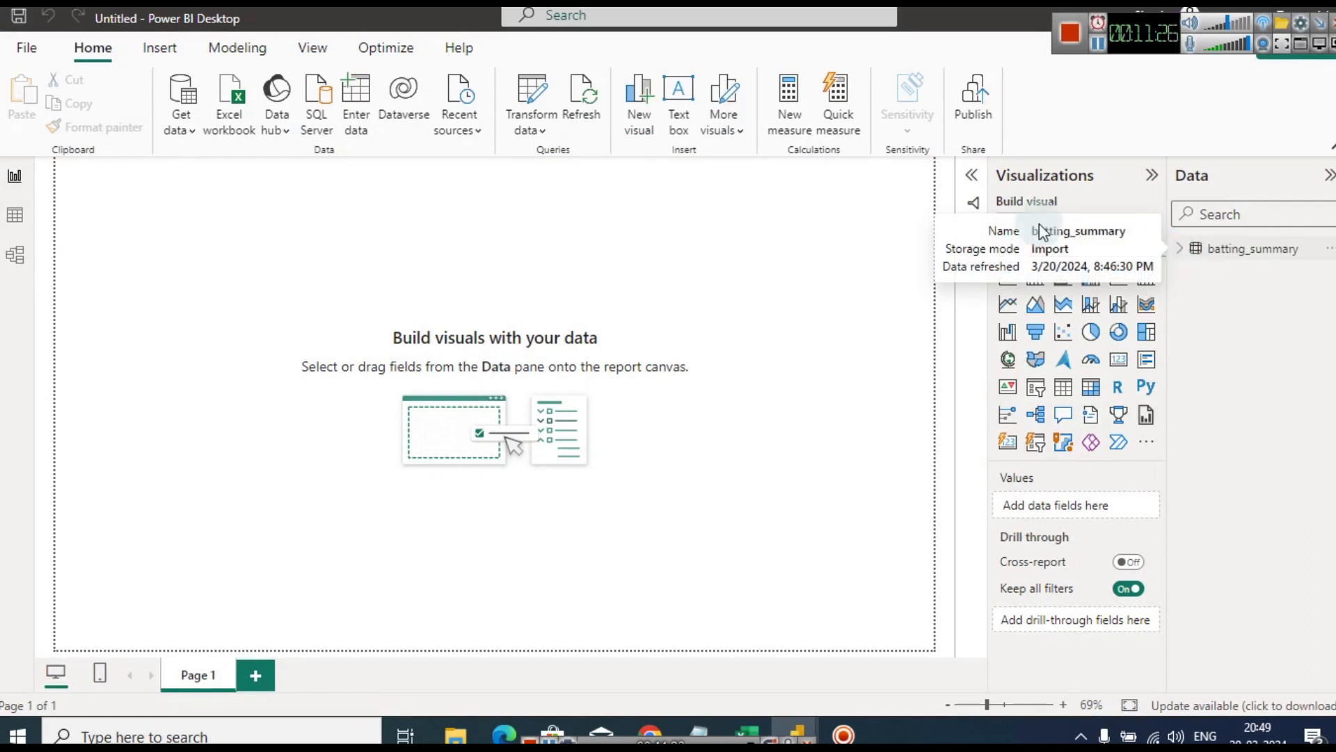
click(178, 118)
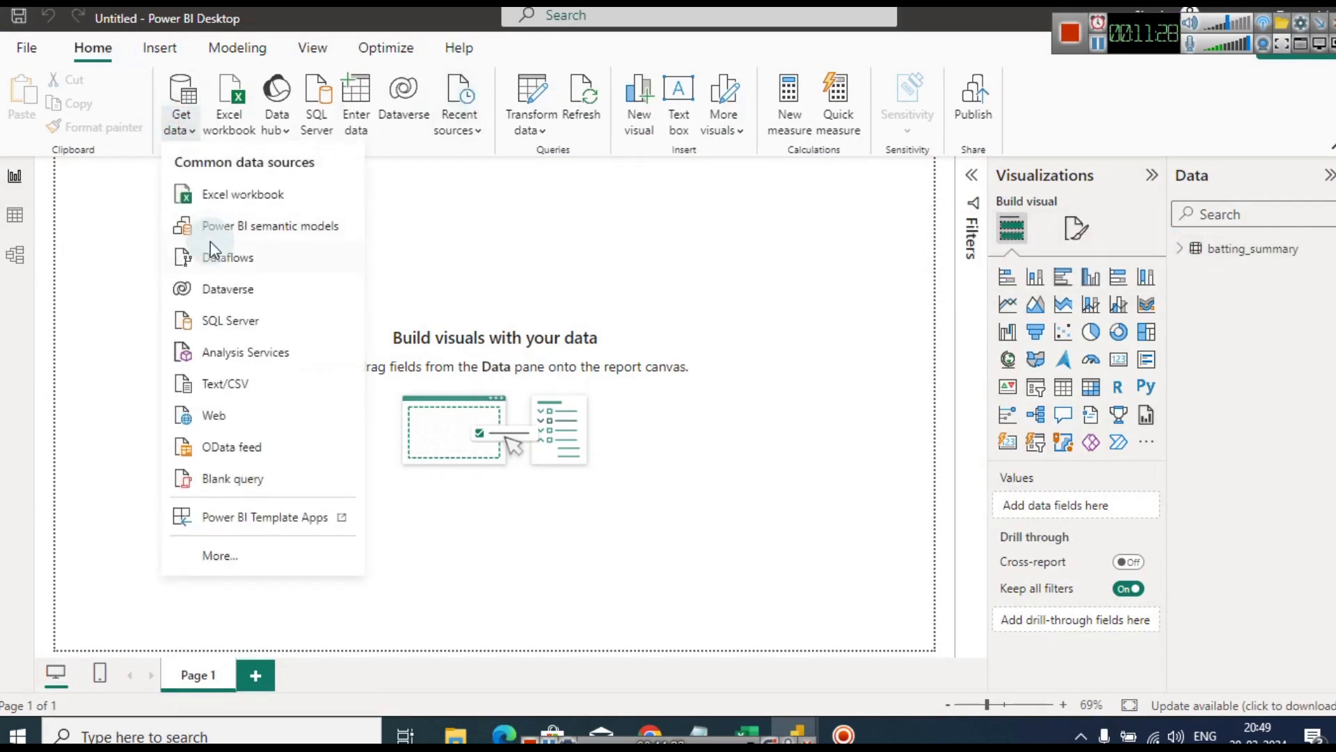
click(250, 384)
double_click(262, 167)
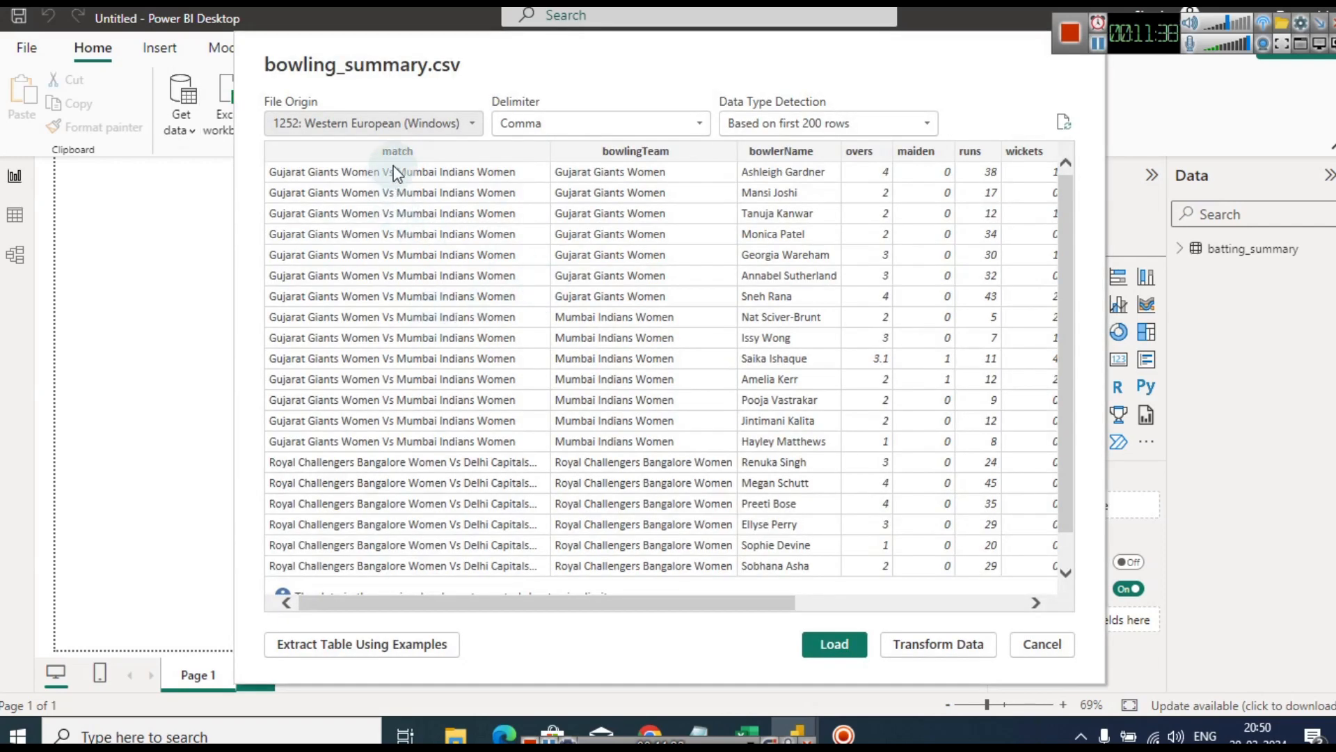
drag(772, 602, 1016, 602)
click(854, 642)
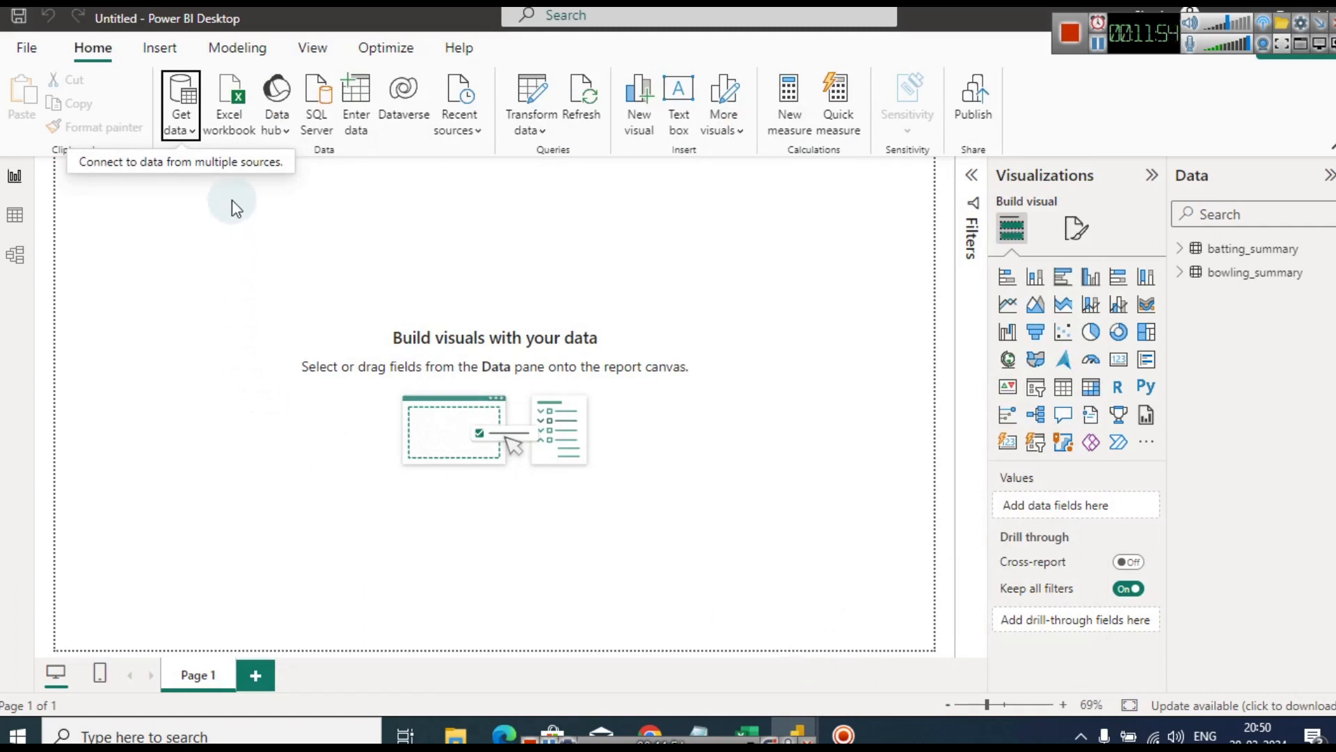
Import match_summary.csv from the wpl23 folder as a text/CSV source and load it into the report
click(191, 132)
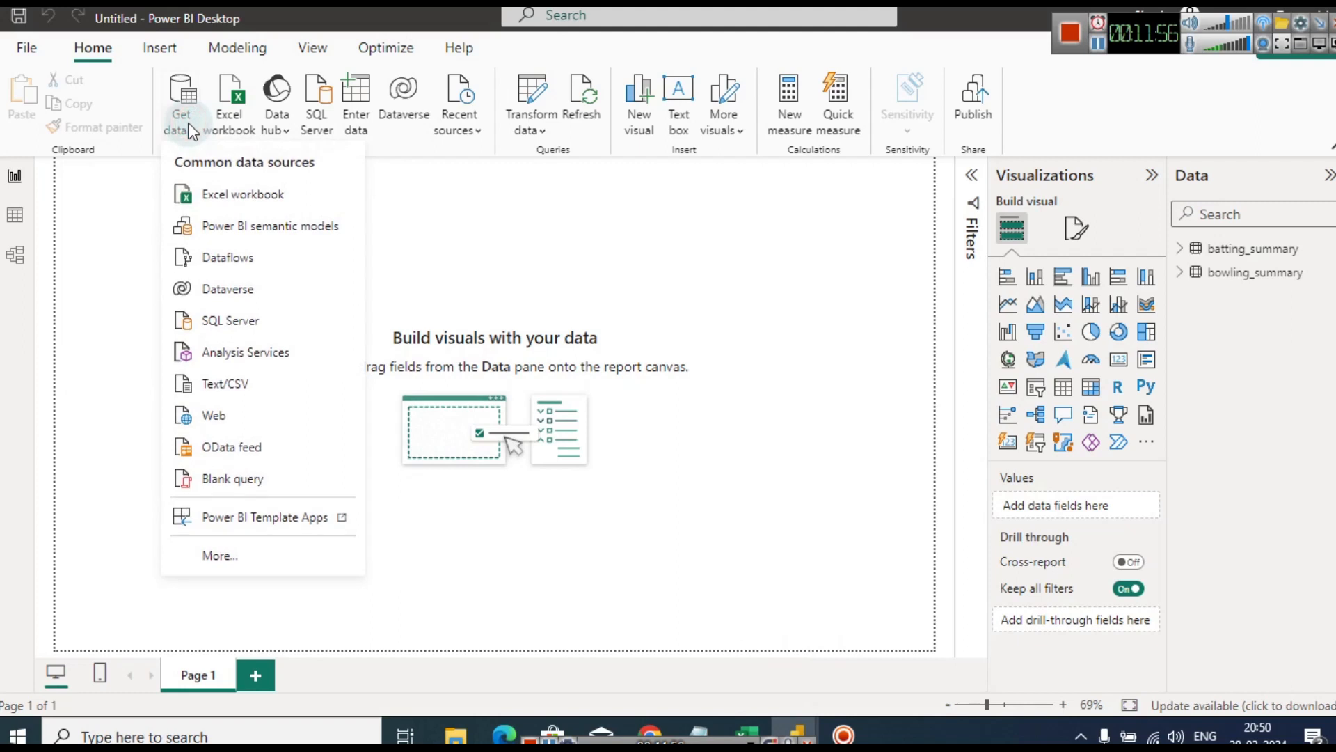
click(217, 383)
click(254, 184)
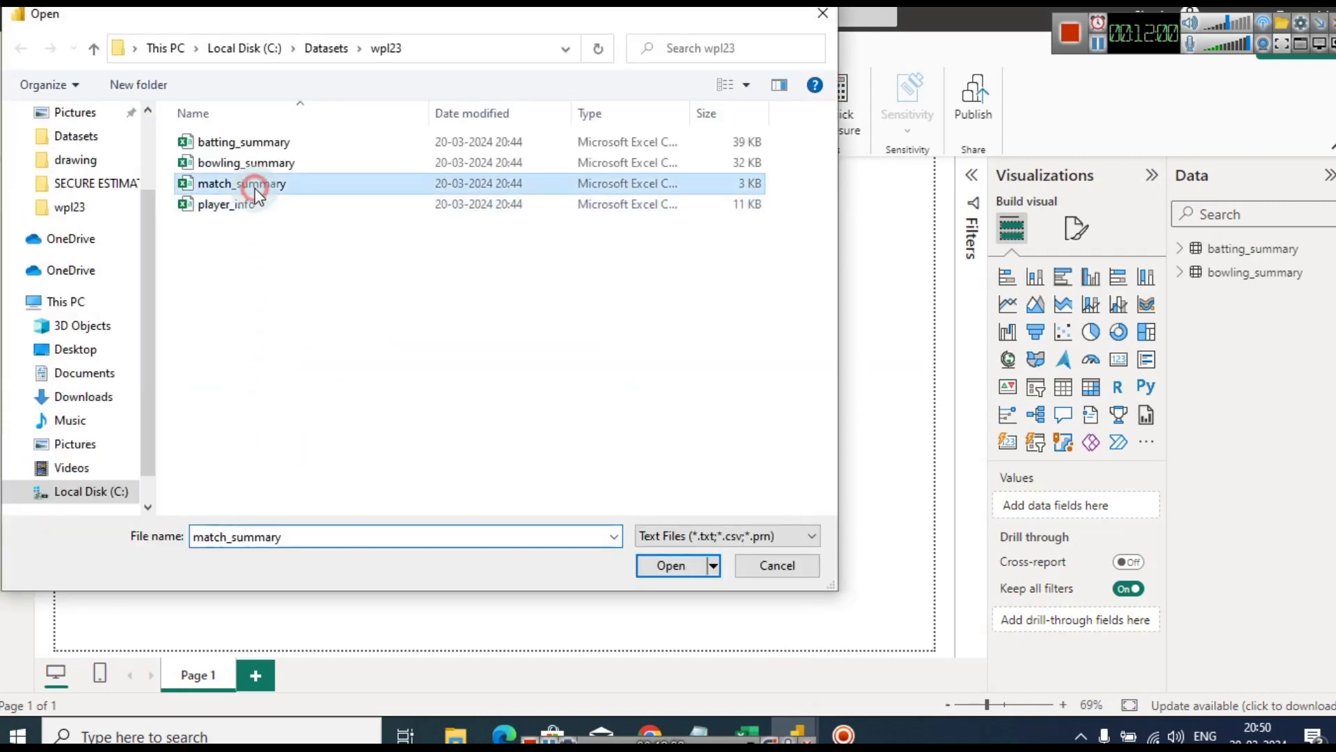
click(661, 561)
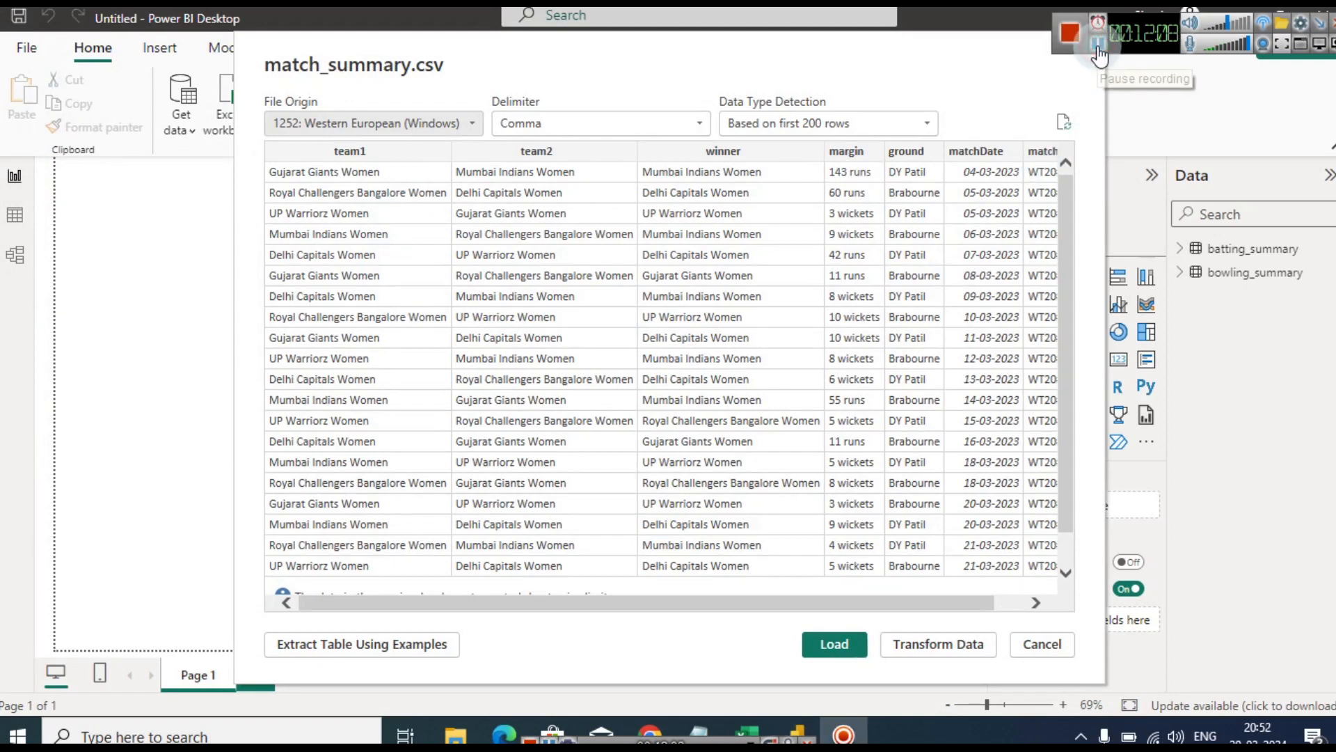
click(832, 645)
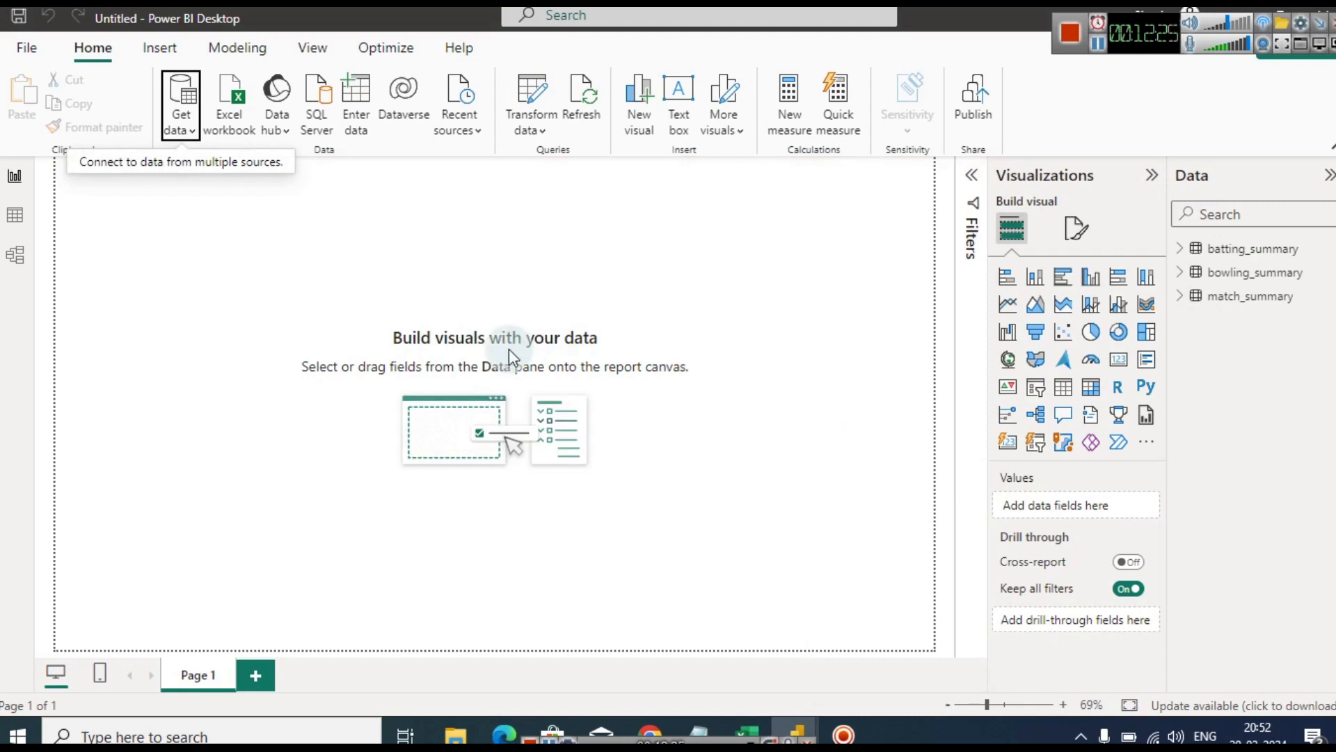
Show the batting_summary data in table view and select its matchID column
click(15, 216)
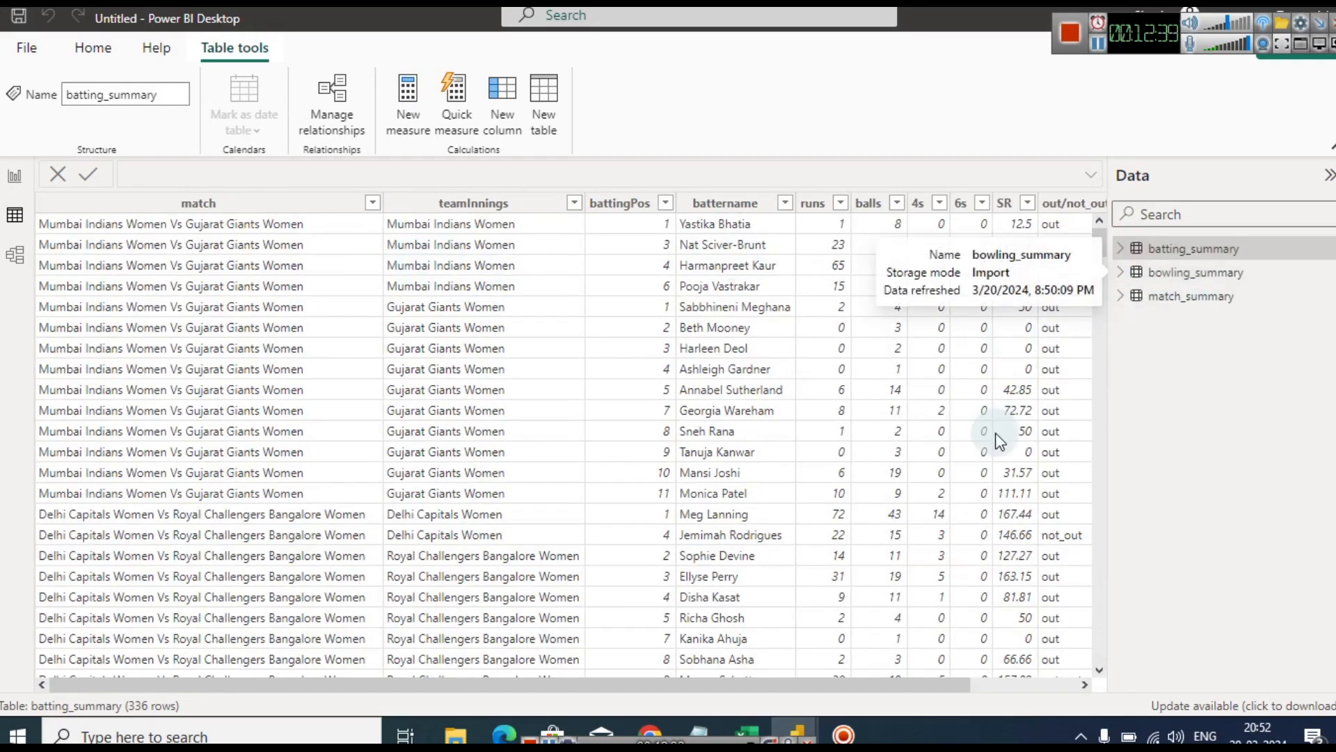
click(1045, 691)
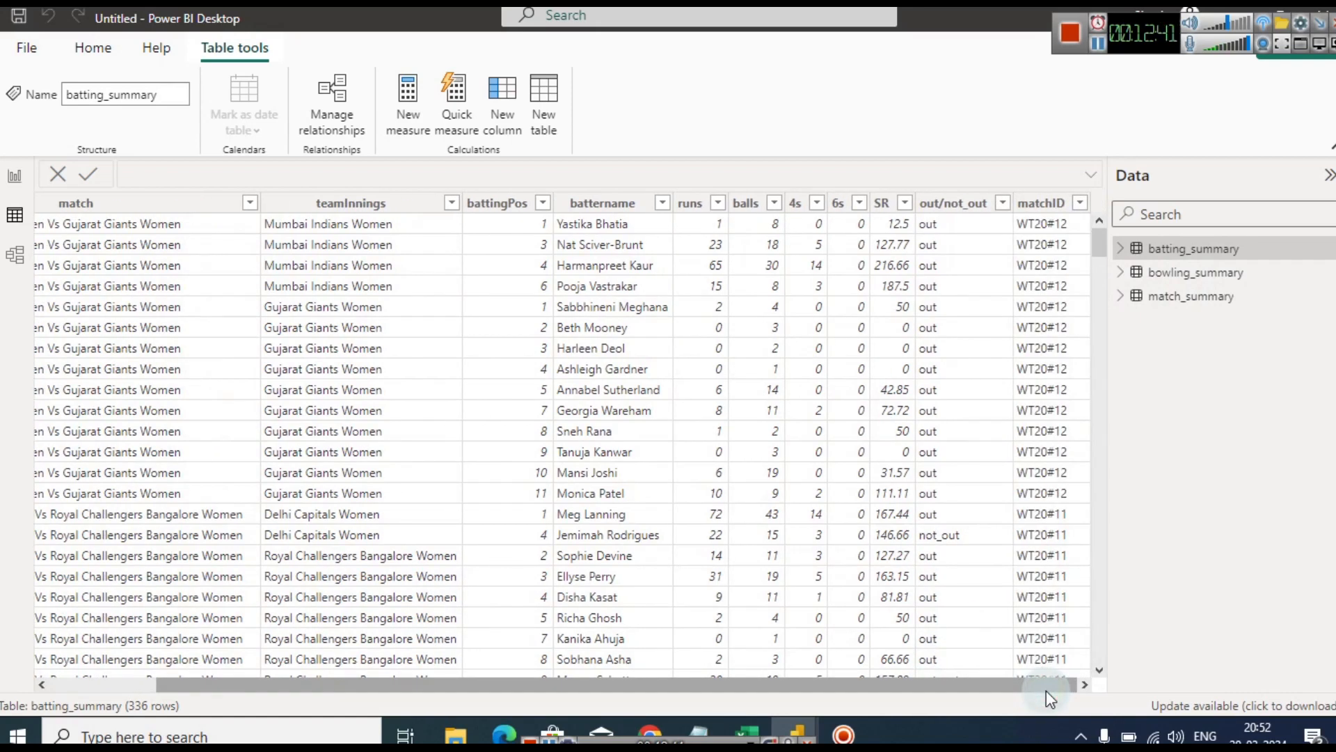
click(1042, 207)
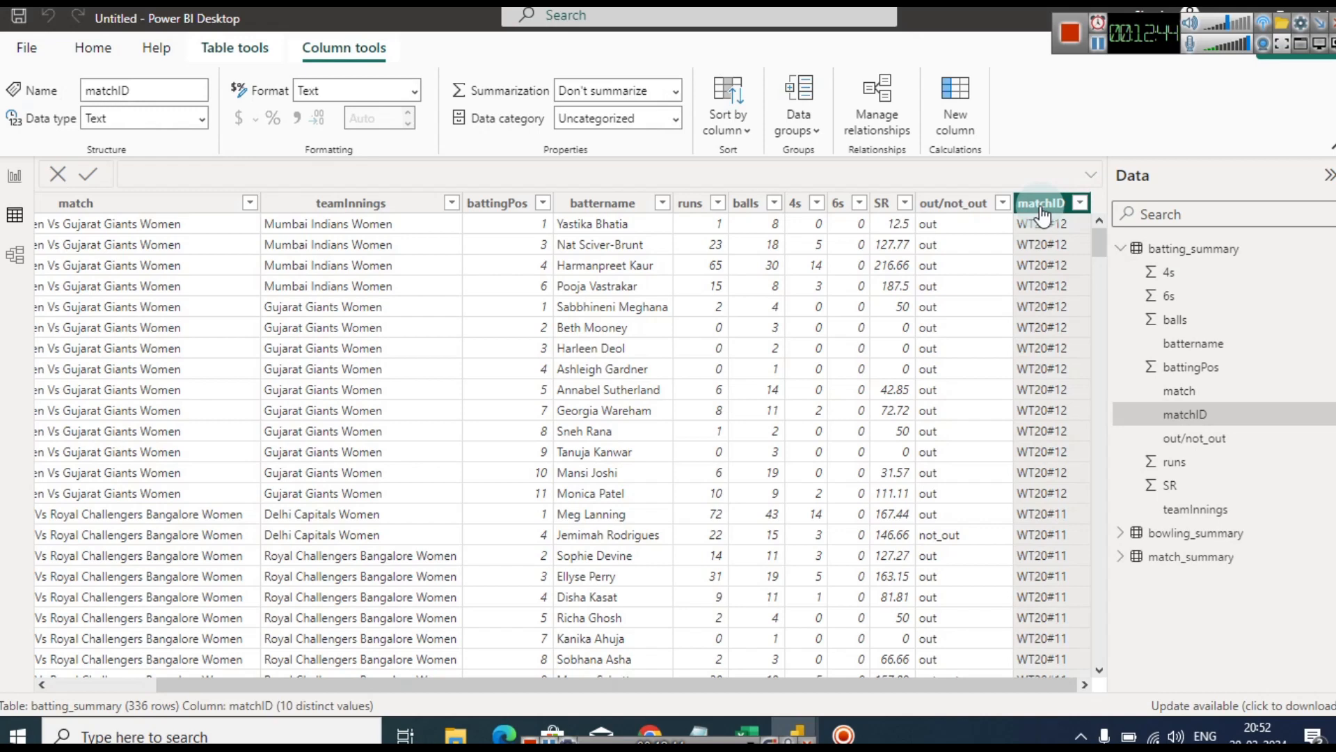
Examine the repeated WT20#12 rows in the matchID column of batting_summary, ending at the first row
click(1044, 229)
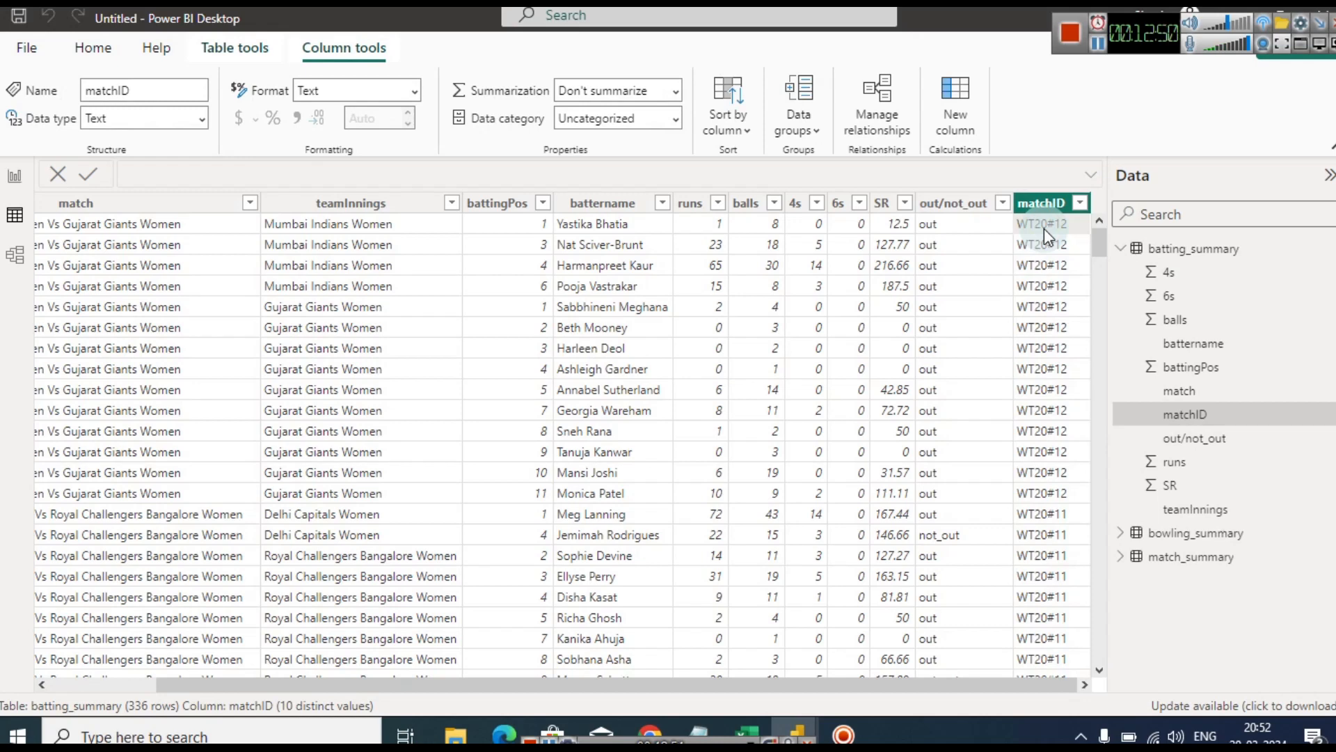
key(Down)
key(Down)
key(Down)
key(Down)
key(Down)
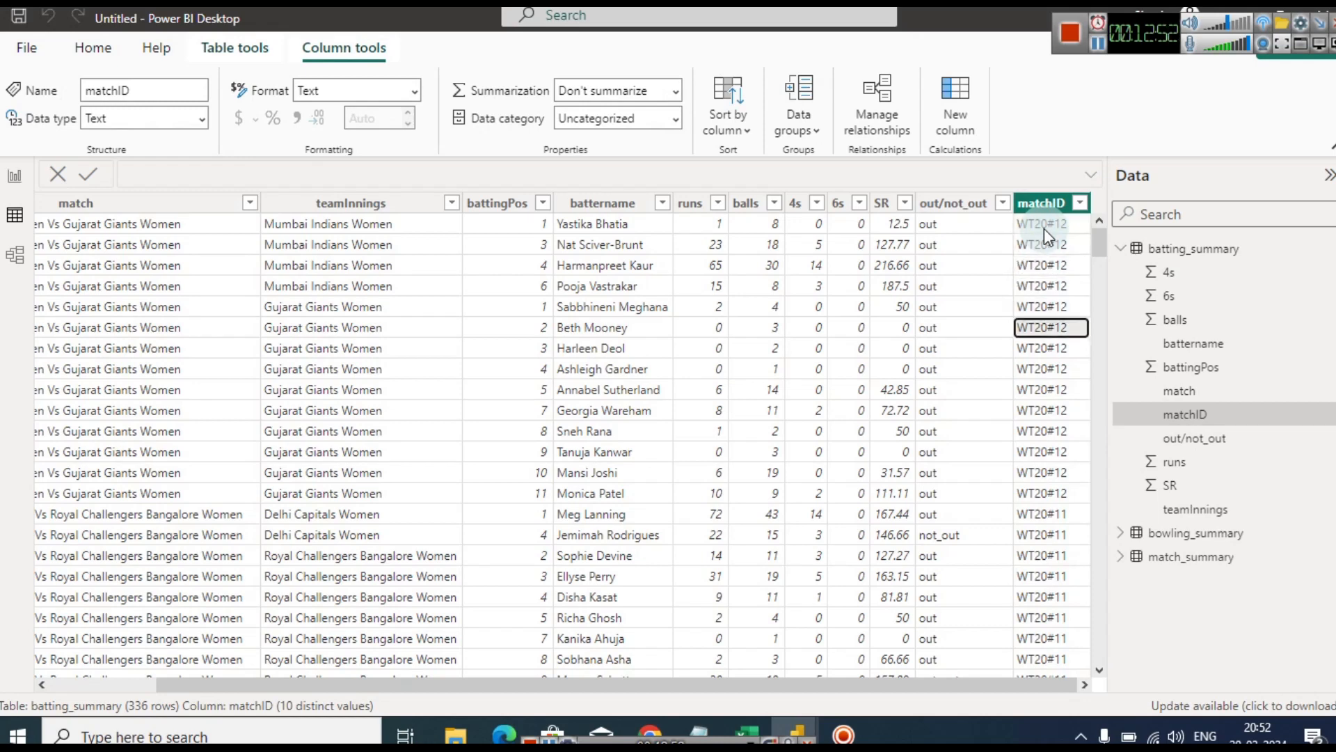
key(Down)
key(Down)
key(Down)
key(Down)
key(Down)
key(Down)
key(Down)
key(Down)
key(Down)
key(Down)
key(Down)
key(Down)
key(Down)
key(Down)
key(Down)
key(Up)
key(Up)
key(Up)
key(Up)
key(Up)
key(Up)
key(Up)
key(Up)
key(Up)
key(Up)
key(Up)
key(Up)
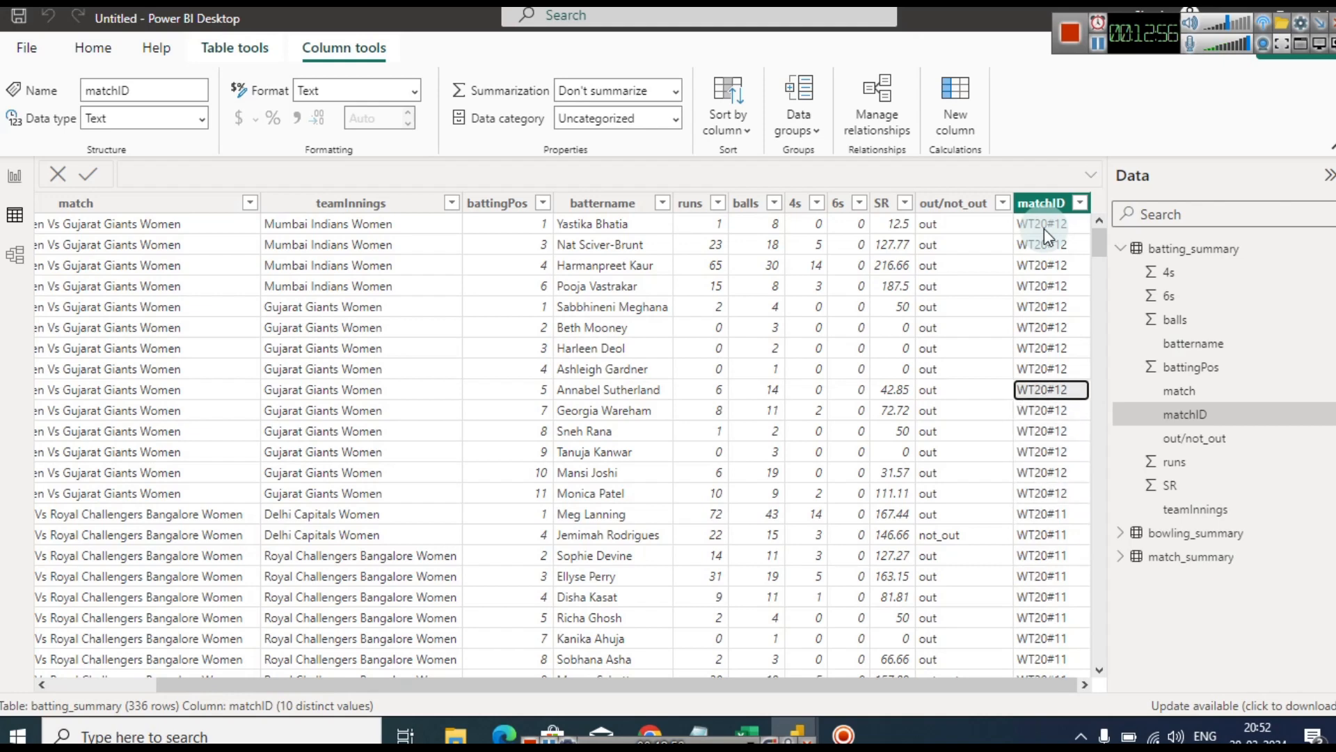
click(1025, 493)
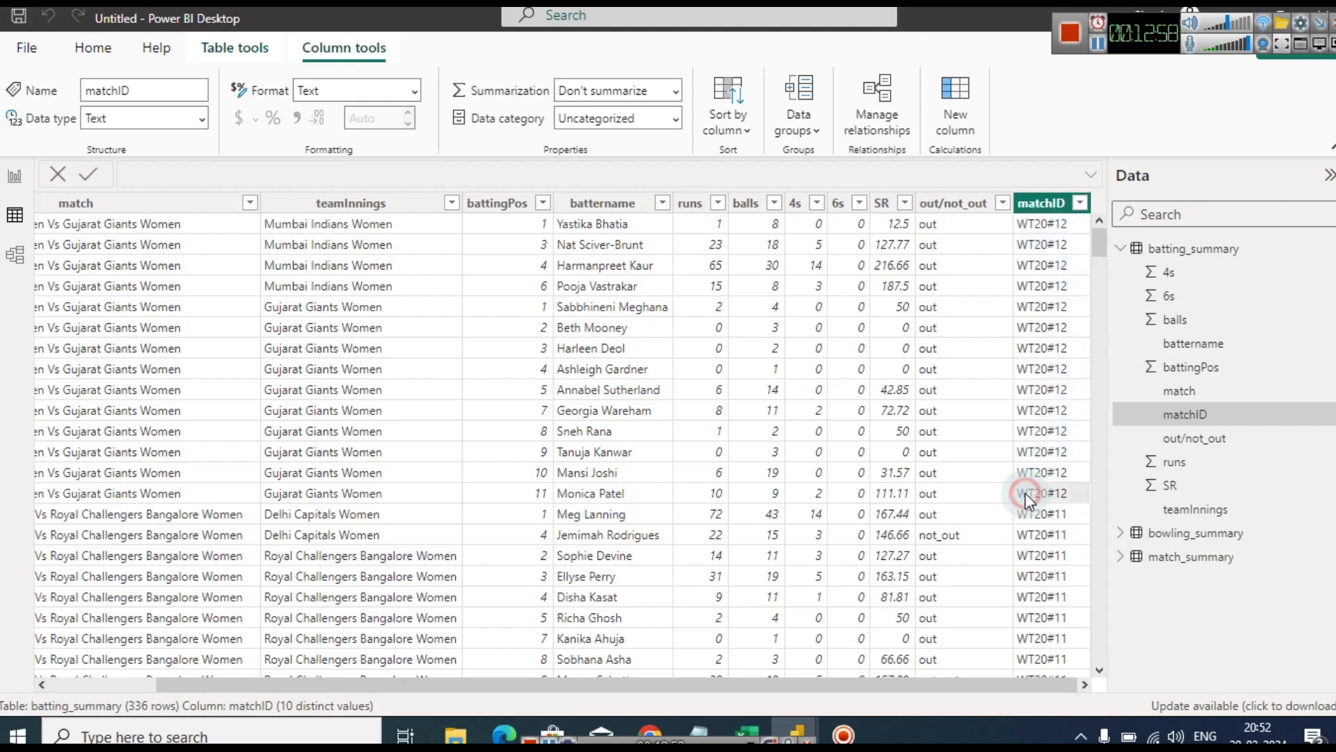
key(ctrl+Up)
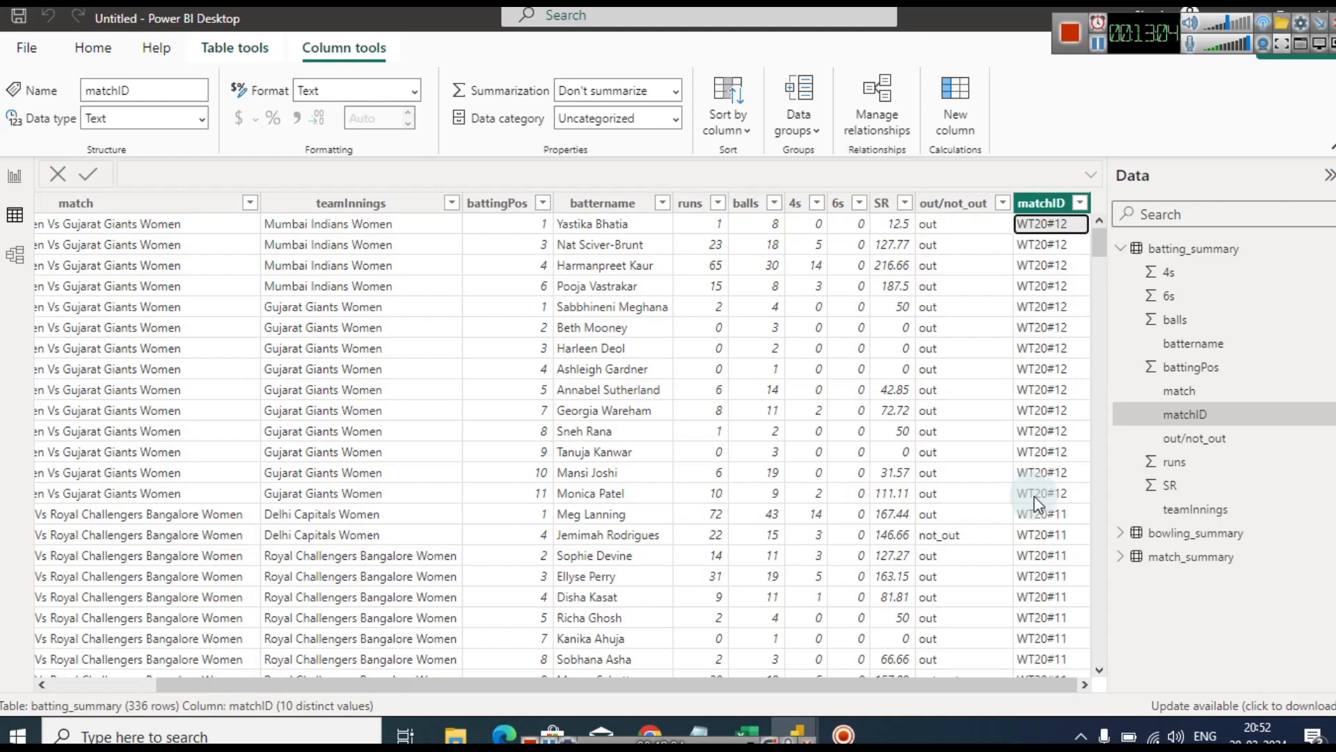
Examine the matchID values of batting_summary from the last WT20#12 row through the WT20#11 rows and beyond
click(1034, 495)
click(1031, 516)
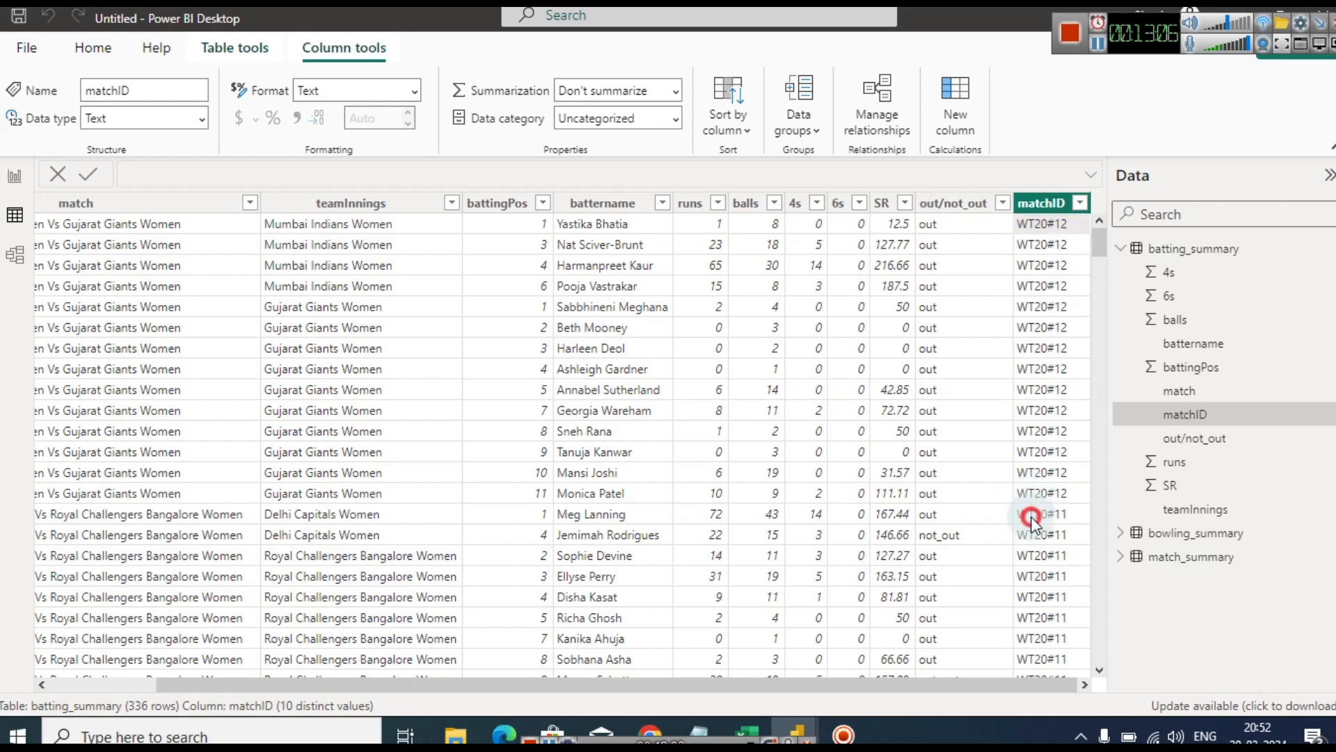
key(Down)
key(Down)
key(Down)
key(Down)
key(Down)
key(Down)
key(Down)
key(Down)
key(Down)
key(Down)
key(Down)
key(Down)
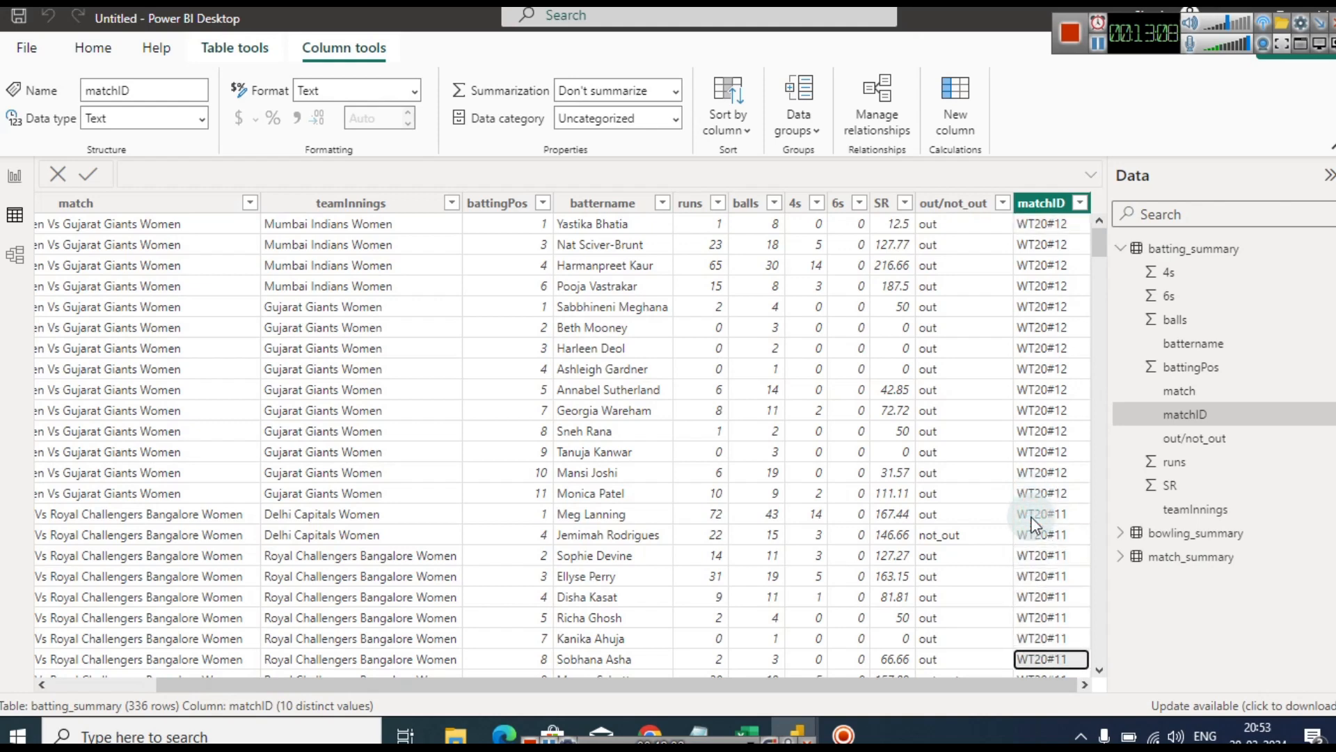
key(Down)
key(Down)
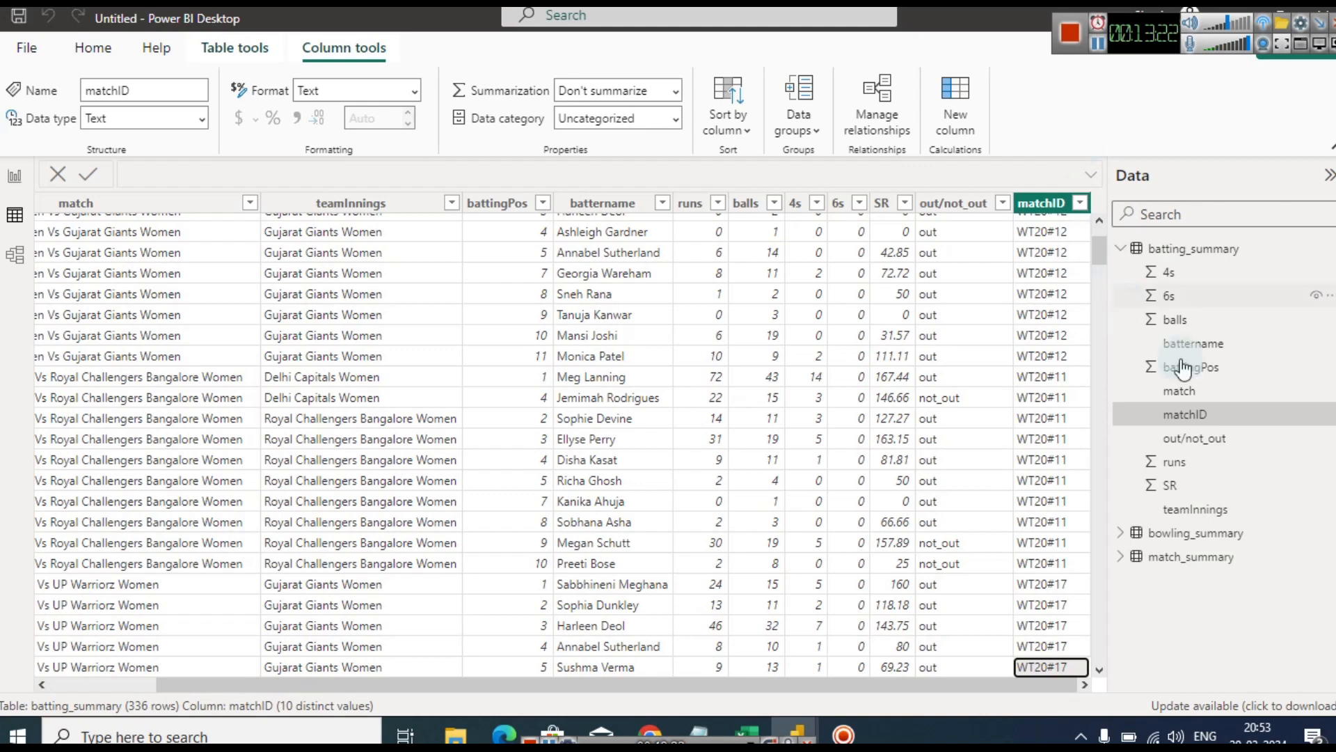
Show the bowling_summary table data and inspect its wickets and matchID columns
click(1175, 536)
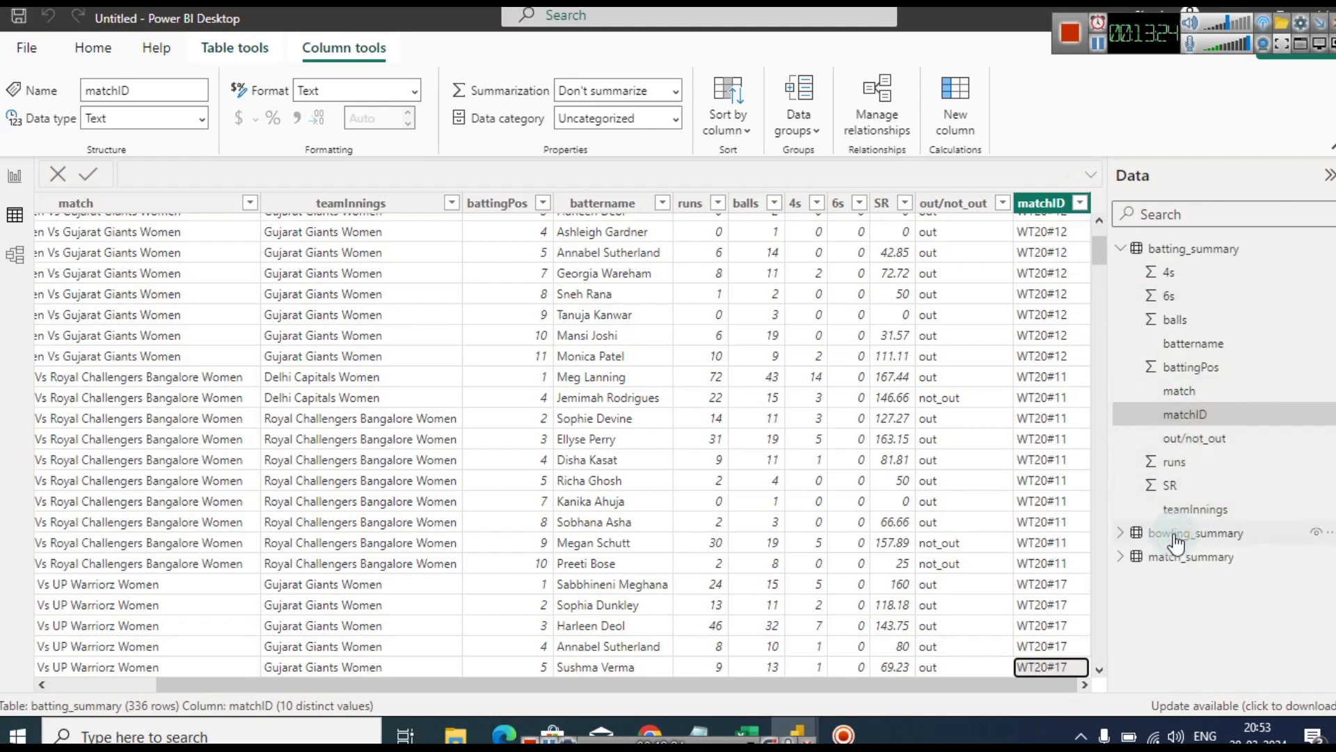
click(974, 684)
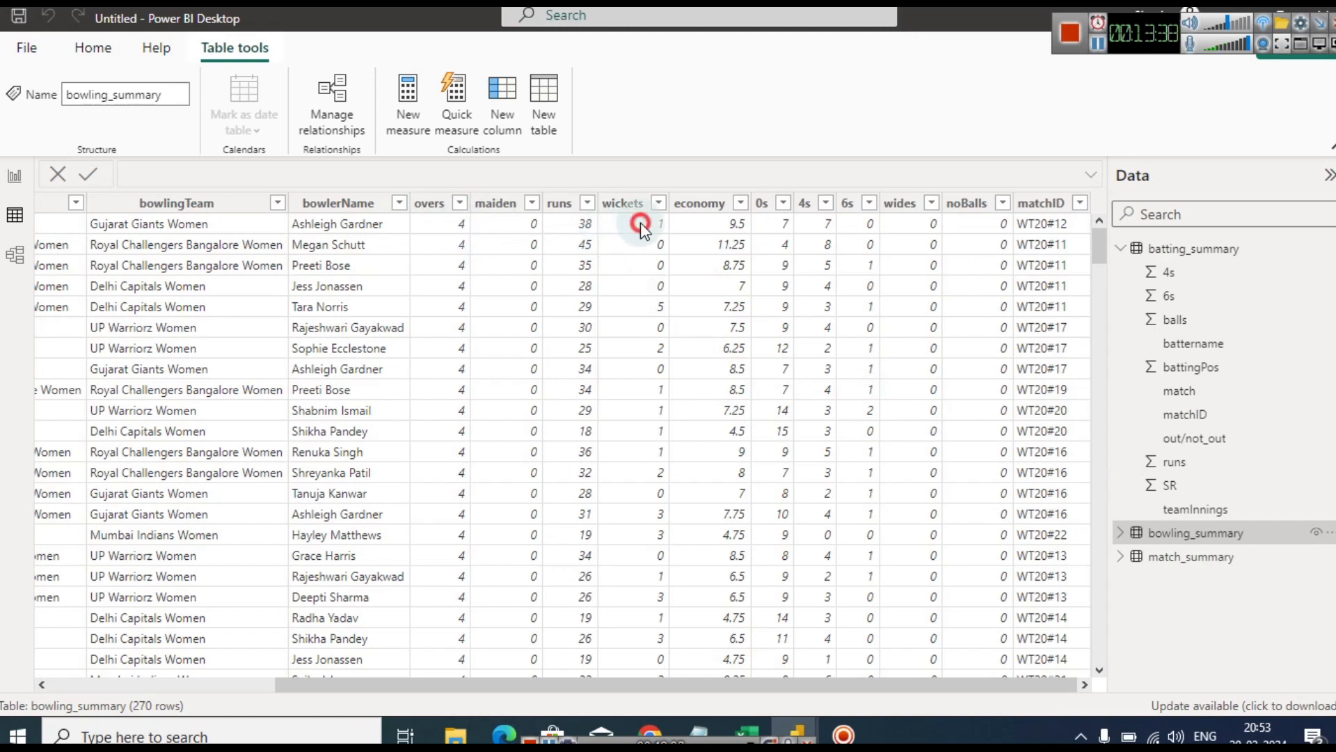
click(657, 299)
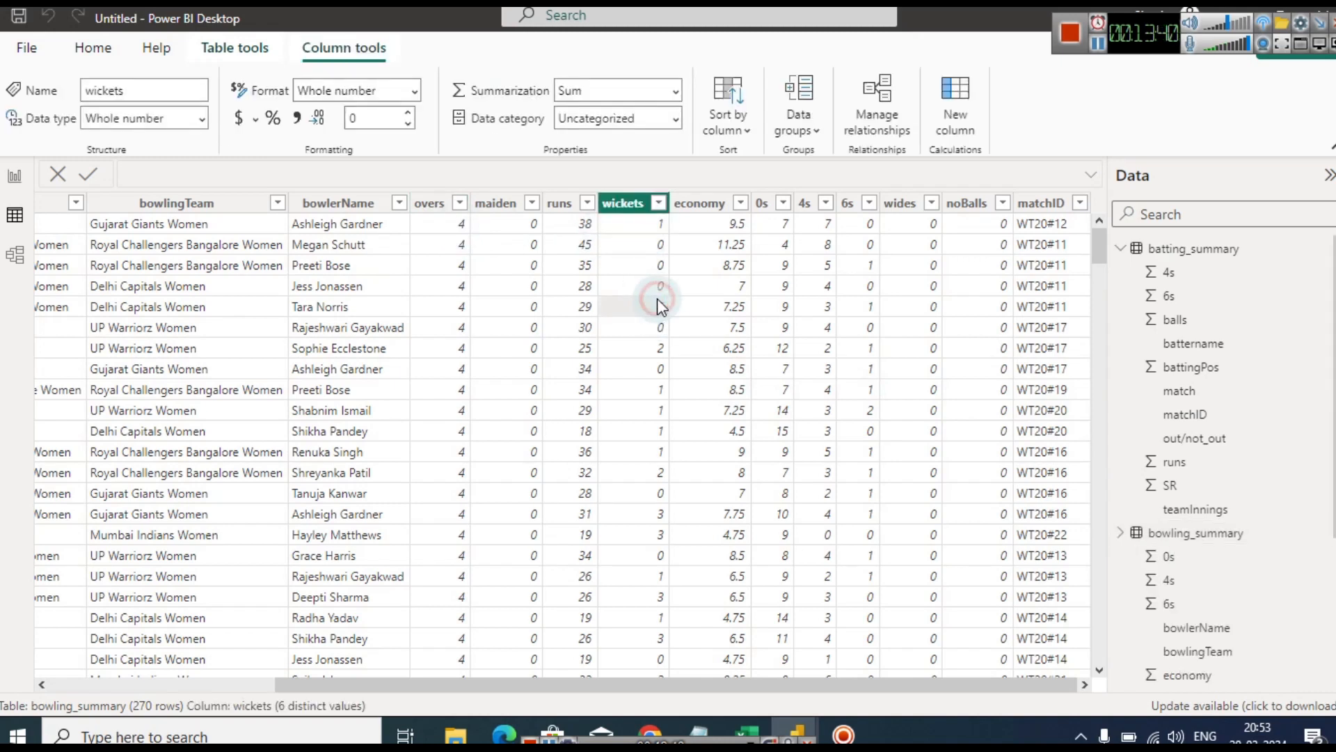
click(1044, 305)
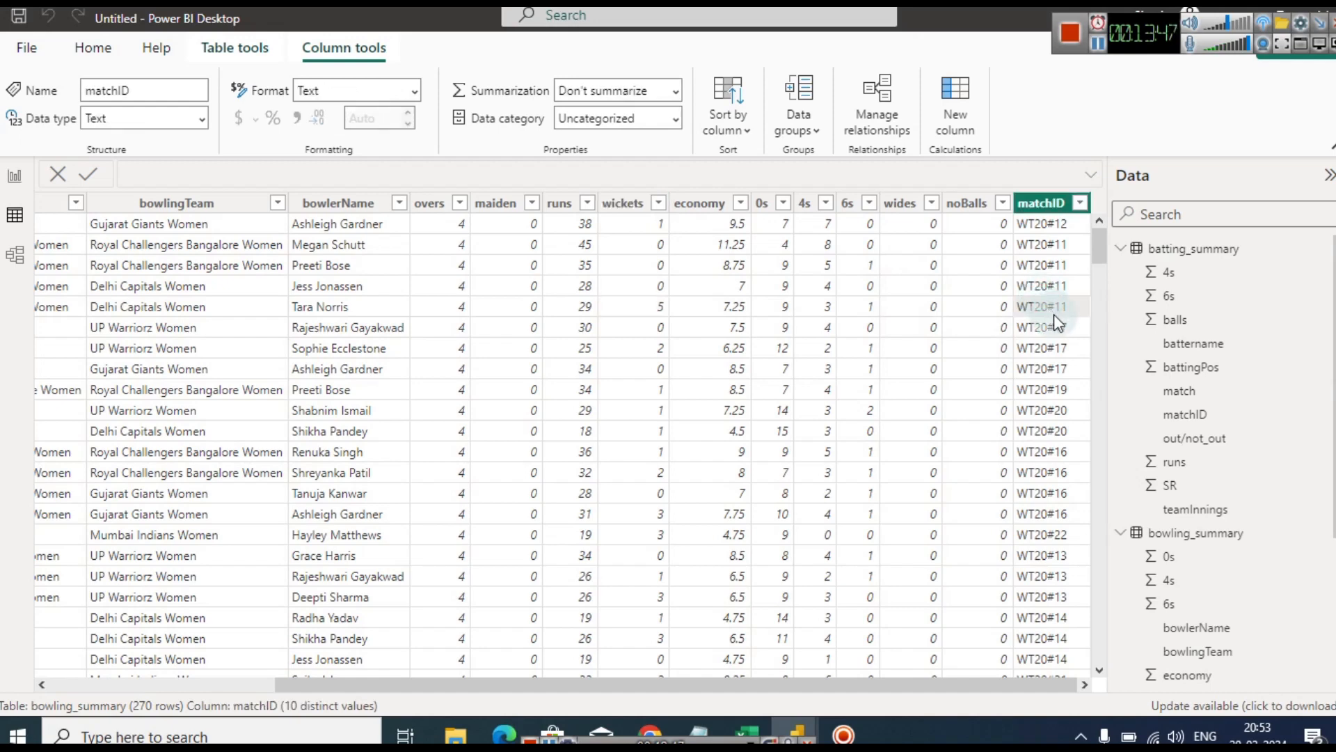
Arrange the model diagram with match_summary between batting_summary and bowling_summary, collapsing the Properties pane for more room
click(12, 260)
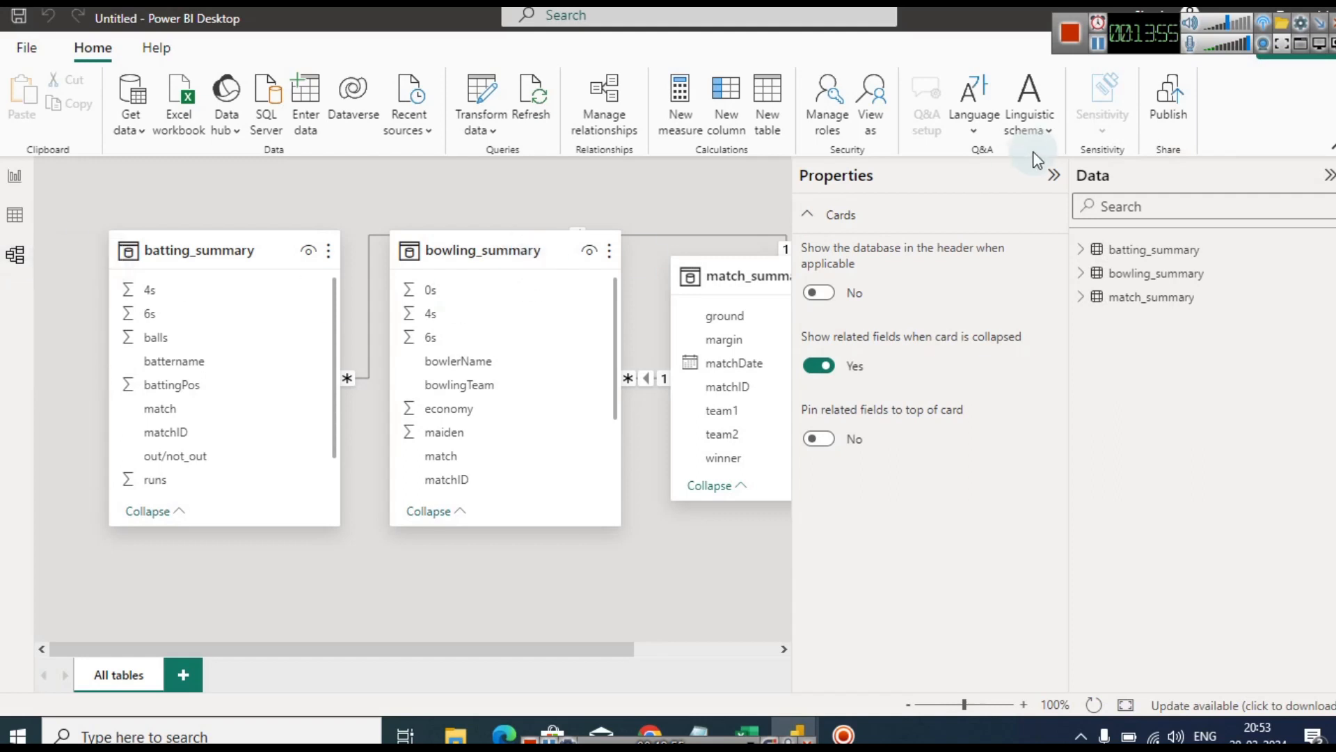
click(1053, 175)
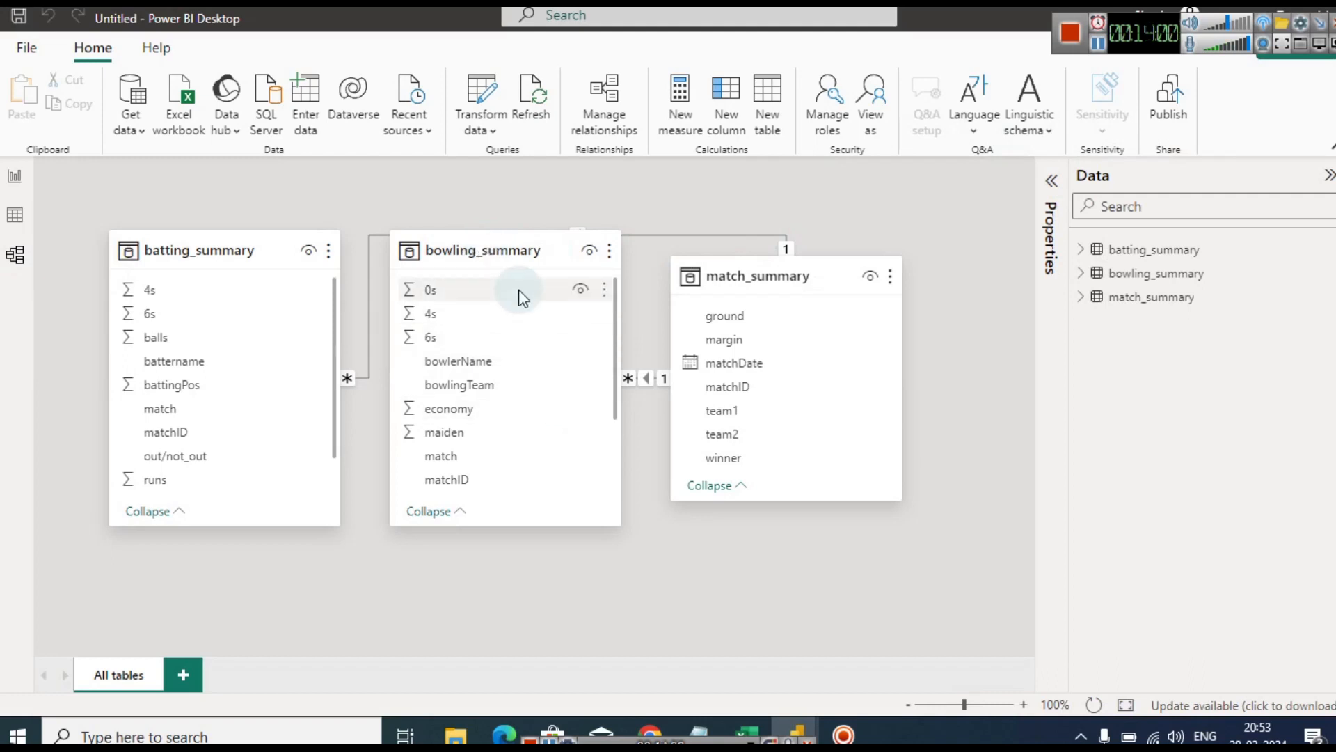
drag(487, 254, 473, 341)
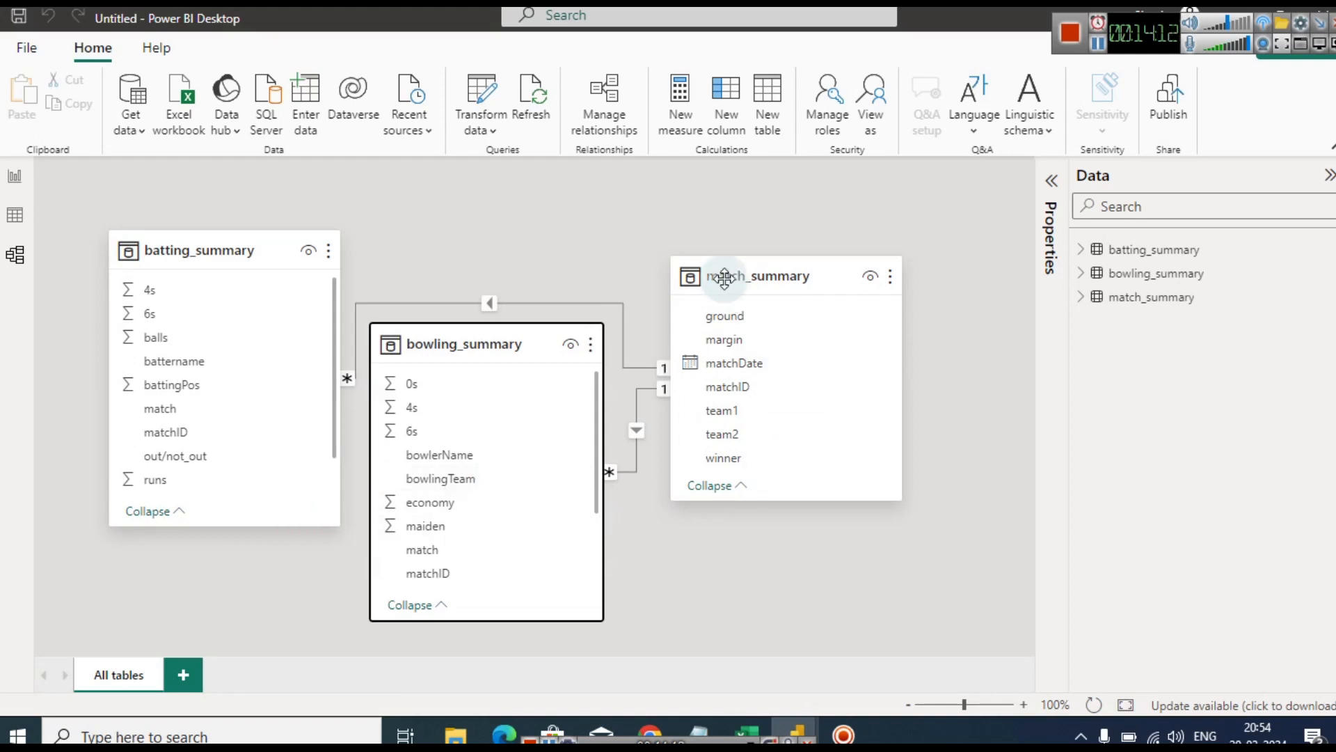
drag(716, 274, 450, 258)
drag(546, 230, 535, 230)
drag(437, 338, 818, 252)
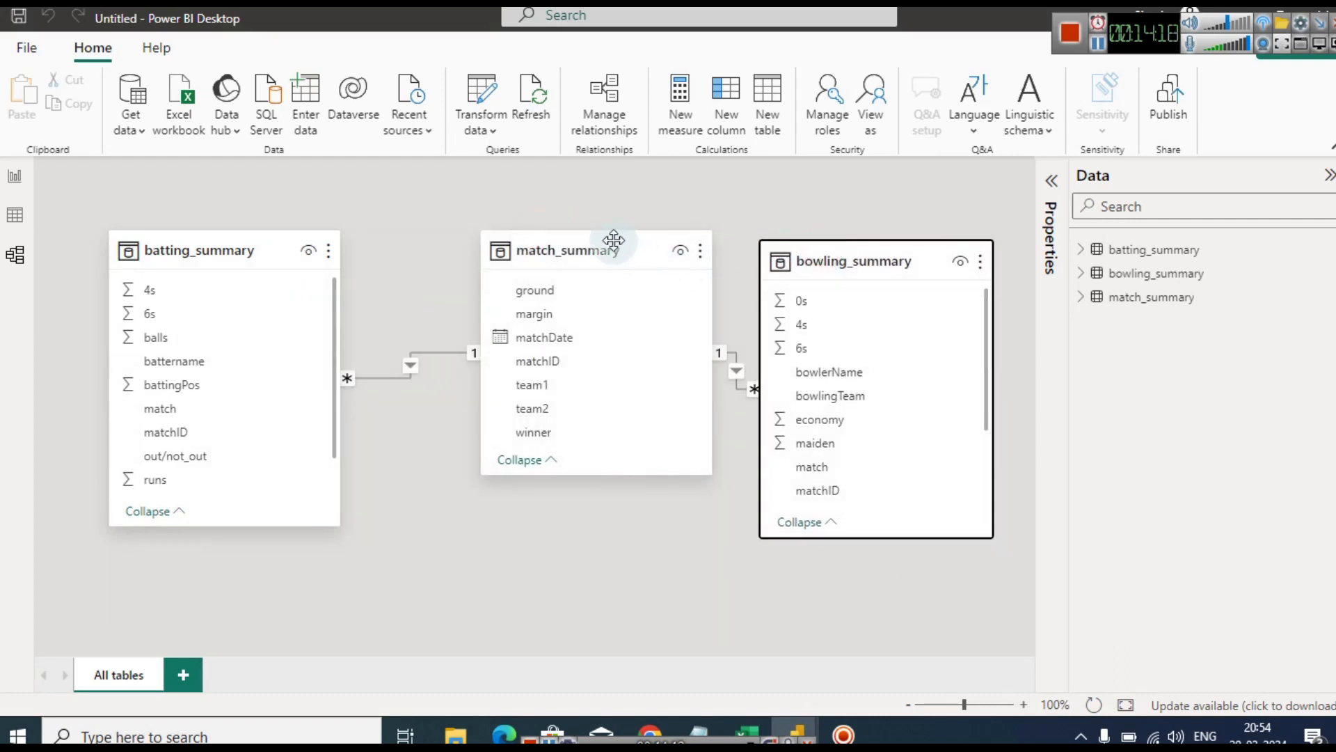
drag(599, 236, 572, 264)
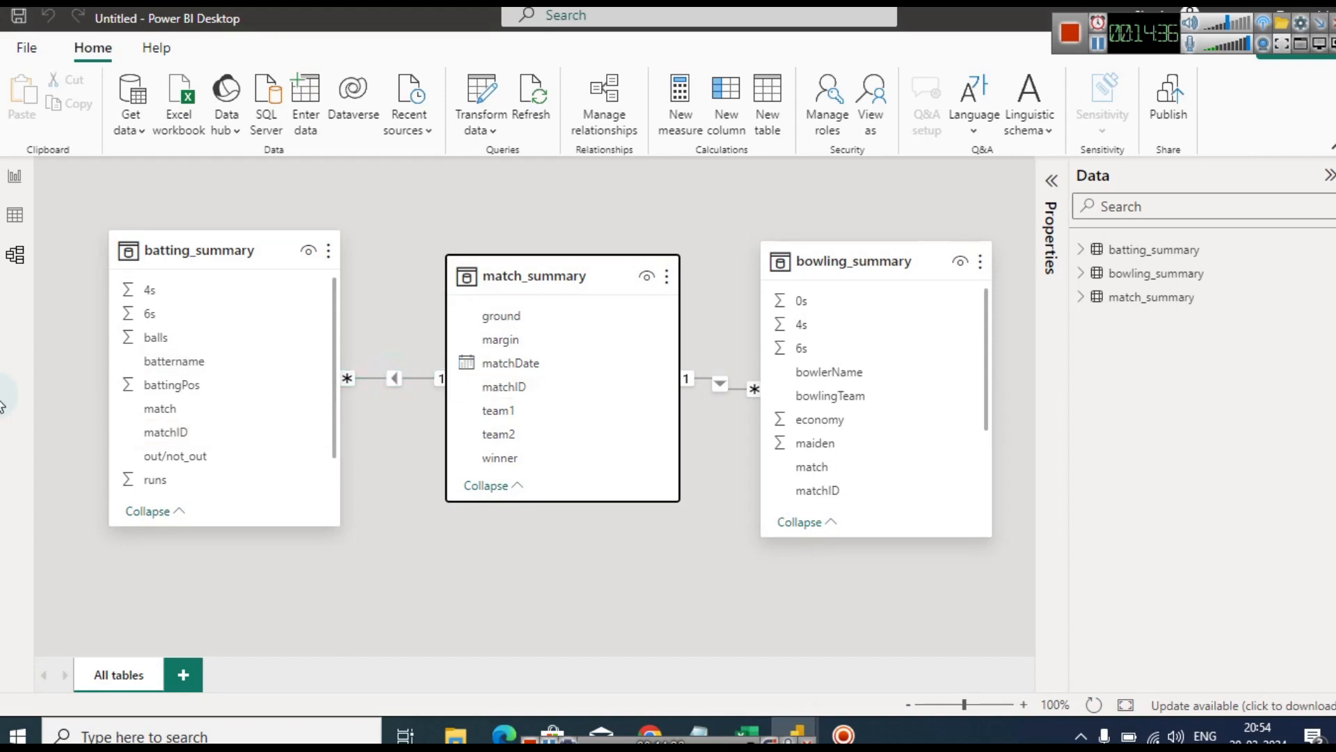
List the match_summary fields in the report view, and examine the winner column in that table's data
click(15, 182)
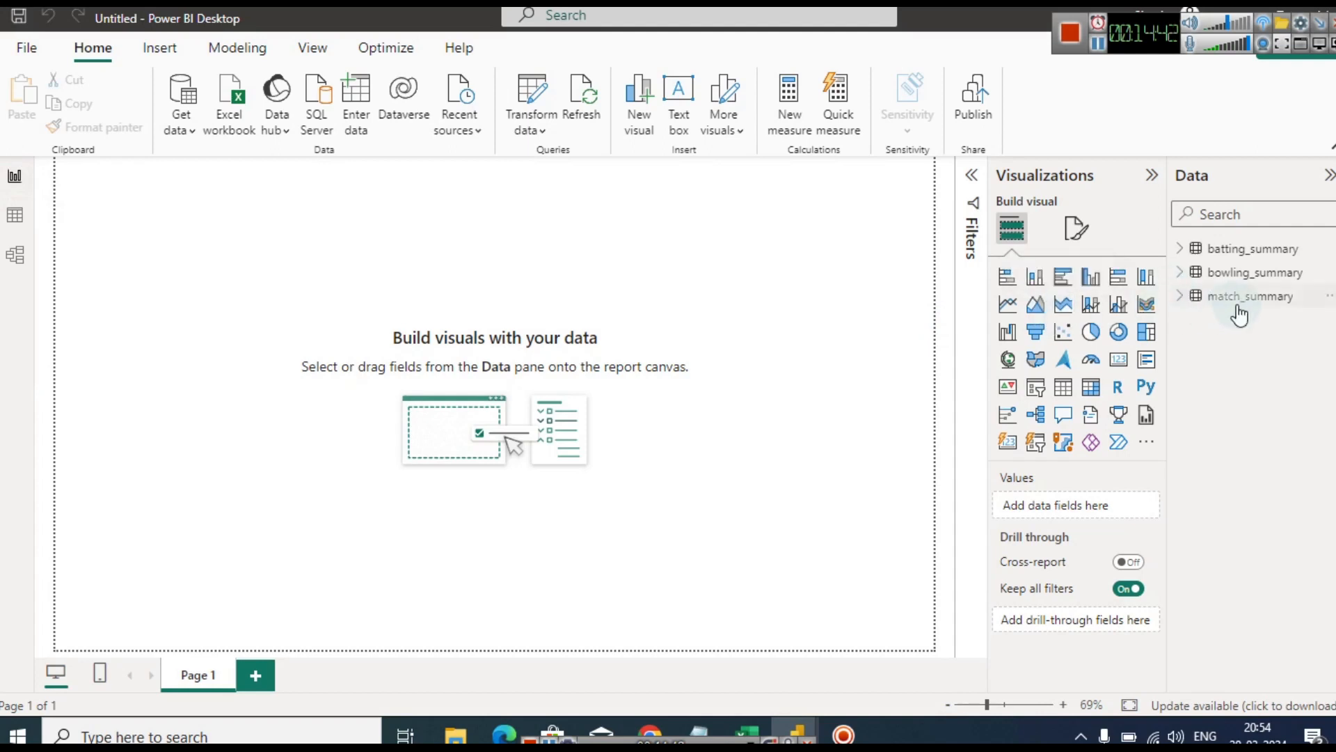
click(1178, 300)
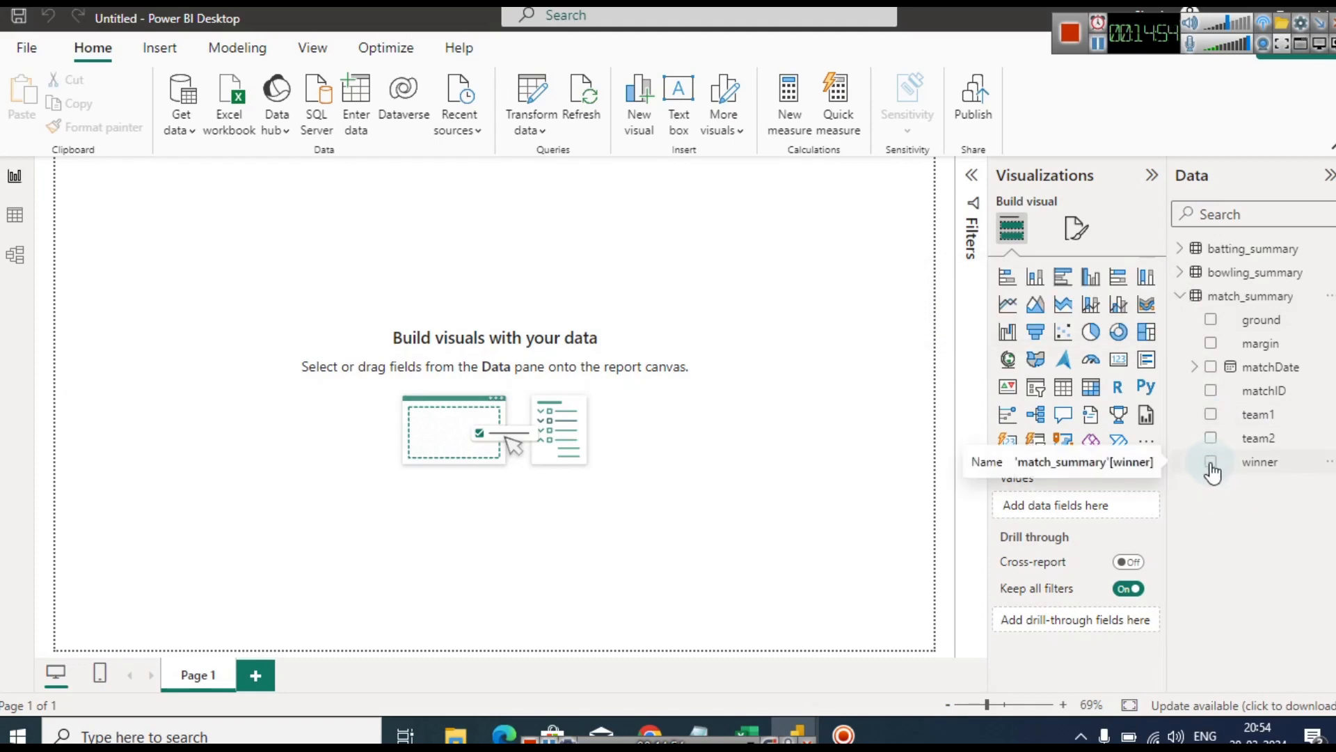
click(14, 215)
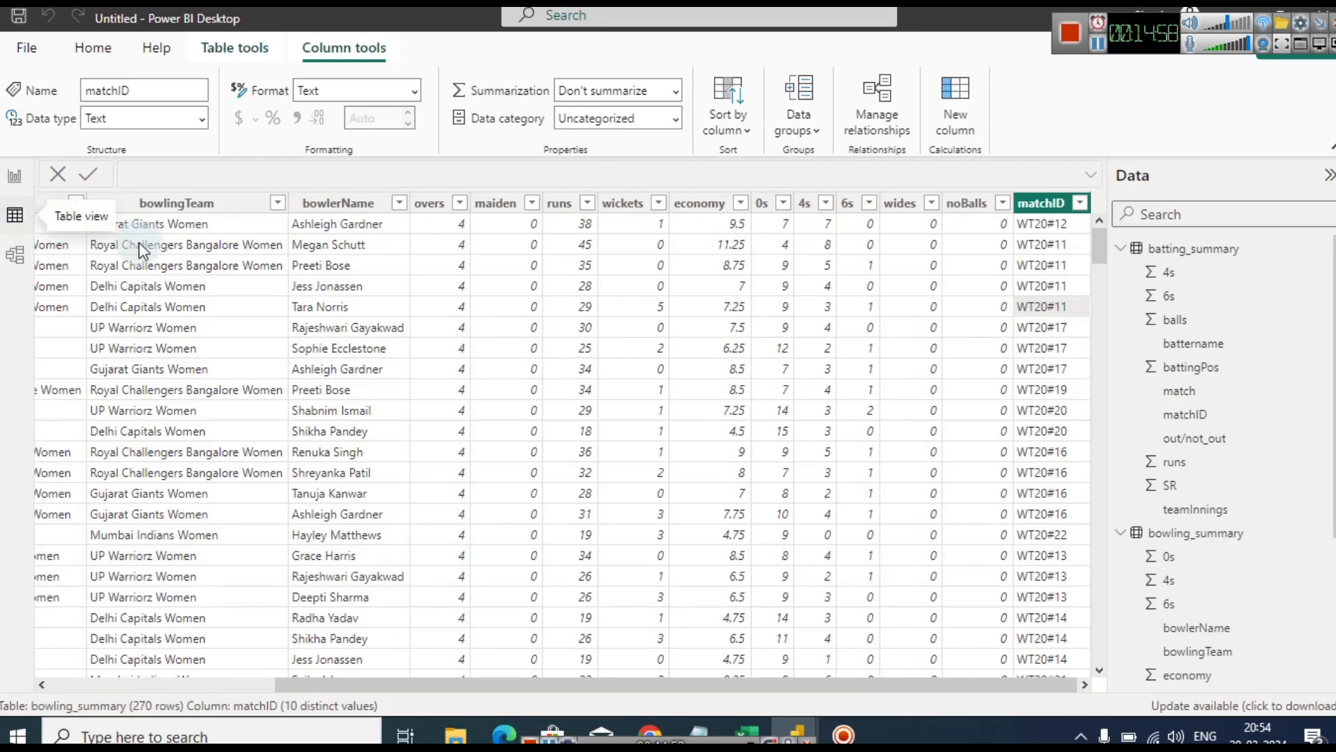
click(1121, 249)
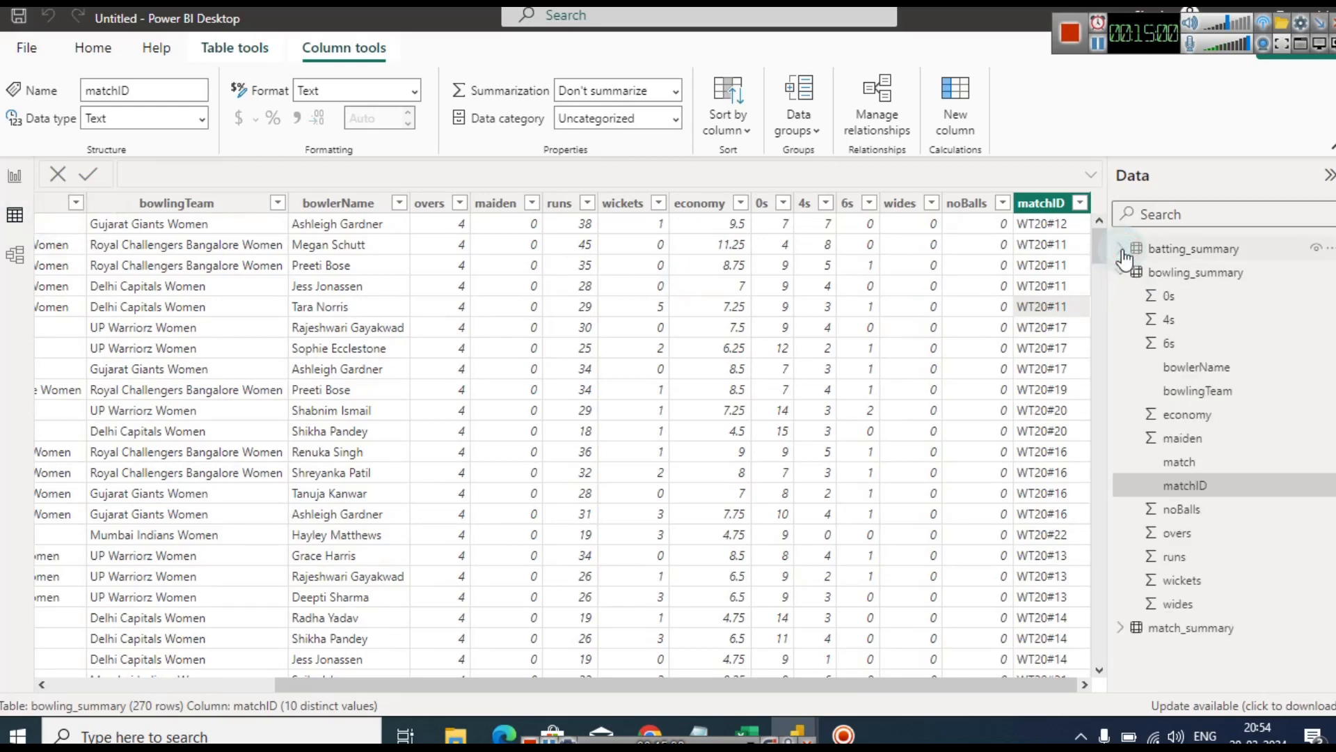
click(1119, 272)
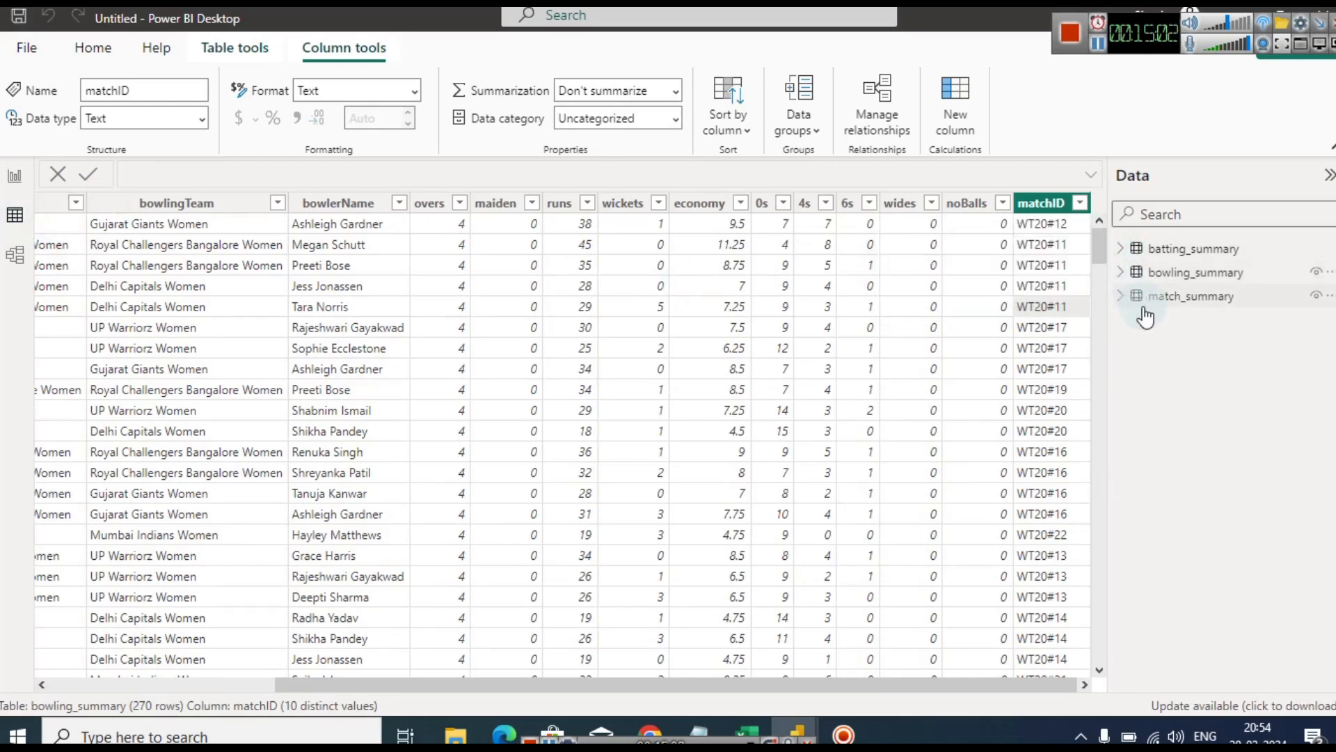
click(1181, 298)
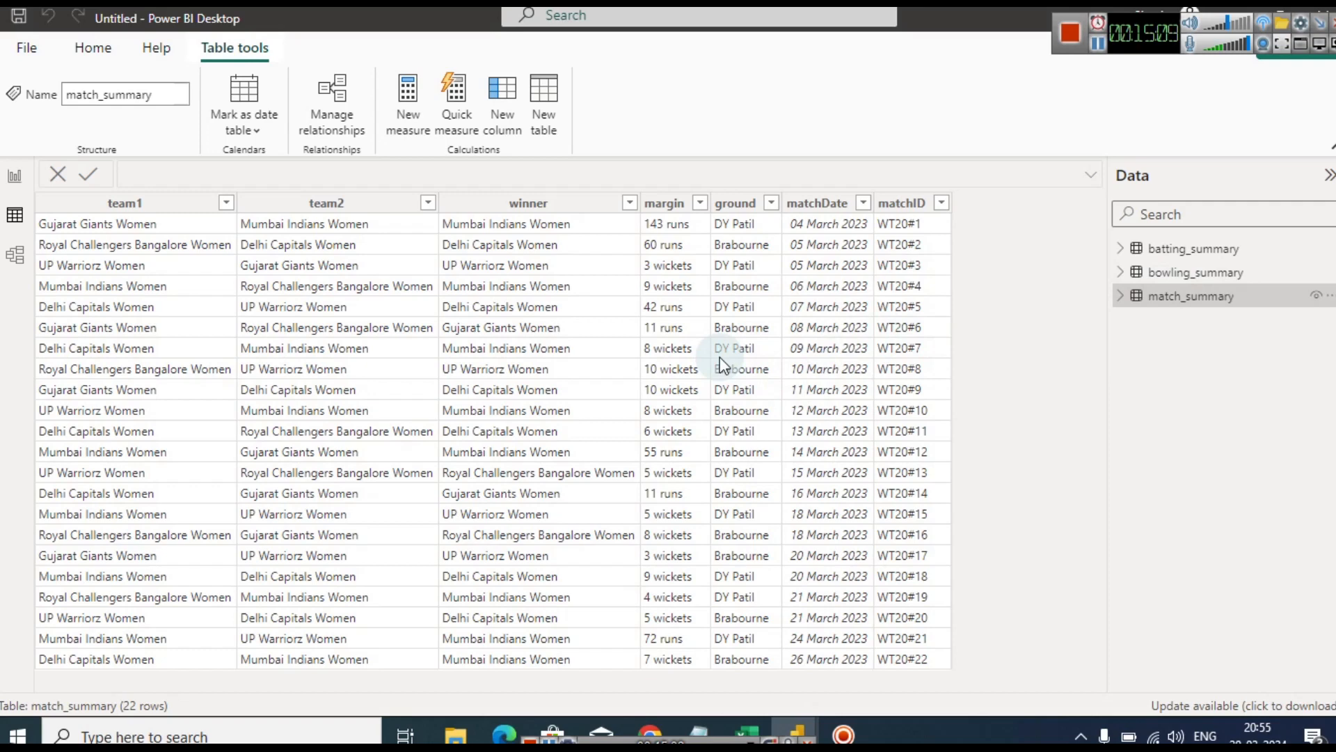
click(543, 203)
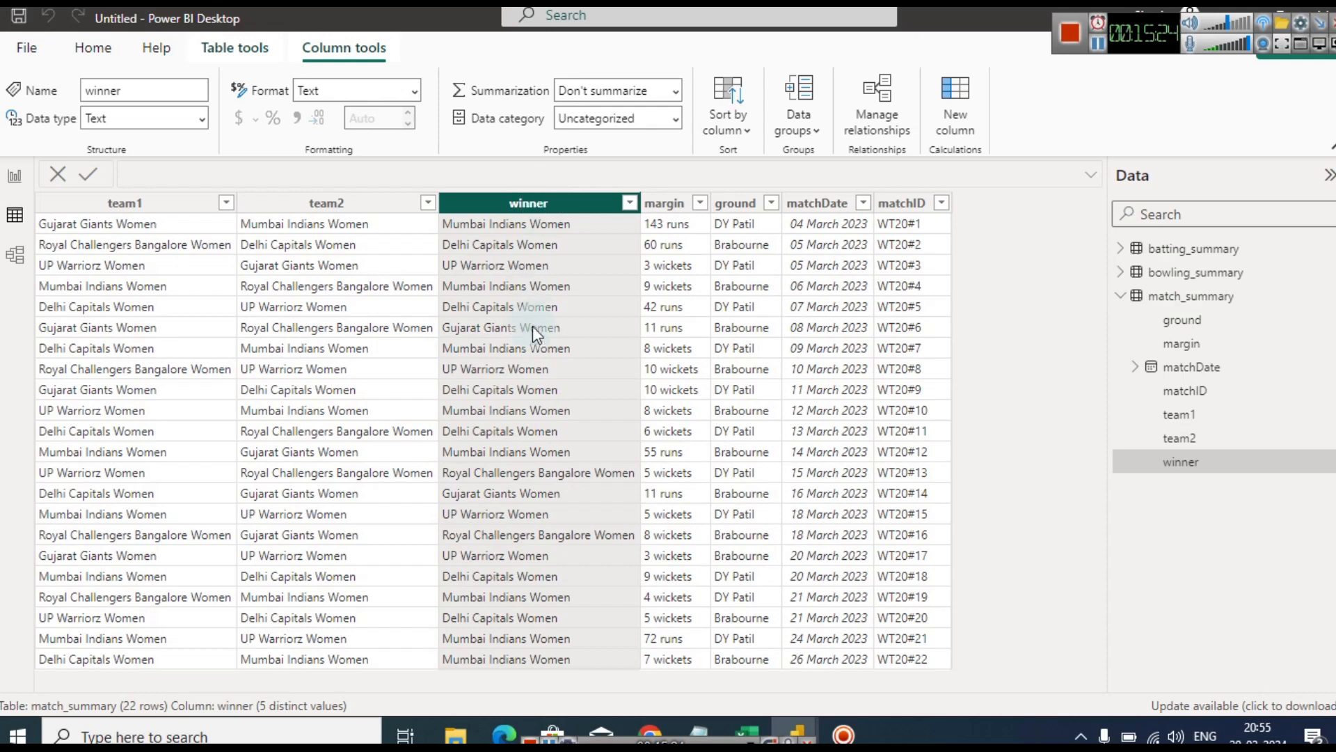
Add a pie chart to the empty report page and move it slightly inward from the page's upper-left corner
click(527, 224)
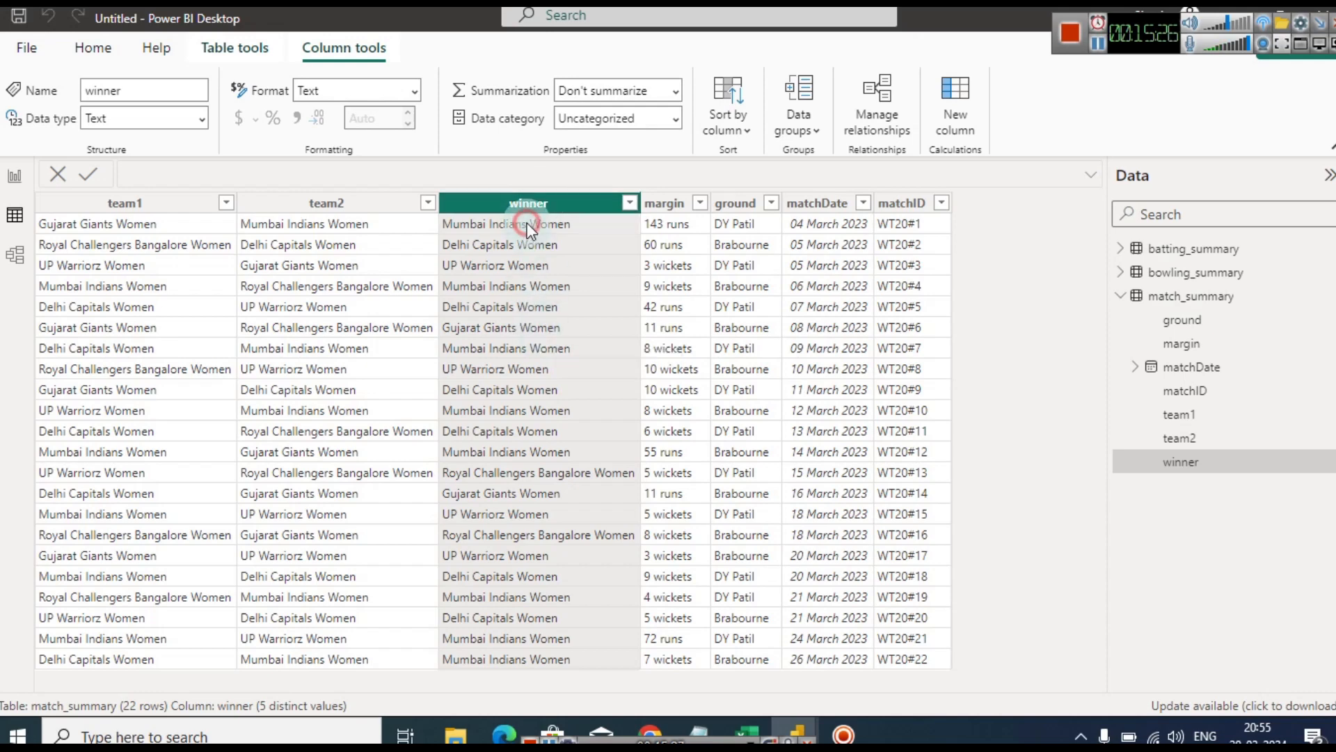
click(547, 210)
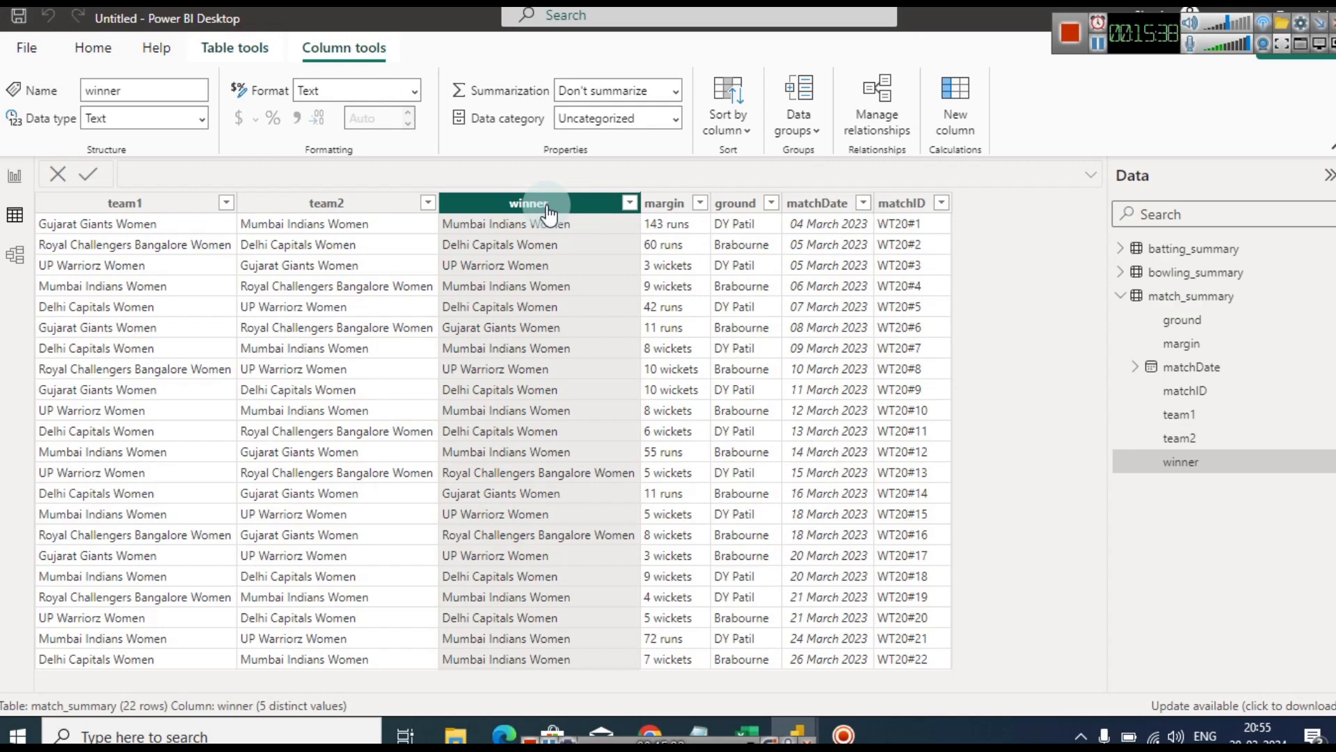
click(15, 177)
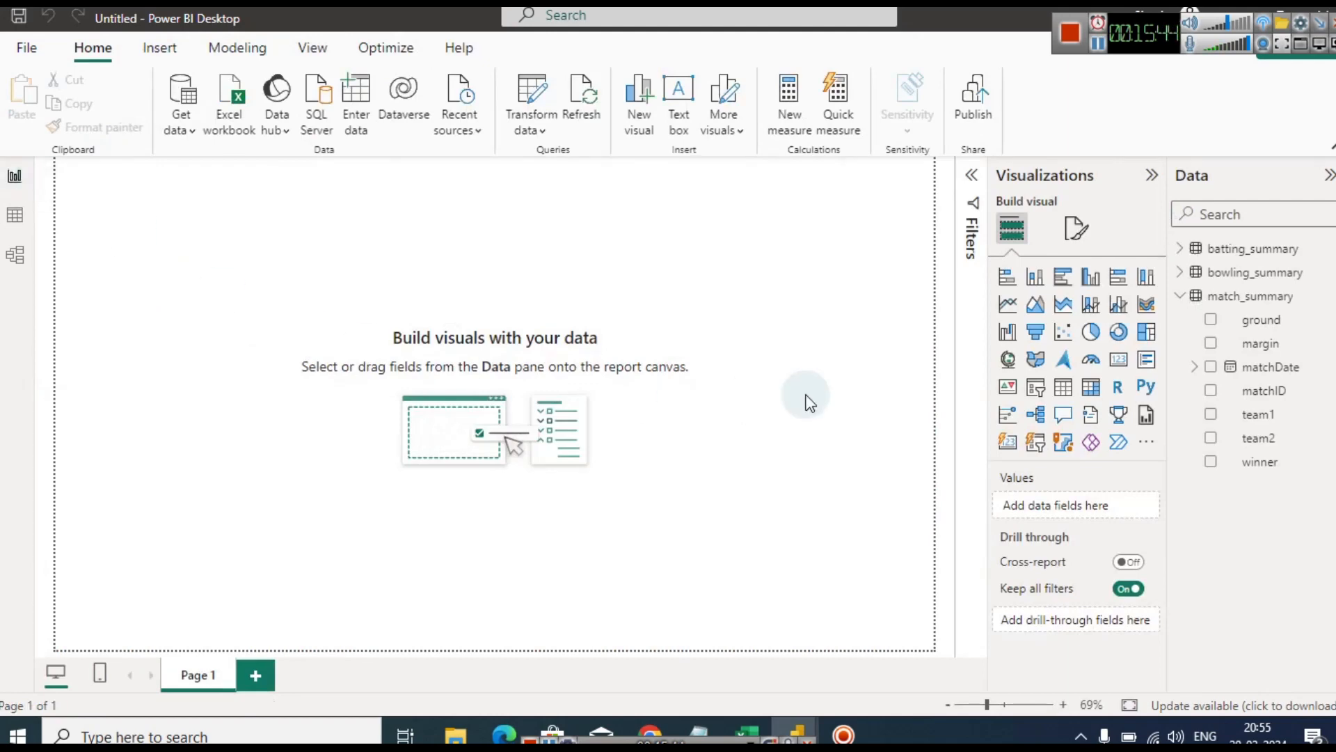
click(1090, 334)
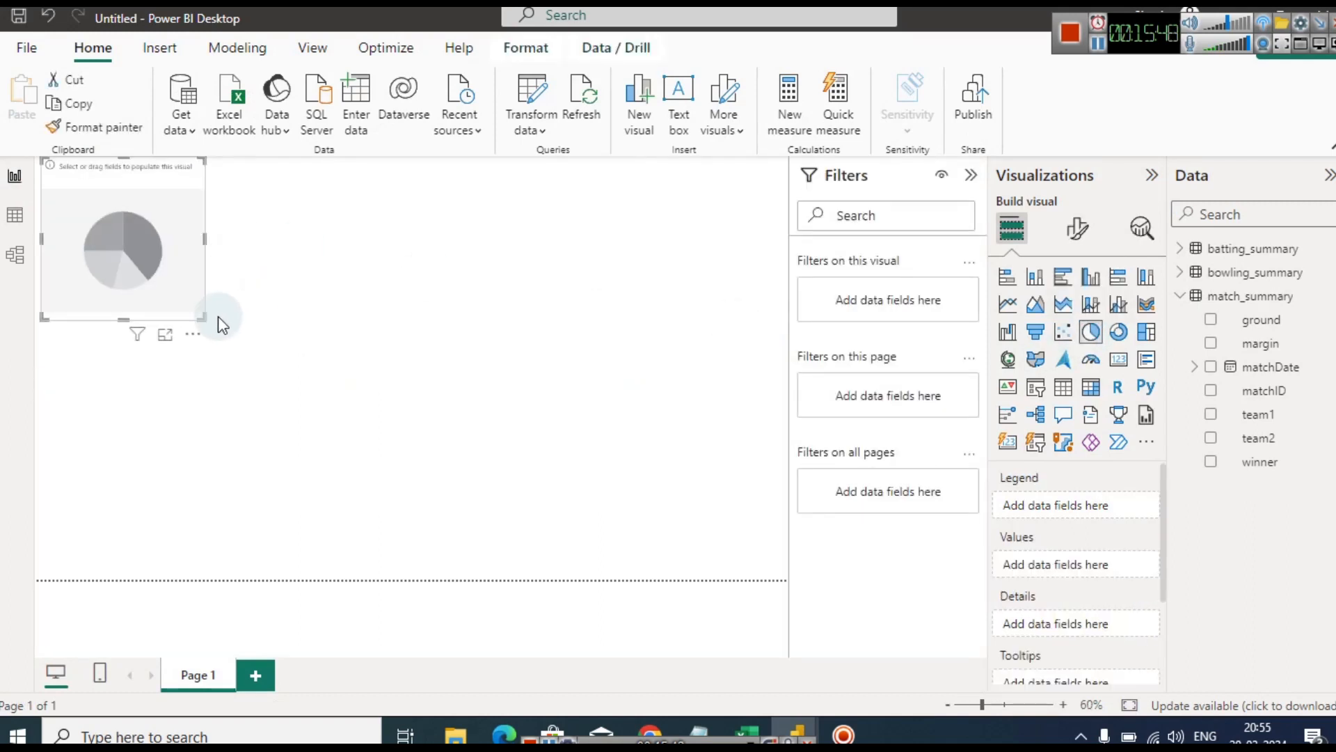
click(197, 319)
drag(165, 260, 202, 302)
click(289, 297)
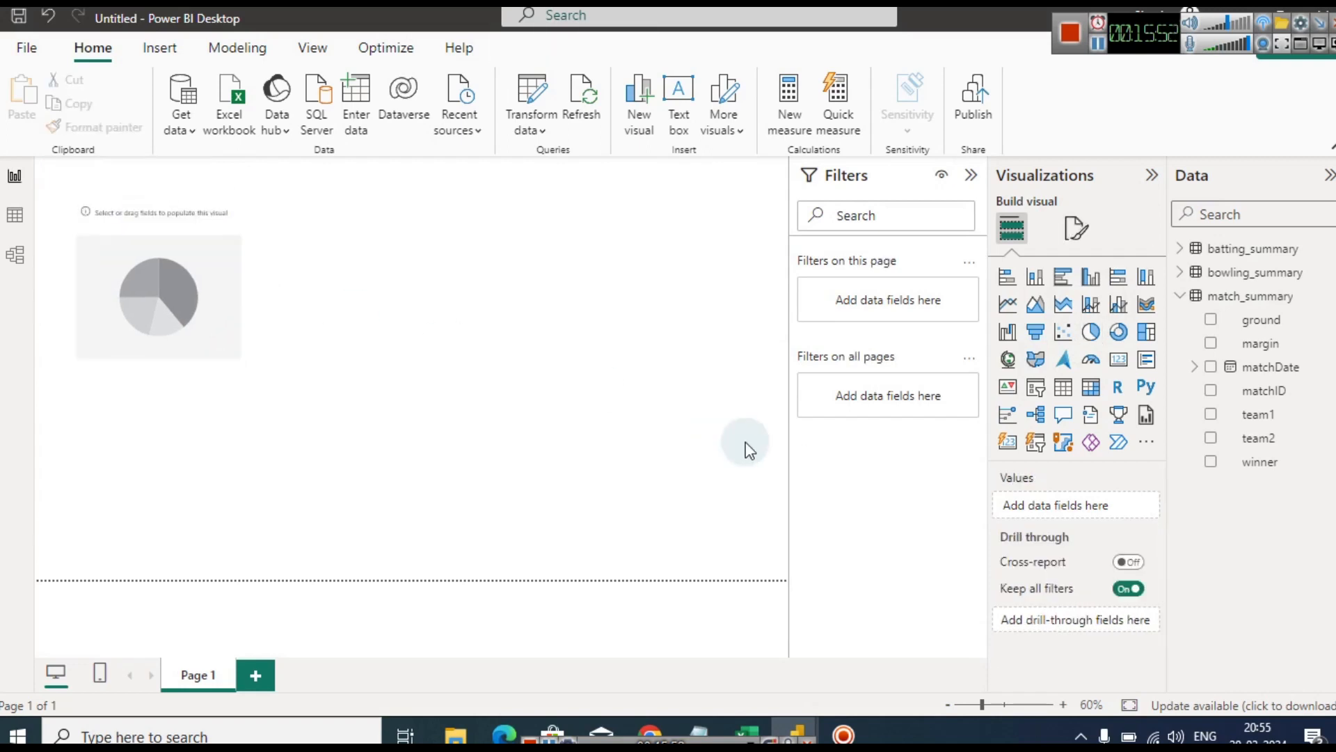
Set the winner field of match_summary as the pie chart's legend
click(204, 304)
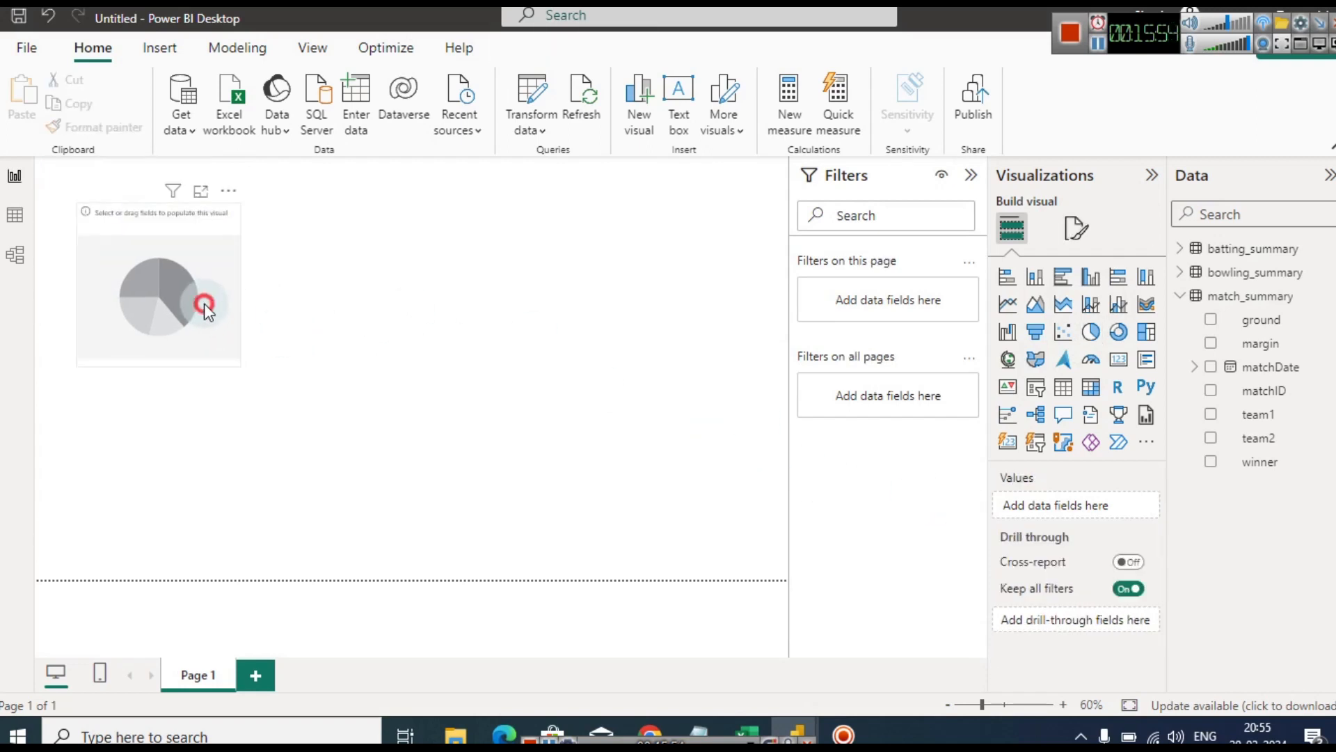
click(1102, 43)
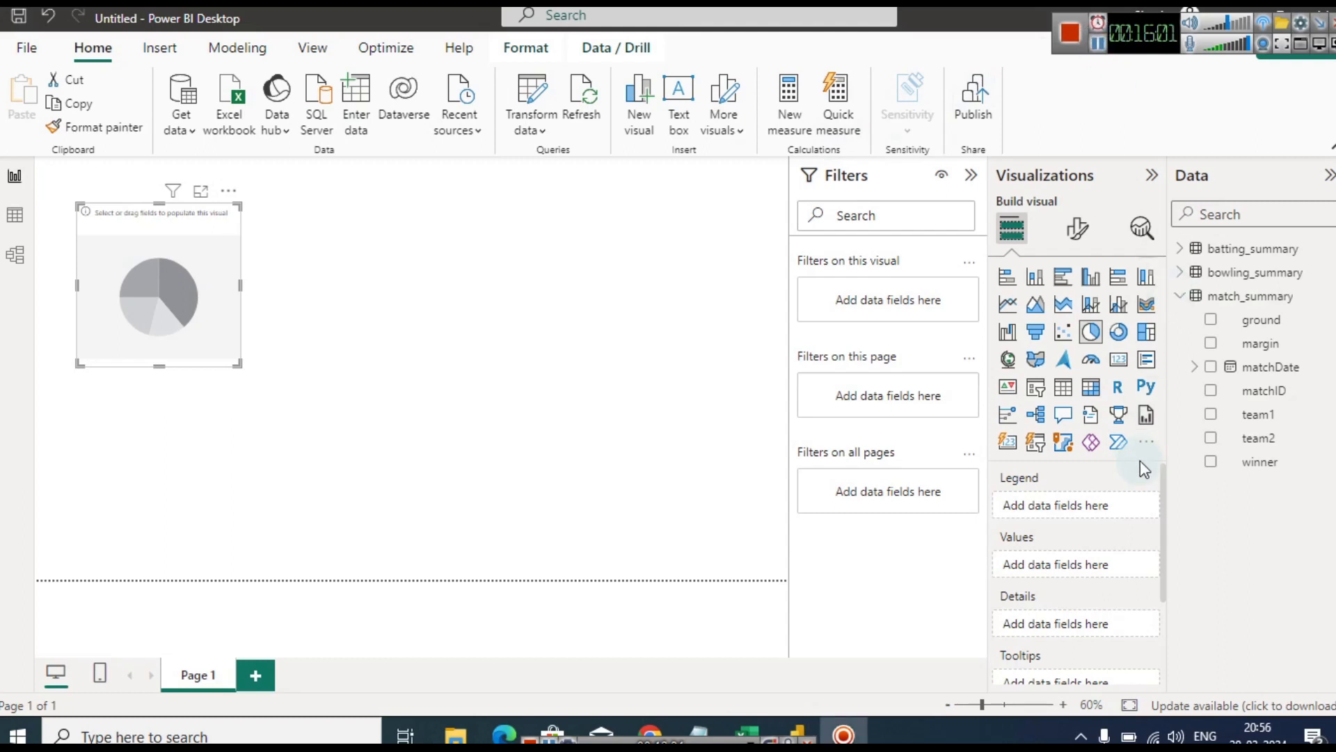
drag(1277, 463, 1089, 508)
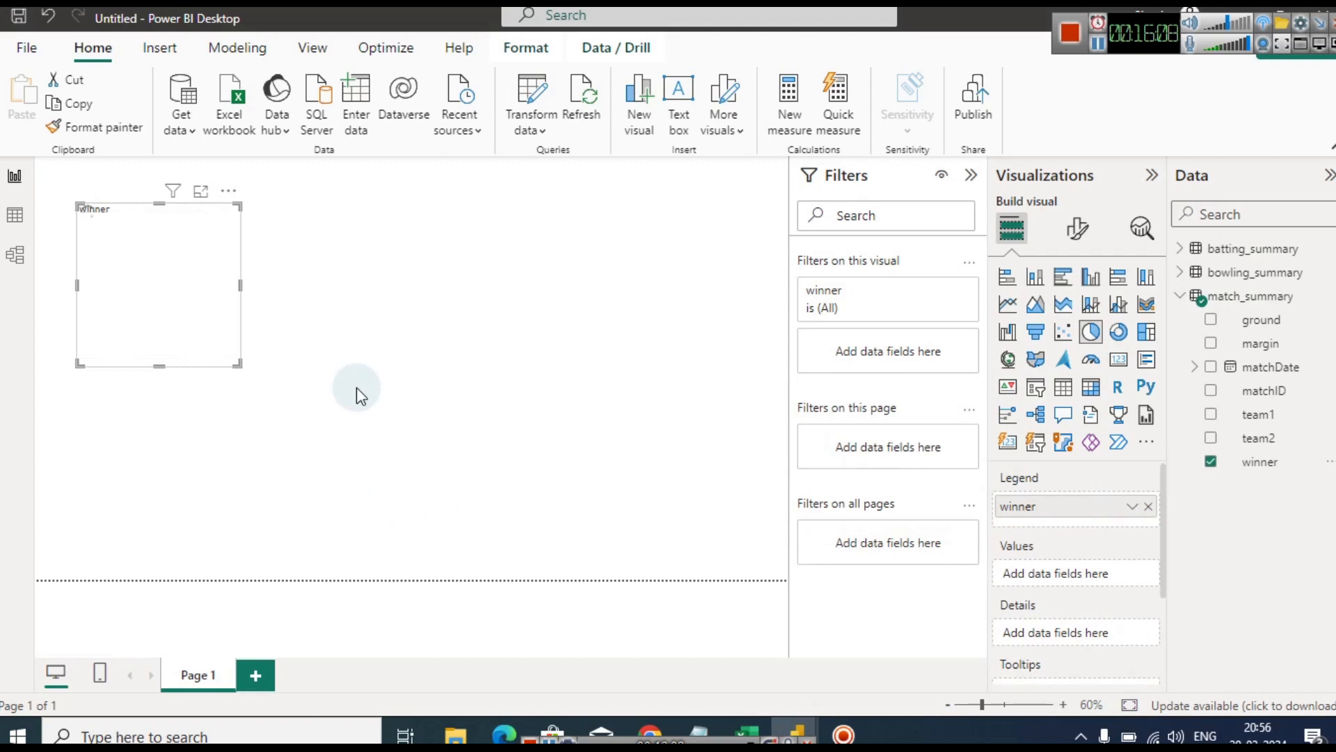
click(237, 364)
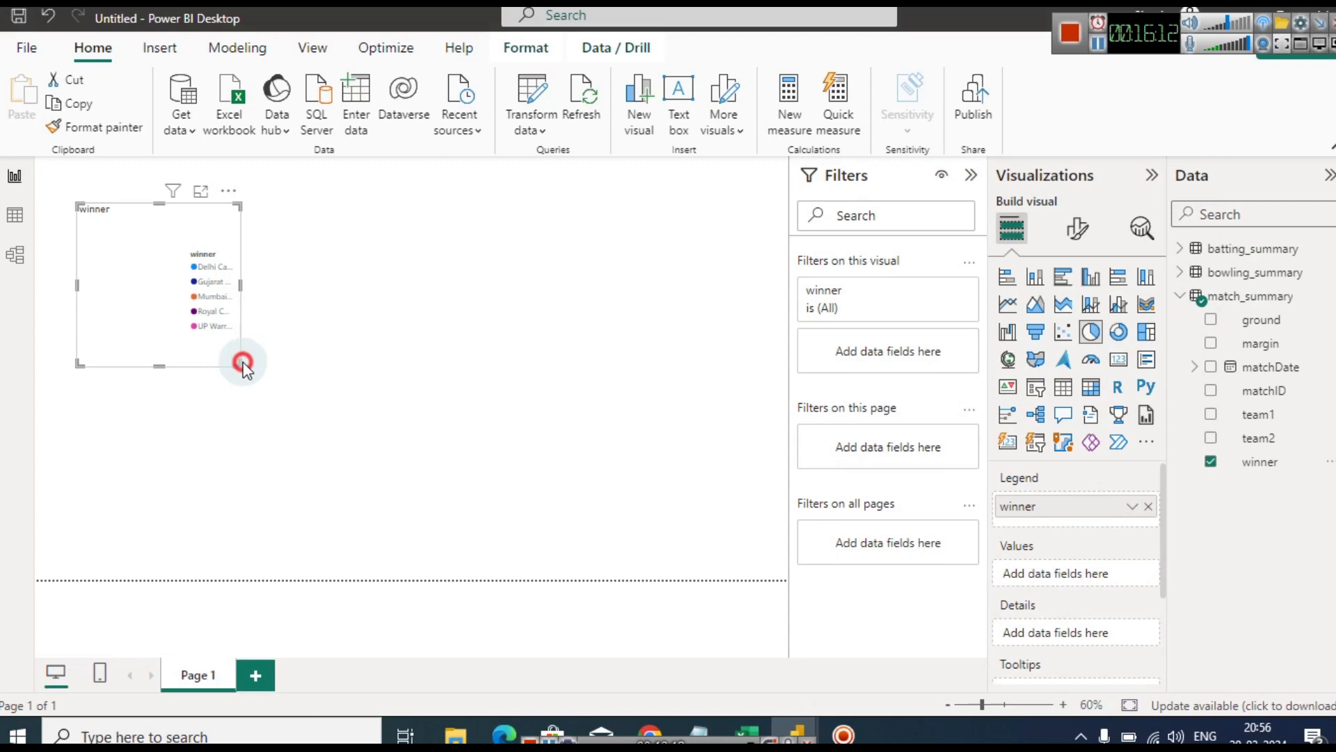
click(183, 280)
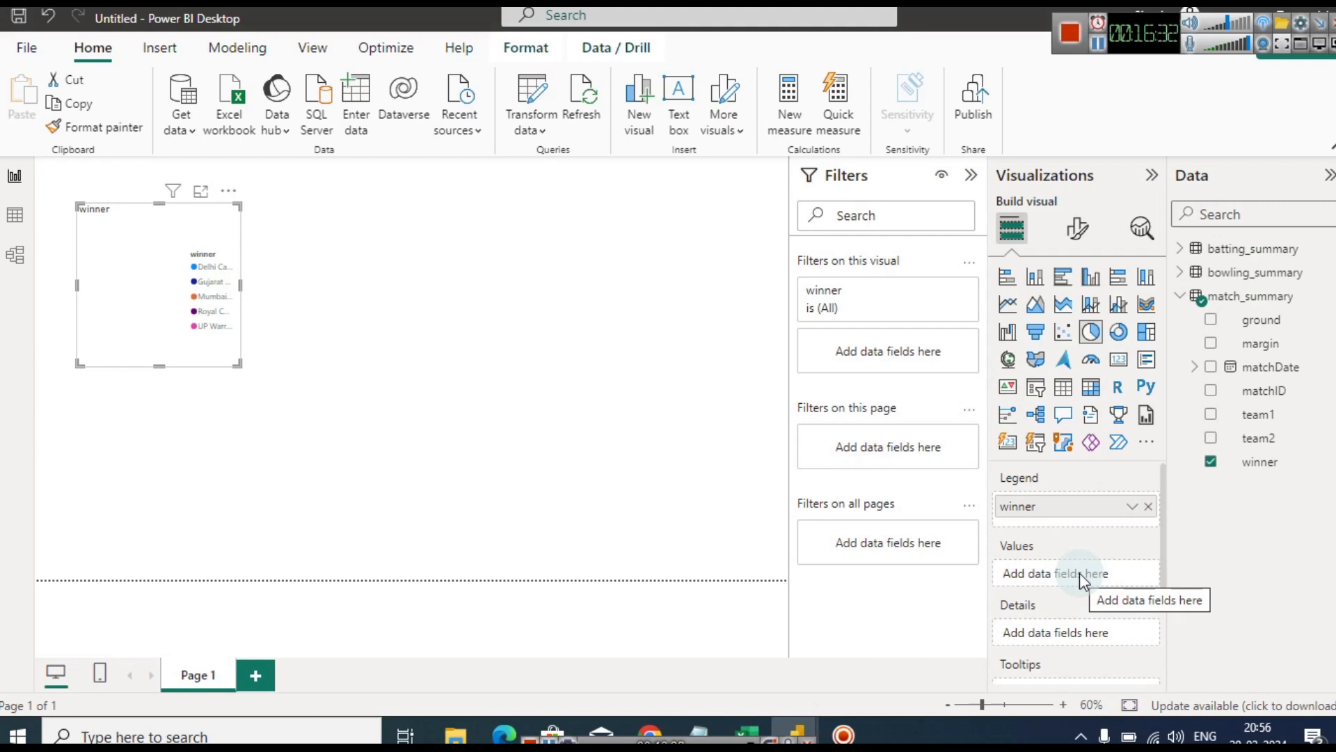
Check the matchID column in the match_summary data and add matchID as the pie chart's values
click(17, 219)
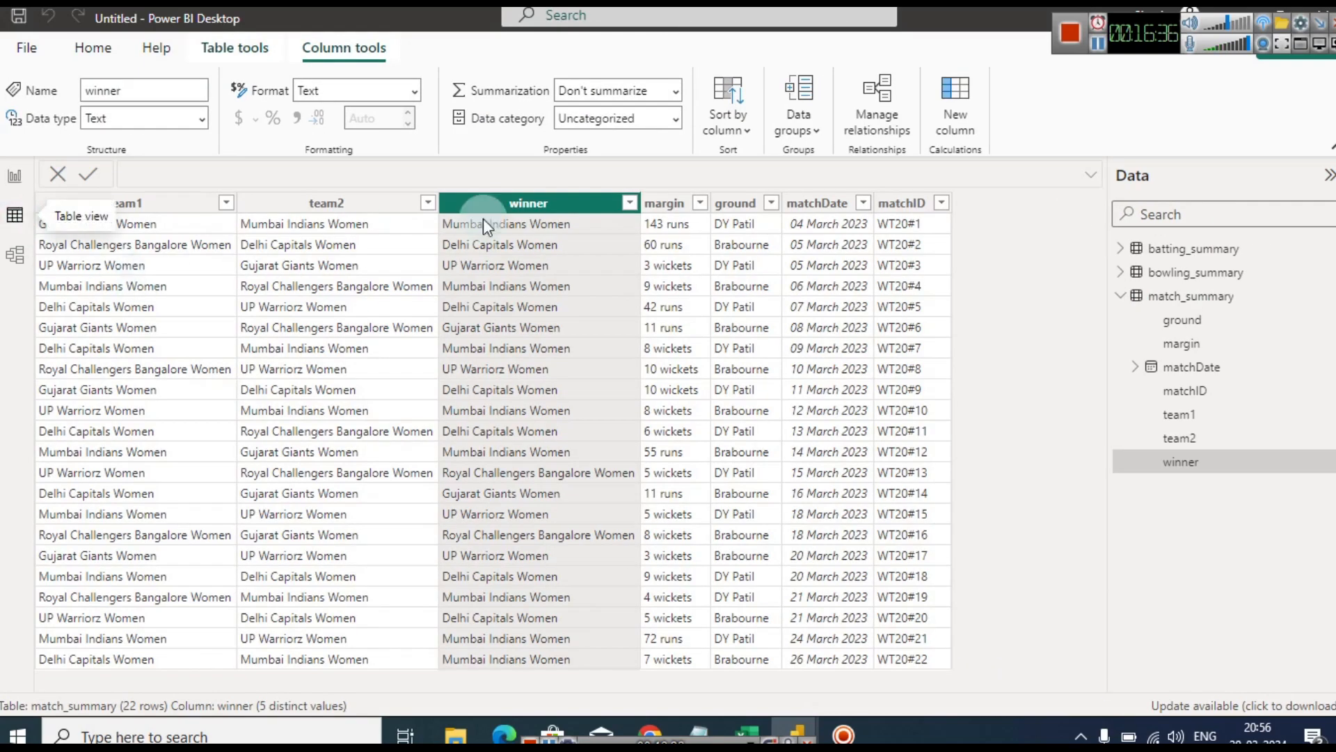
click(895, 204)
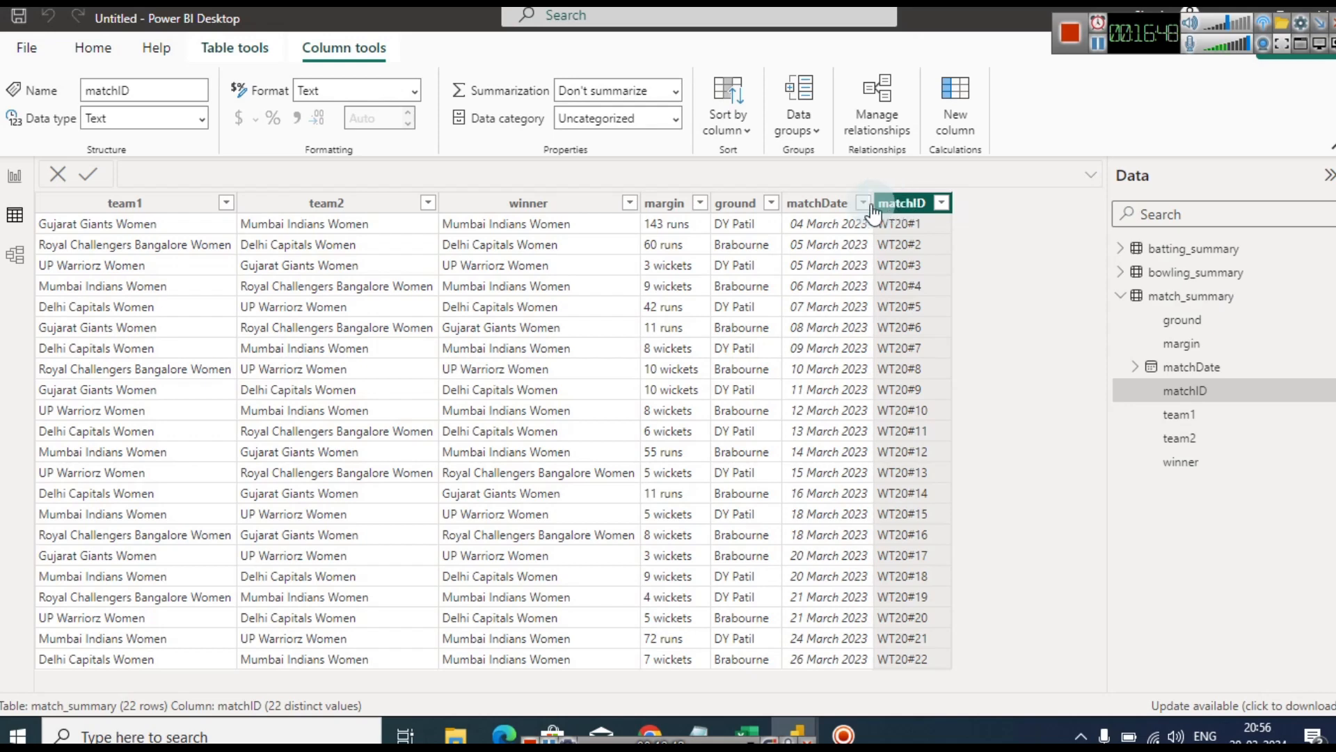
click(13, 181)
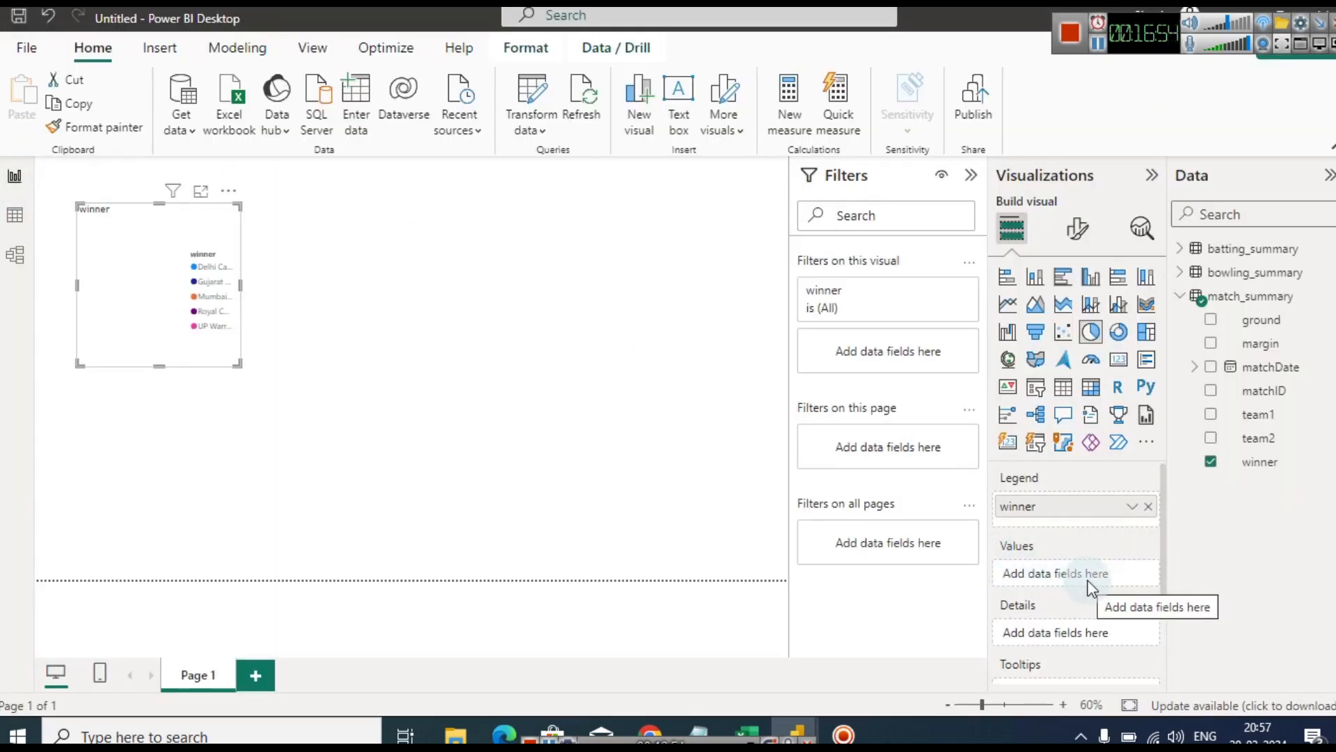
click(1268, 394)
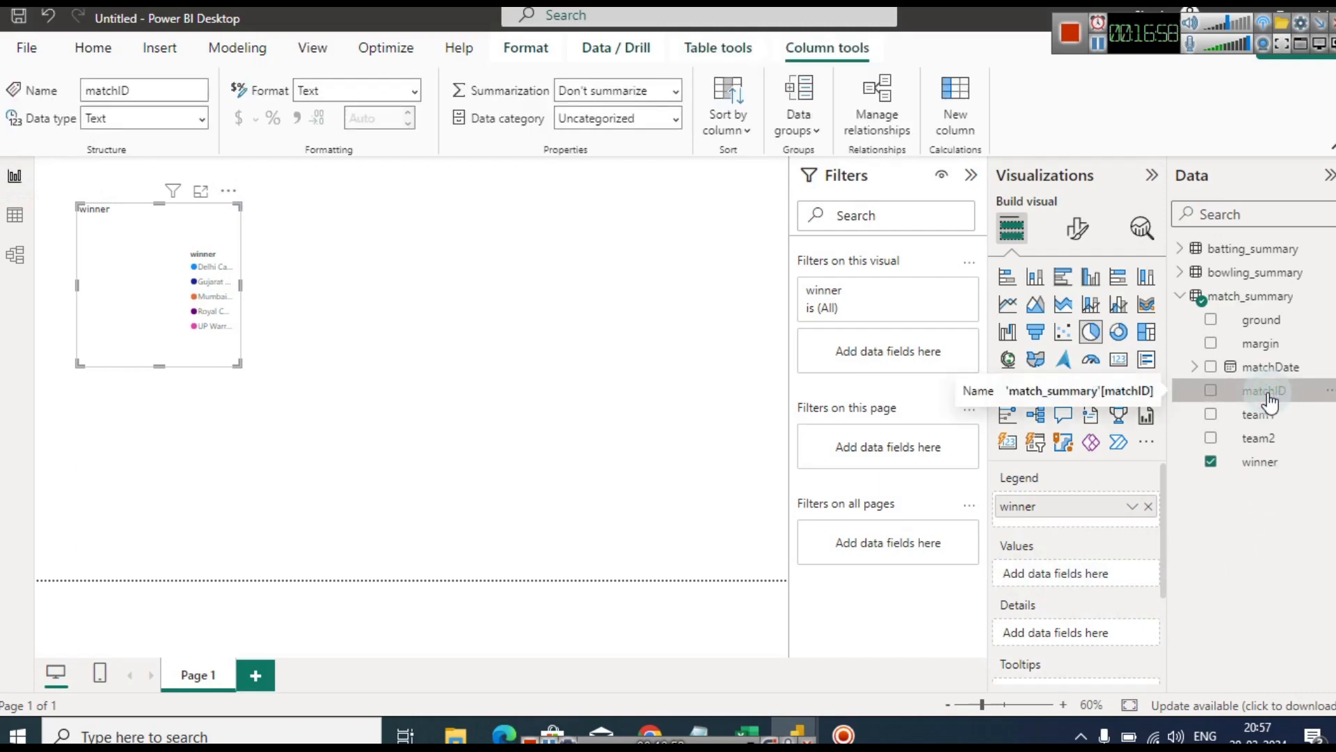
drag(1269, 402, 1096, 574)
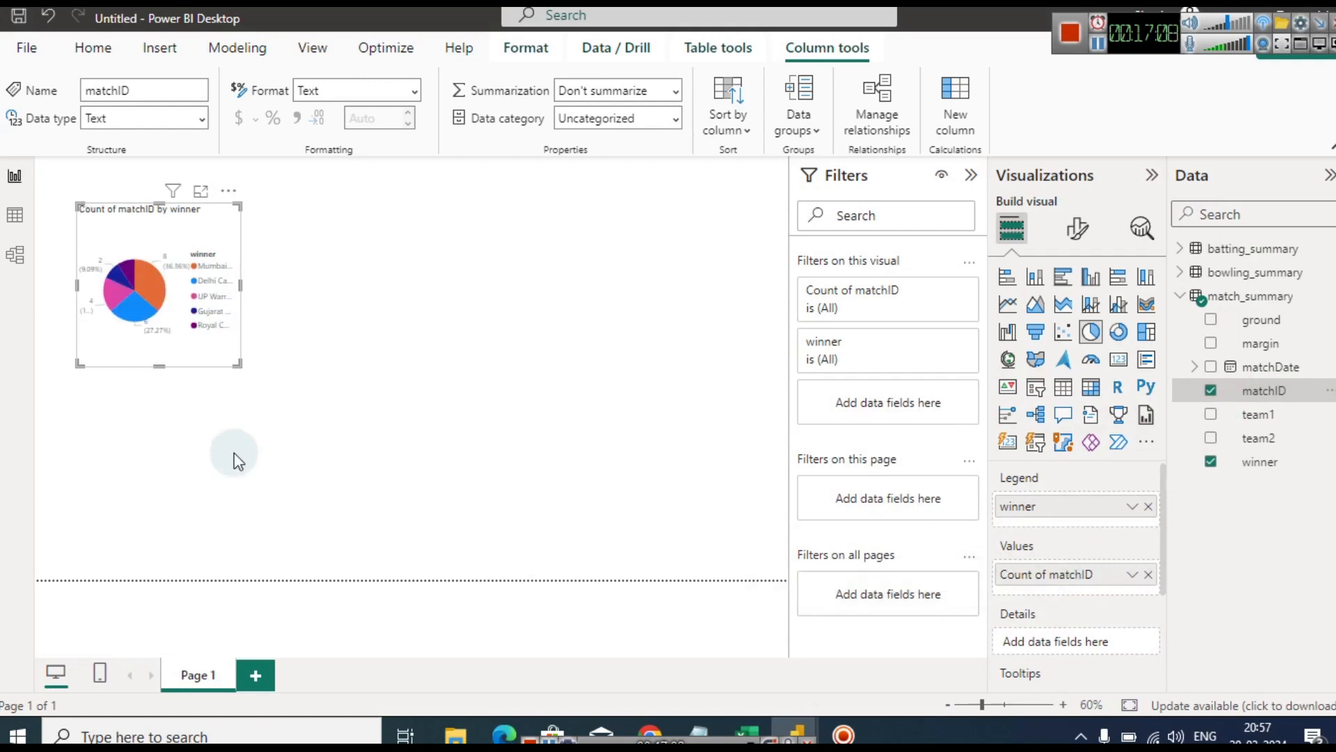
Enlarge the pie chart on the report page and inspect the match counts of its team slices
drag(235, 360, 344, 512)
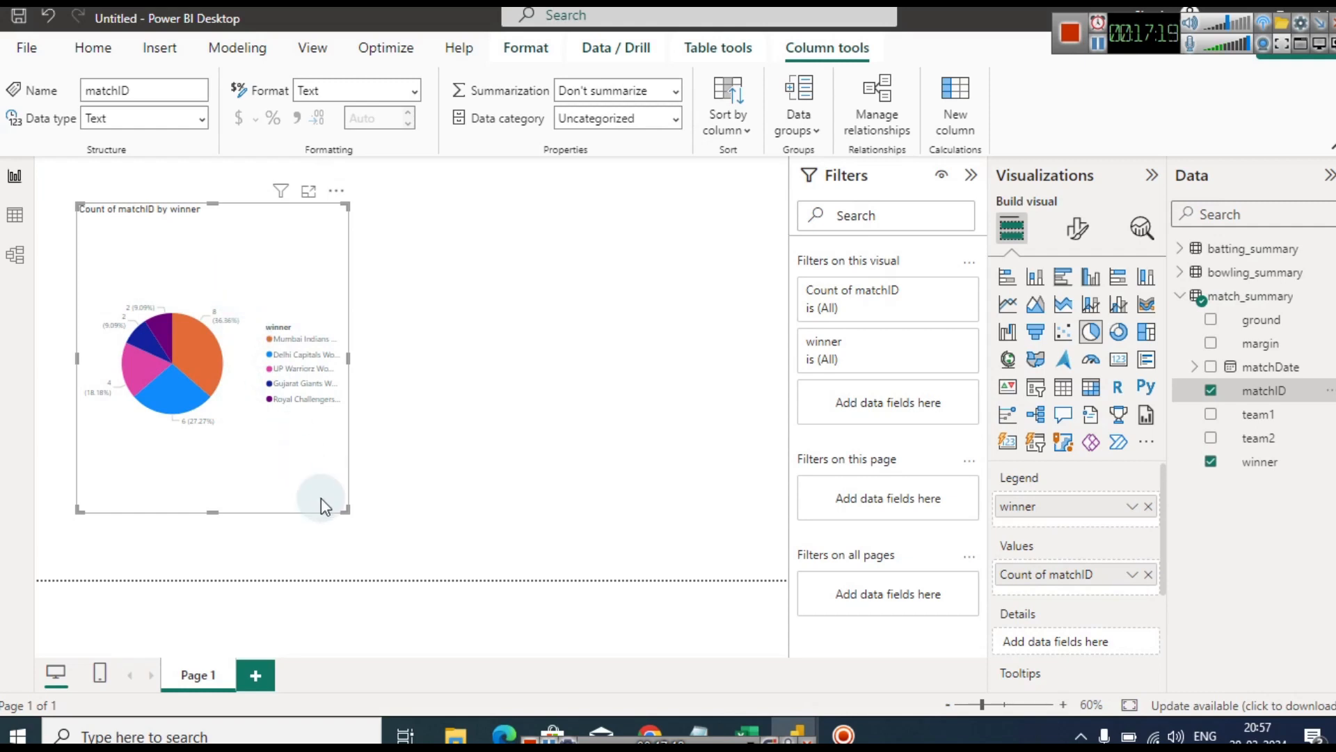
mouse_move(216, 351)
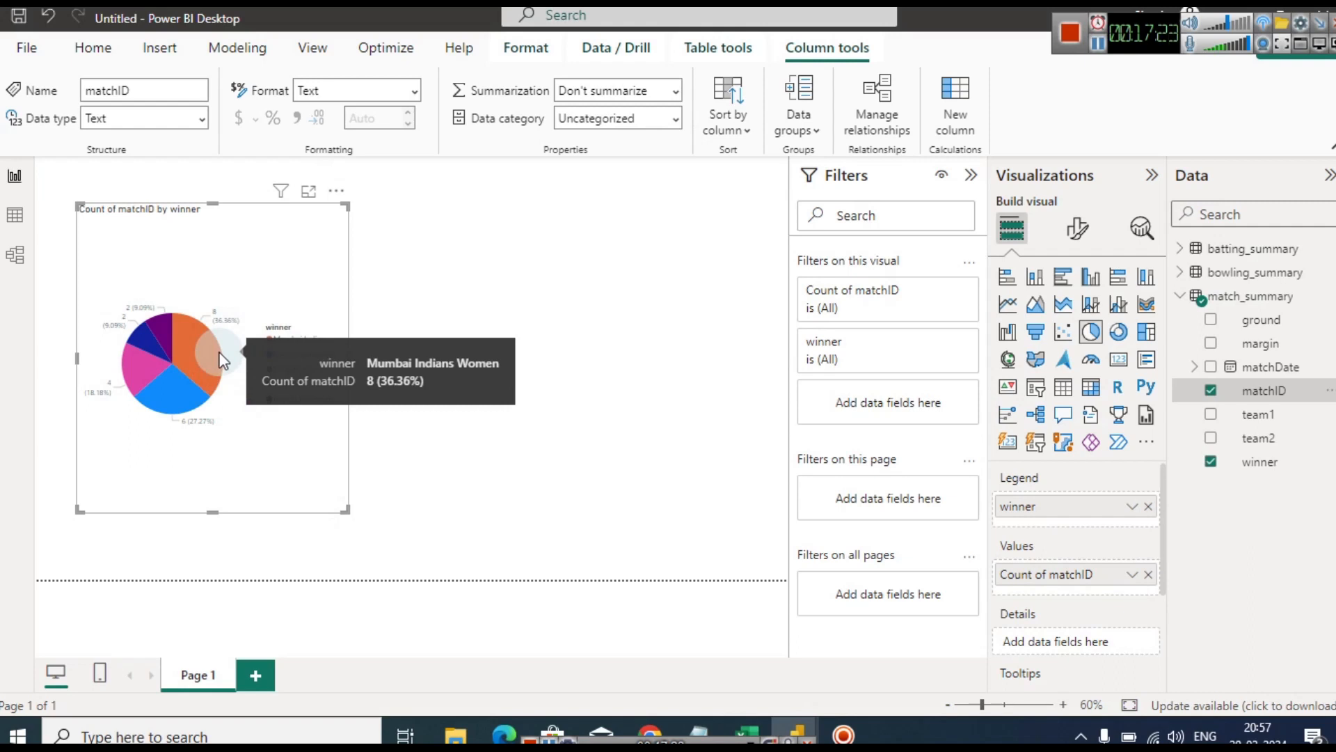
mouse_move(178, 392)
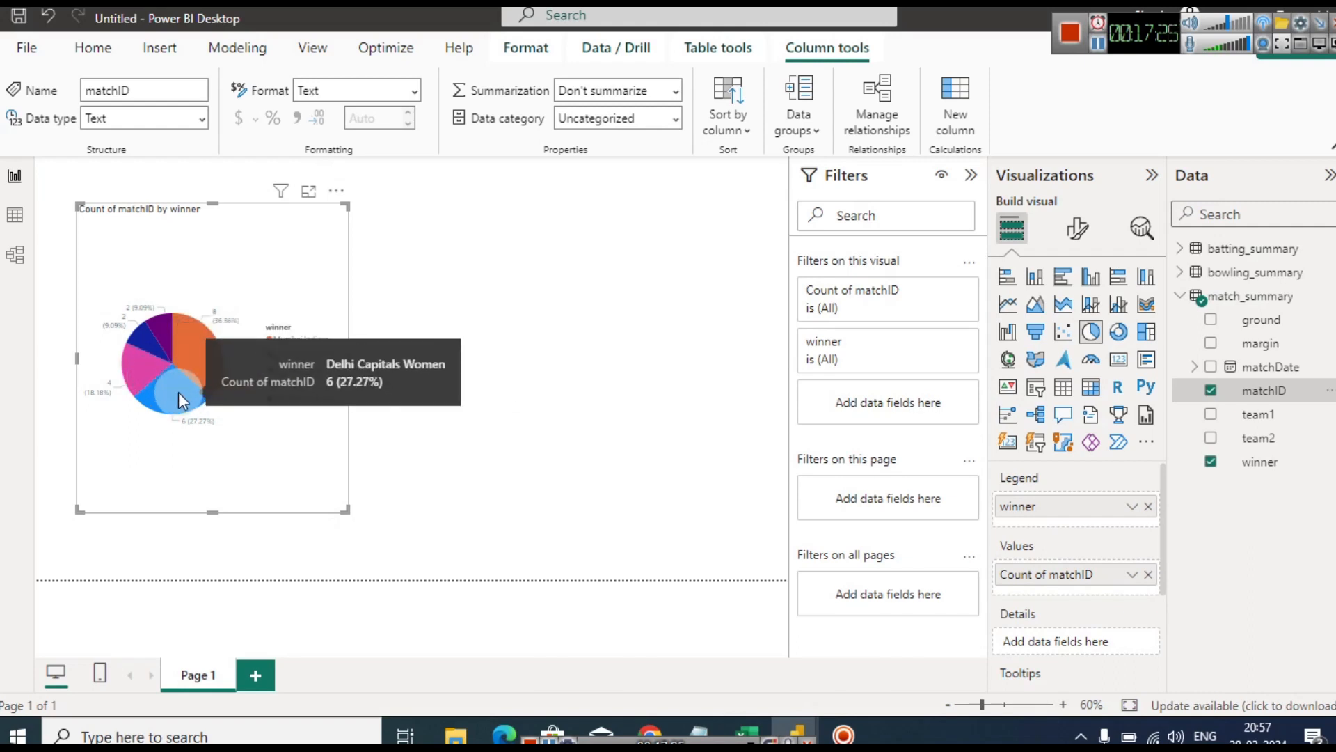
mouse_move(133, 377)
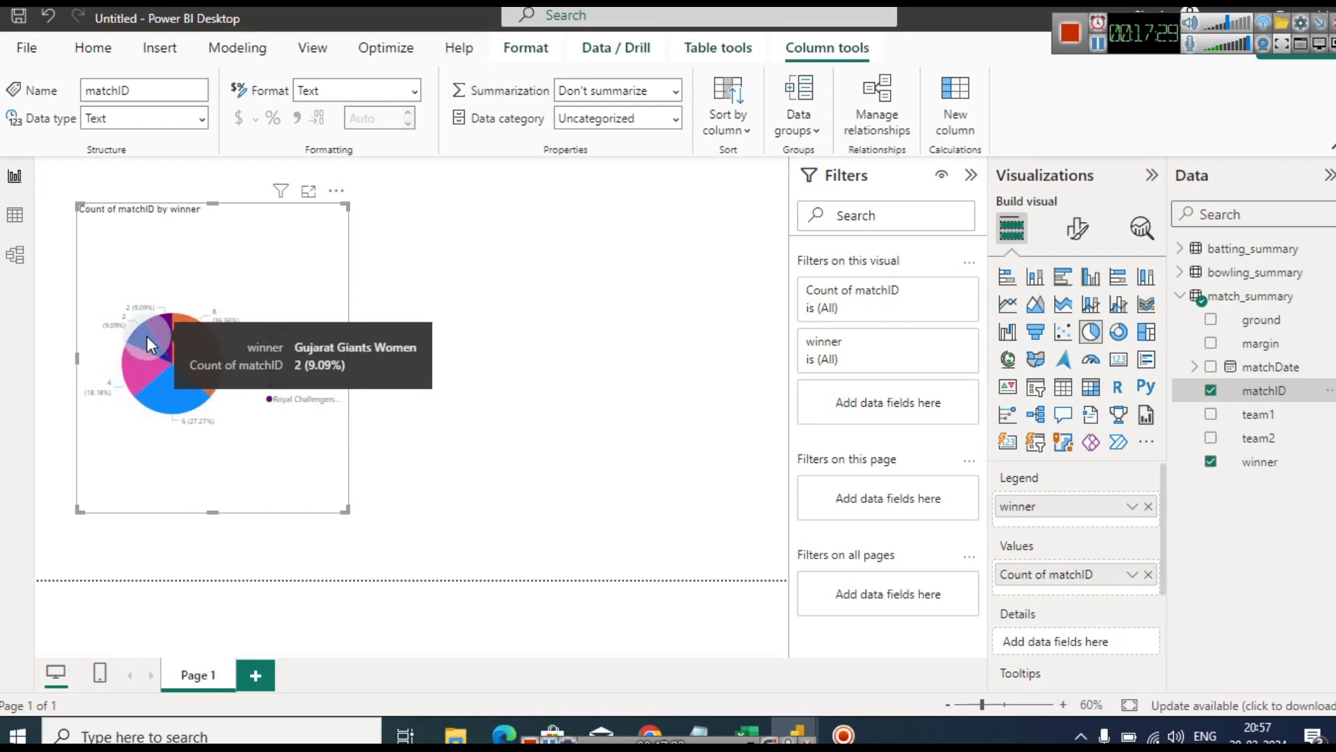
mouse_move(157, 326)
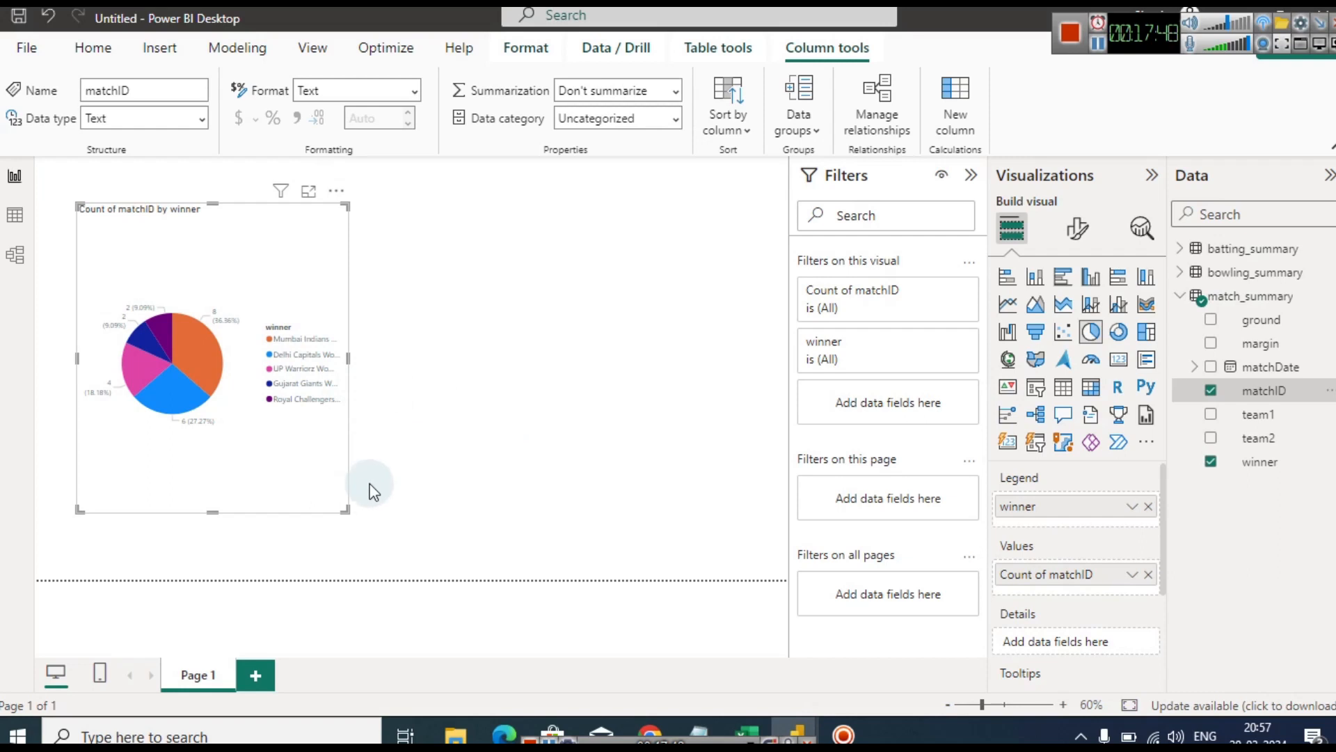
Try to shrink the pie chart from its lower-right corner
drag(346, 515, 282, 440)
click(350, 506)
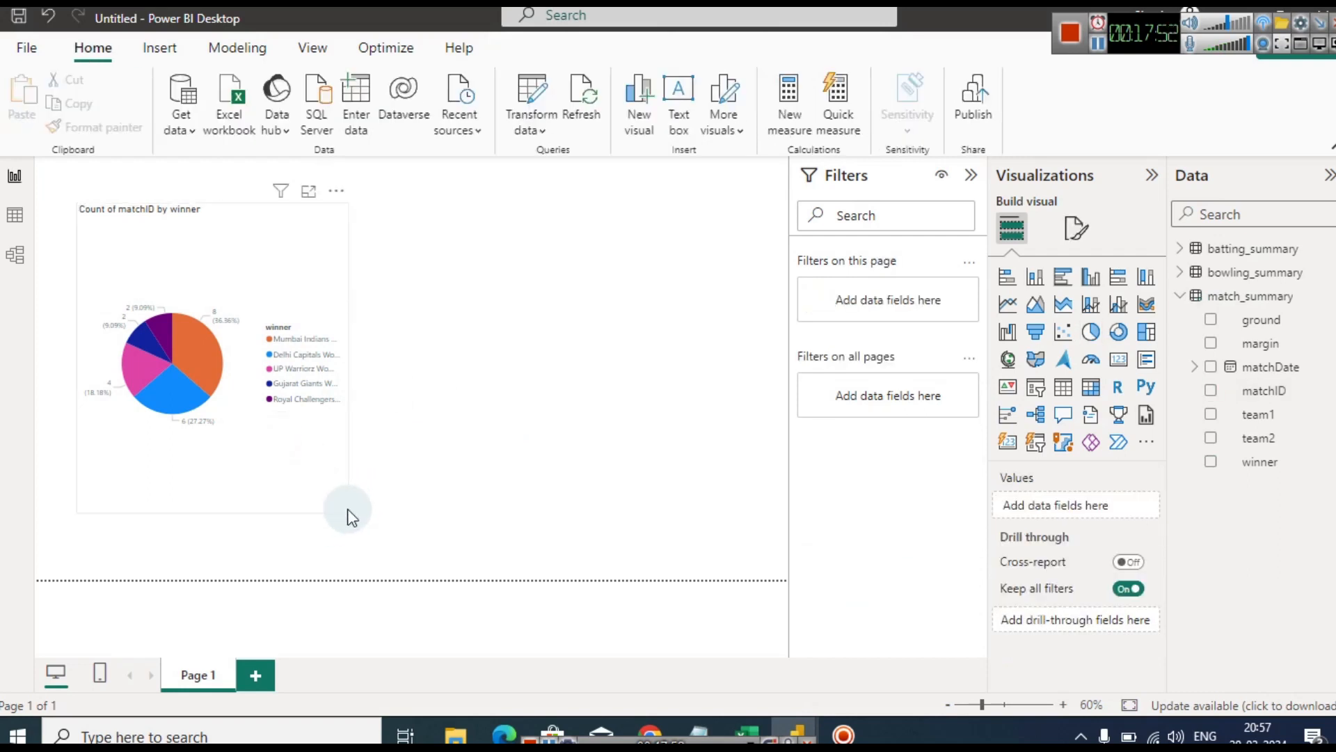
click(299, 476)
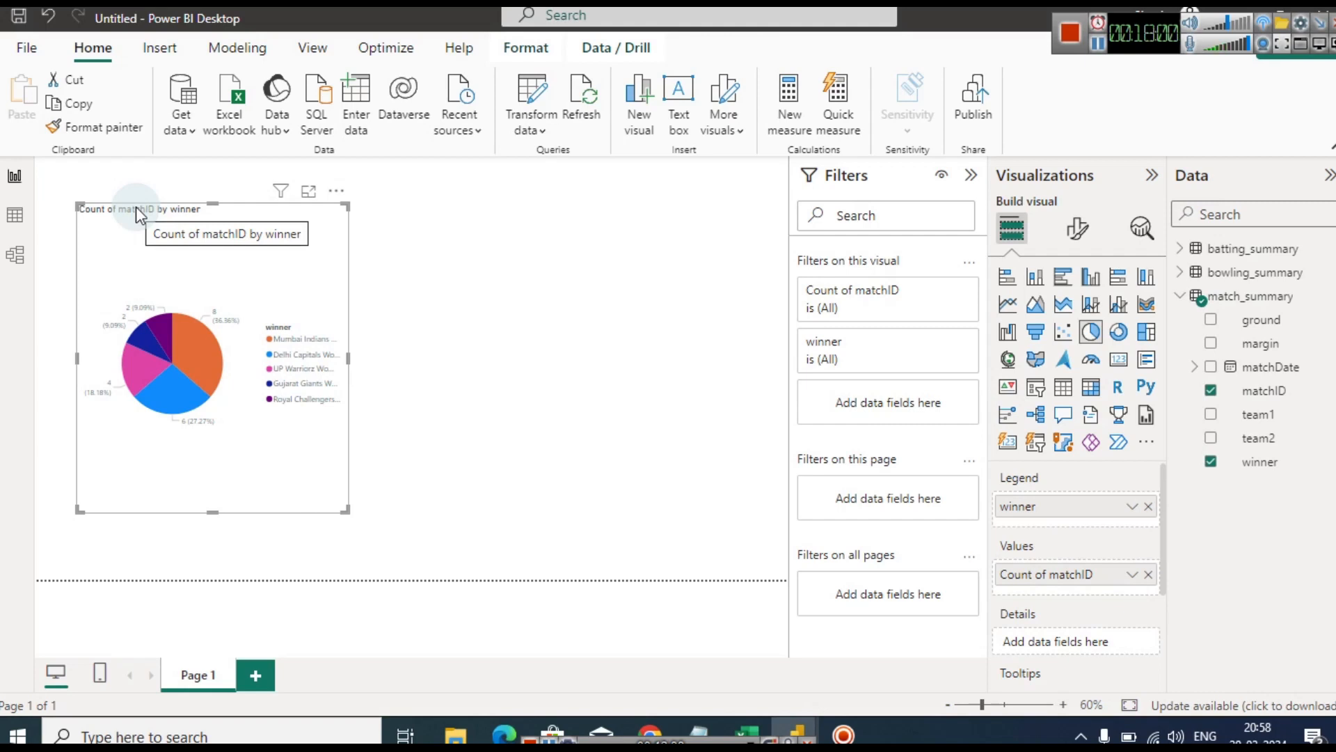
Set the font size of the pie chart's legend text to 14
click(1078, 230)
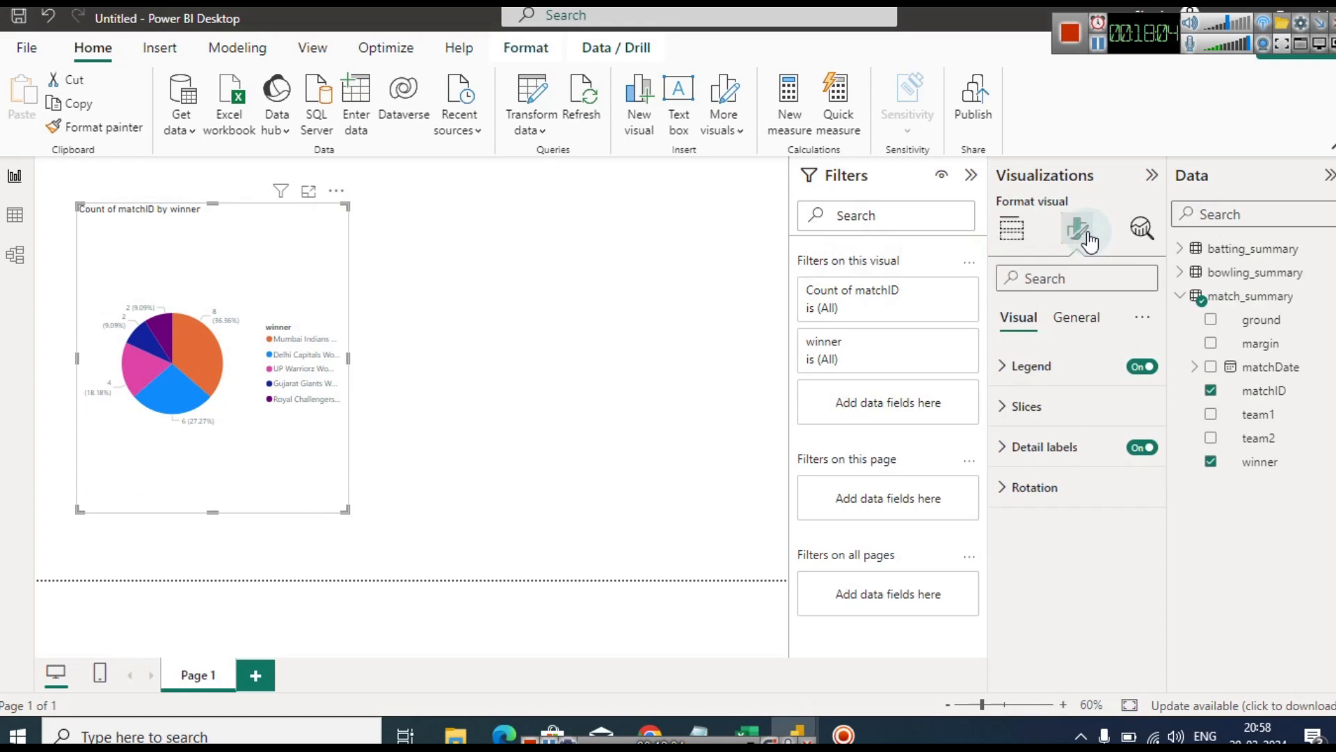
click(315, 247)
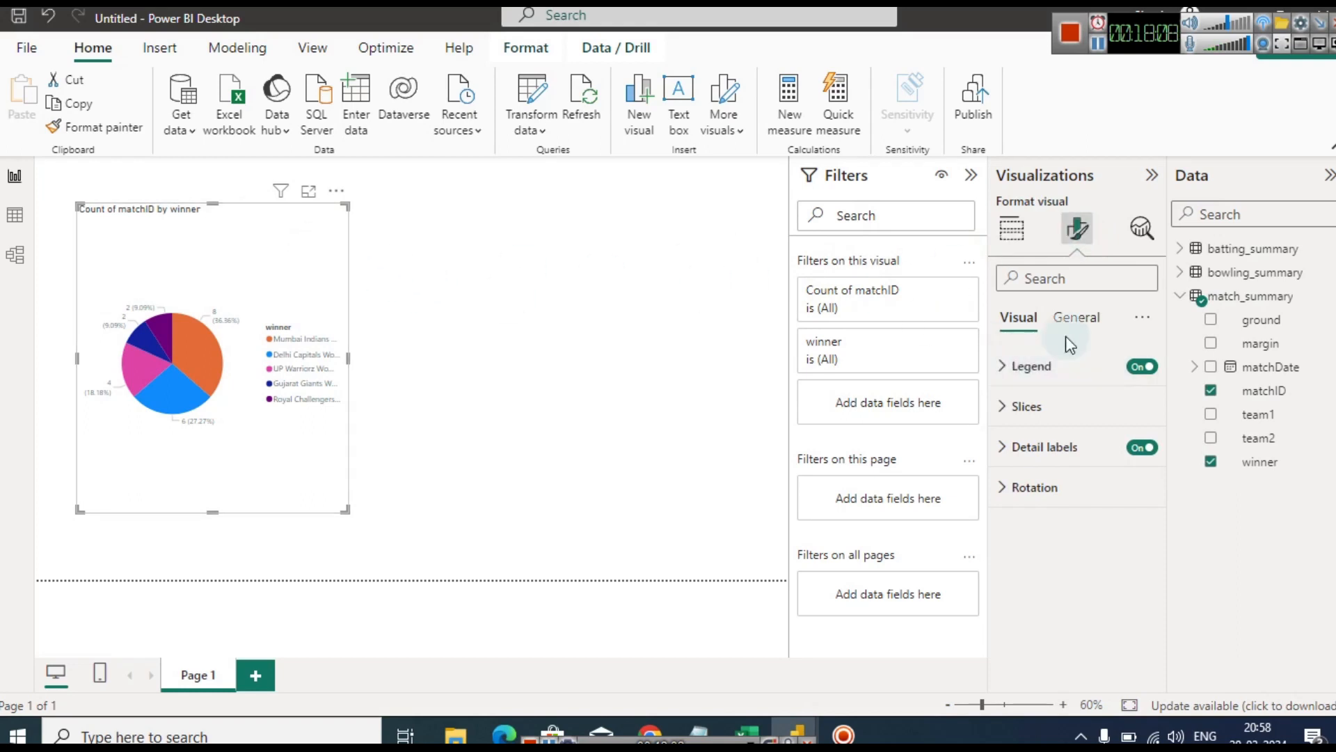
click(1013, 361)
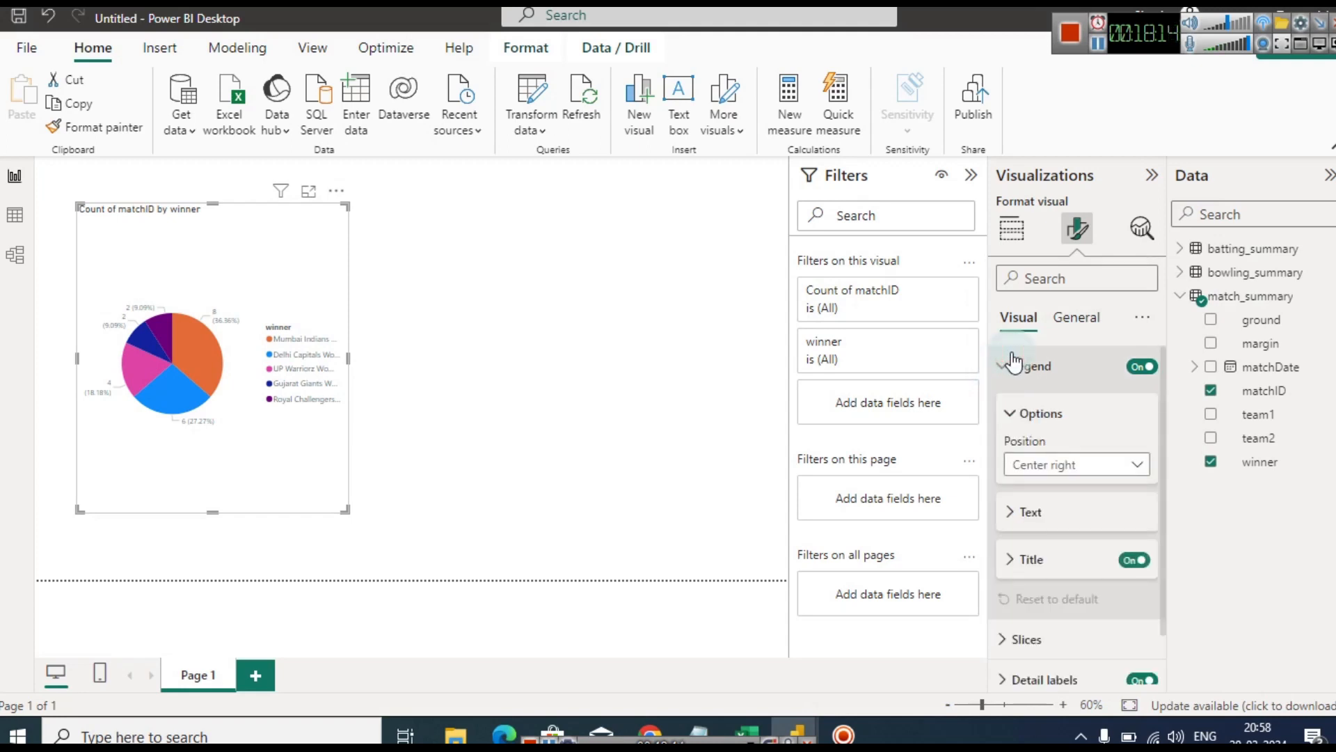
click(1009, 513)
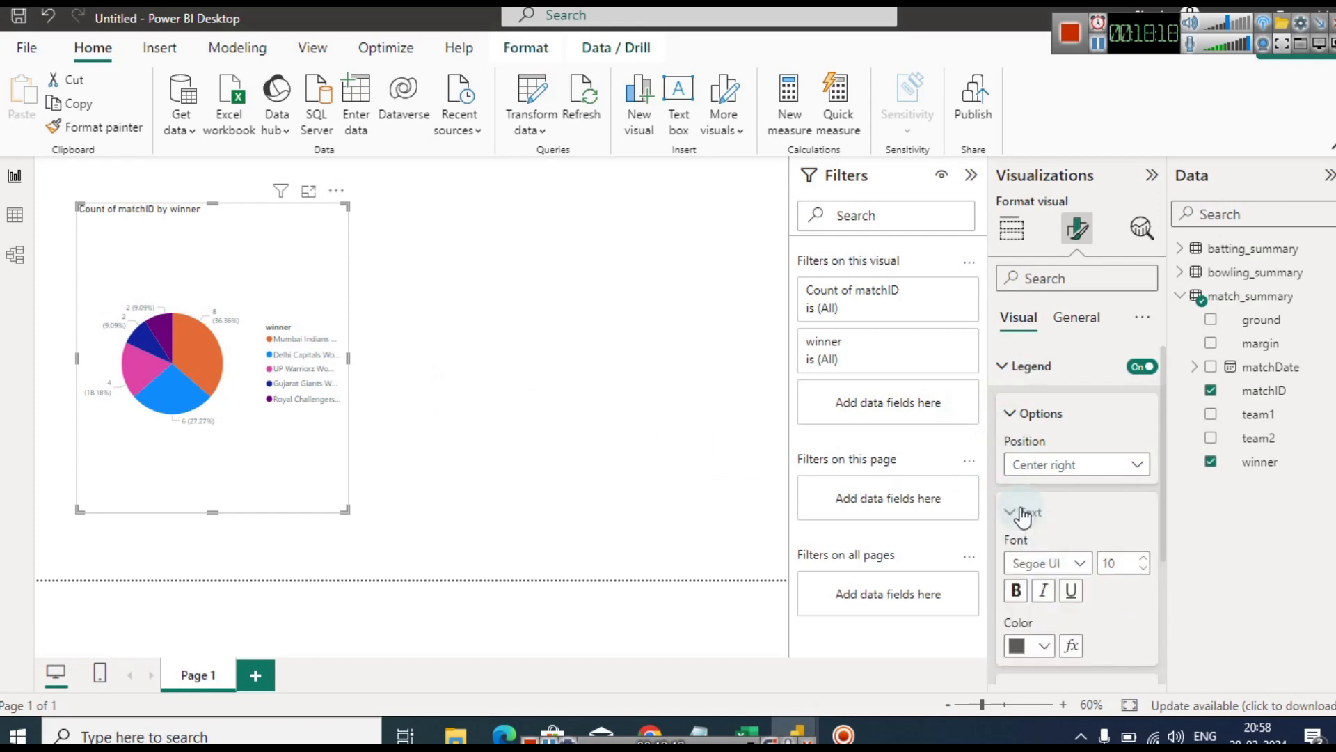
click(1143, 558)
click(1142, 558)
click(1142, 557)
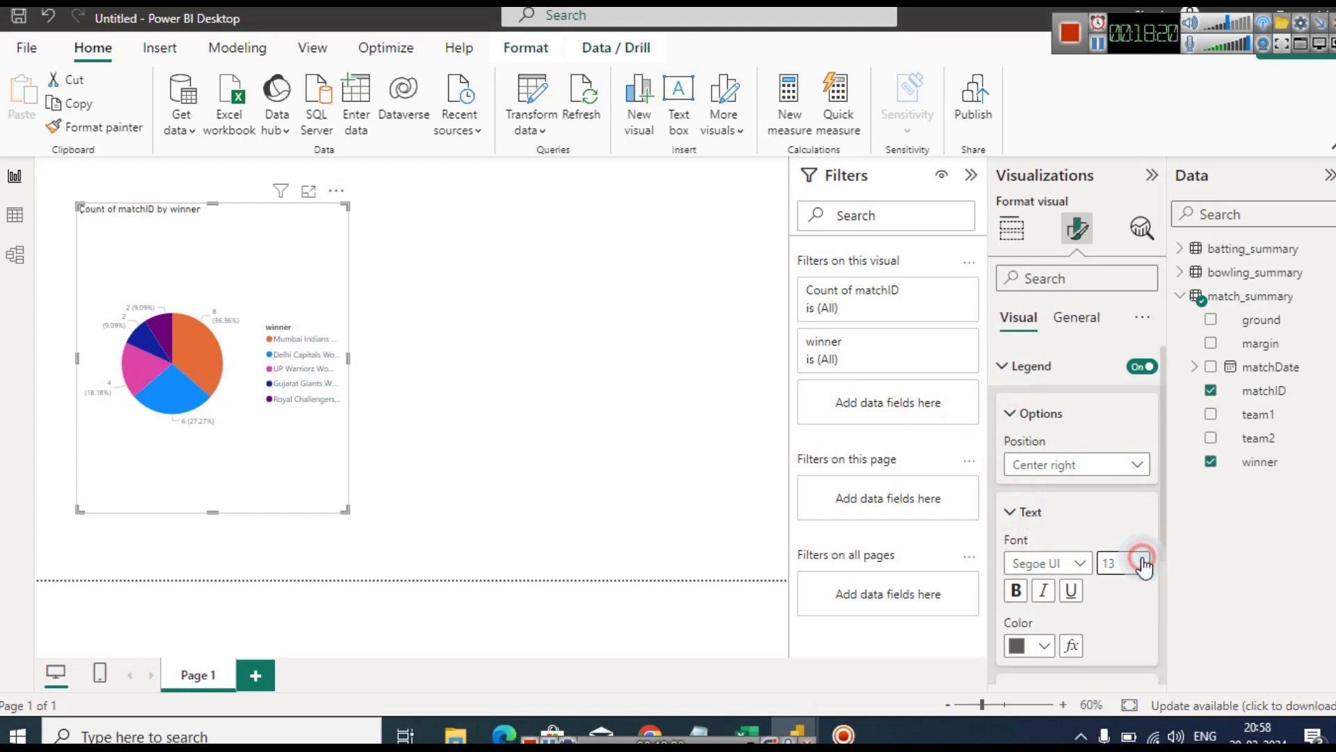
click(1143, 557)
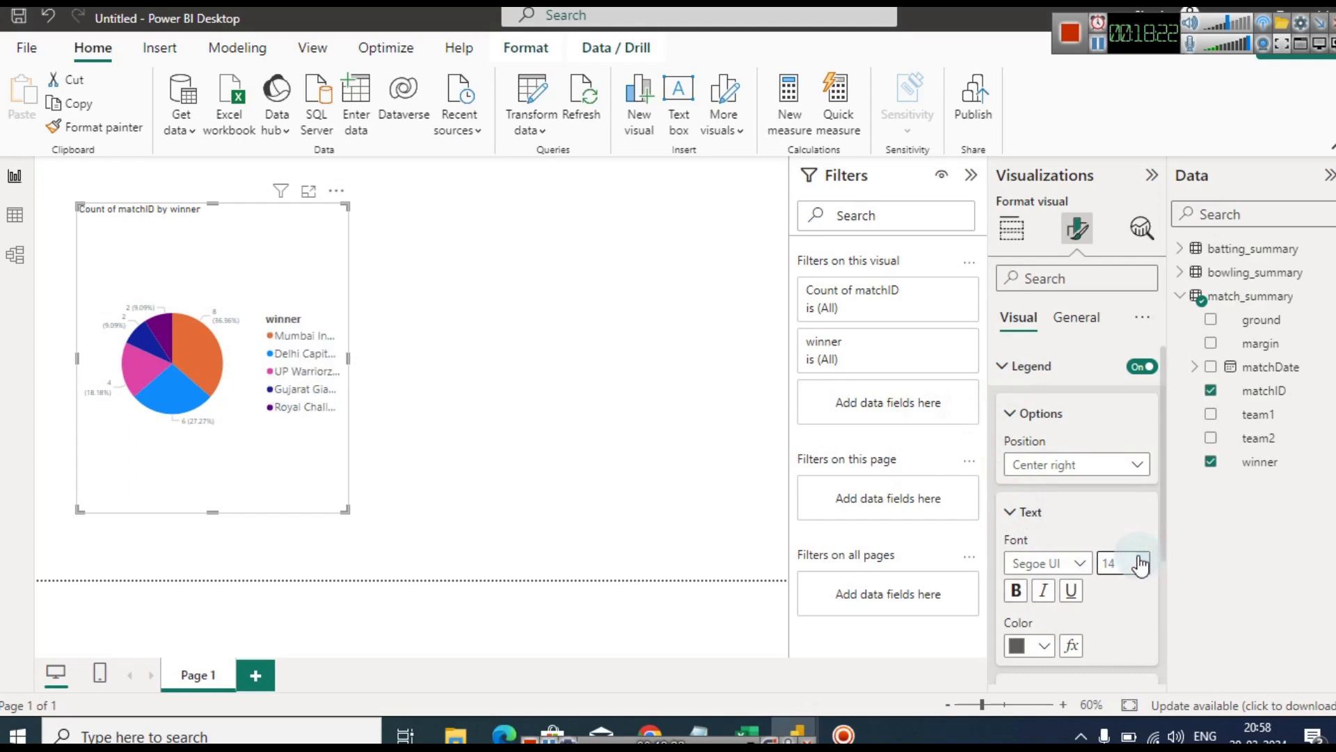
click(1011, 416)
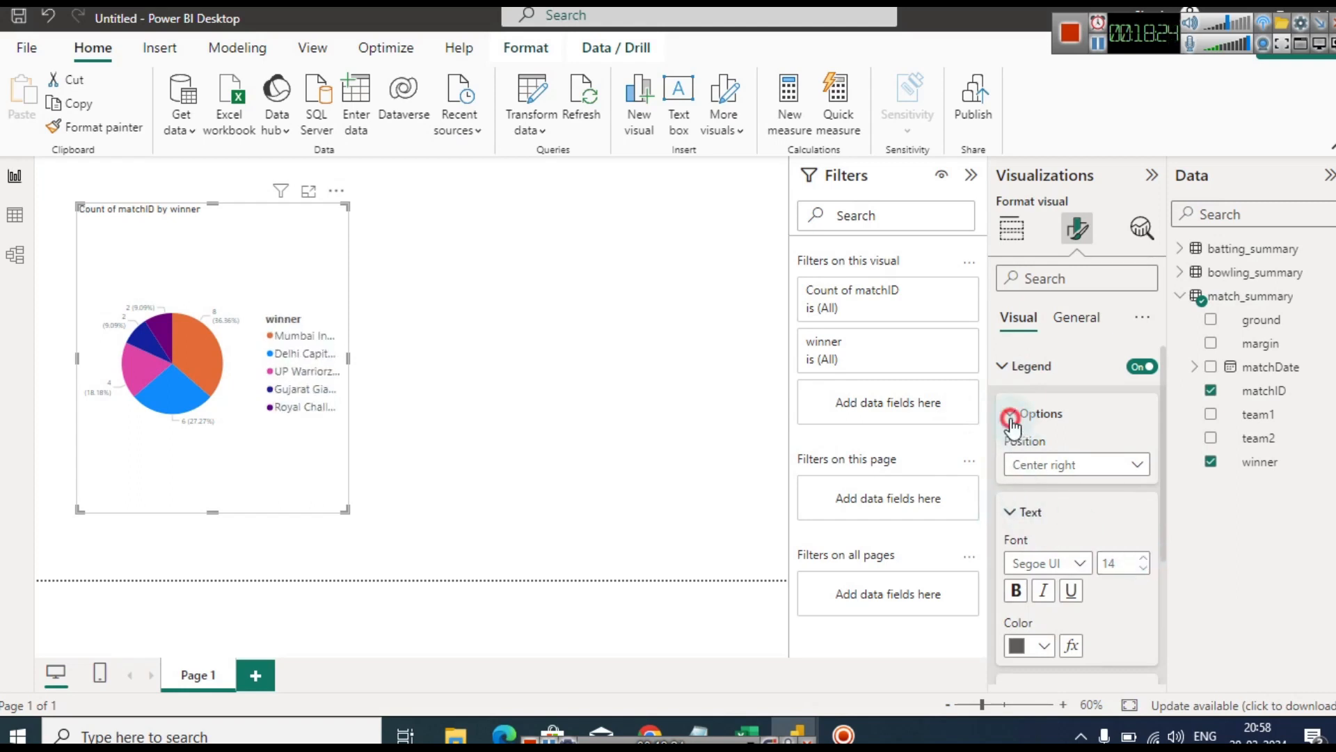
click(1011, 467)
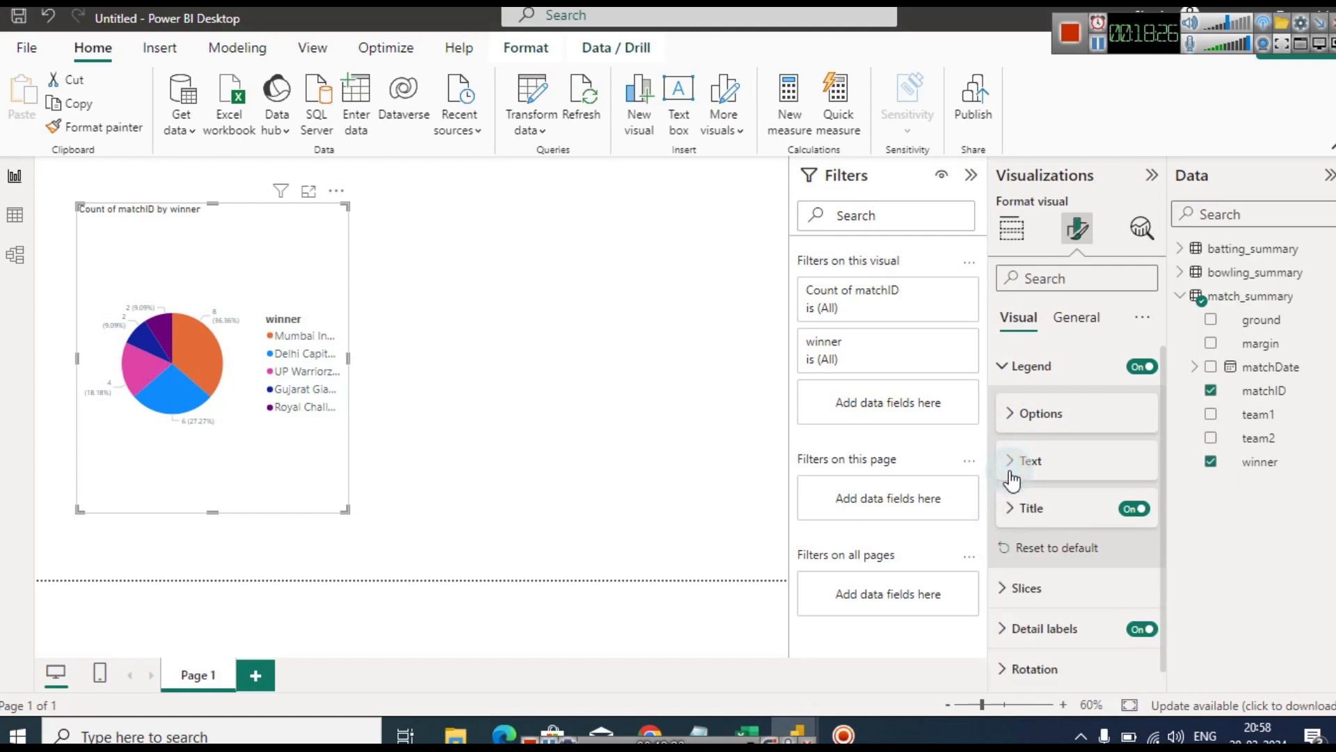
Change the pie chart's legend title text to Team
click(1020, 512)
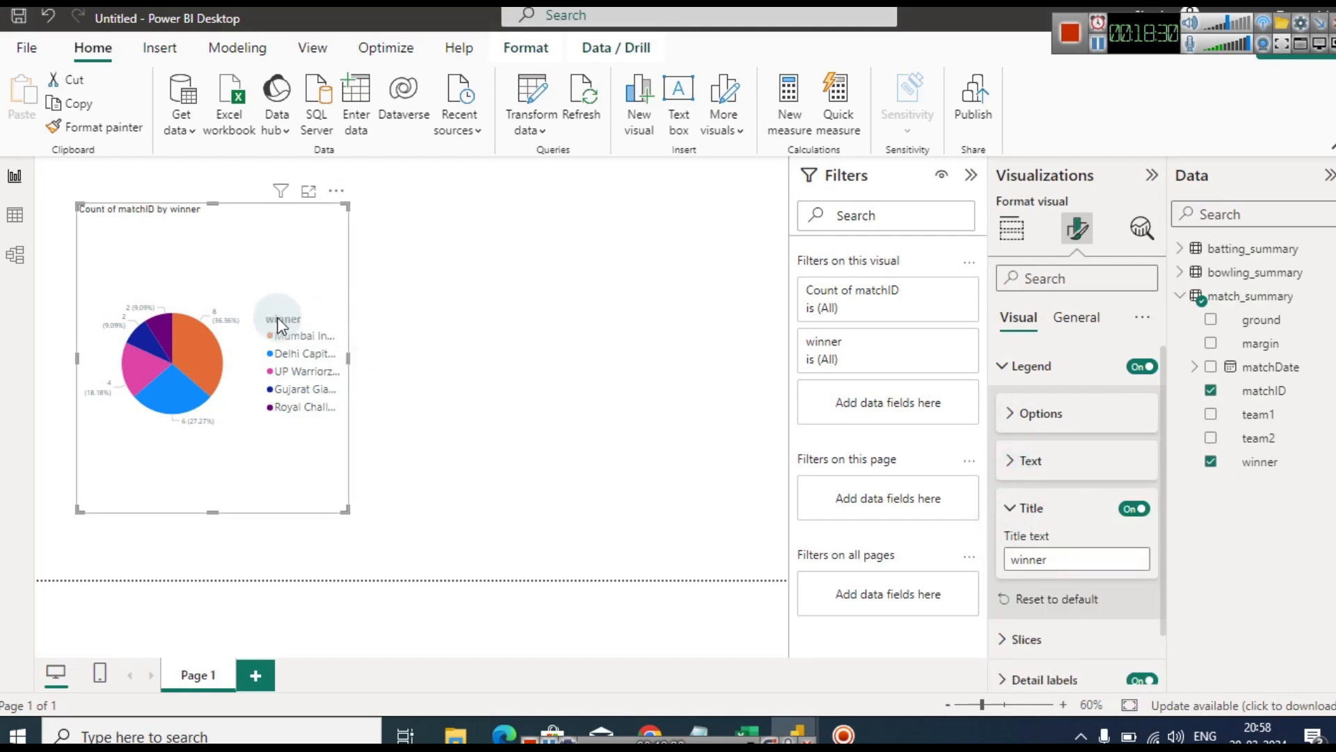
click(1043, 560)
double_click(1044, 560)
text(Team)
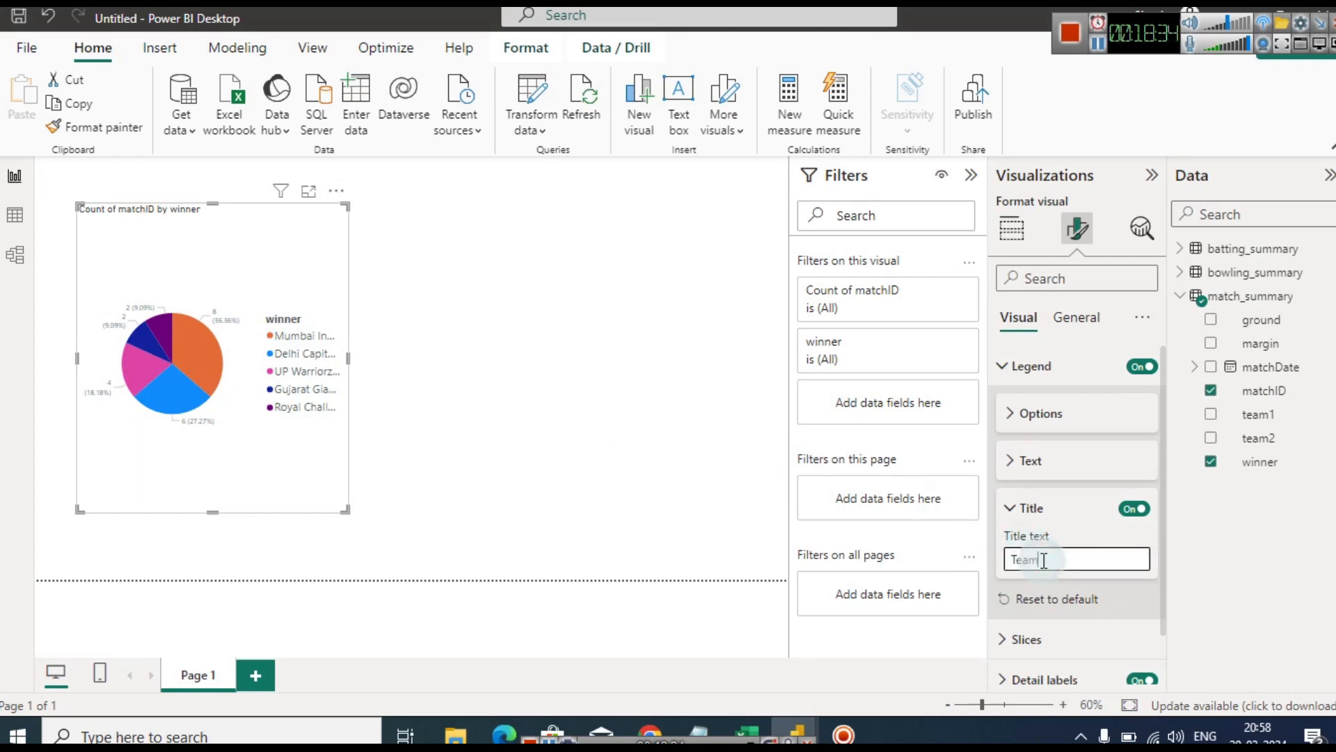
click(1009, 507)
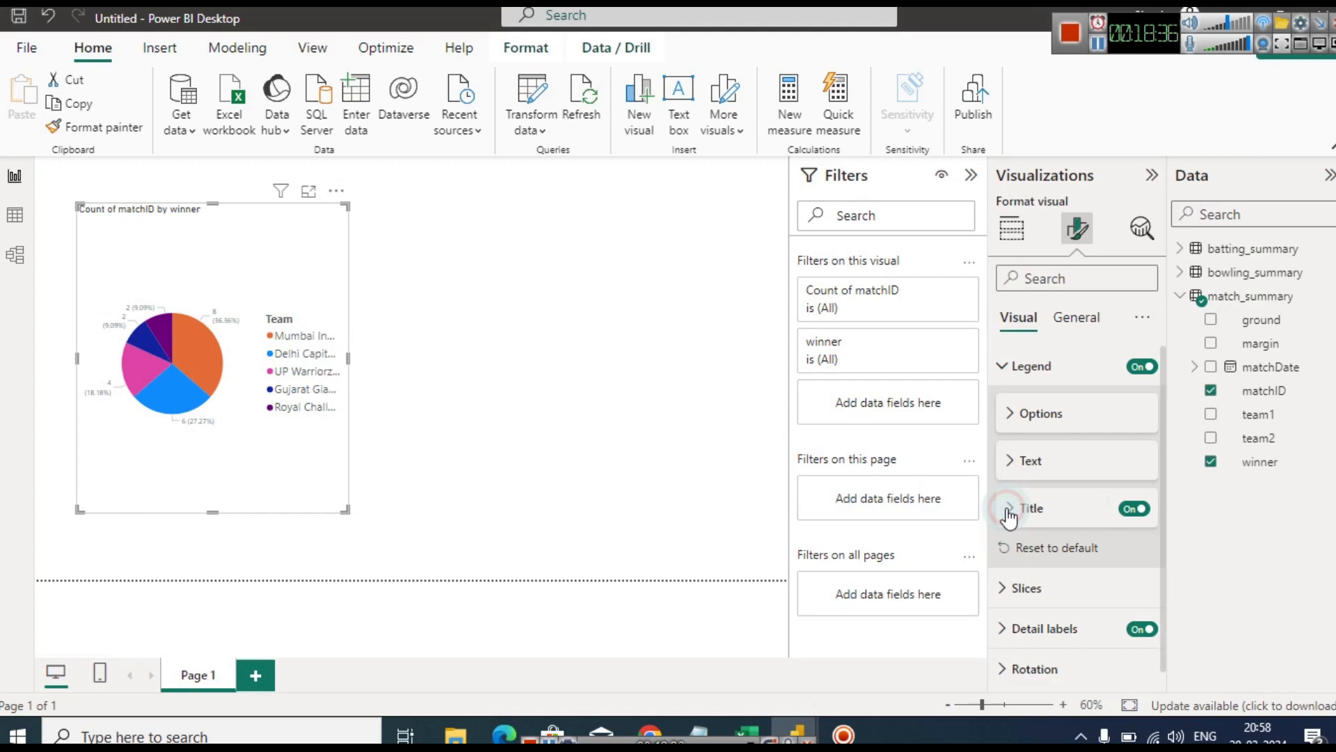
click(1014, 366)
Review the label contents and value text settings of the pie chart's detail labels
click(1034, 447)
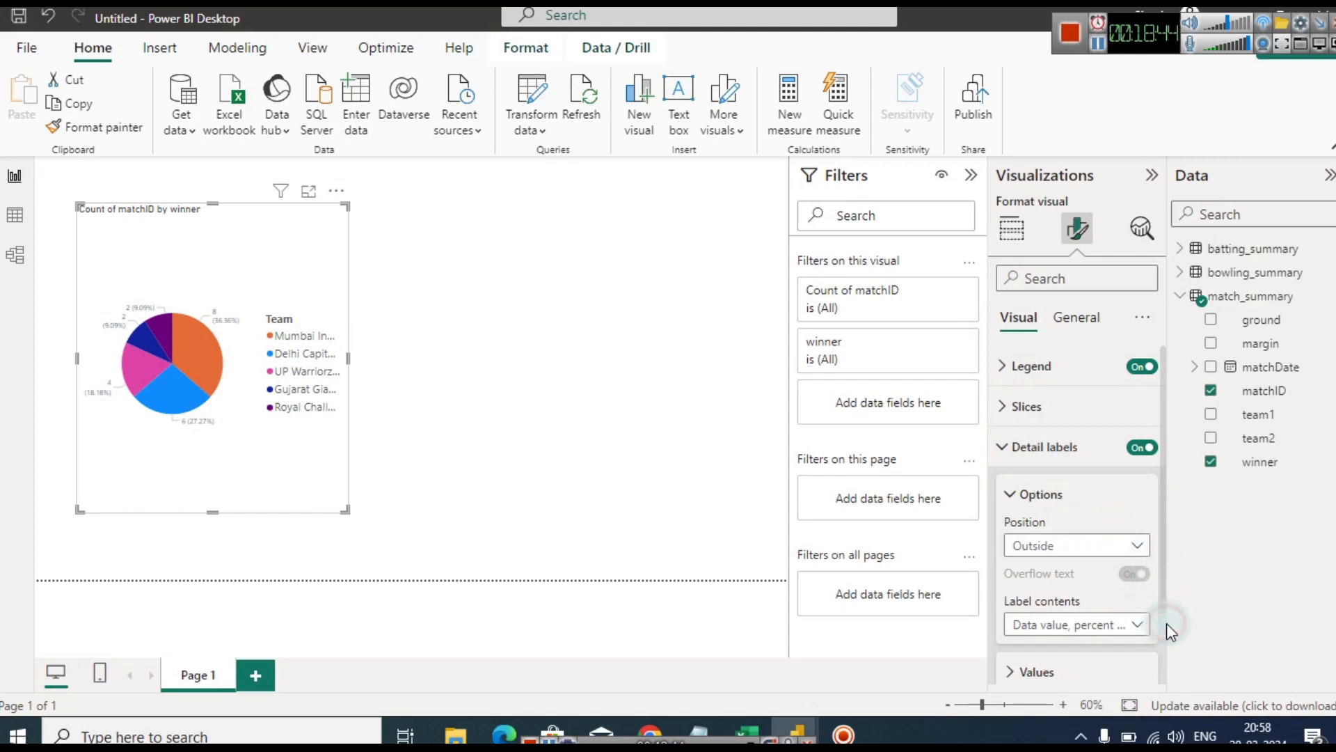
scroll(1166, 623, down, 1)
click(1021, 584)
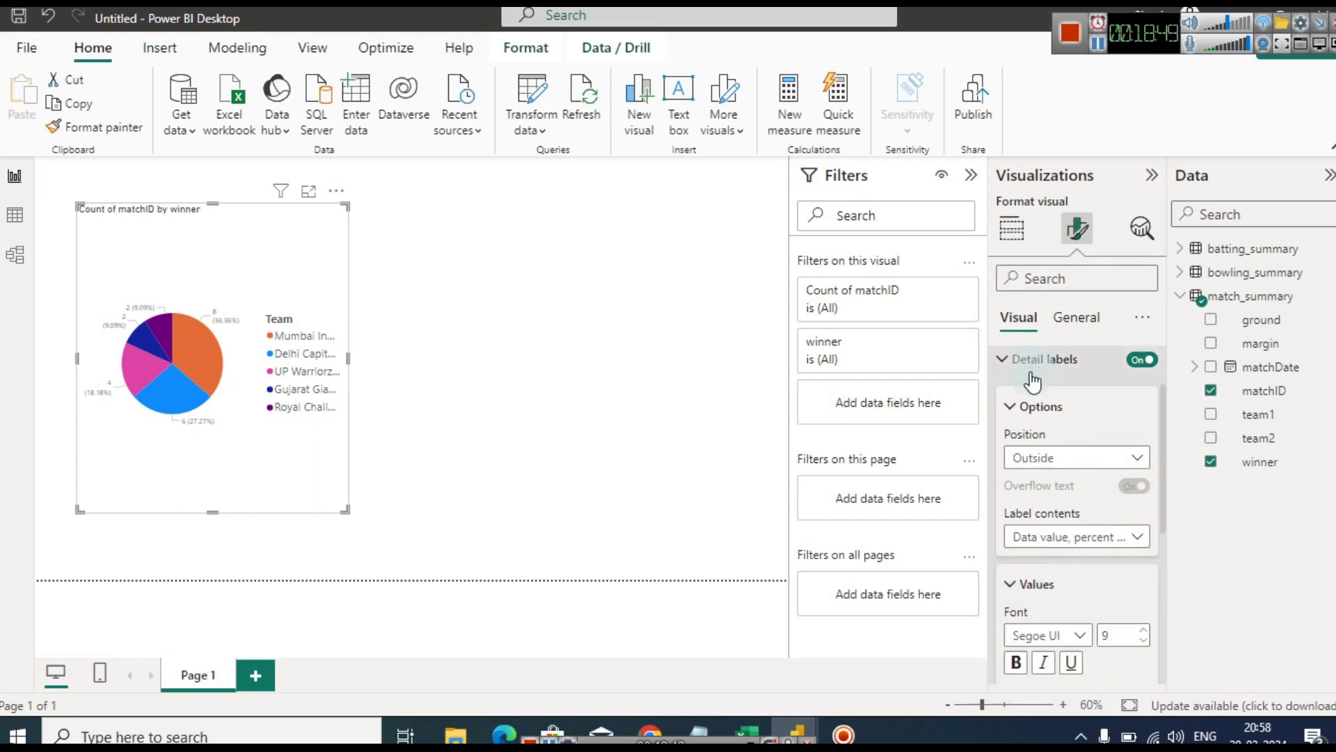
Change the pie chart's title text to Team Wins Count
click(1076, 317)
click(1012, 407)
click(1037, 505)
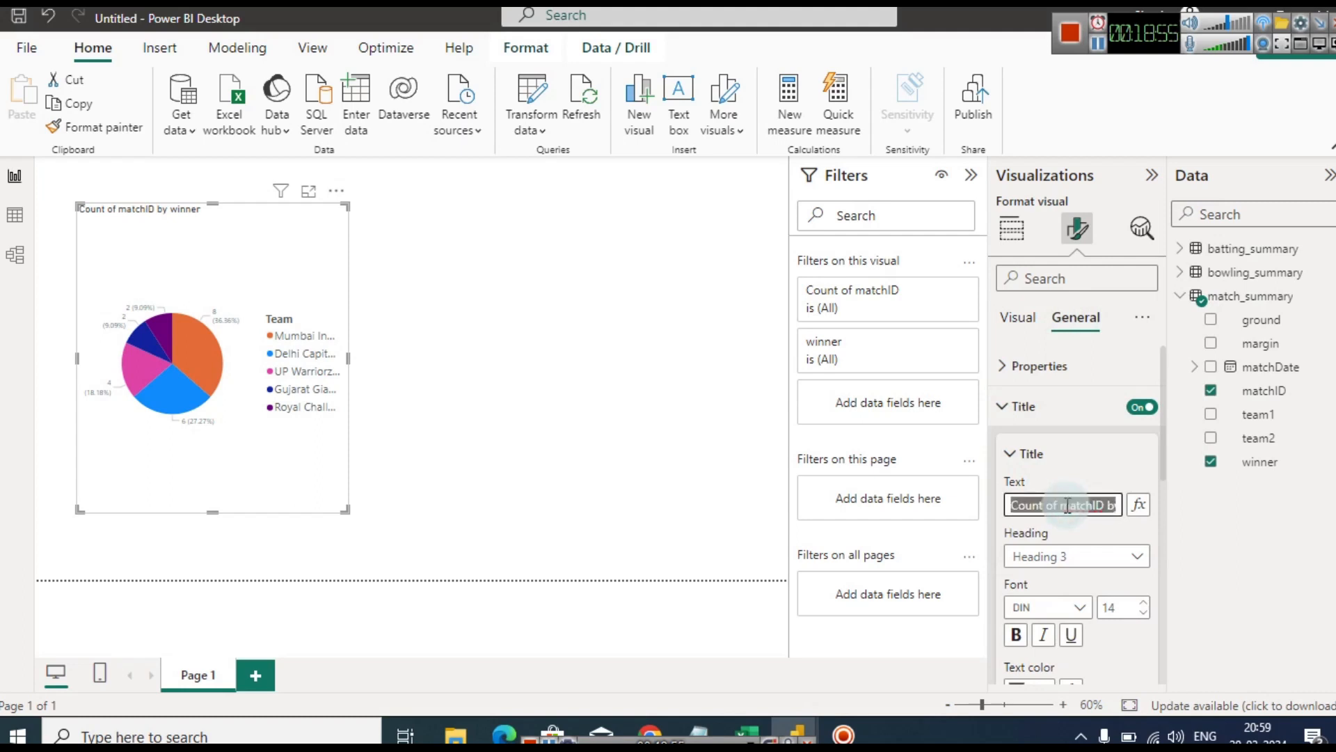
text(W)
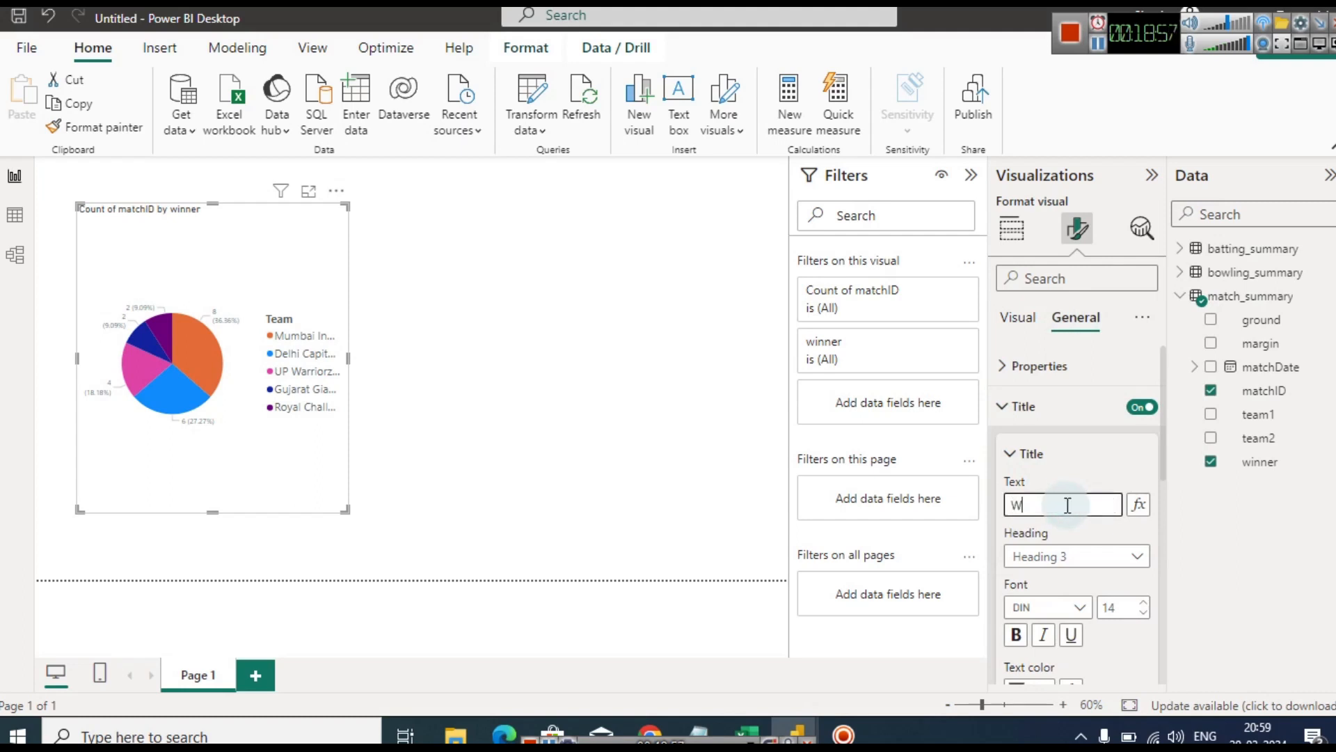
text(i)
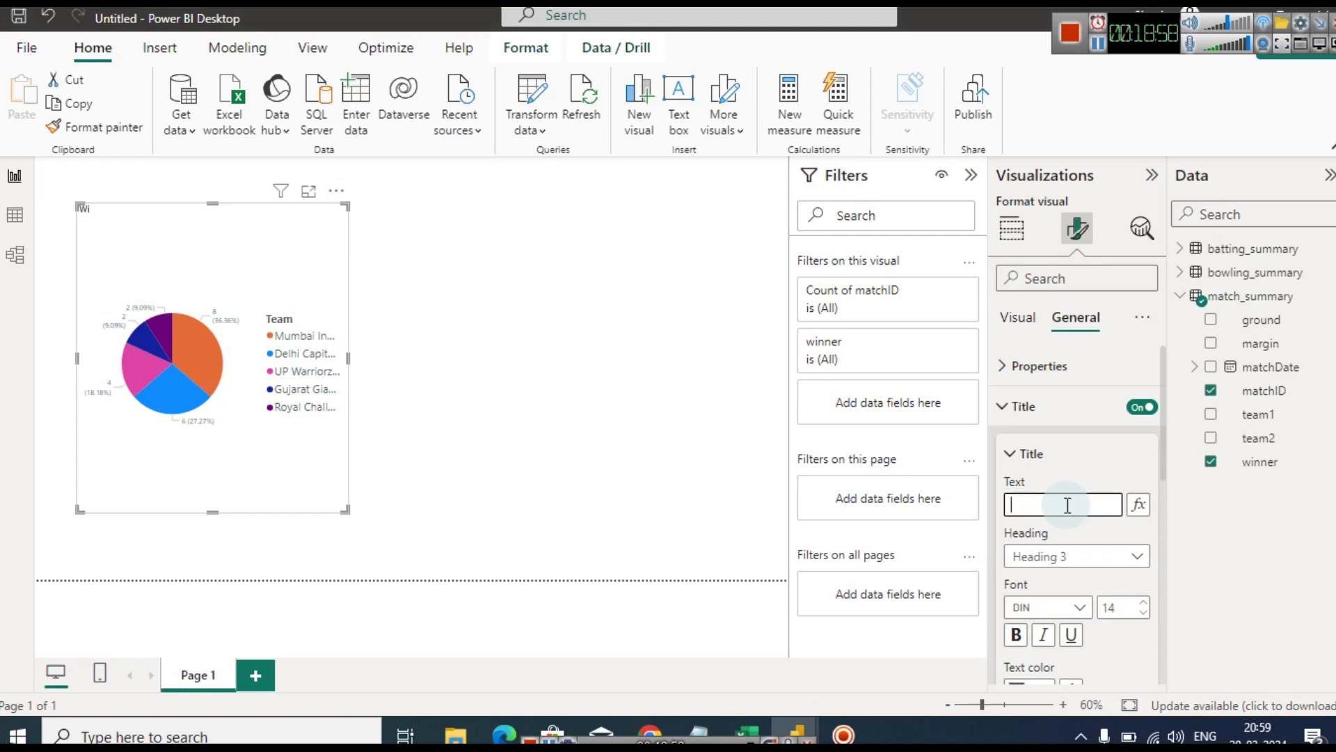
text(Team Wins Count)
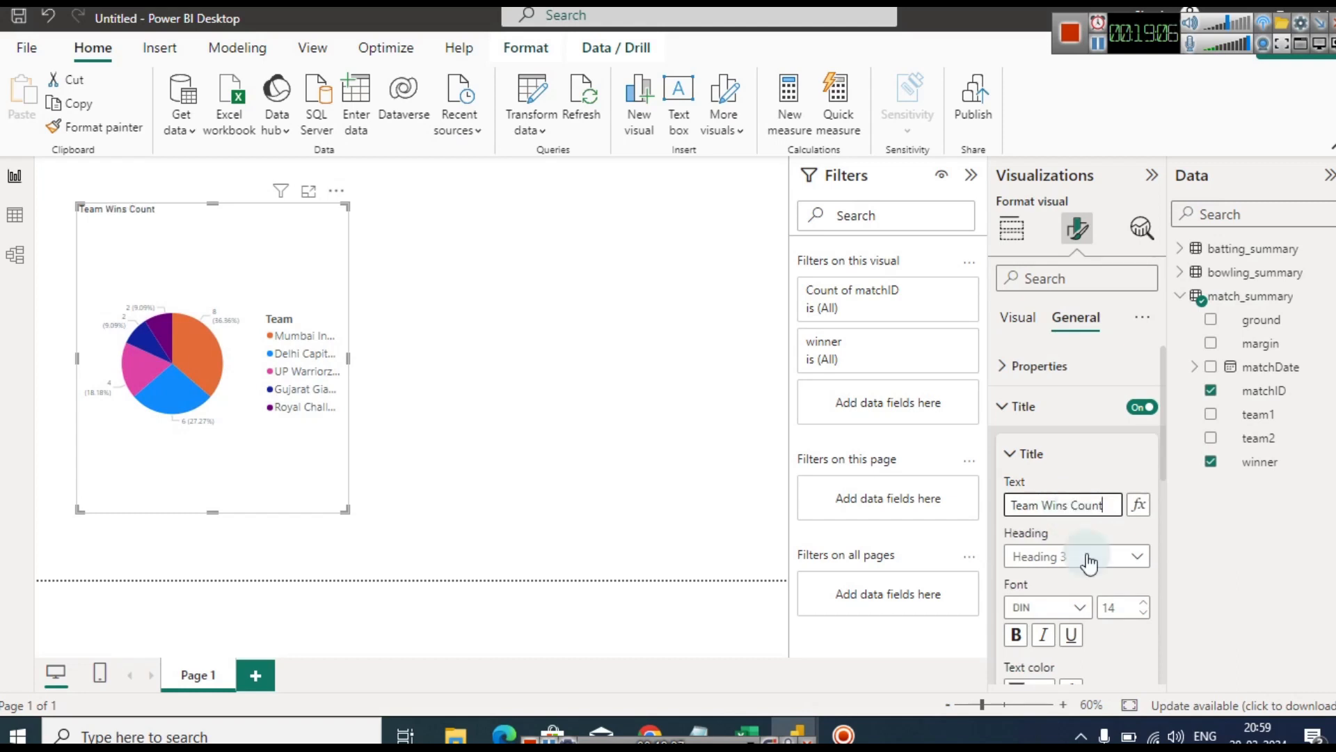
Set the pie chart title's font size to 18 and centre it horizontally
click(1139, 608)
click(1138, 607)
click(1139, 607)
click(1138, 607)
click(1138, 611)
click(1139, 612)
click(1139, 612)
click(1139, 612)
click(1143, 603)
click(1142, 603)
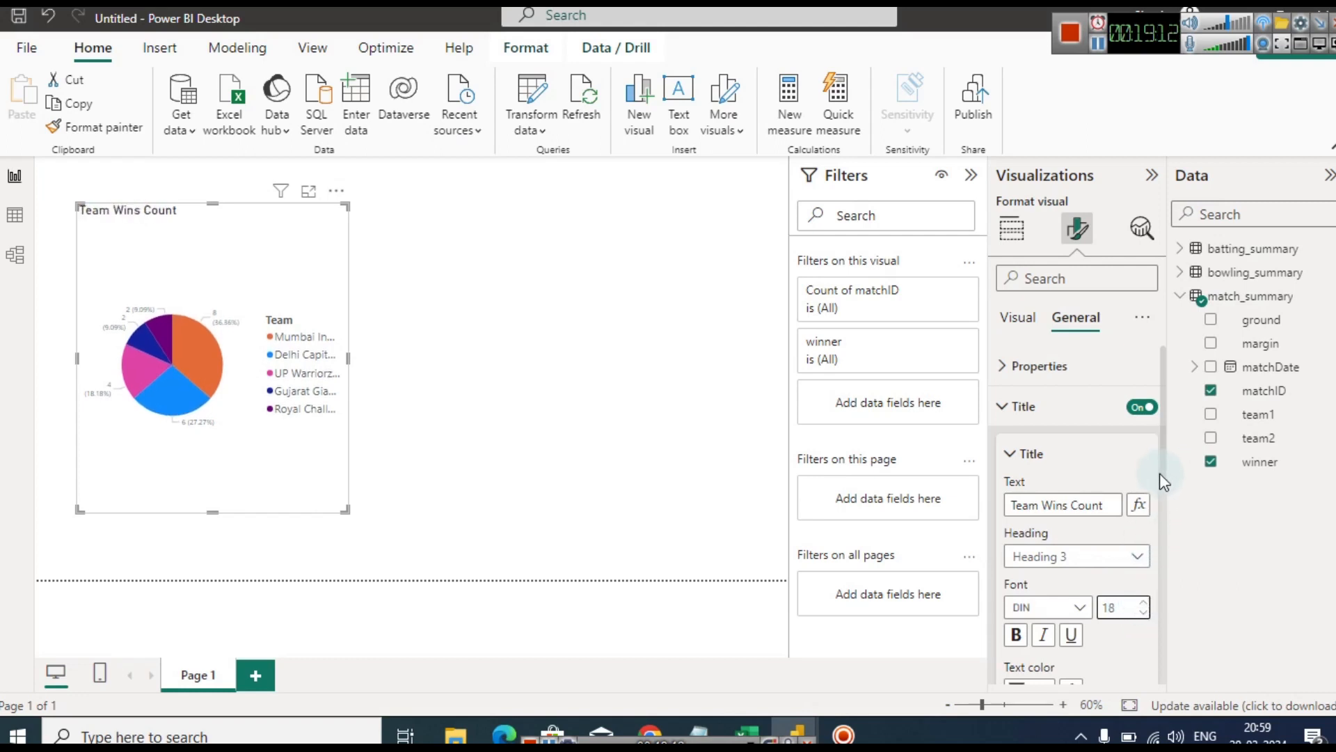
drag(1158, 477, 1167, 508)
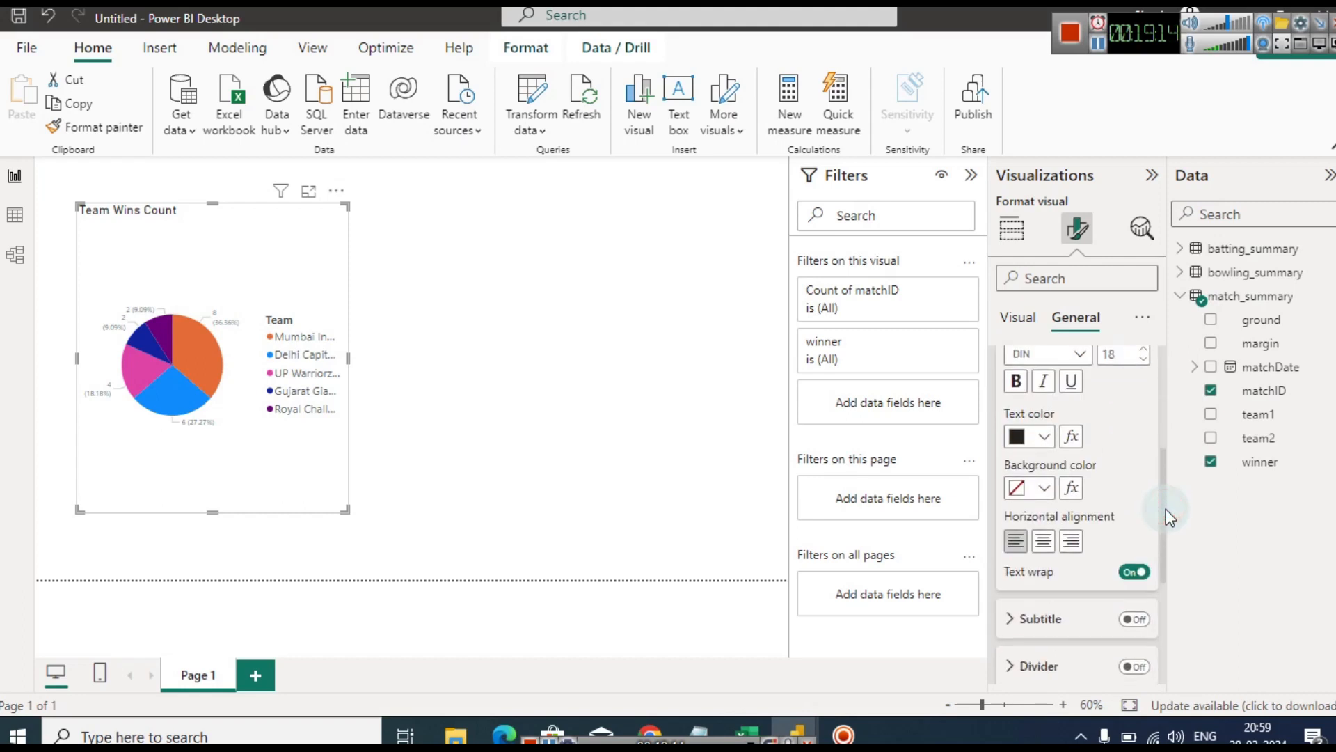
click(1044, 541)
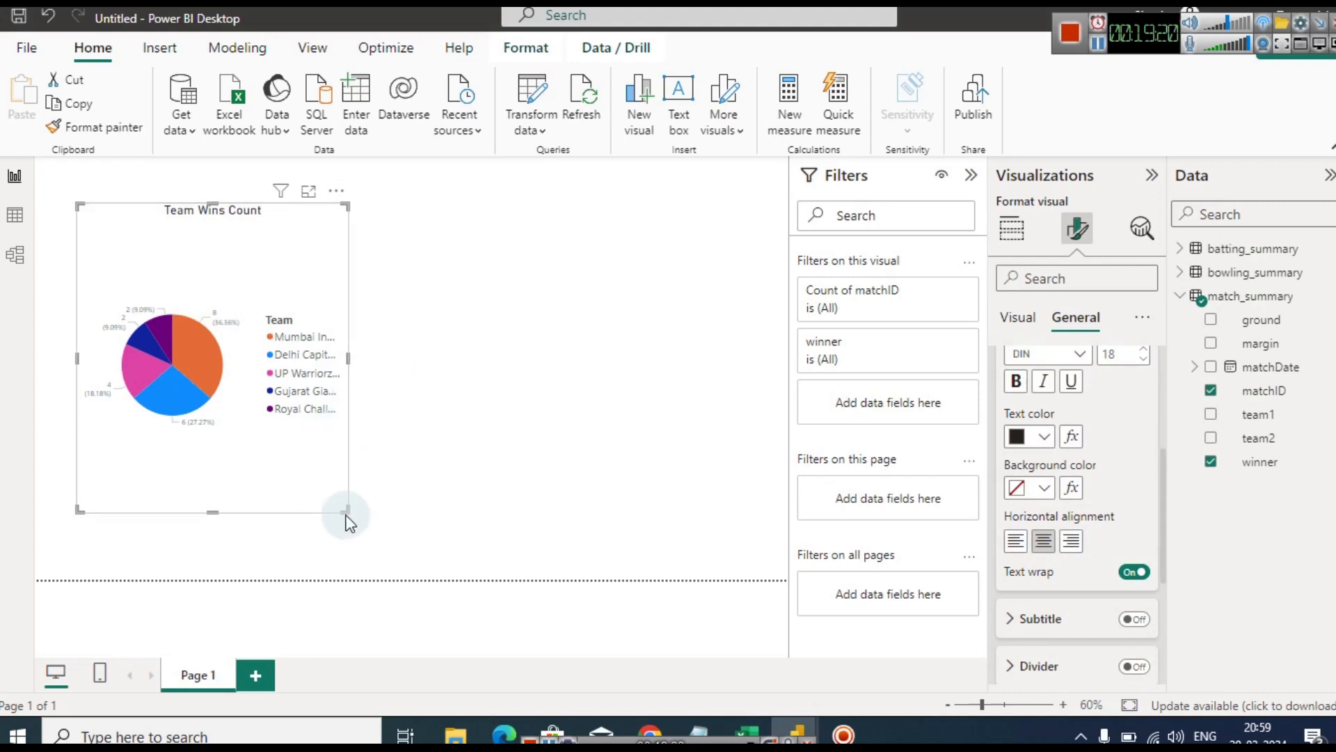
Resize the Team Wins Count pie chart into a wide, short visual and place it in the upper part of the report page
drag(345, 508, 321, 363)
drag(324, 280, 730, 232)
drag(417, 256, 432, 224)
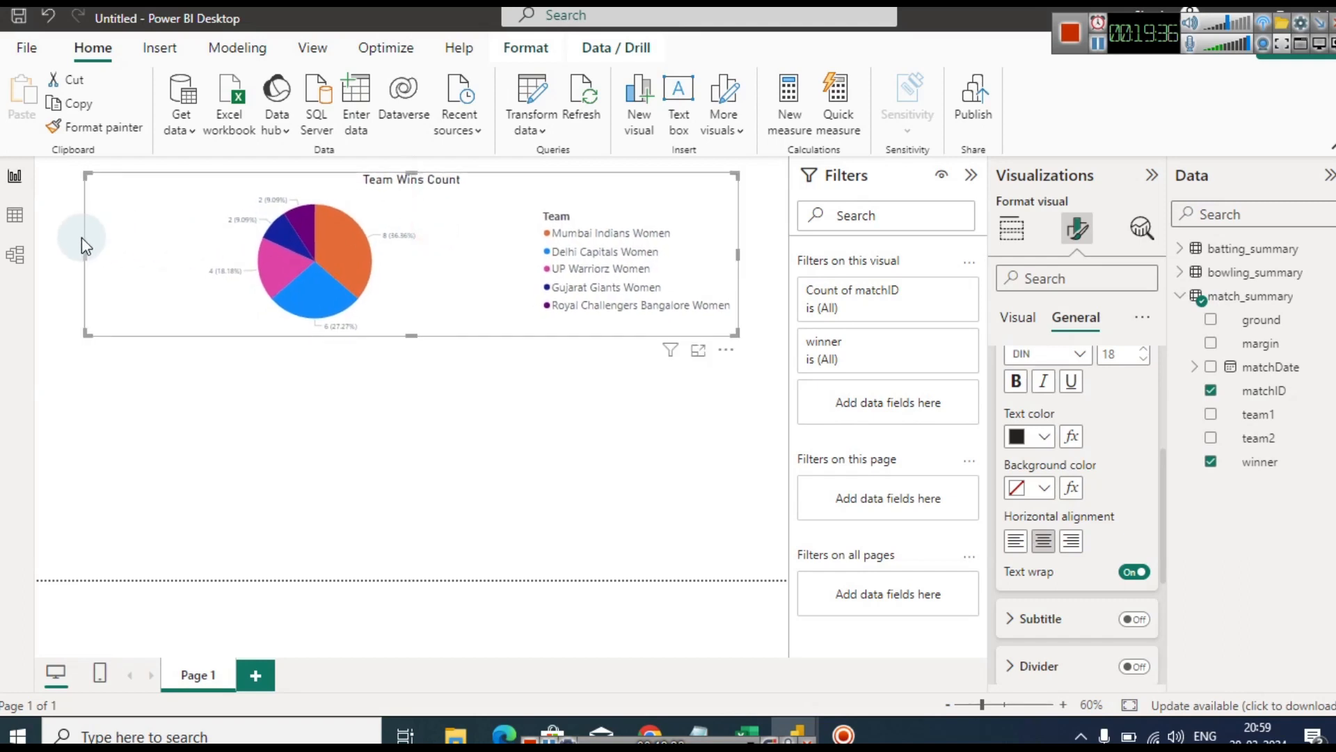
drag(85, 258, 175, 258)
drag(468, 238, 315, 241)
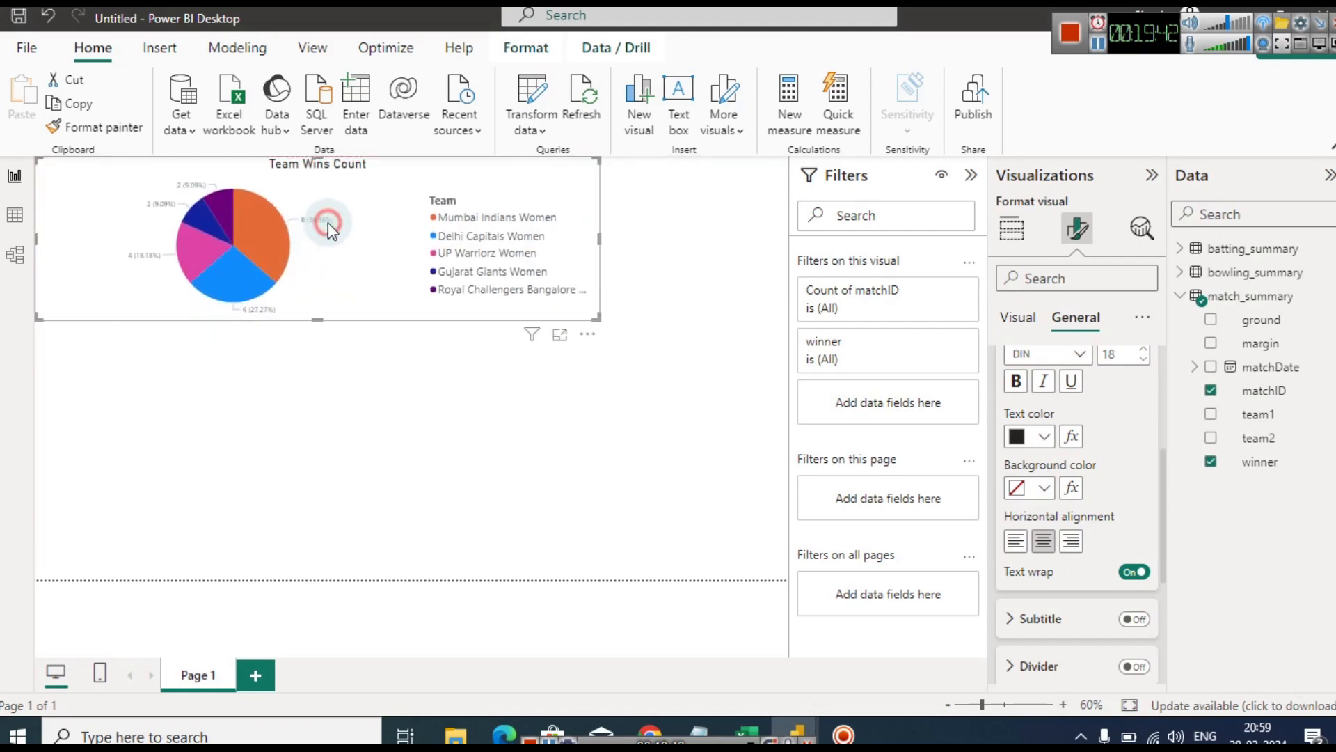
click(637, 365)
click(406, 277)
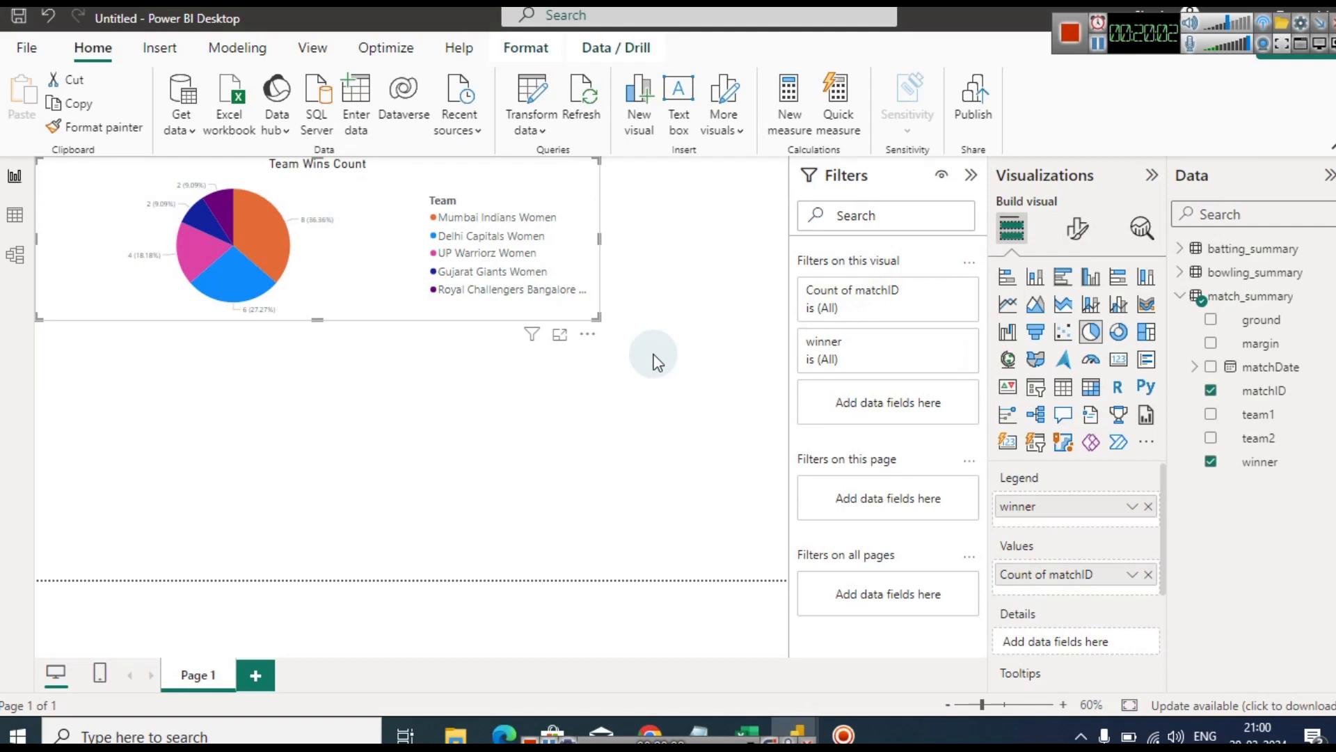
click(504, 390)
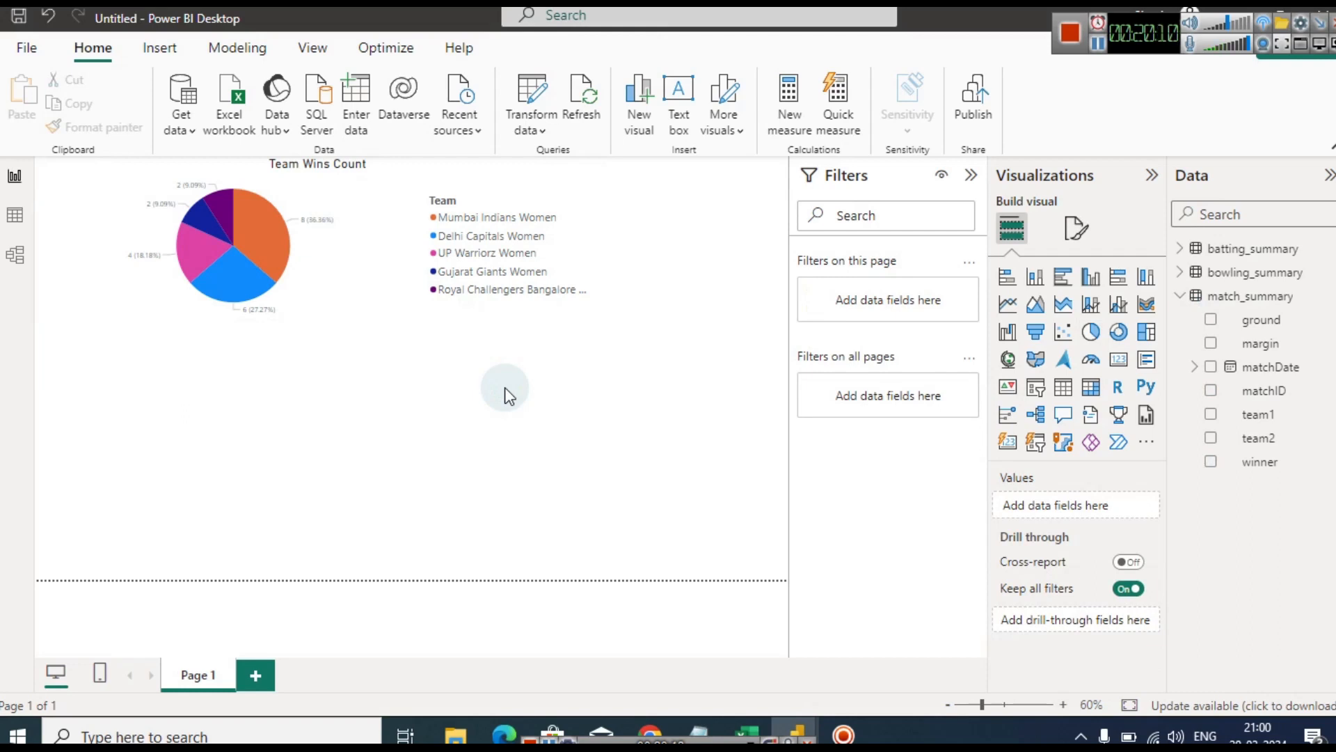
drag(377, 262, 442, 286)
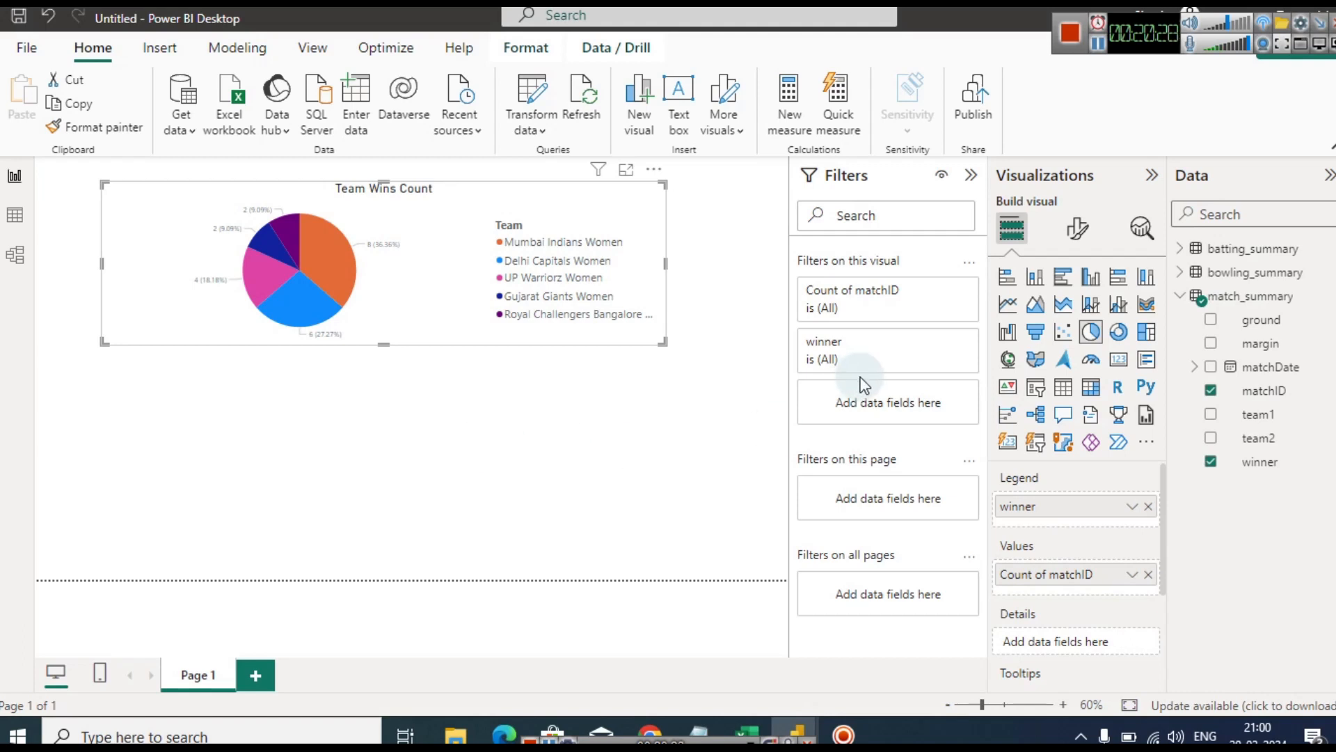
Try converting the Team Wins Count pie chart to a donut chart and undo the conversion
click(1122, 336)
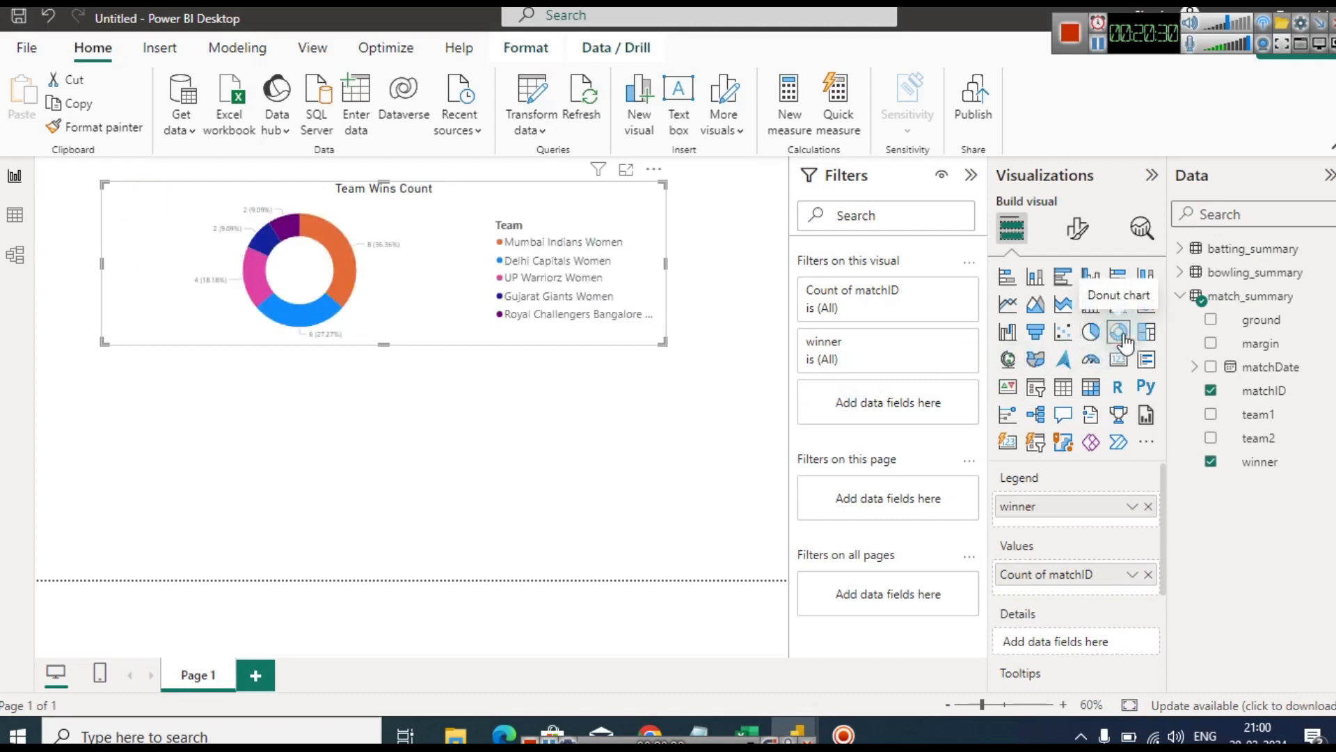
key(ctrl+z)
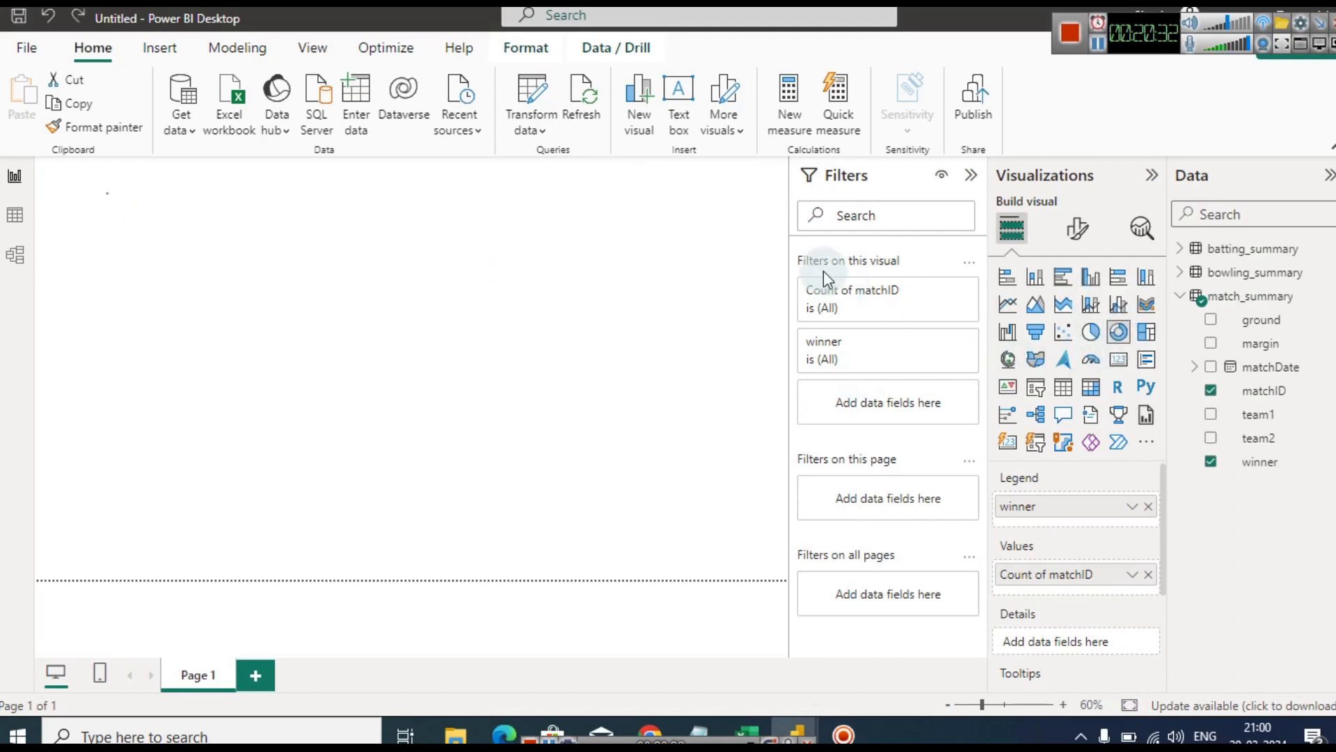
click(722, 413)
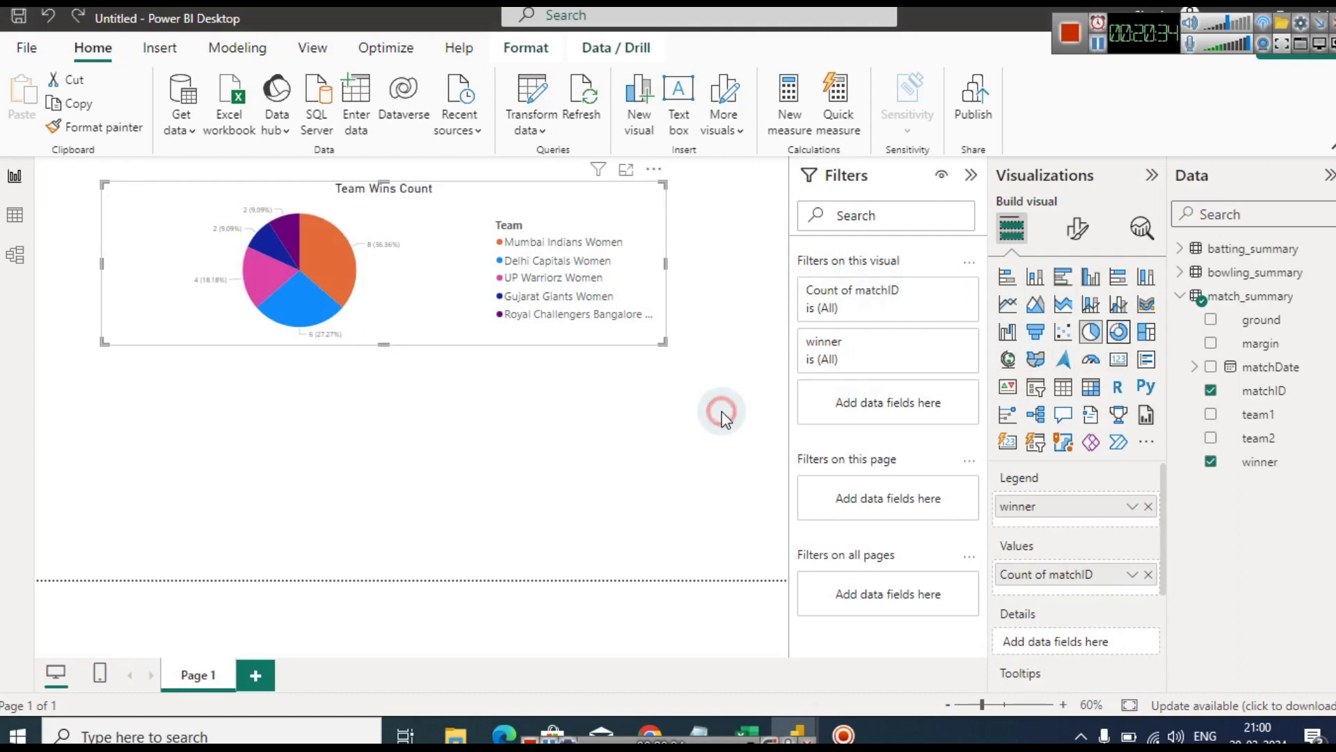
click(722, 412)
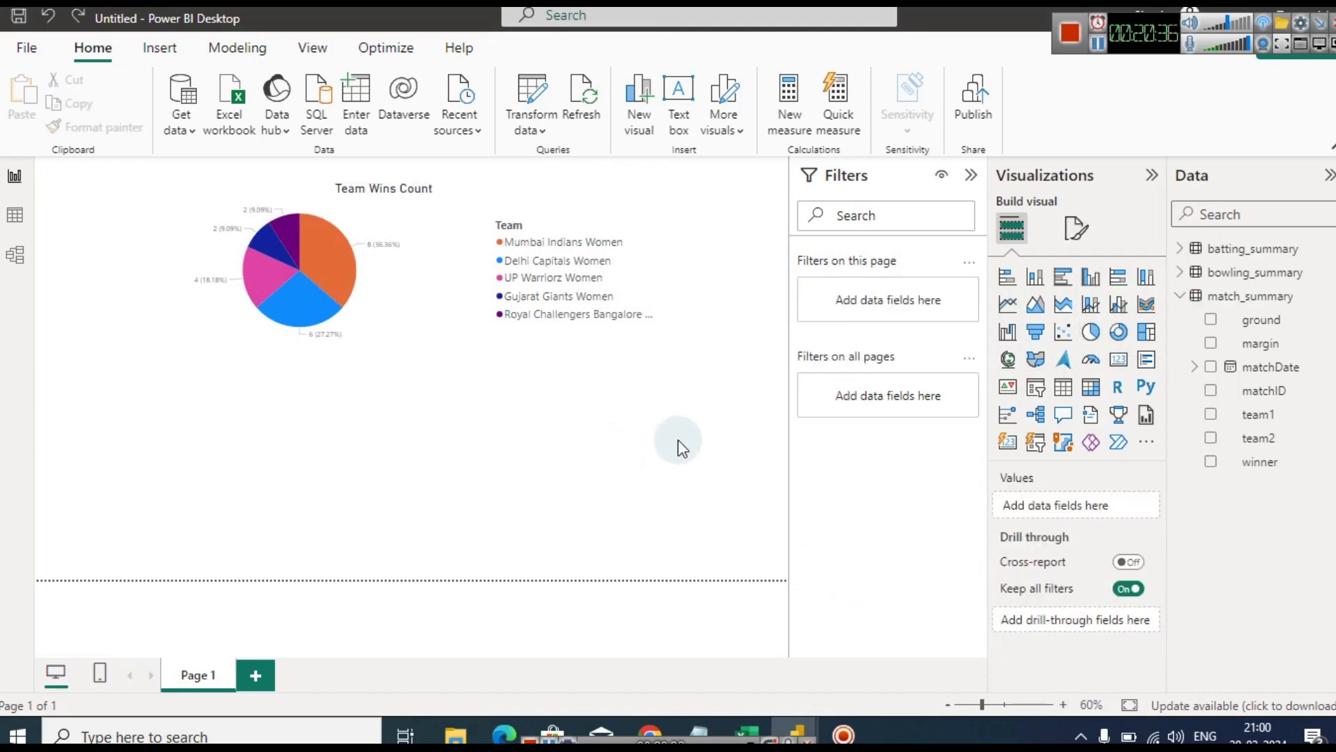
click(1119, 332)
click(861, 340)
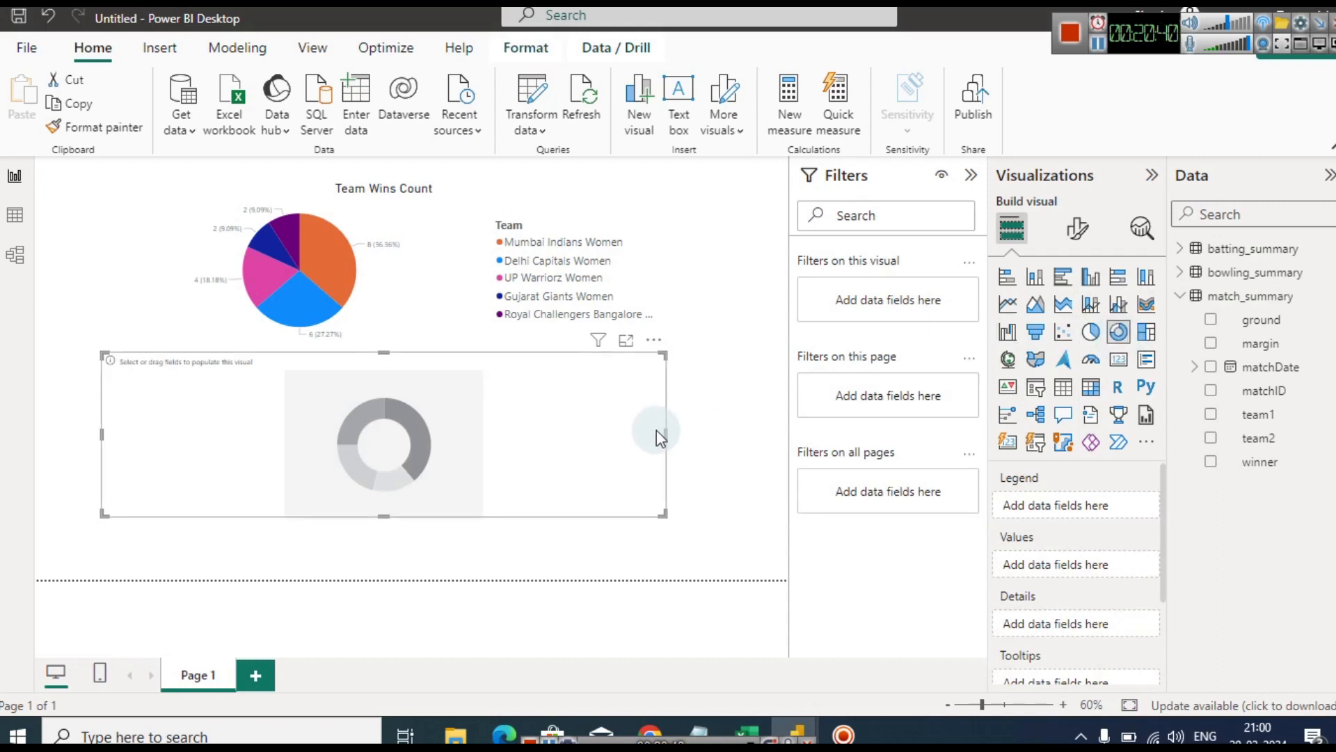
key(Delete)
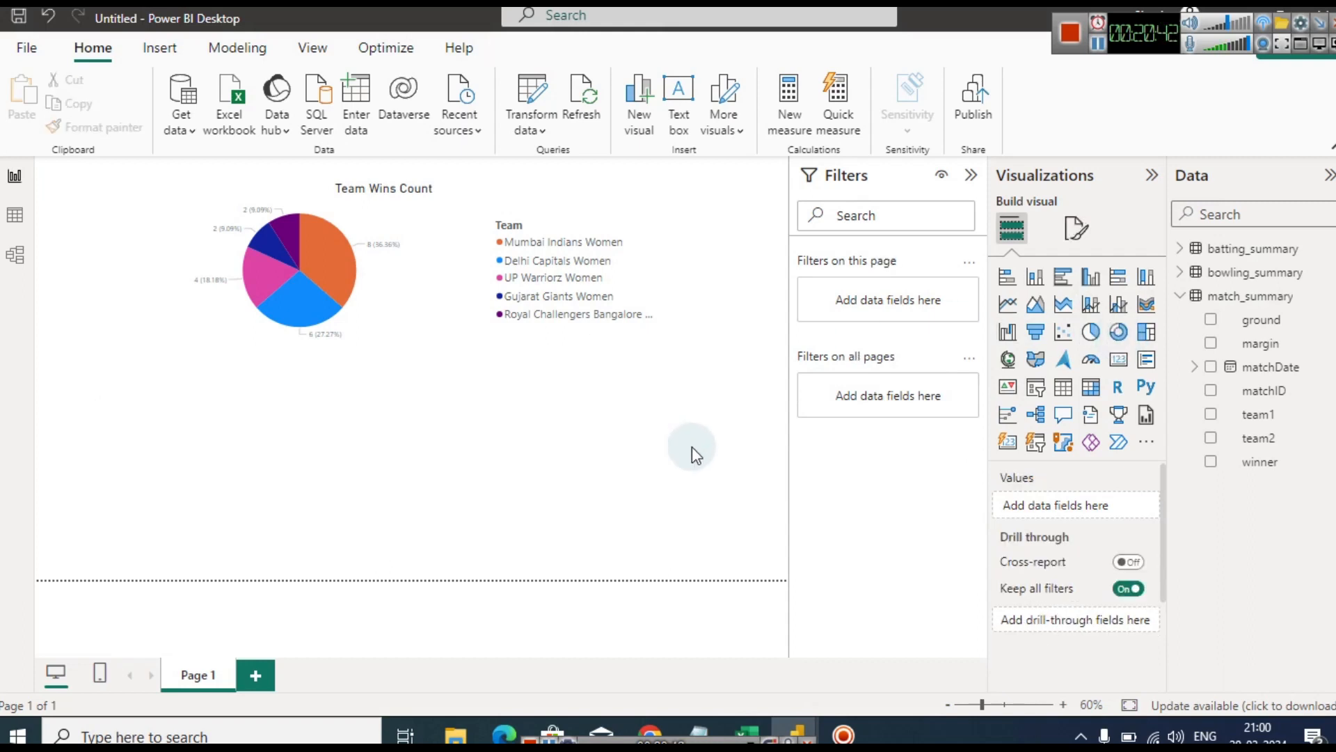
Add an enlarged funnel chart below the pie chart, with ground as category and the count of matchID as values
click(1038, 340)
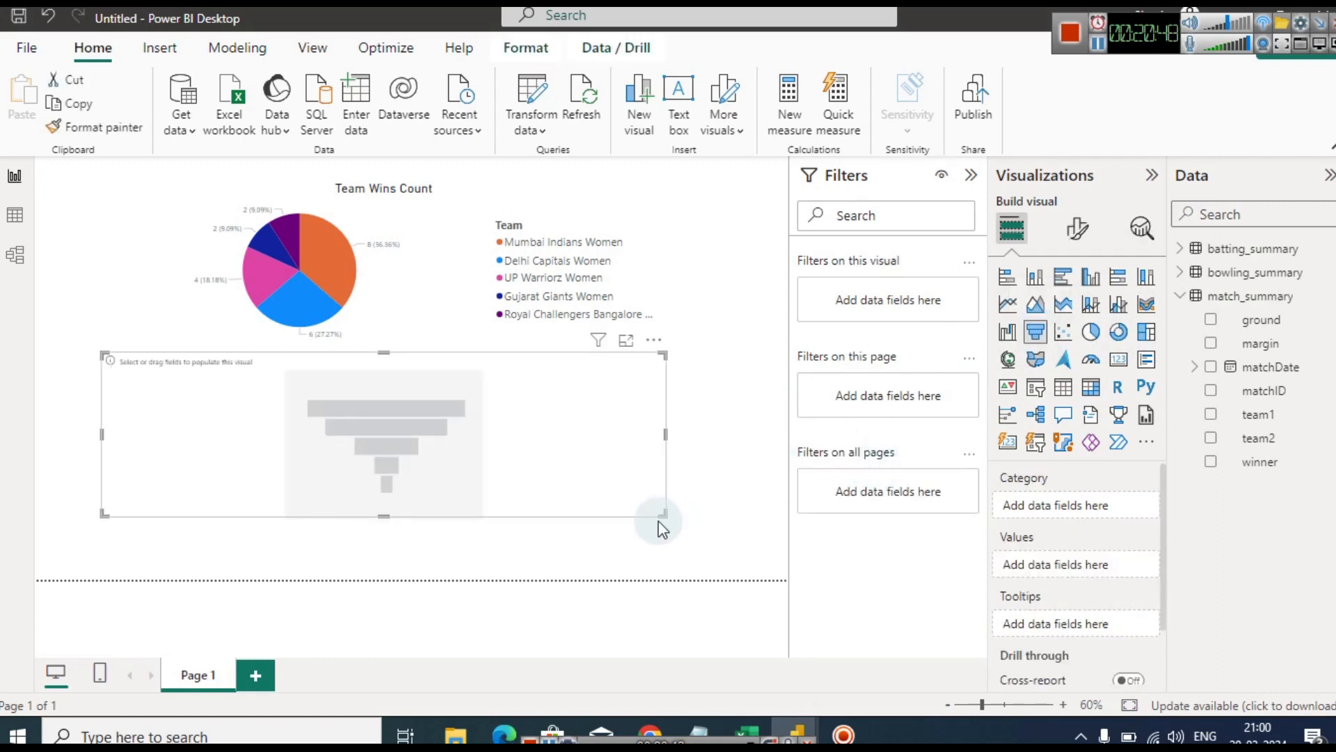
drag(659, 515, 740, 555)
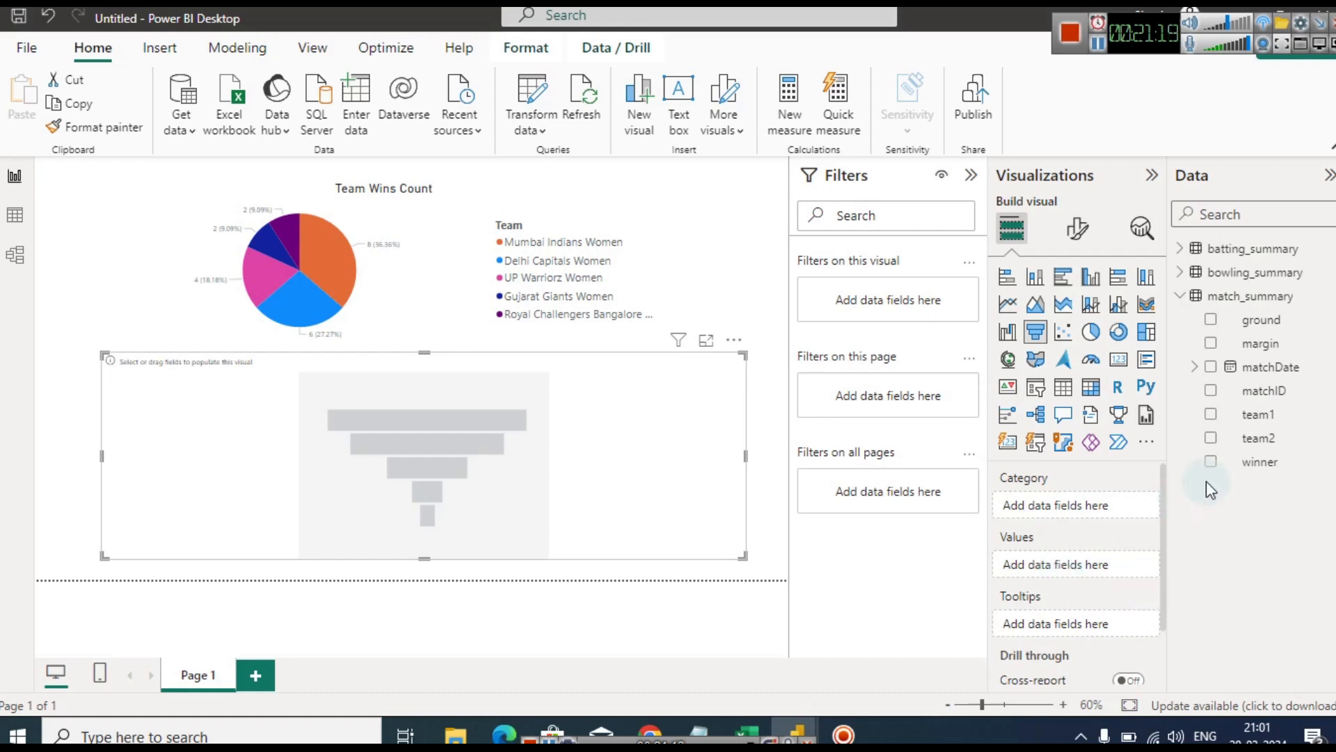
drag(1260, 331, 1110, 515)
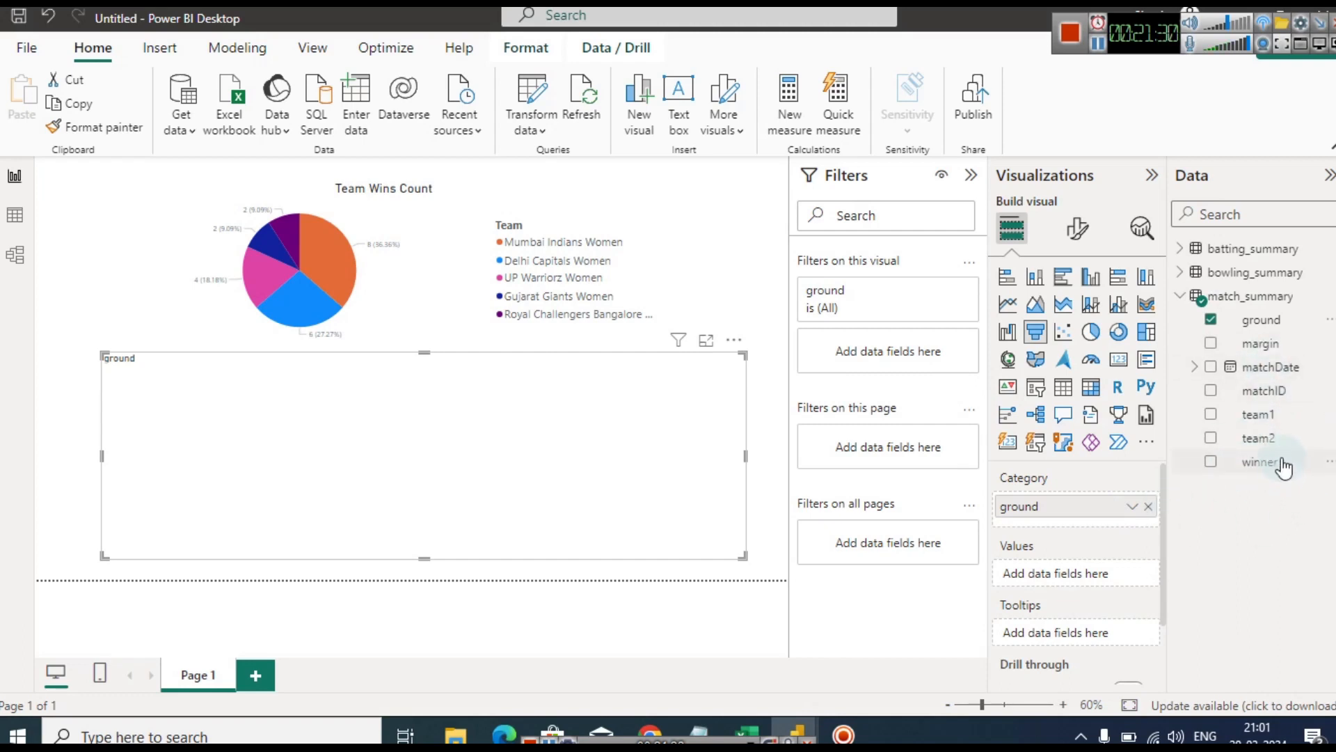
drag(1286, 392, 1109, 575)
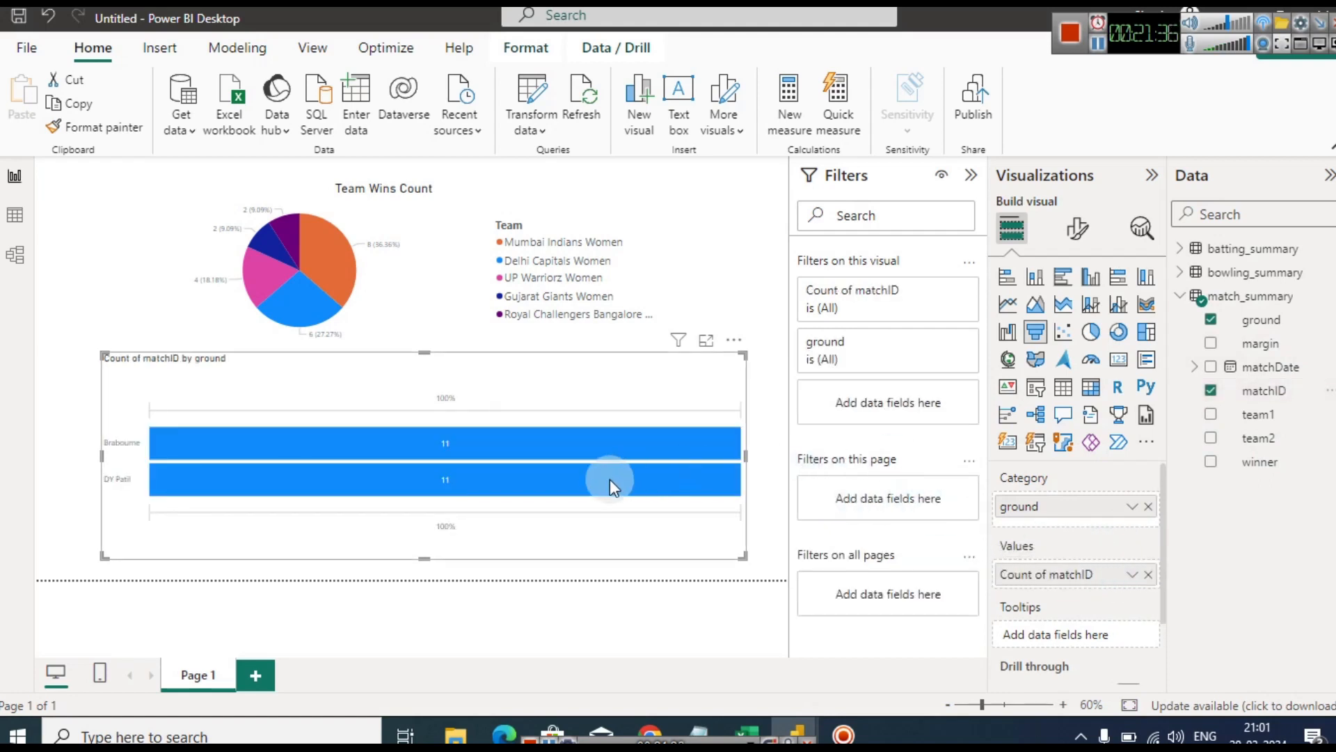
Check the funnel's match counts against the ground, winner and matchID columns of the match_summary table, and return to the report
mouse_move(600, 447)
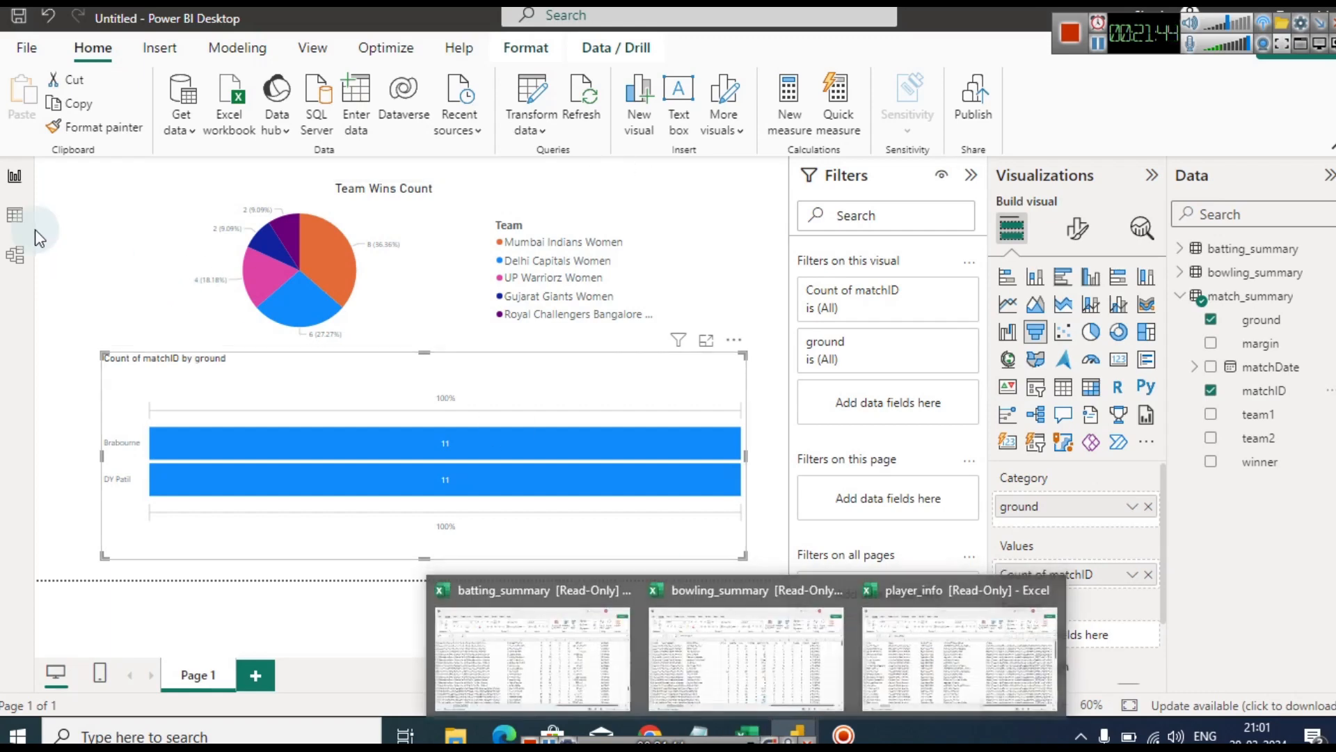
click(15, 214)
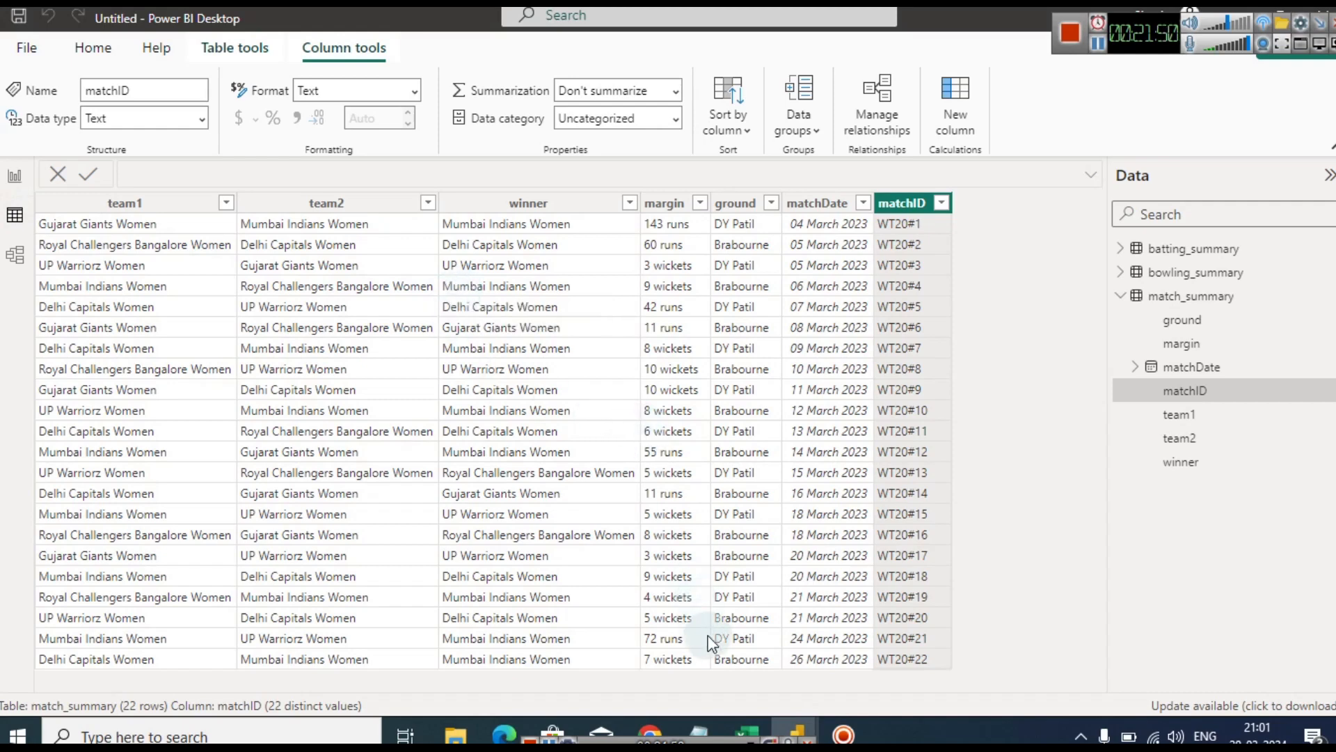
click(1209, 324)
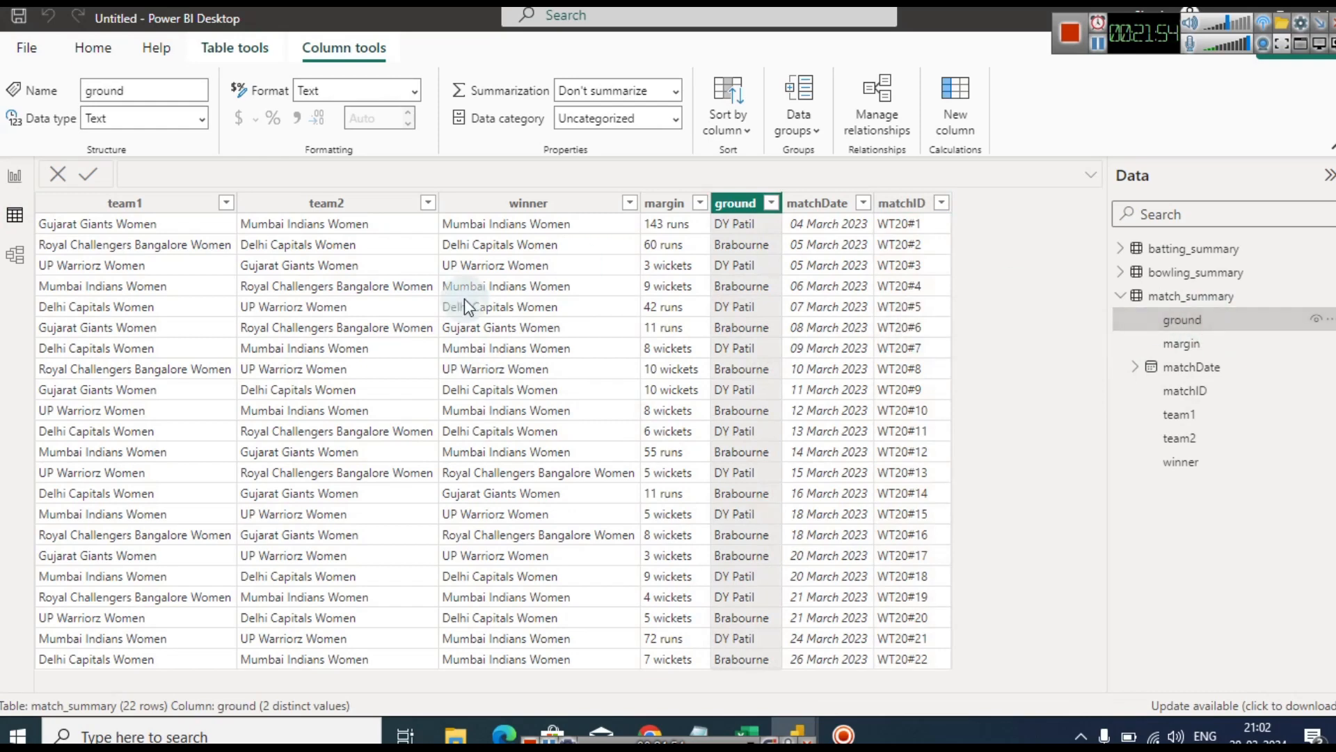
click(574, 307)
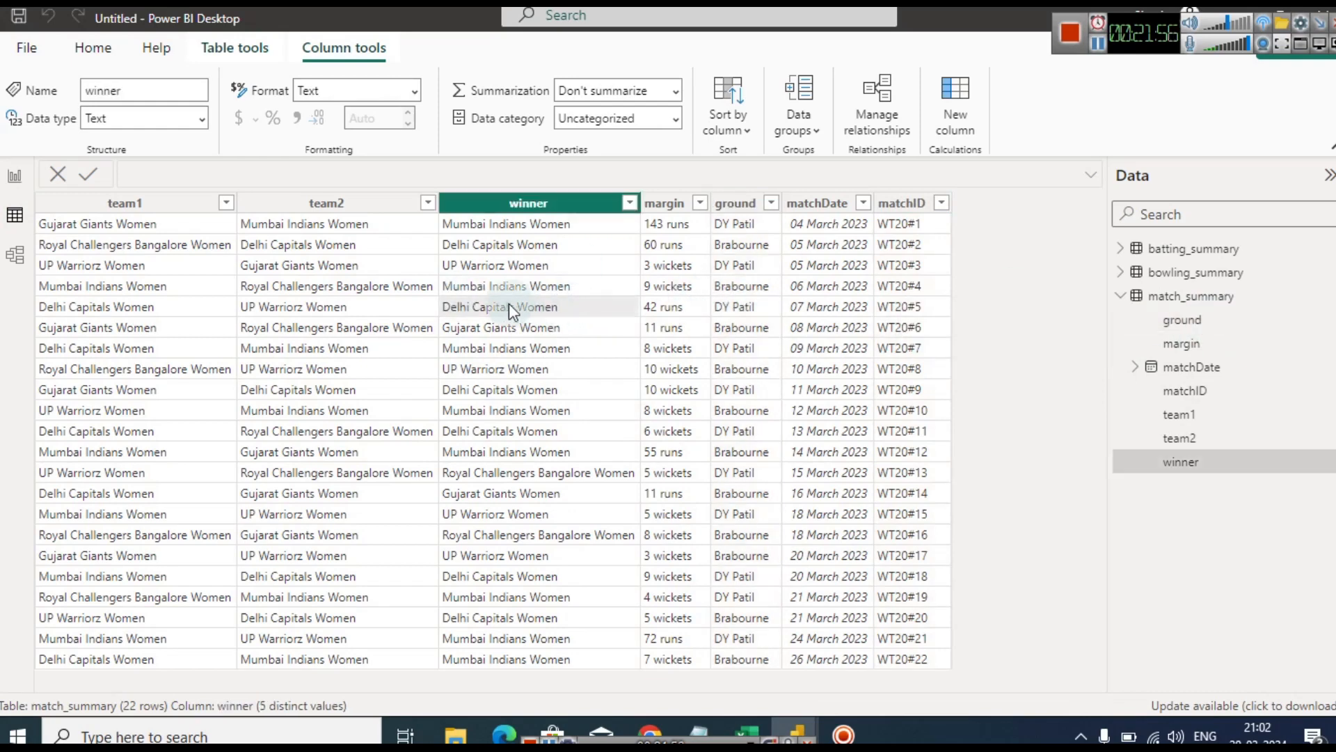
key(Left)
key(Left)
key(Left)
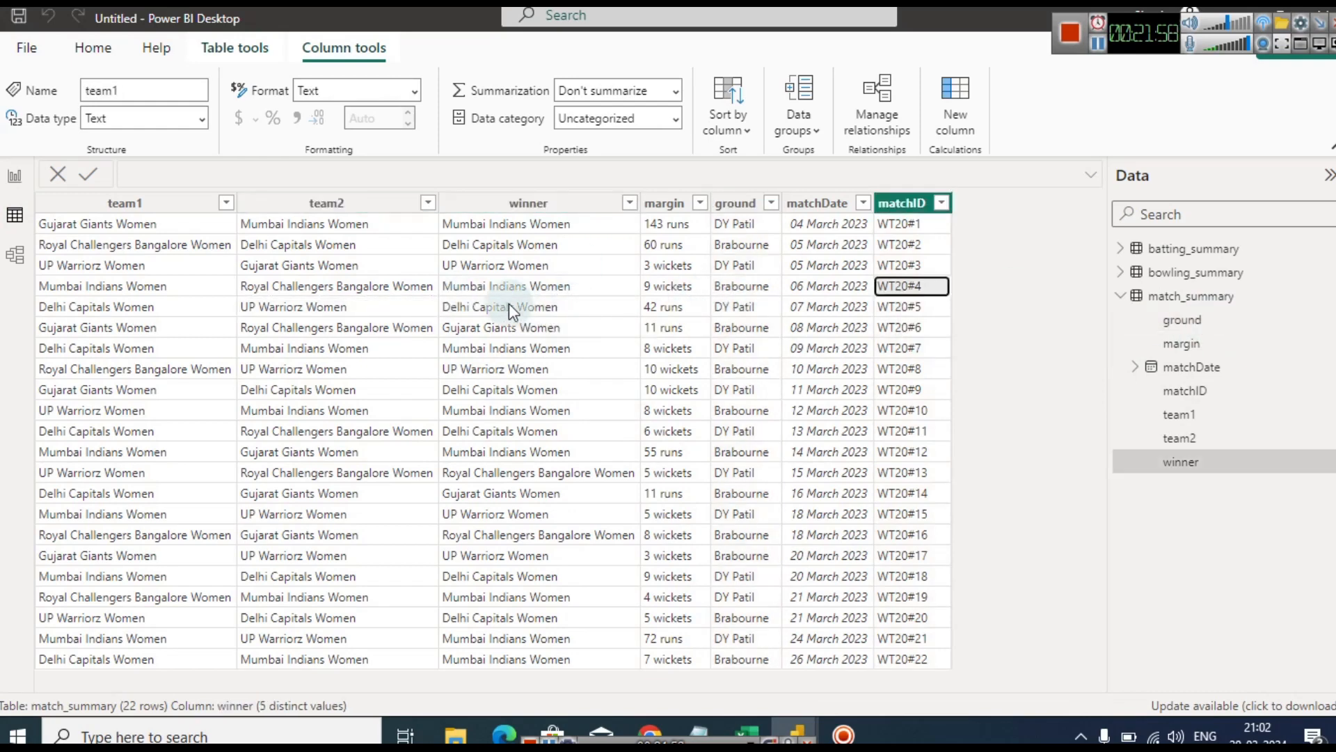
key(Right)
click(736, 272)
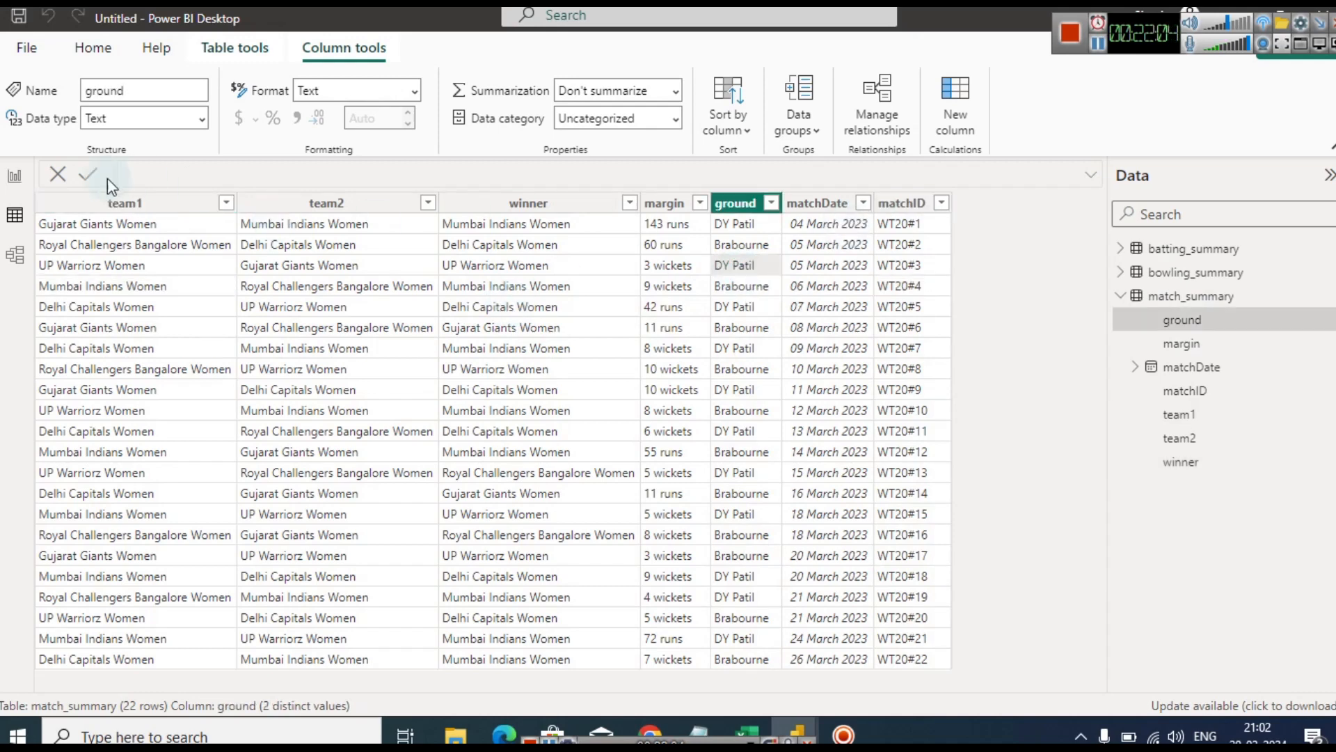
click(16, 175)
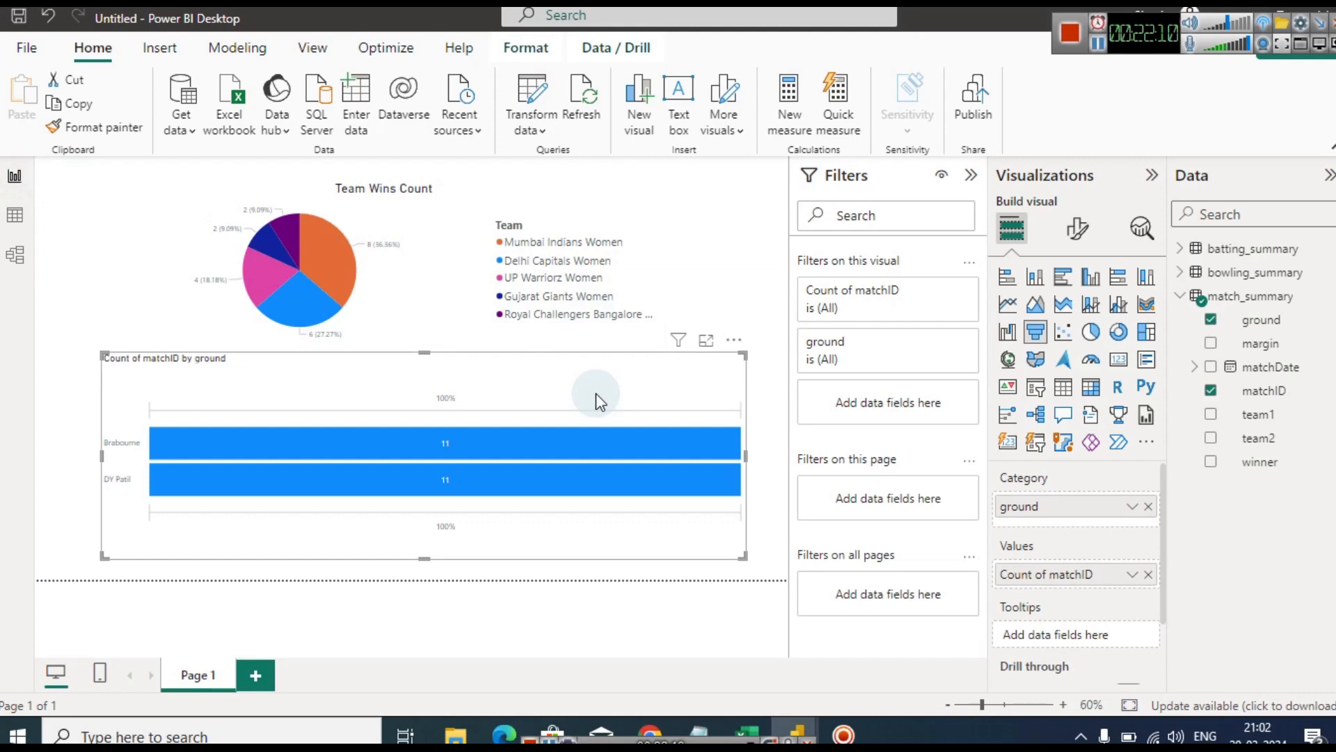
Switch to Chrome and examine the team wins funnel chart in the IPL Analytics Dashboard video on YouTube
mouse_move(650, 727)
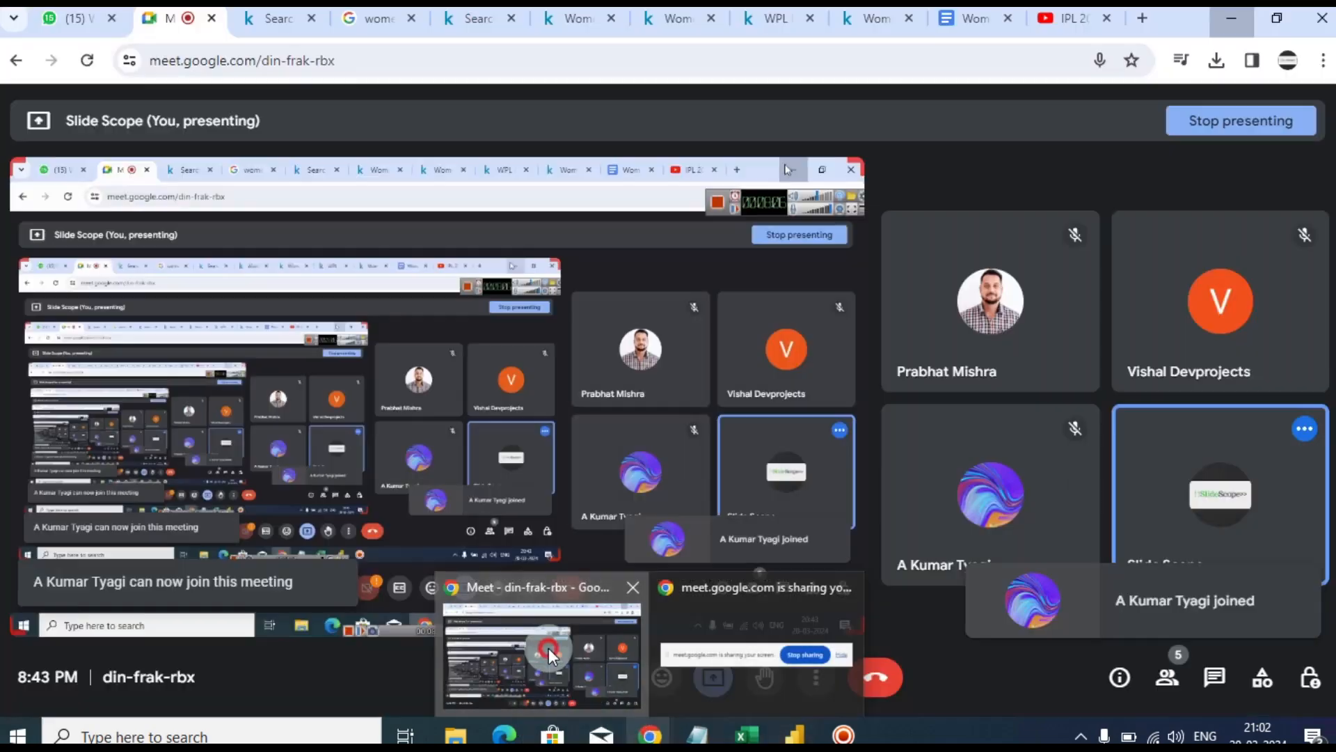
click(548, 648)
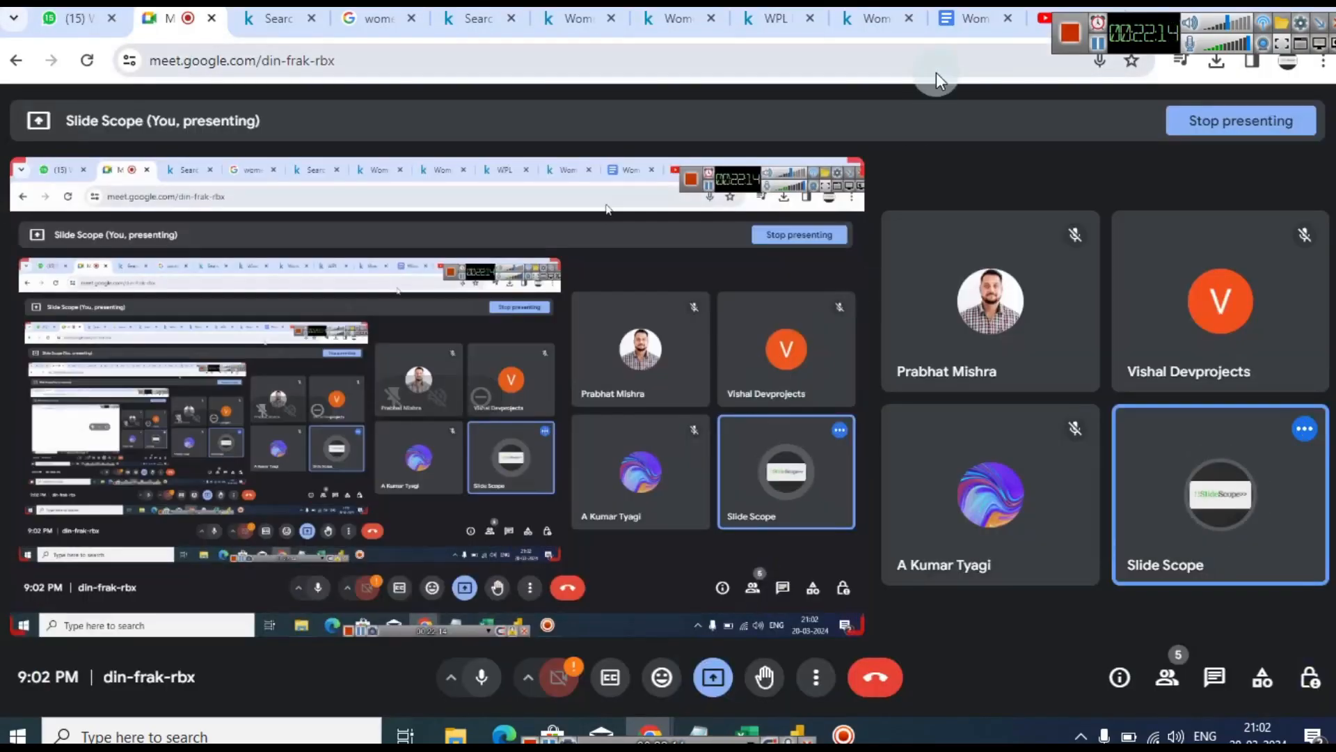
click(1041, 19)
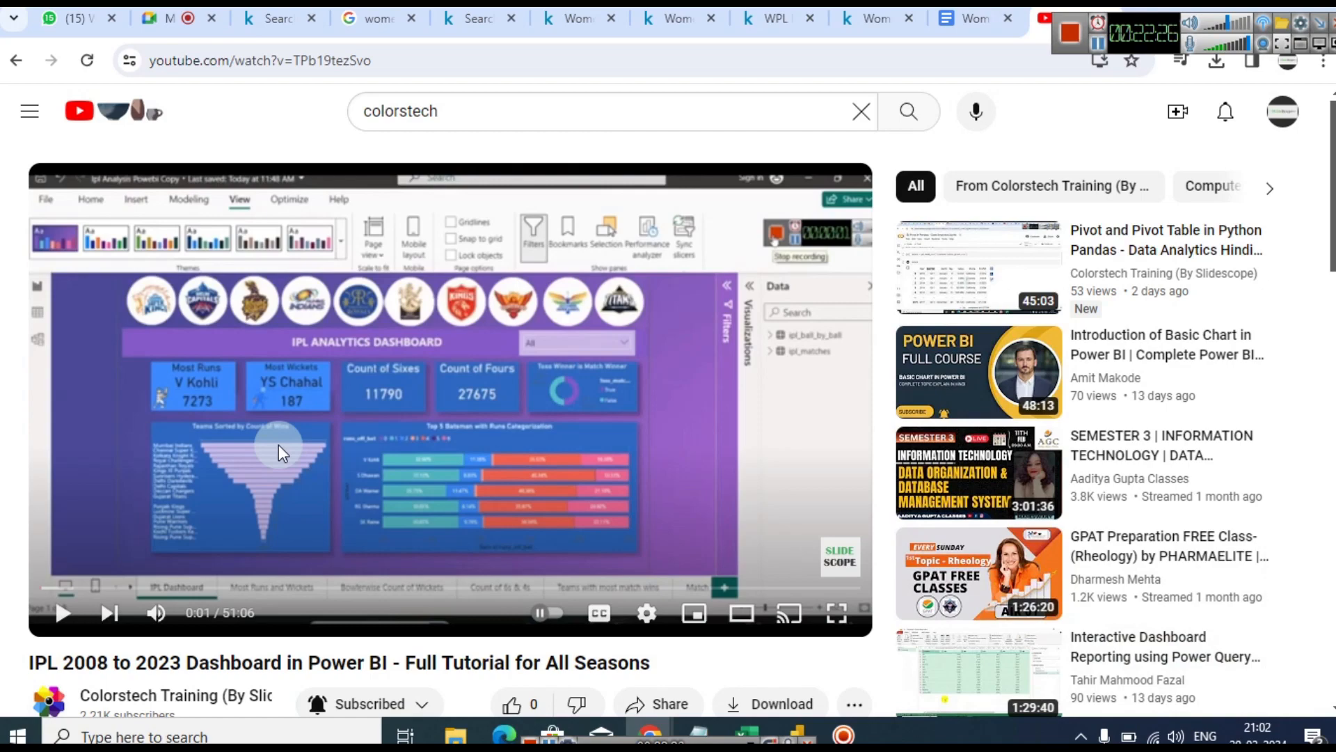
mouse_move(800, 717)
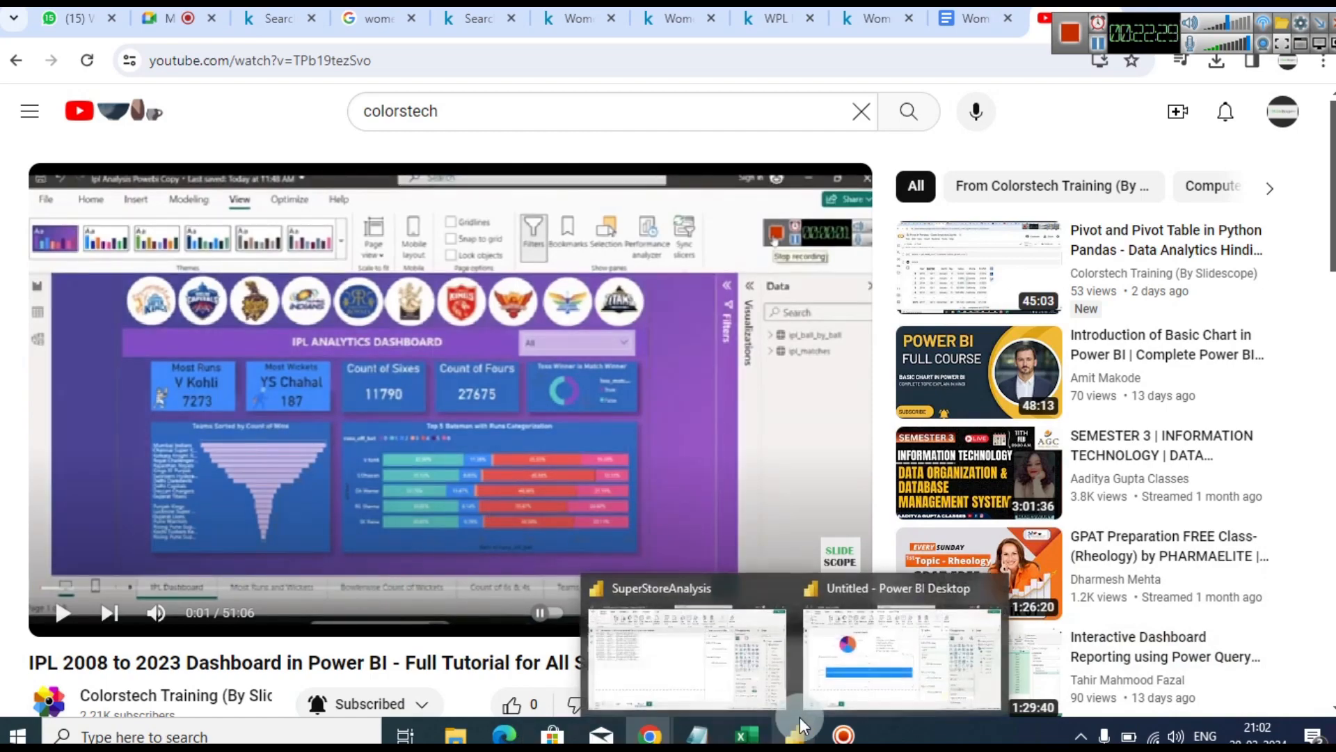
Switch back to Power BI and replace the funnel chart's ground category with the winner field from match_summary
click(869, 653)
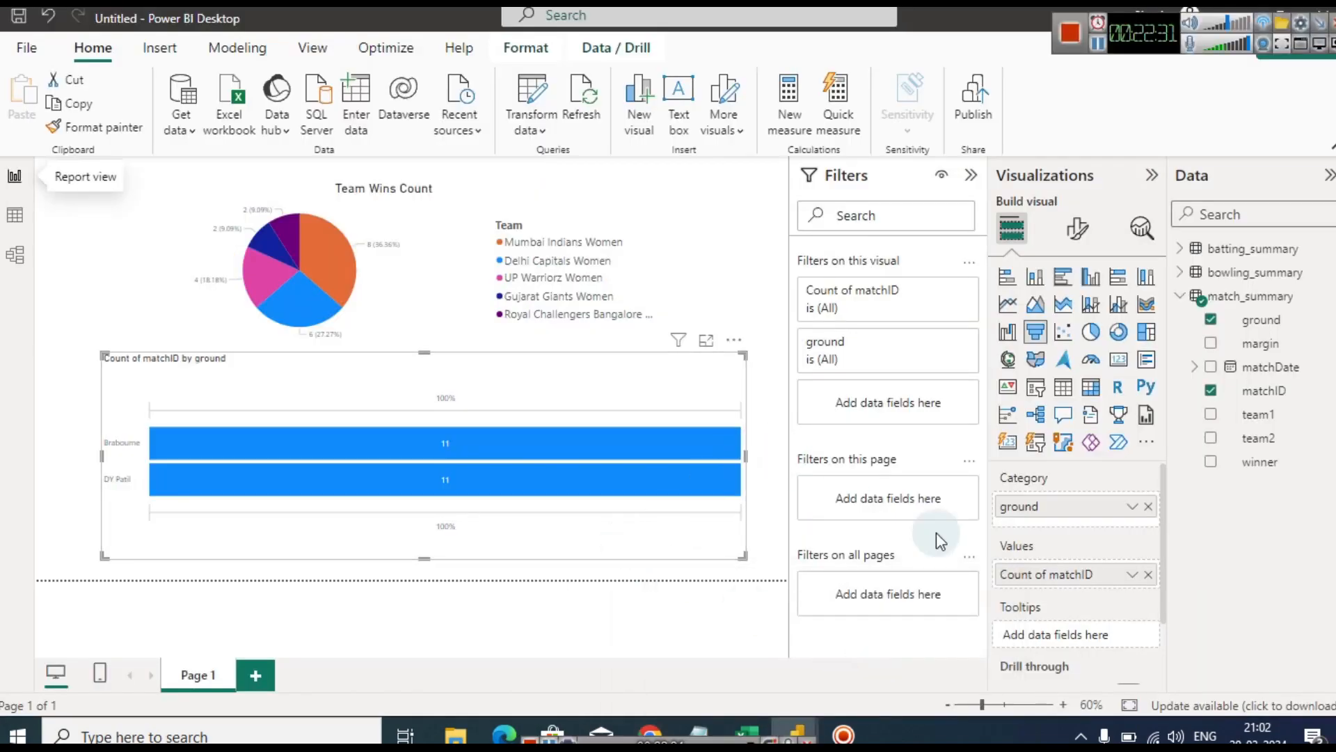
click(1148, 507)
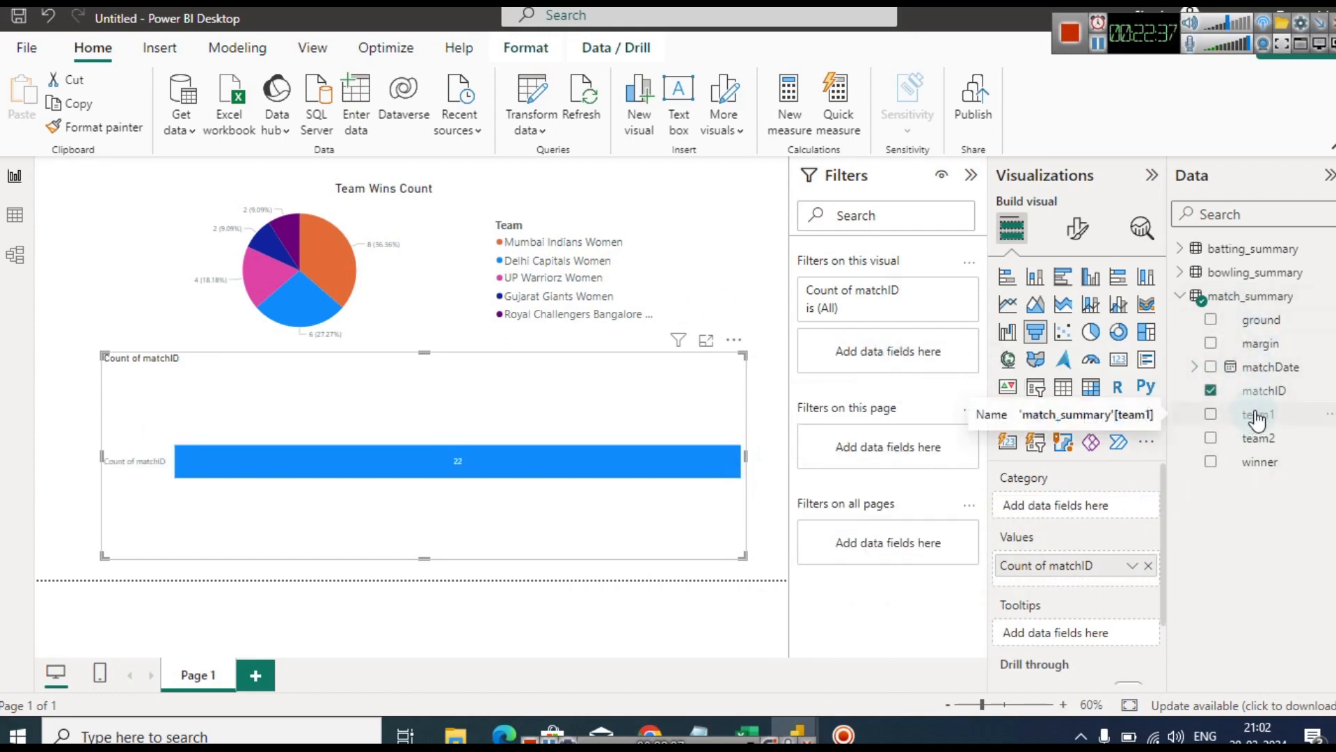
drag(1260, 461, 1079, 503)
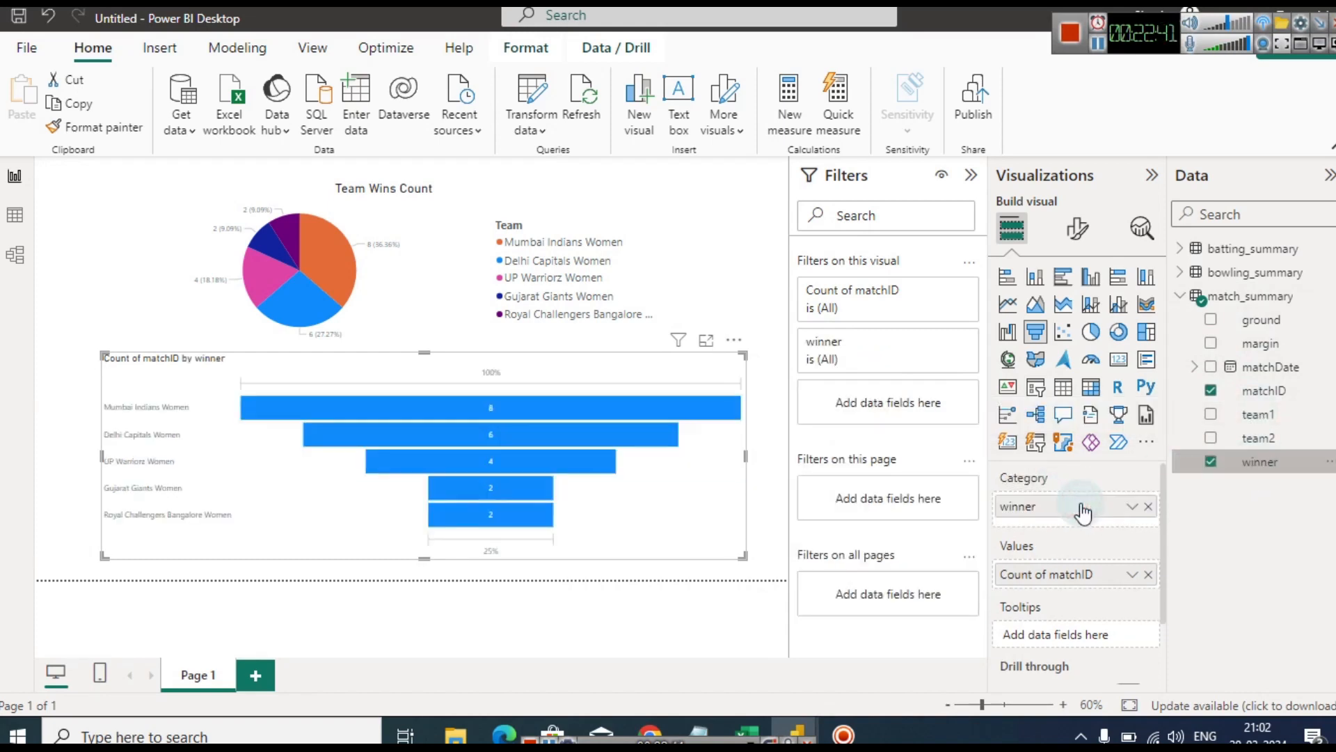
click(755, 483)
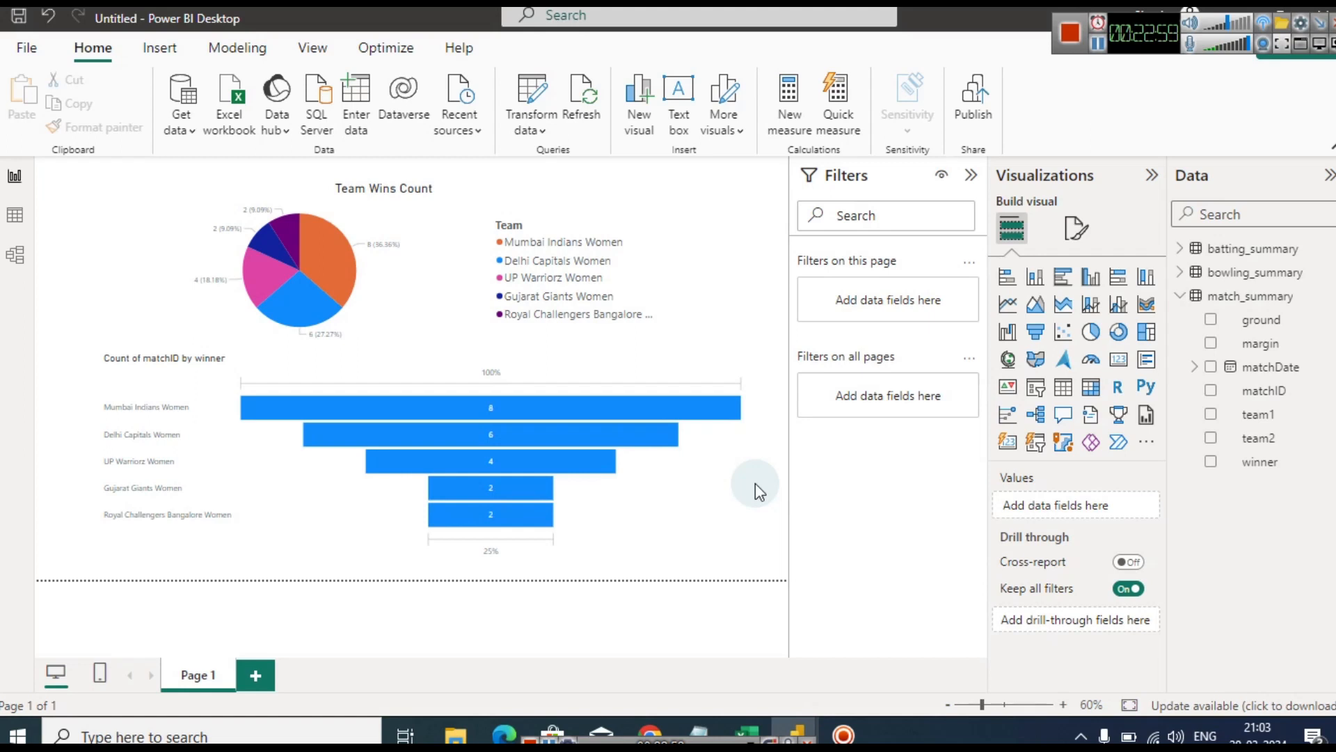
Rename the report page as Winner Count and add a new blank page after it
click(197, 674)
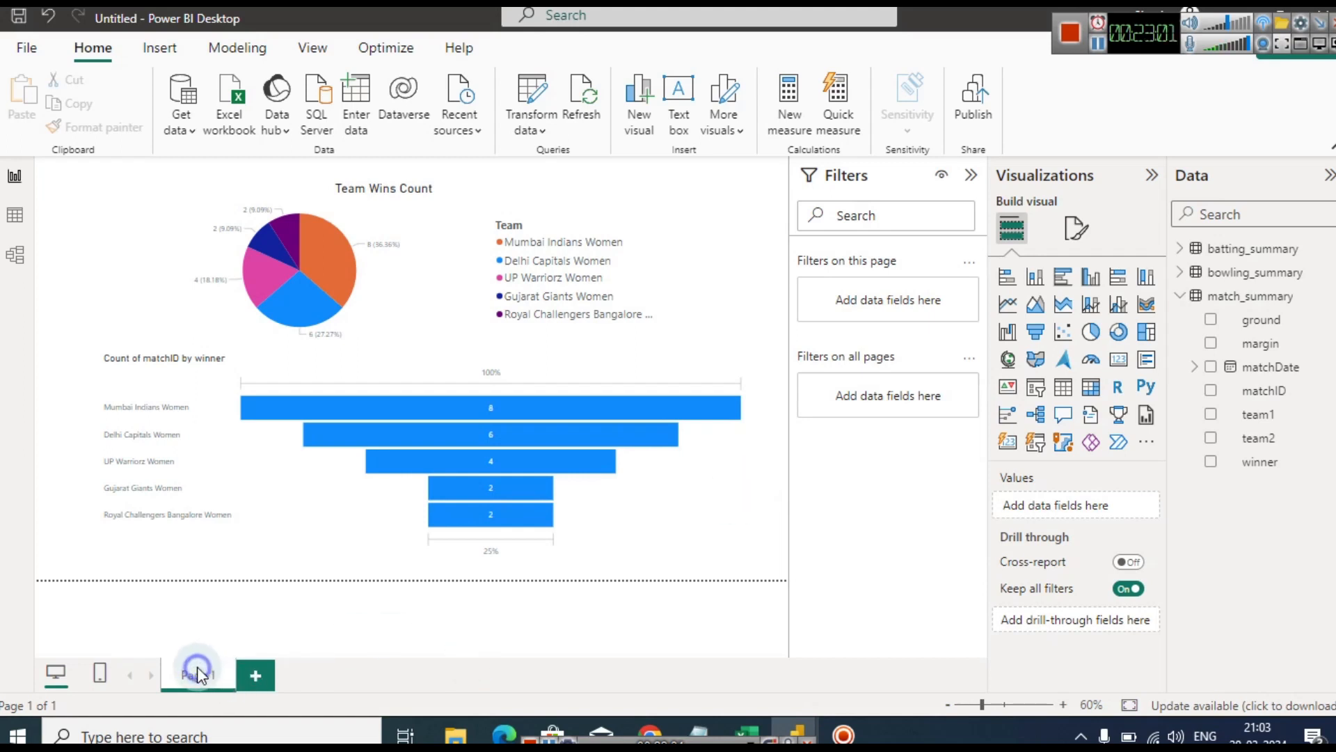
click(228, 656)
text(Winner)
text( Count)
click(373, 684)
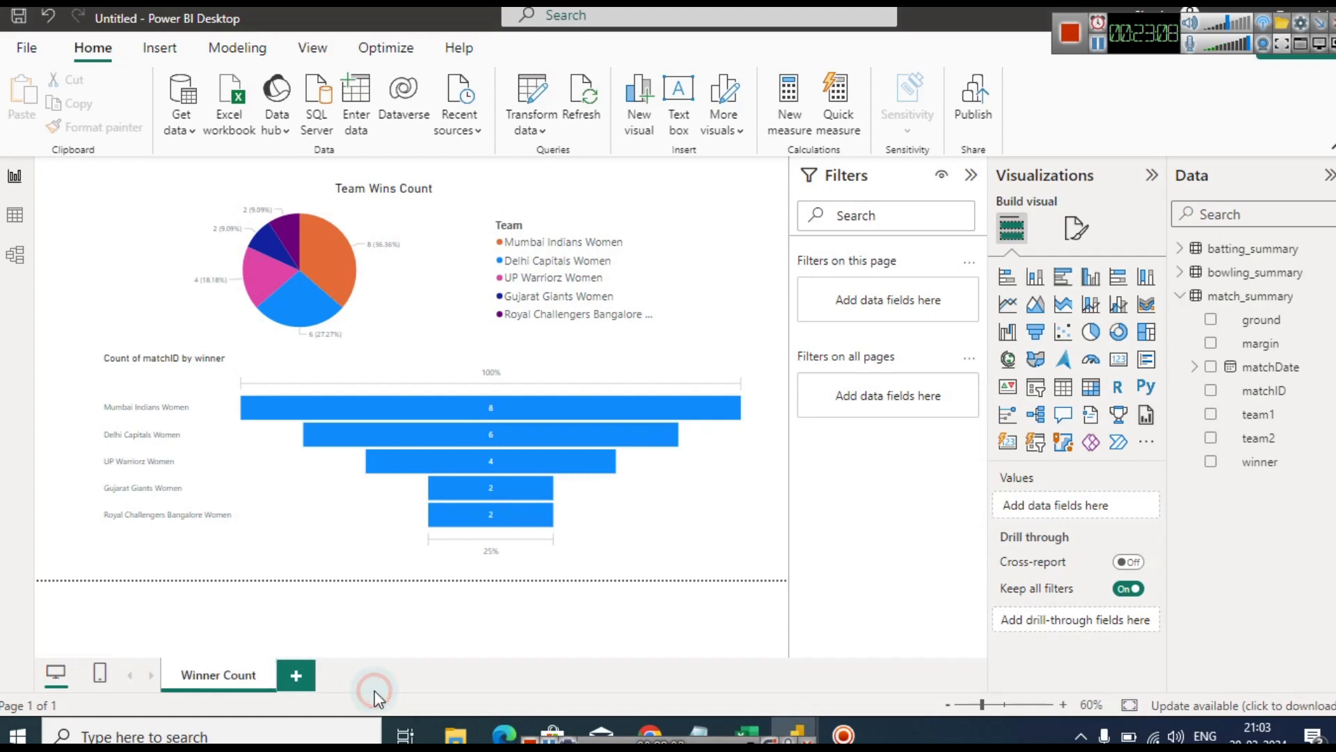
click(296, 677)
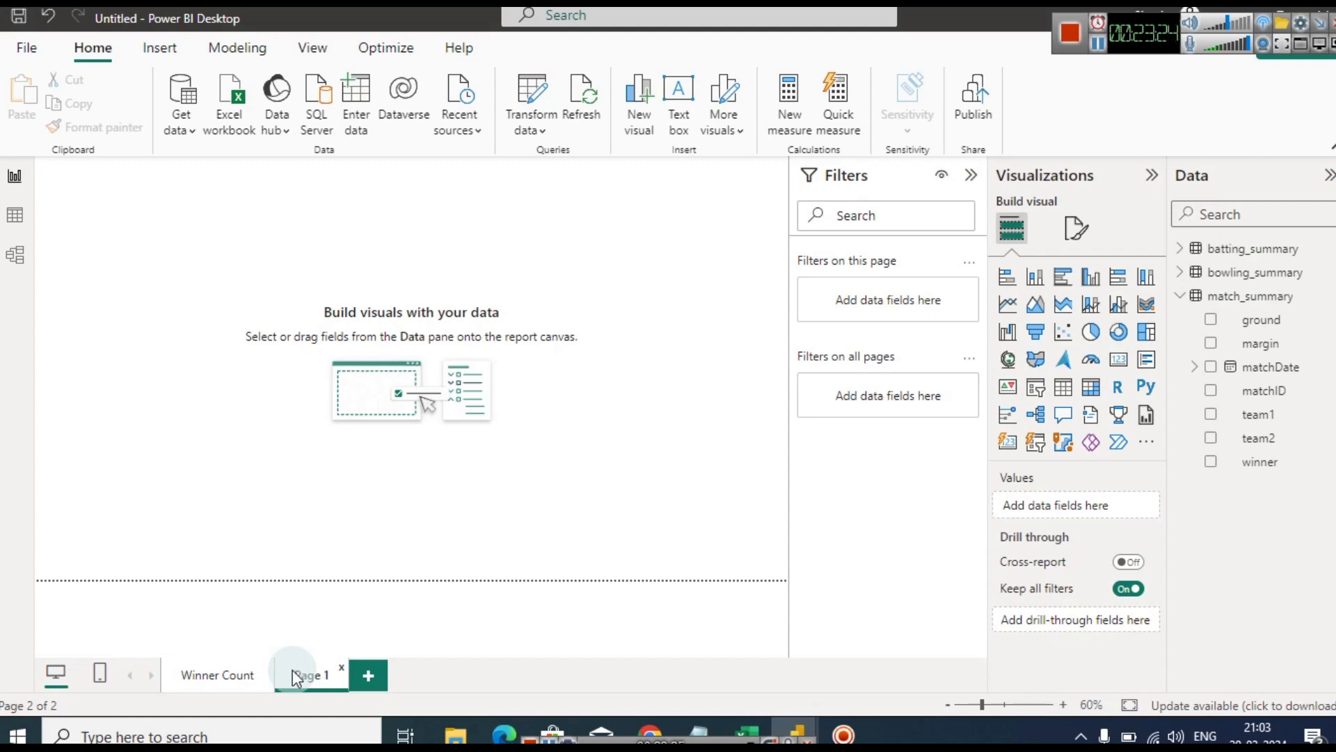
Add a clustered column chart of the sum of 4s from batting_summary, enlarged and moved toward the page's middle
click(1181, 249)
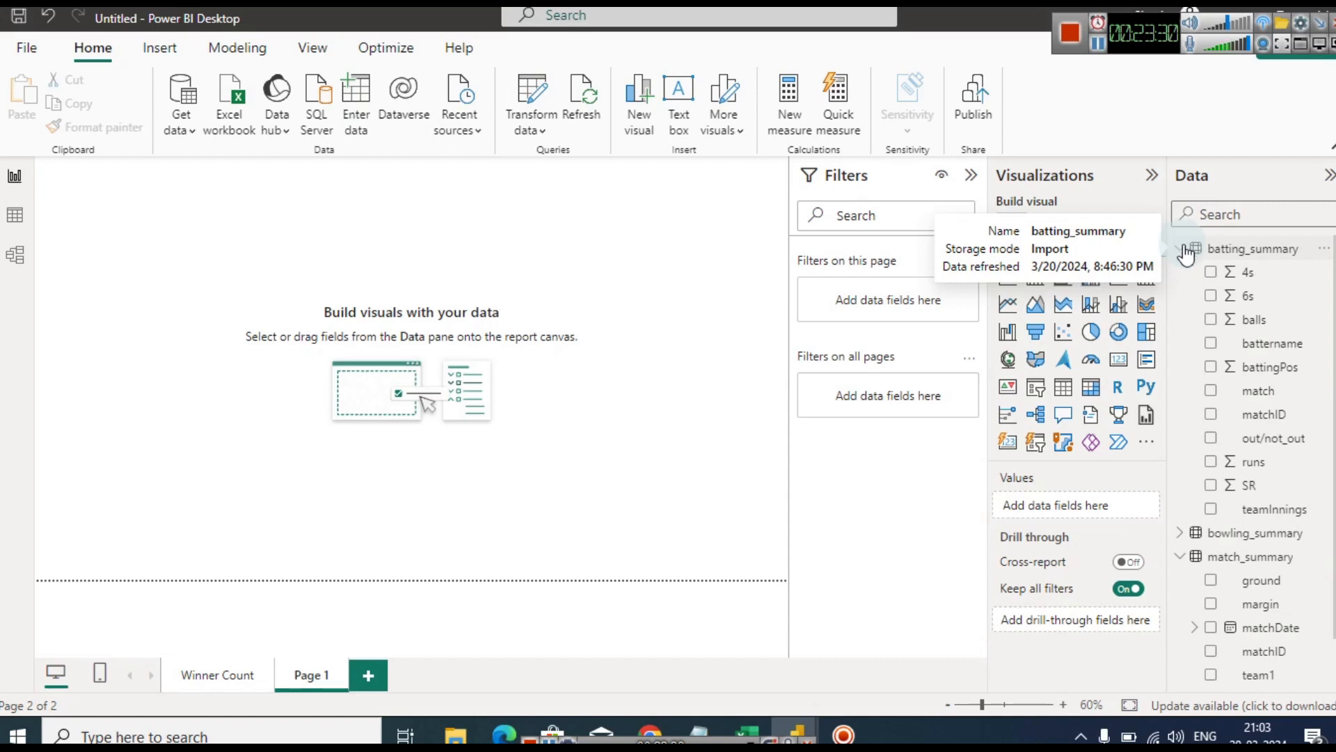
click(1212, 277)
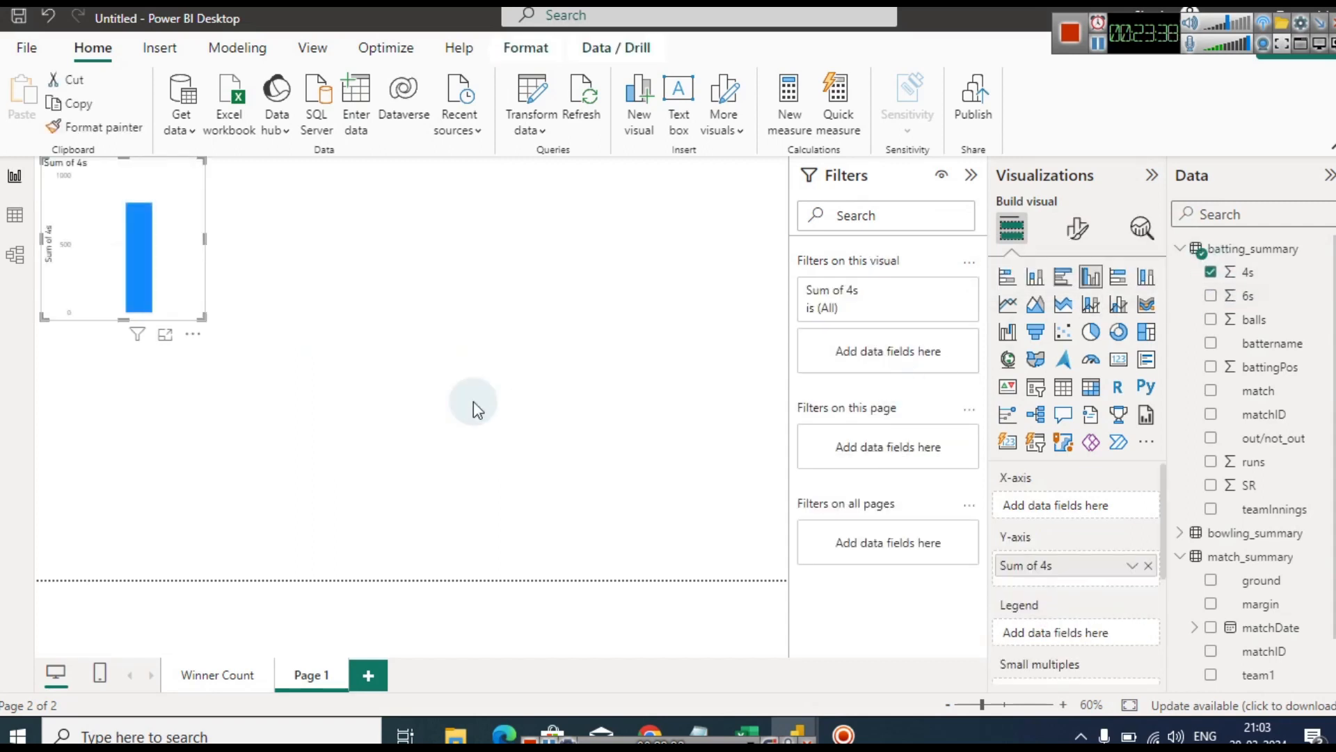
drag(203, 319, 420, 449)
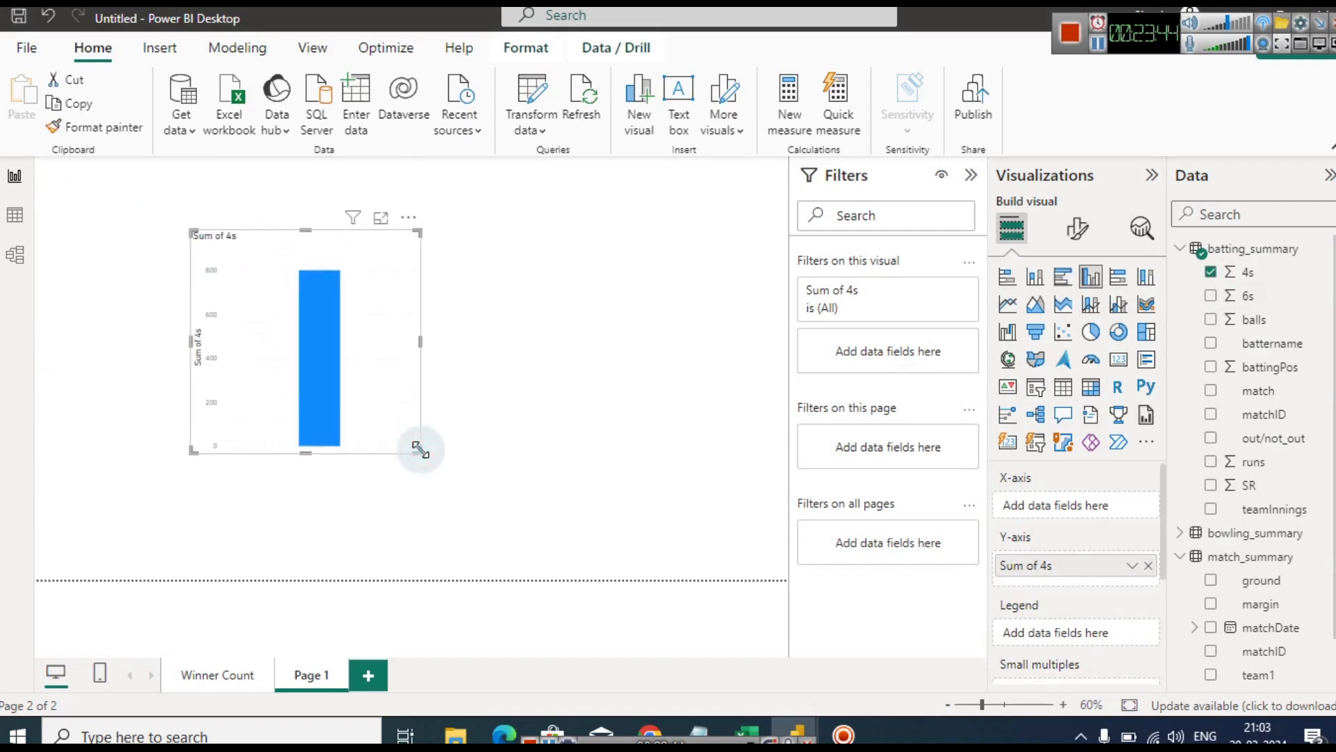
mouse_move(332, 377)
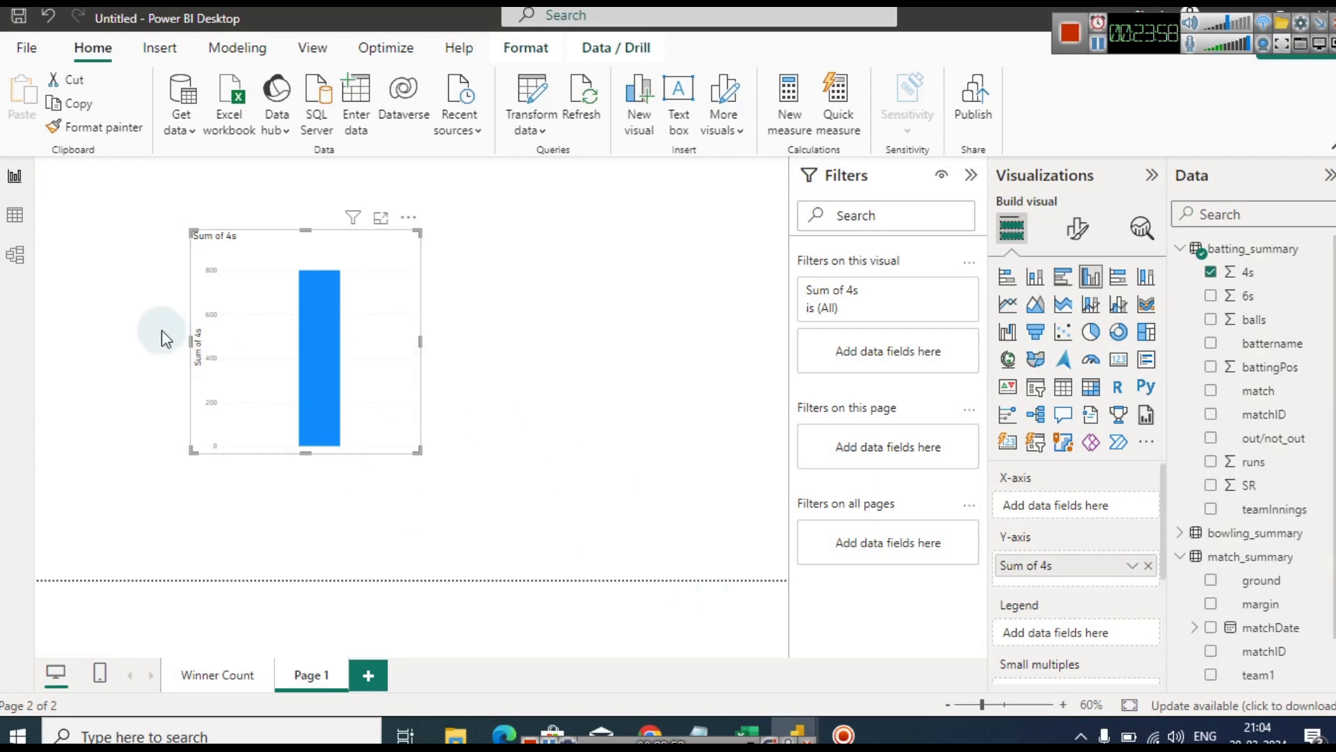
Examine the batting_summary table column by column, from matchID and out/not_out through SR, 6s, 4s, balls and runs to battingPos
click(15, 215)
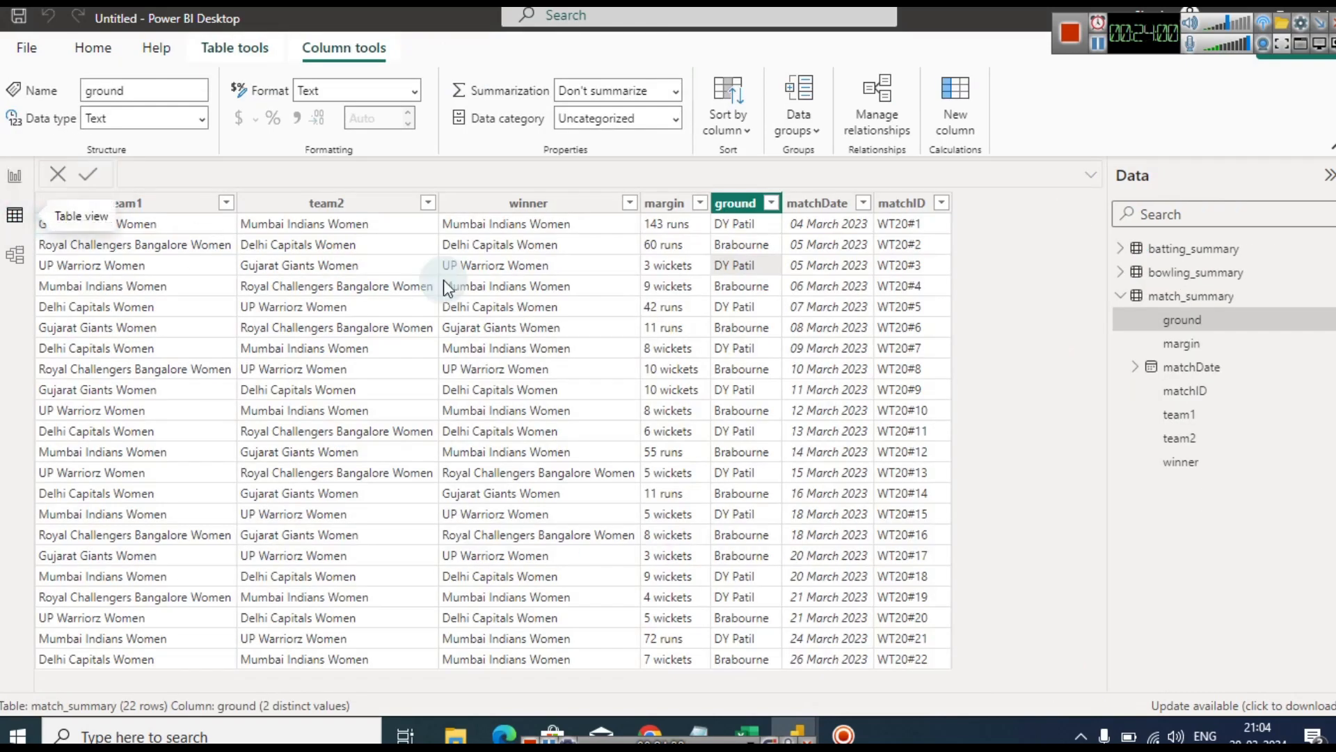
click(1170, 251)
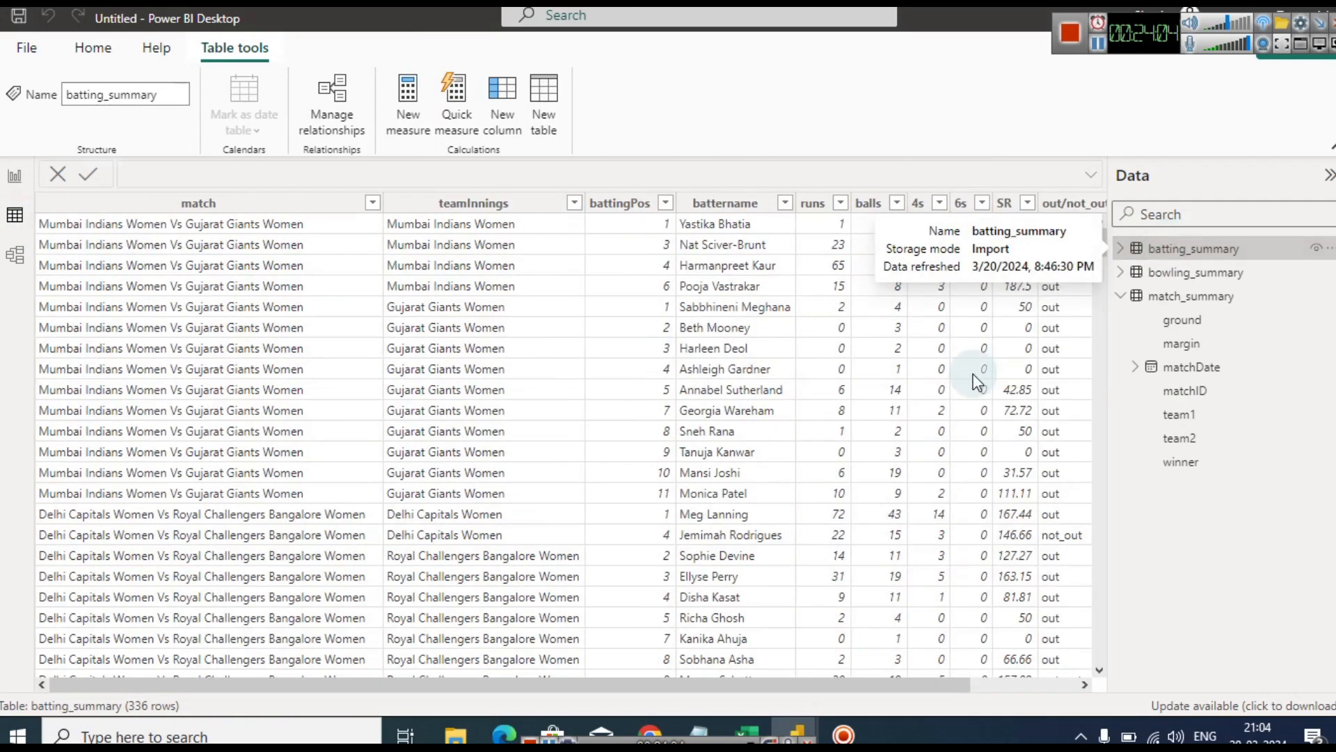
click(942, 224)
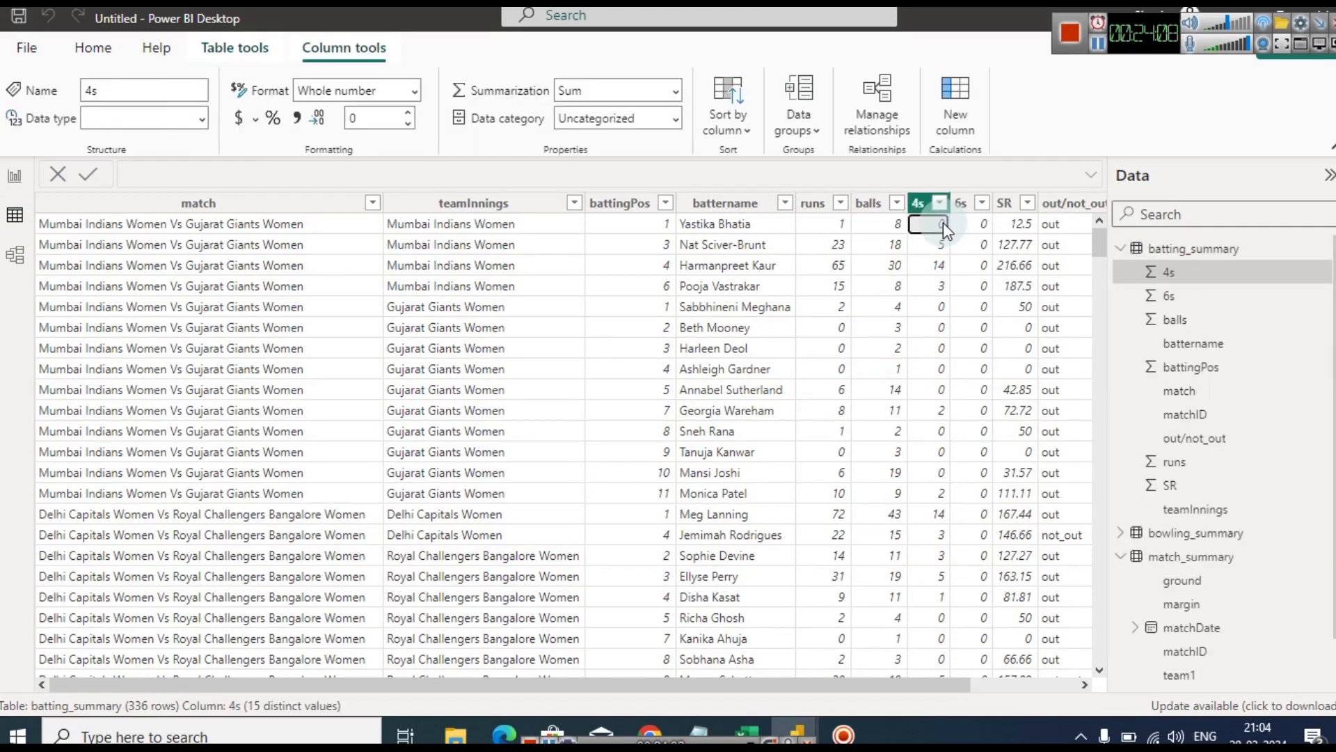
click(1033, 686)
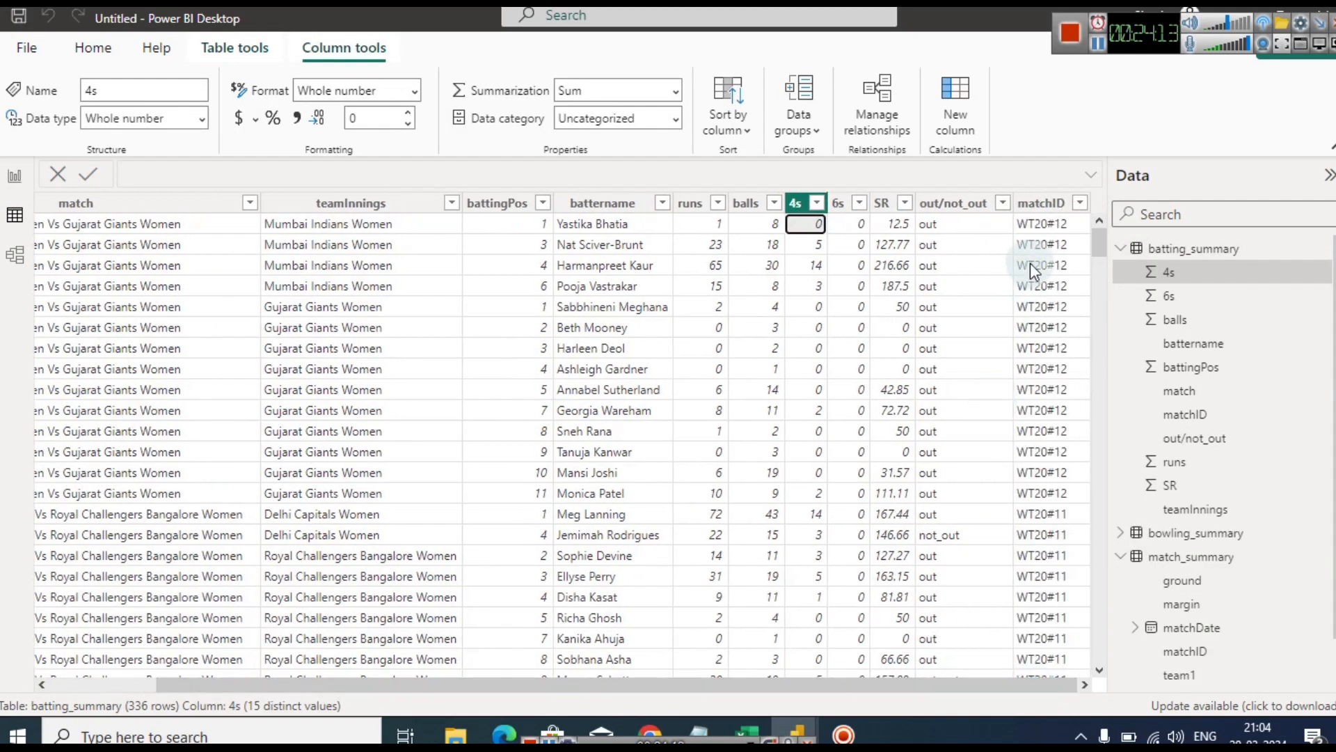
click(1042, 229)
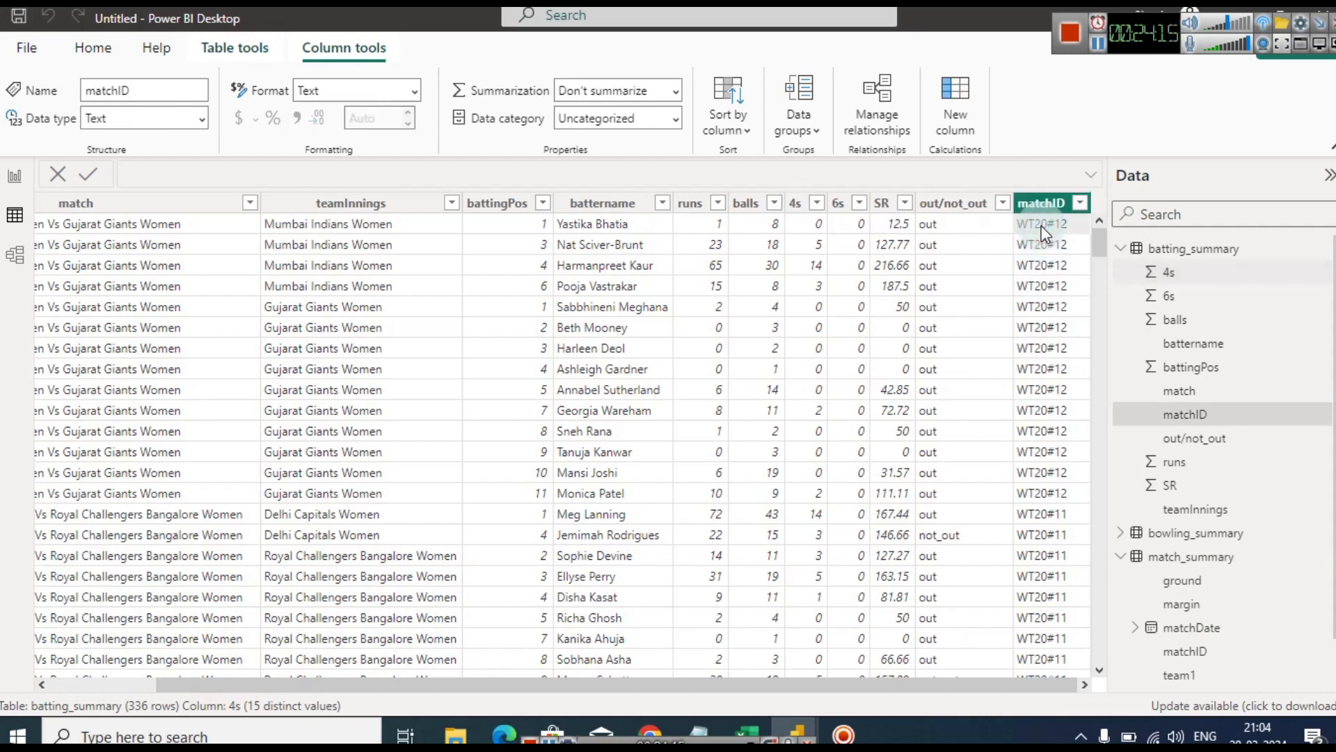
key(Left)
key(Left)
key(Left)
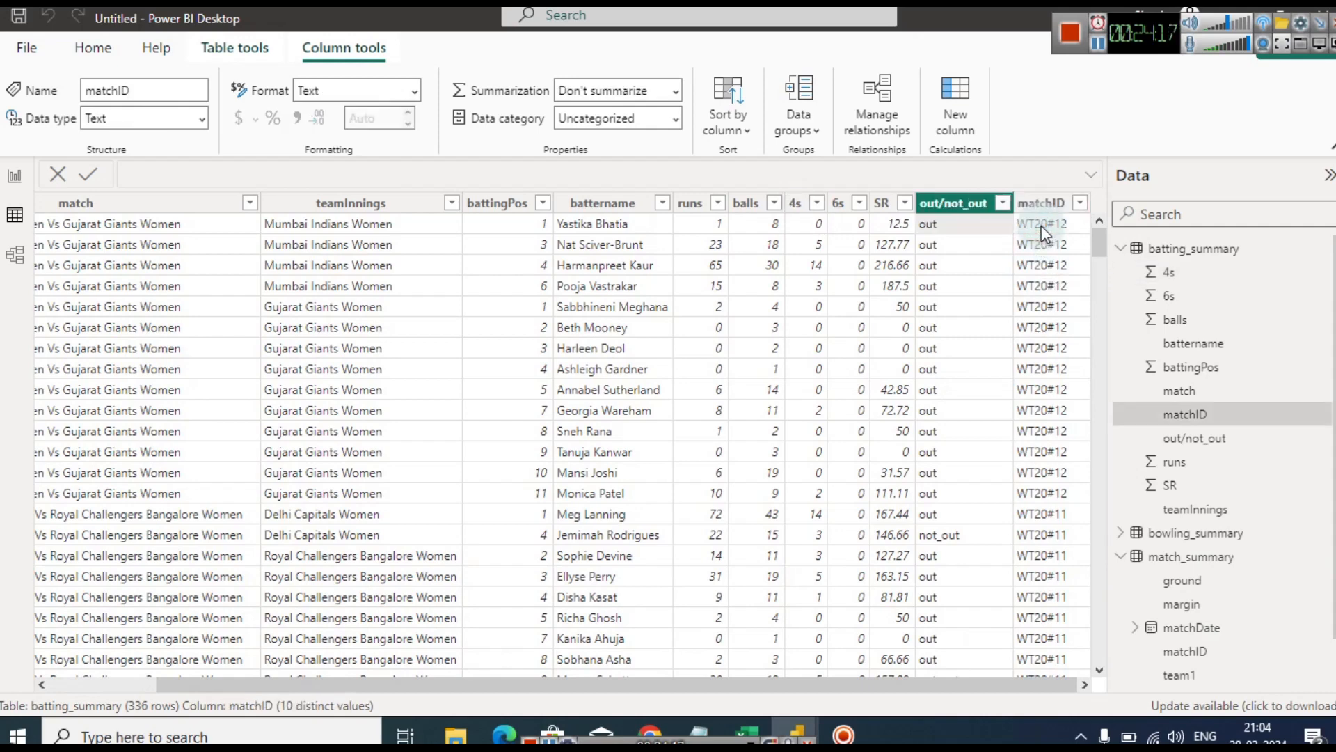
click(897, 226)
key(Left)
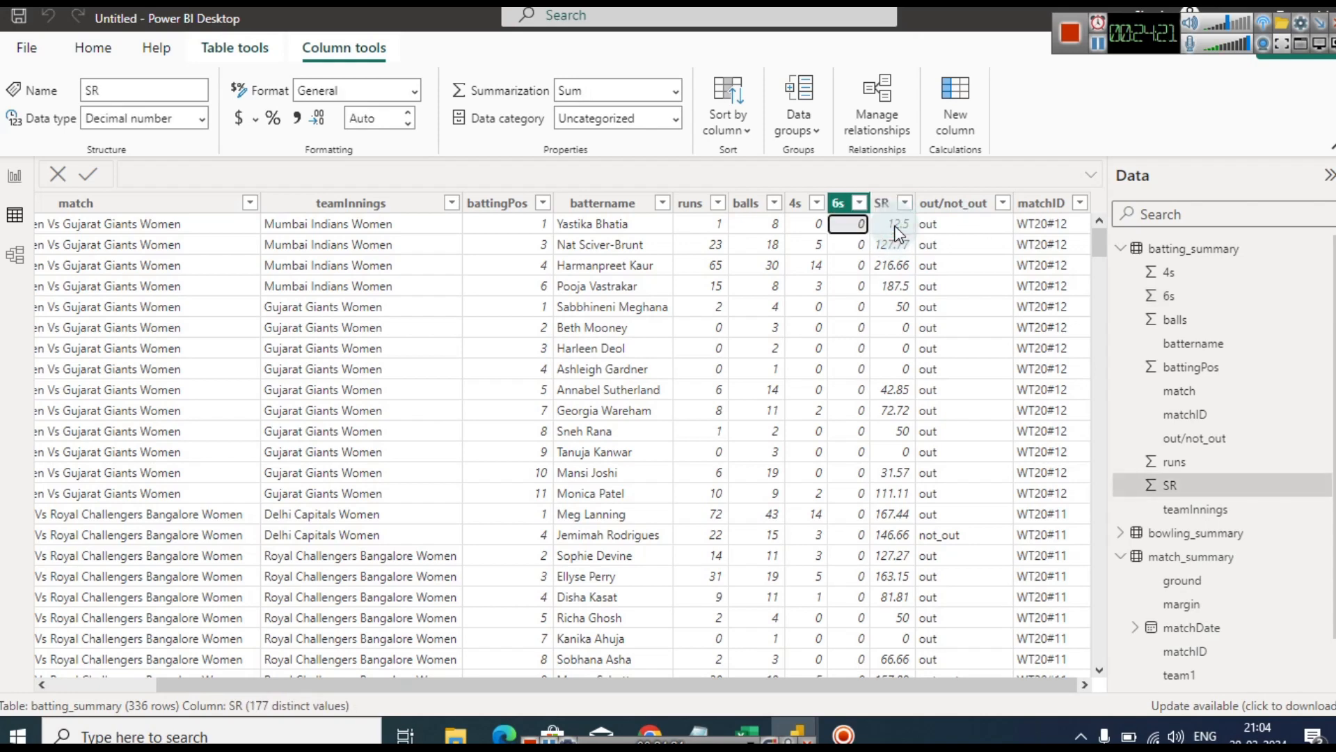
key(Left)
key(Left)
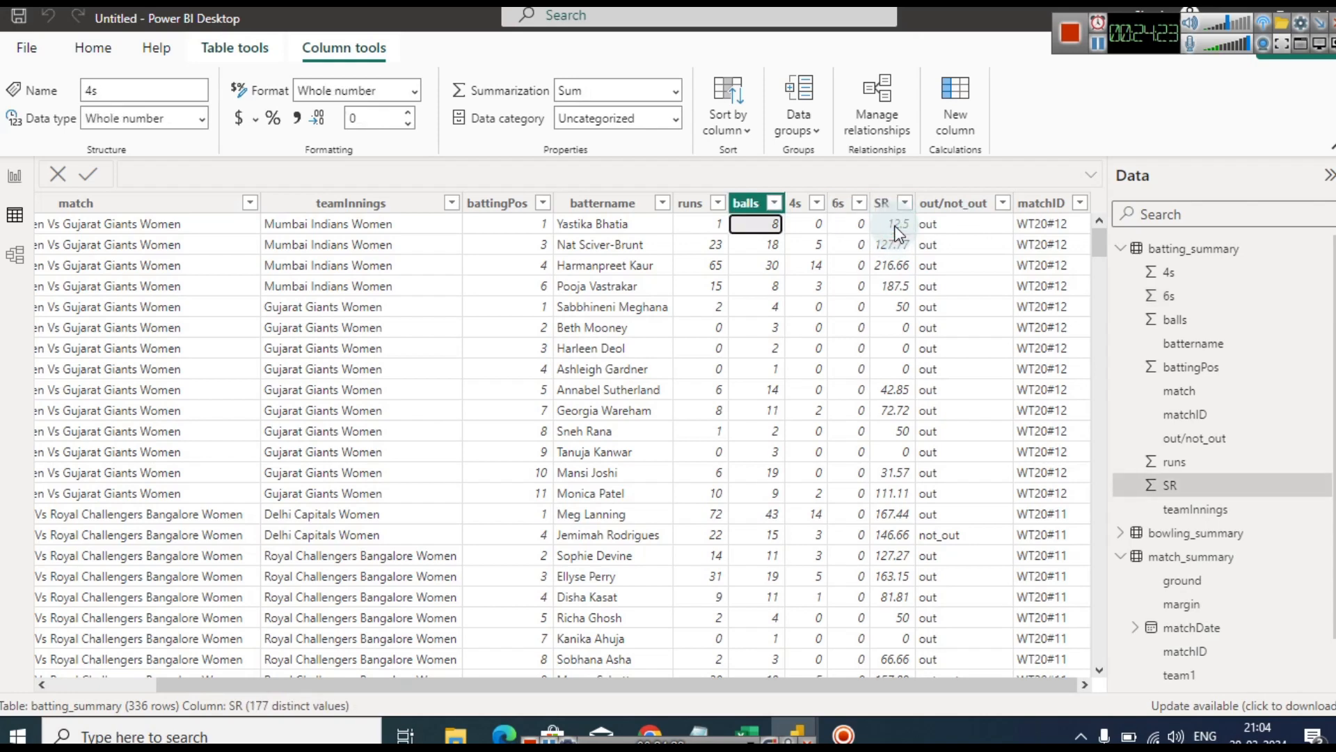
key(Left)
key(Left)
key(Left)
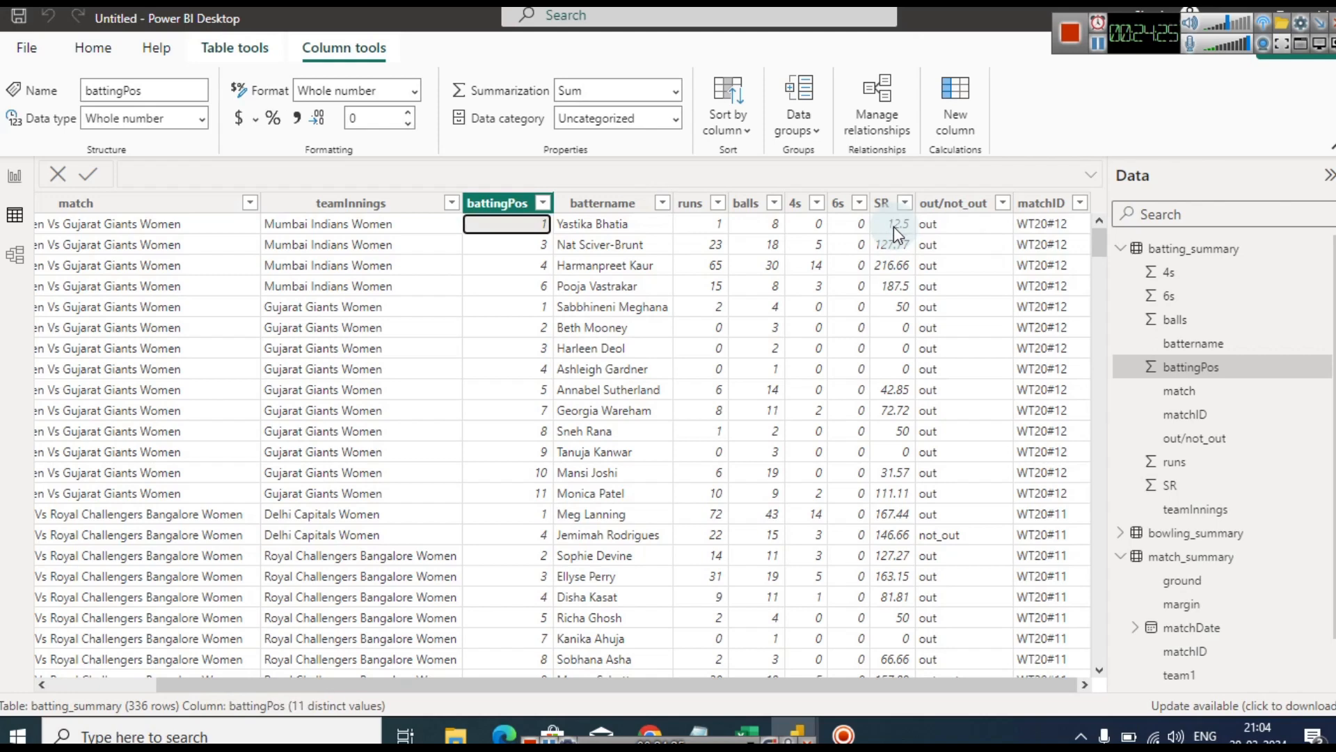
Check the 4s column against the battername column and return to the report
click(802, 222)
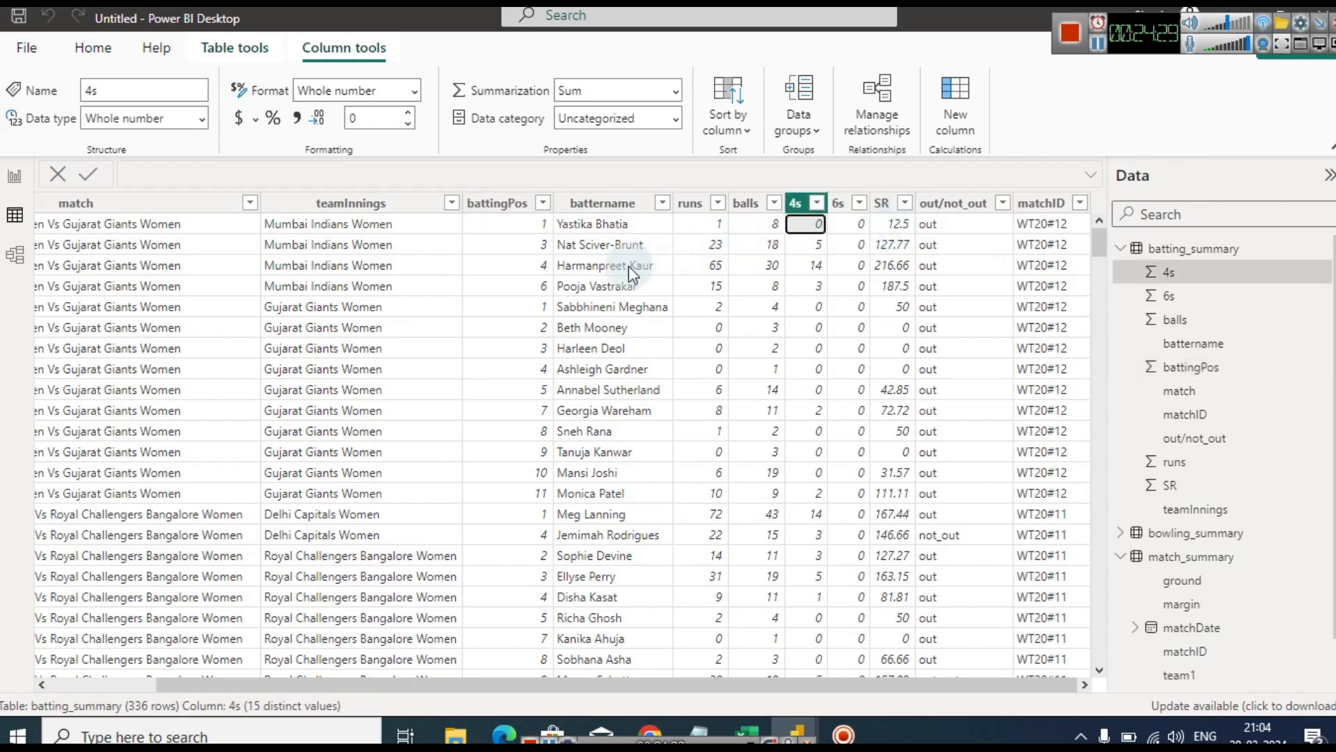
click(619, 245)
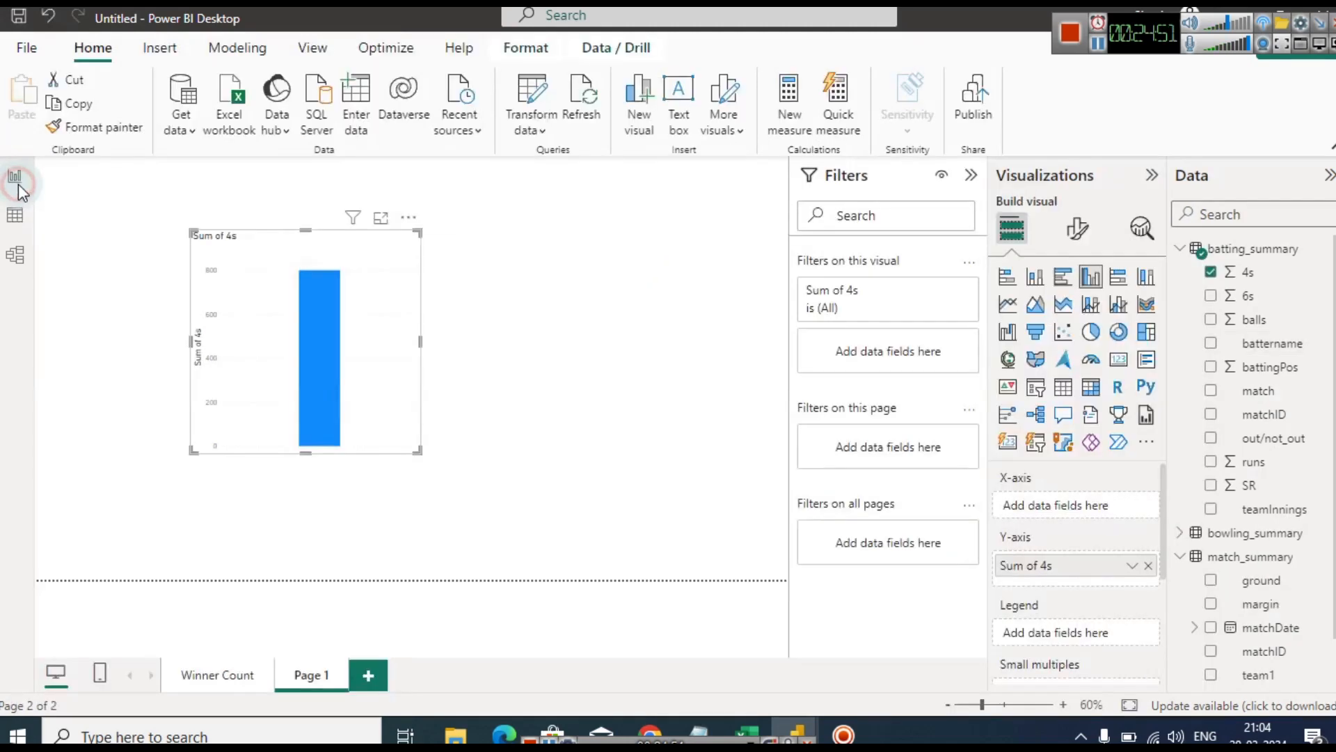
click(15, 180)
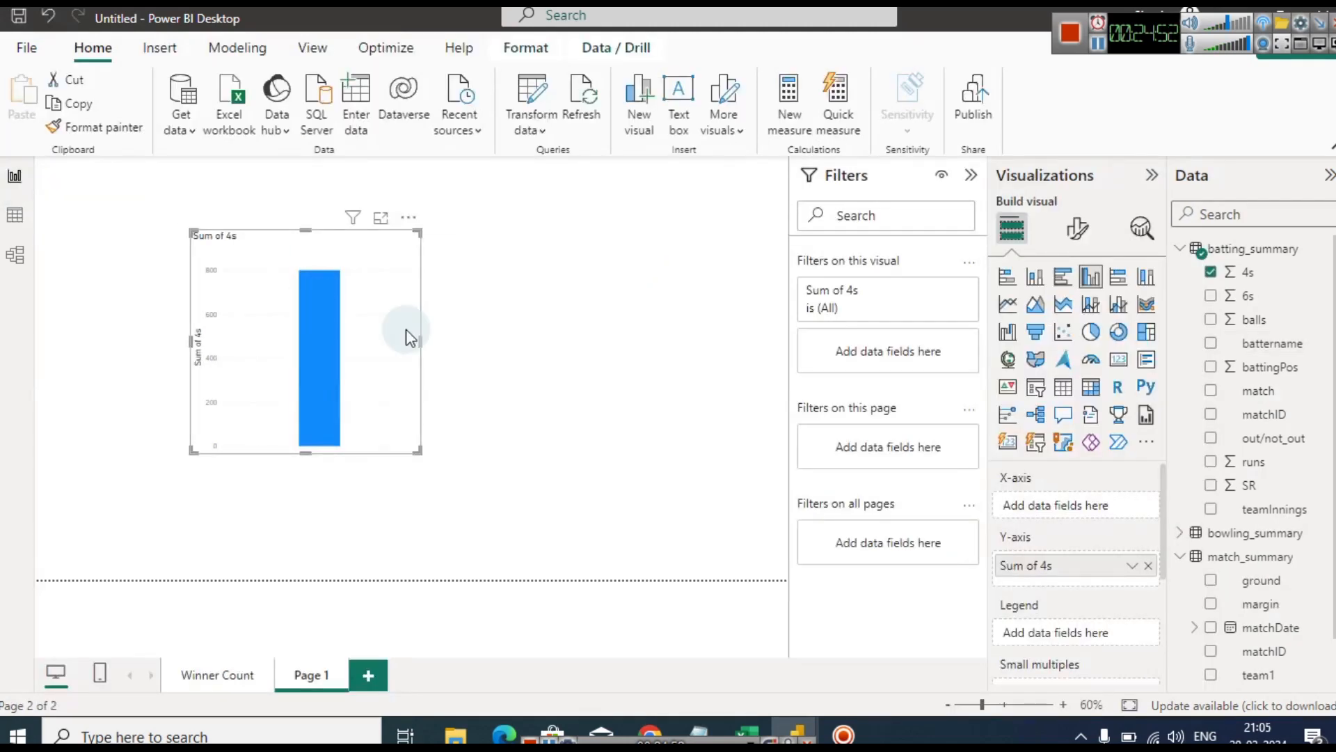
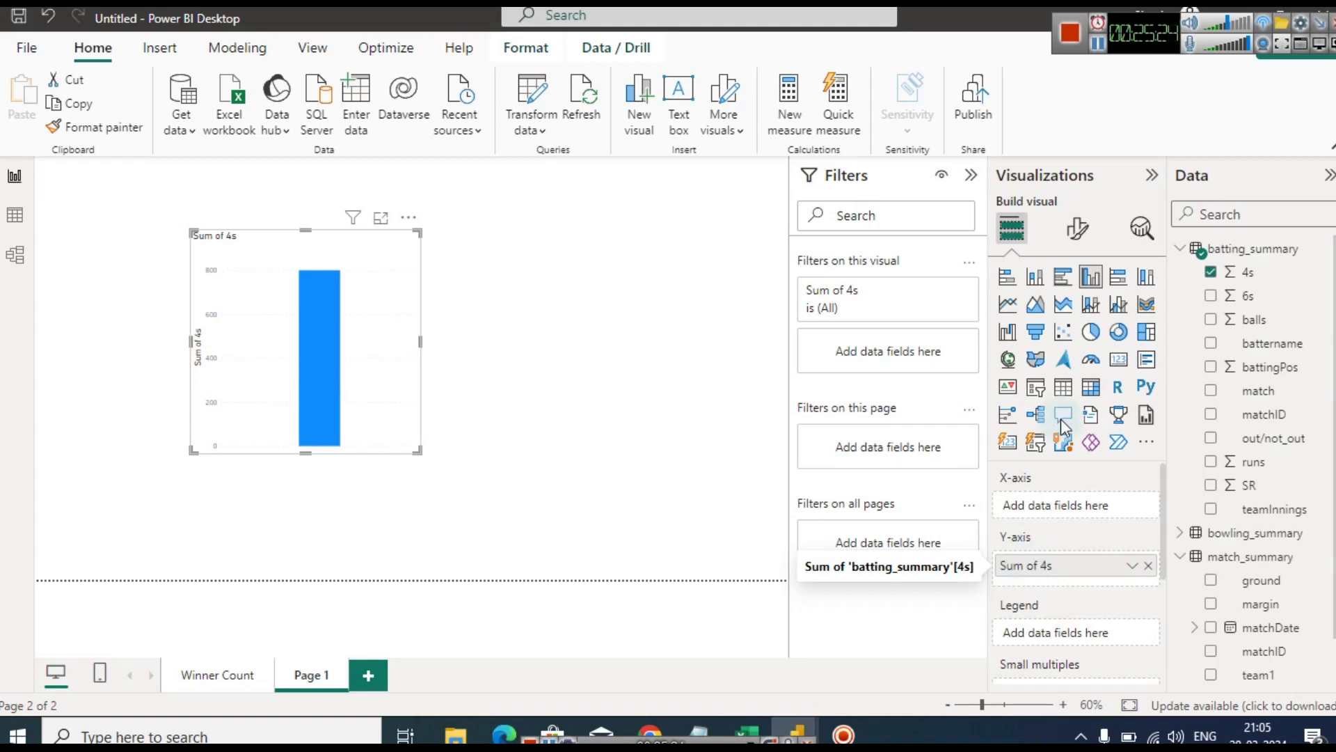
Try the 4s chart as a clustered bar and a stacked column chart, and return it to a clustered column chart
click(1065, 277)
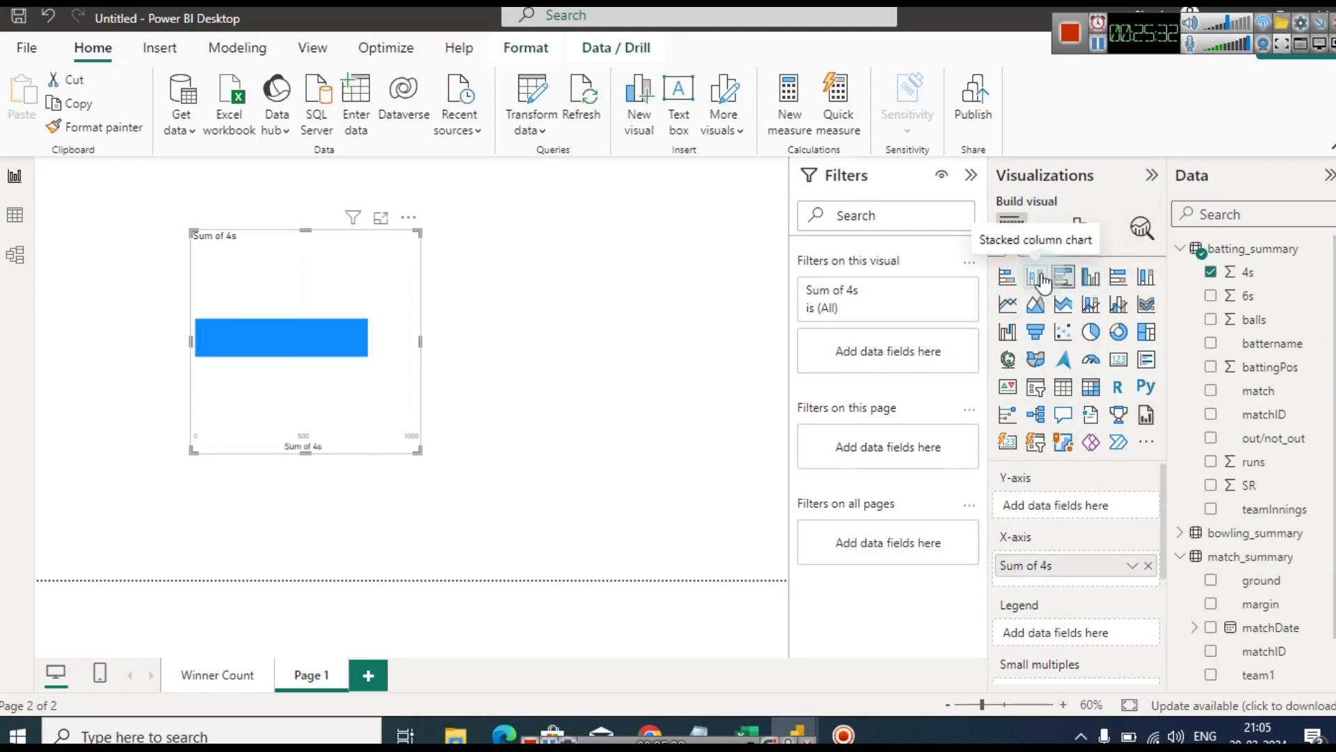
click(1039, 279)
click(1092, 279)
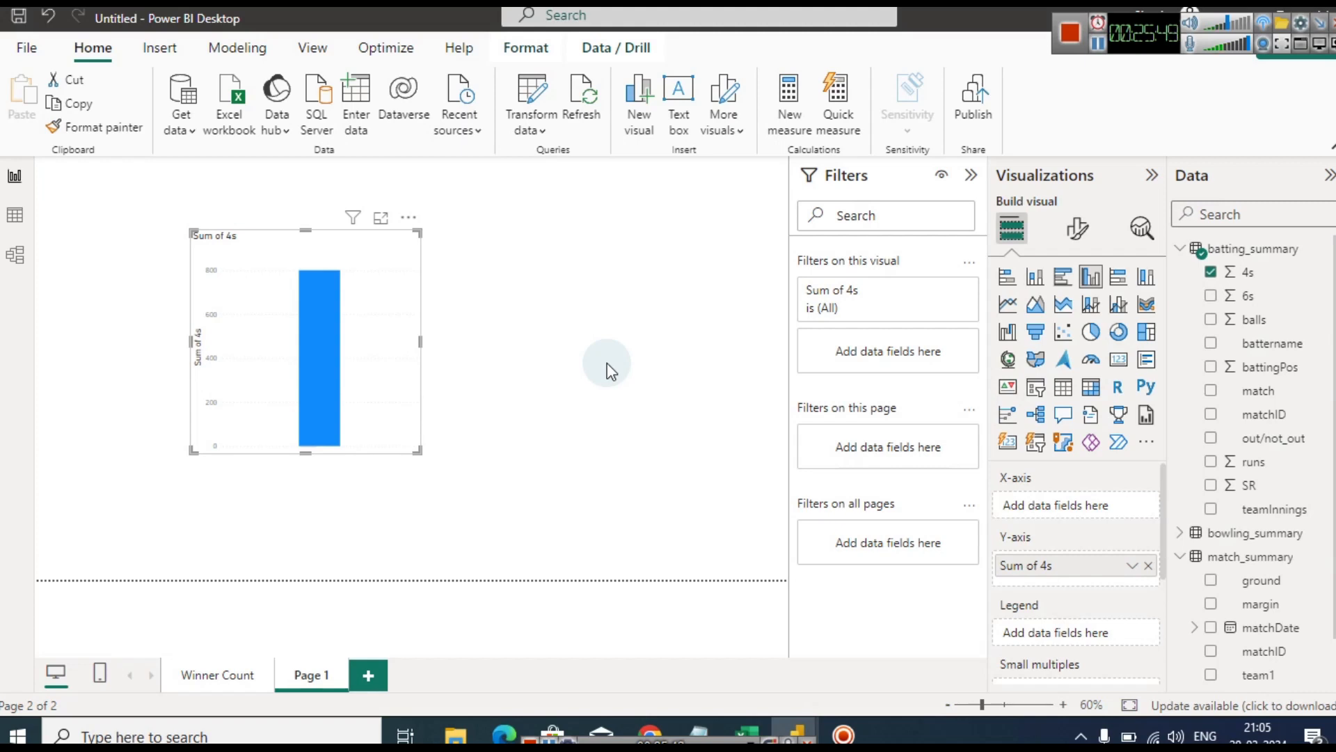
Remove the 4s field from the column chart and delete the empty visual
click(1211, 272)
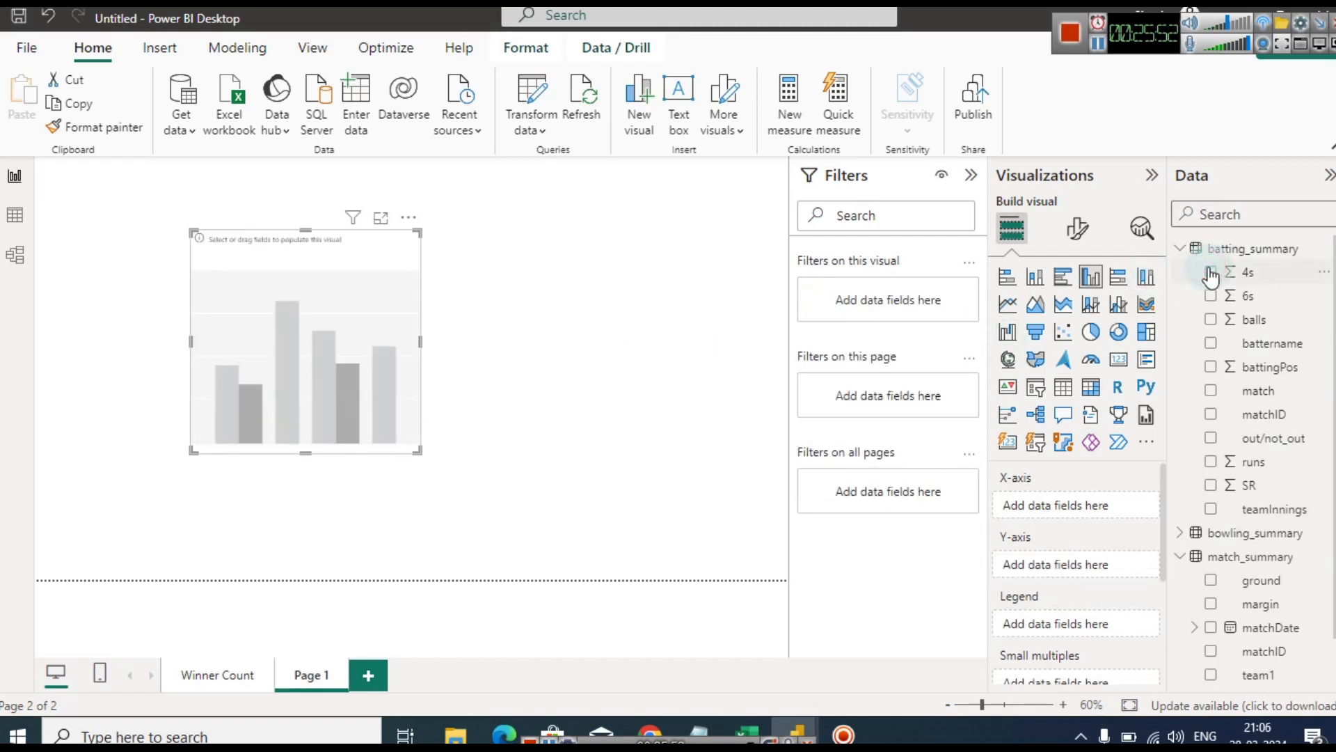
click(518, 350)
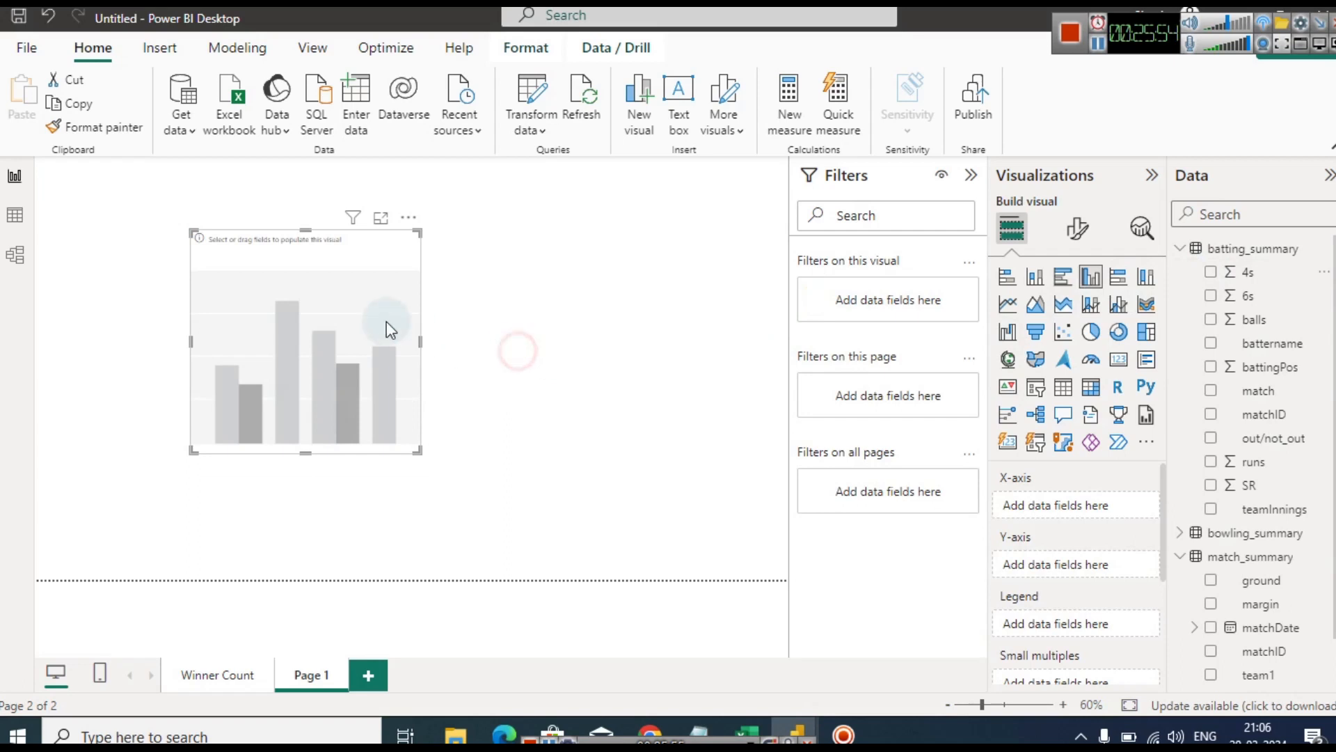
click(367, 314)
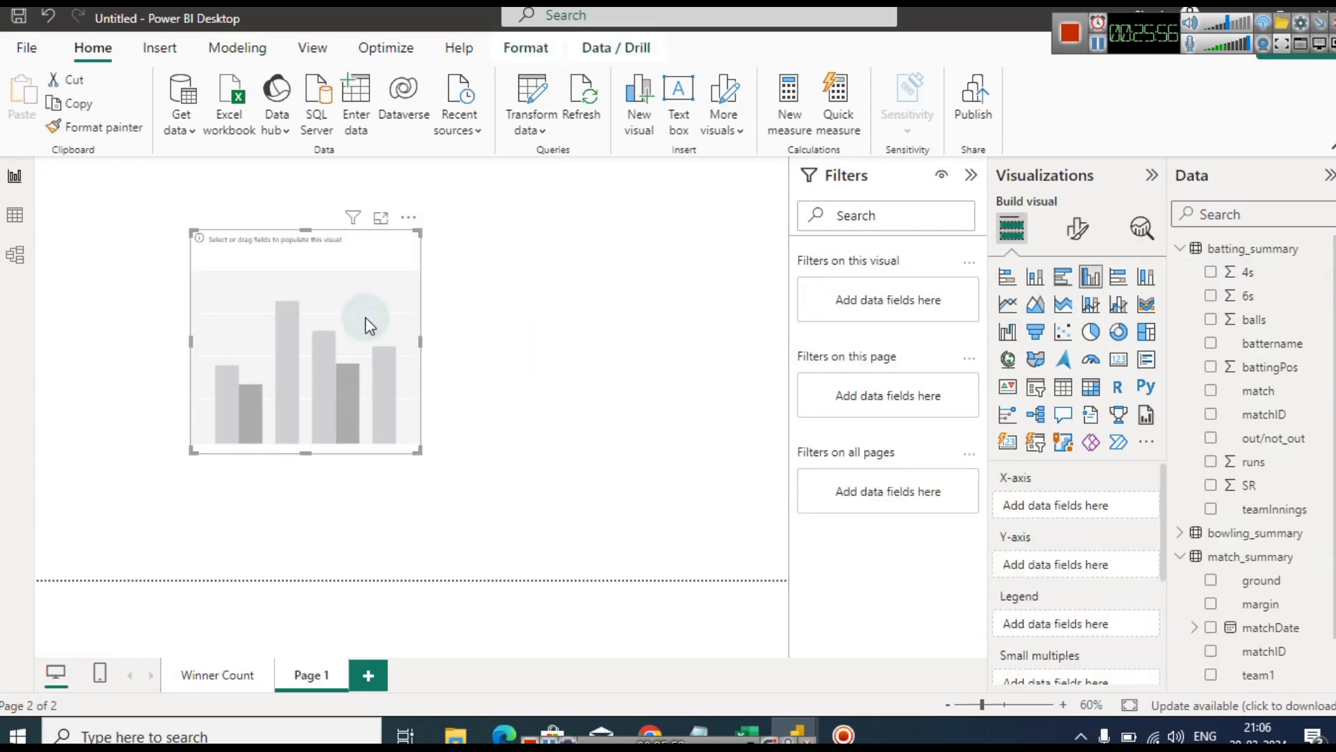
key(Delete)
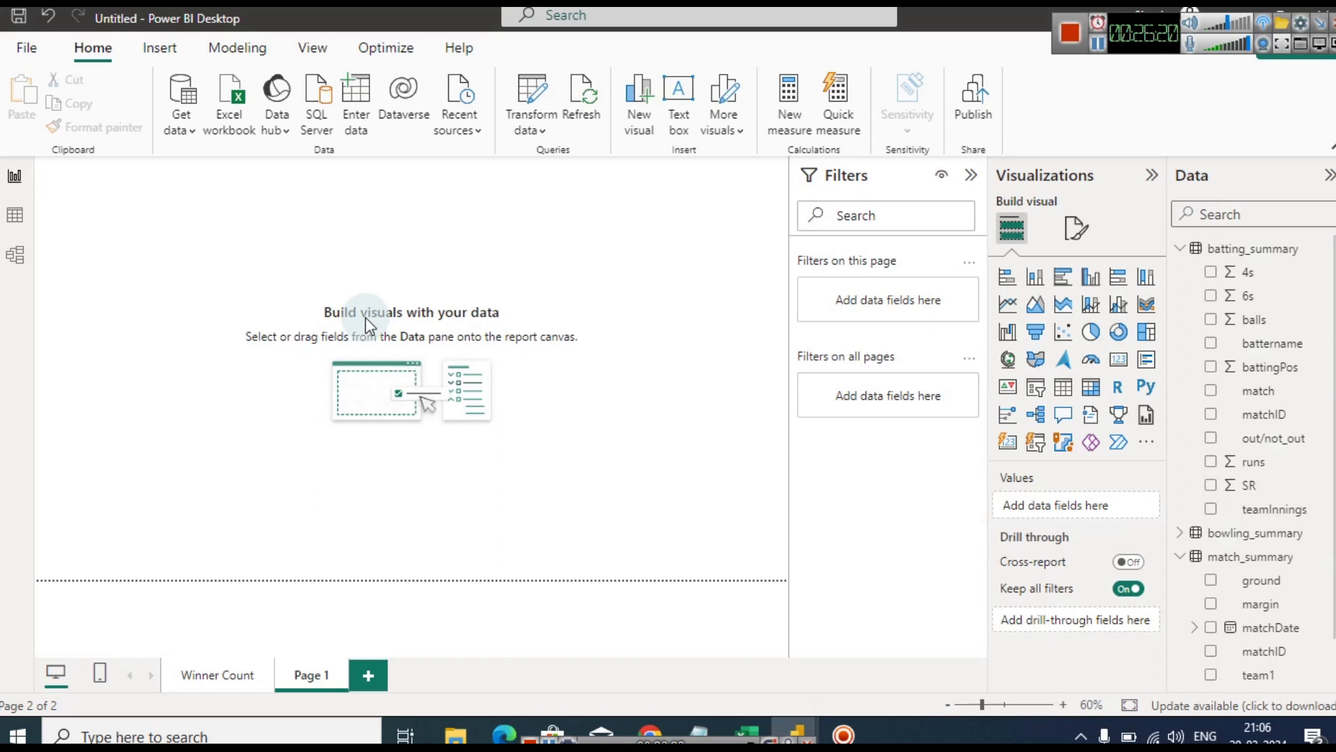
Add an enlarged clustered column chart toward the page's middle with the sum of 6s on the Y-axis and battername on the X-axis
click(1212, 304)
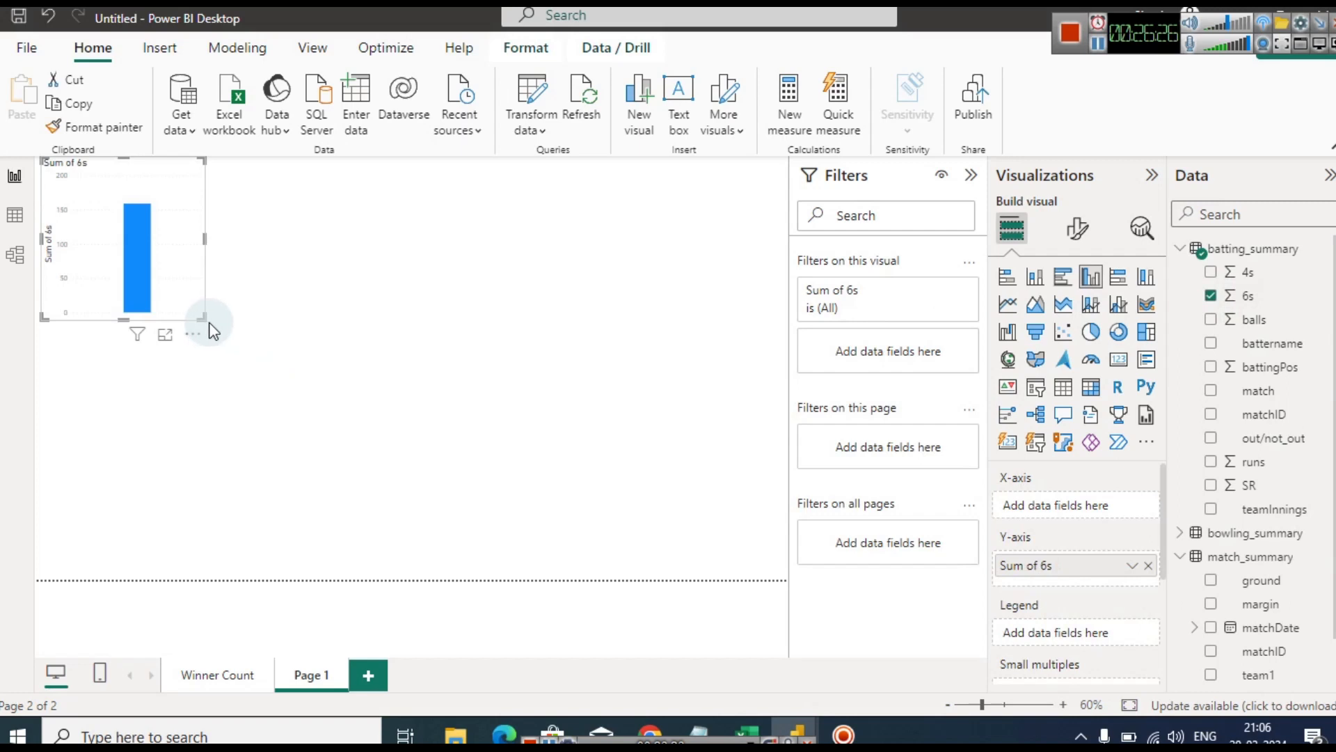
click(271, 377)
drag(271, 377, 280, 383)
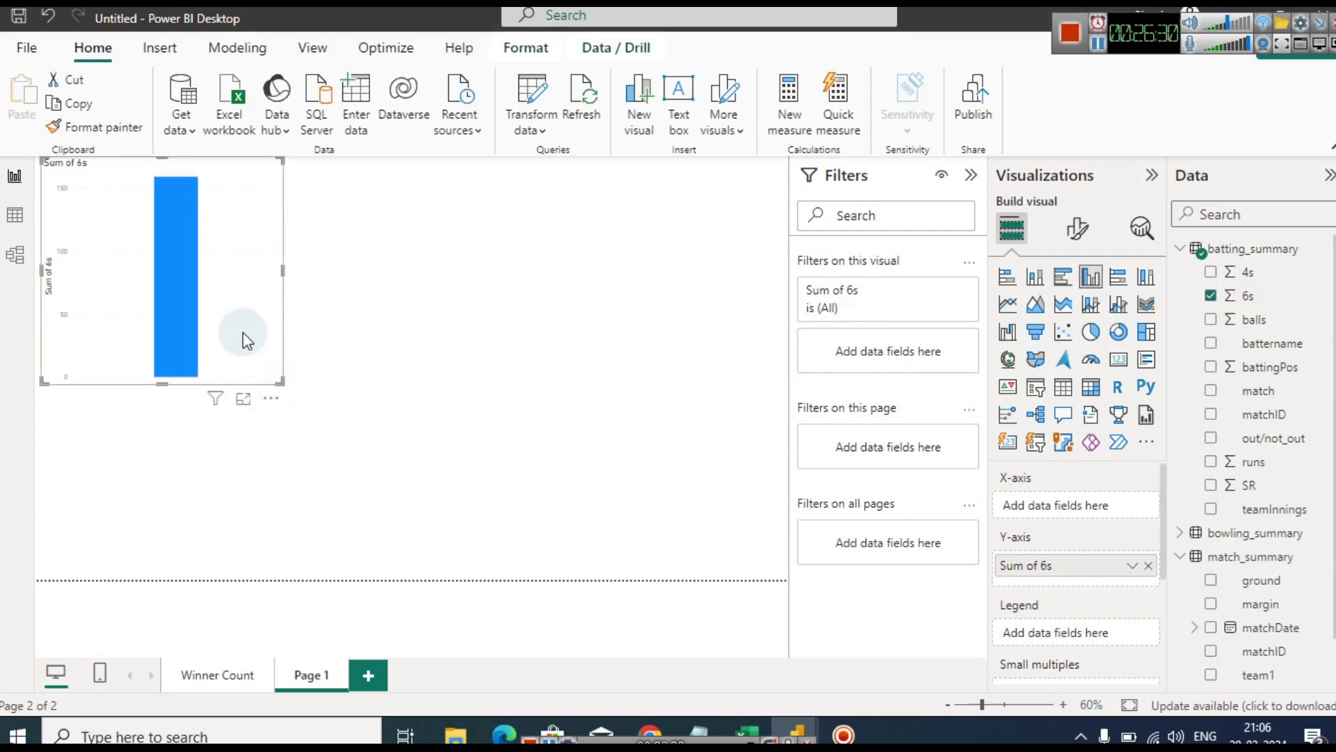
mouse_move(240, 330)
mouse_down()
mouse_move(307, 373)
mouse_move(414, 390)
mouse_up()
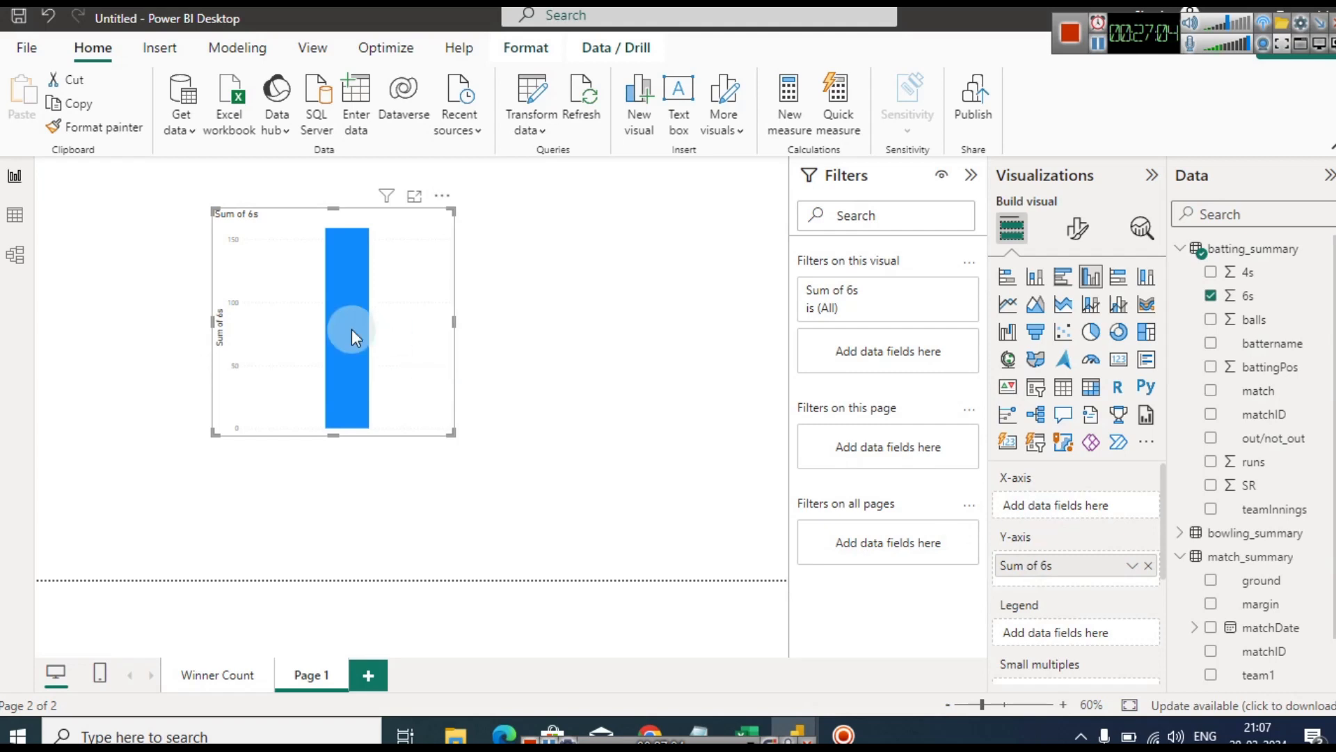
mouse_move(352, 329)
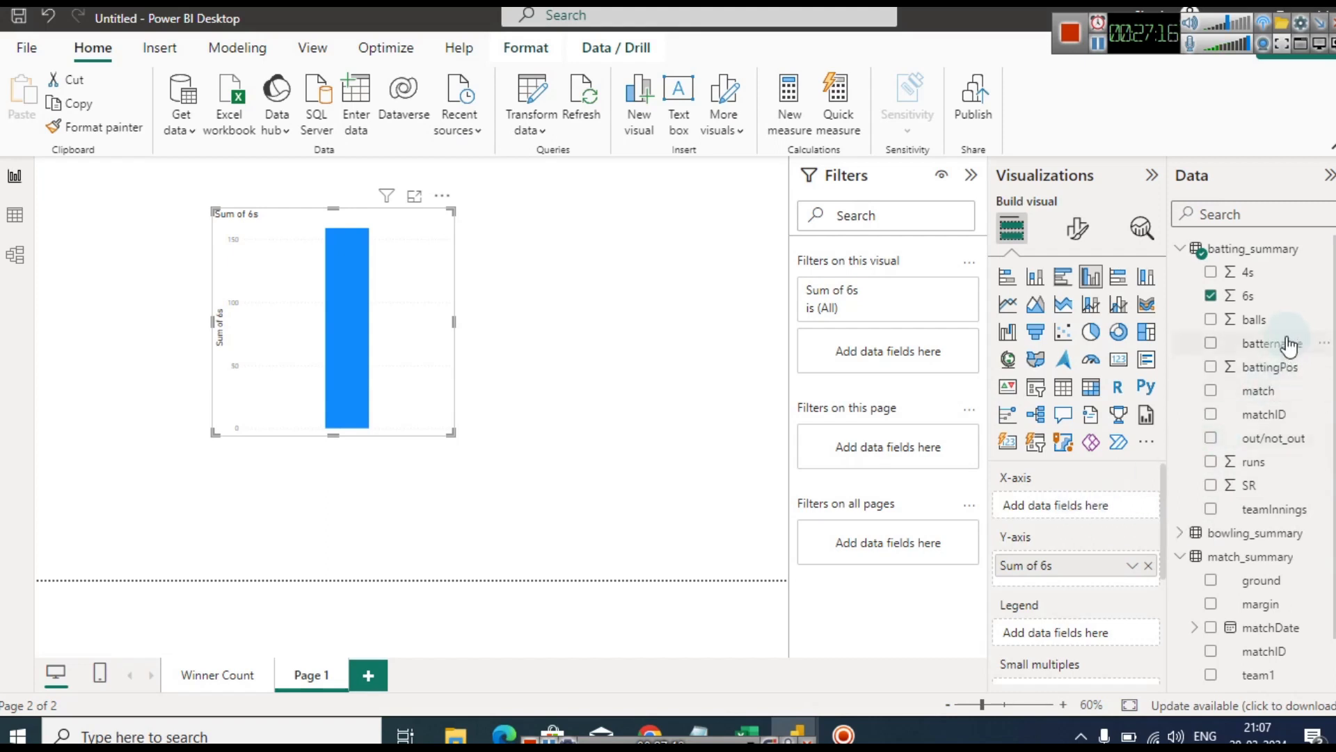
drag(1290, 352, 1100, 507)
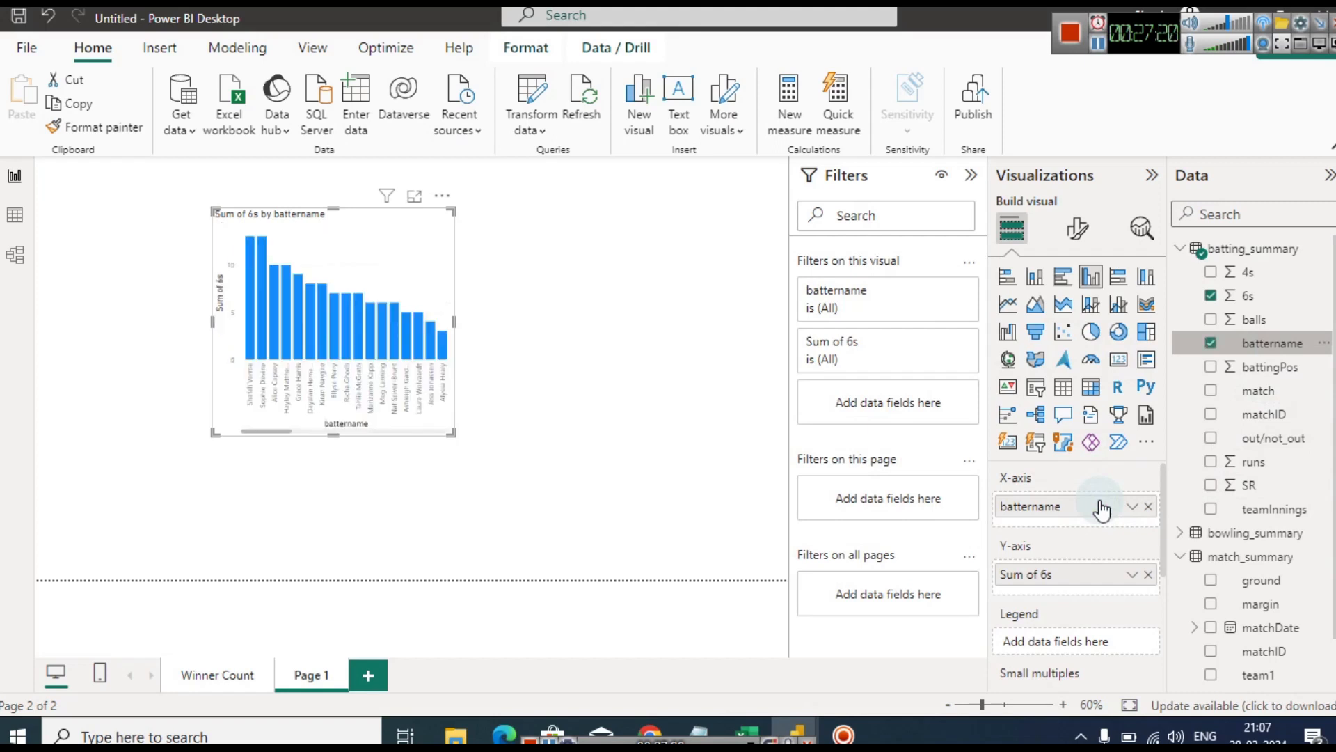
Widen the sixes column chart, move it to the page's upper-left corner and resize it to just over half the page width
drag(453, 318, 461, 320)
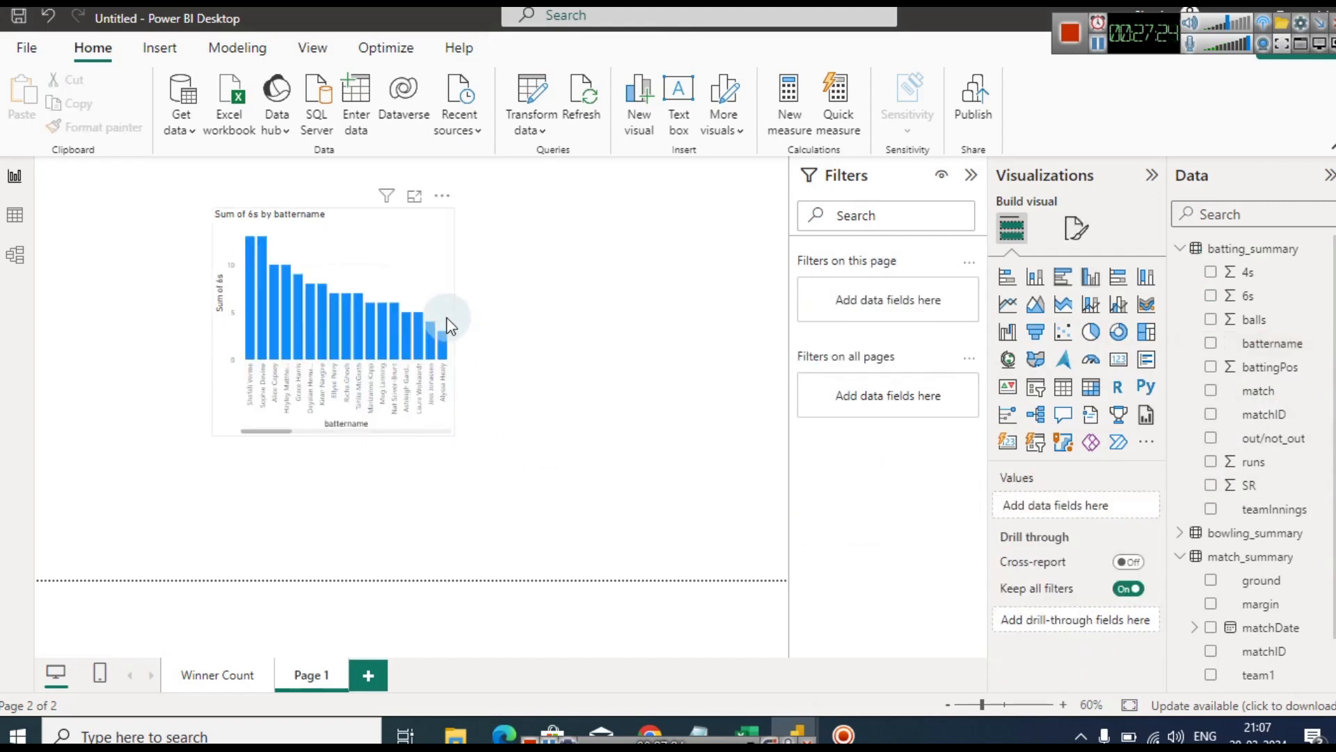
click(444, 319)
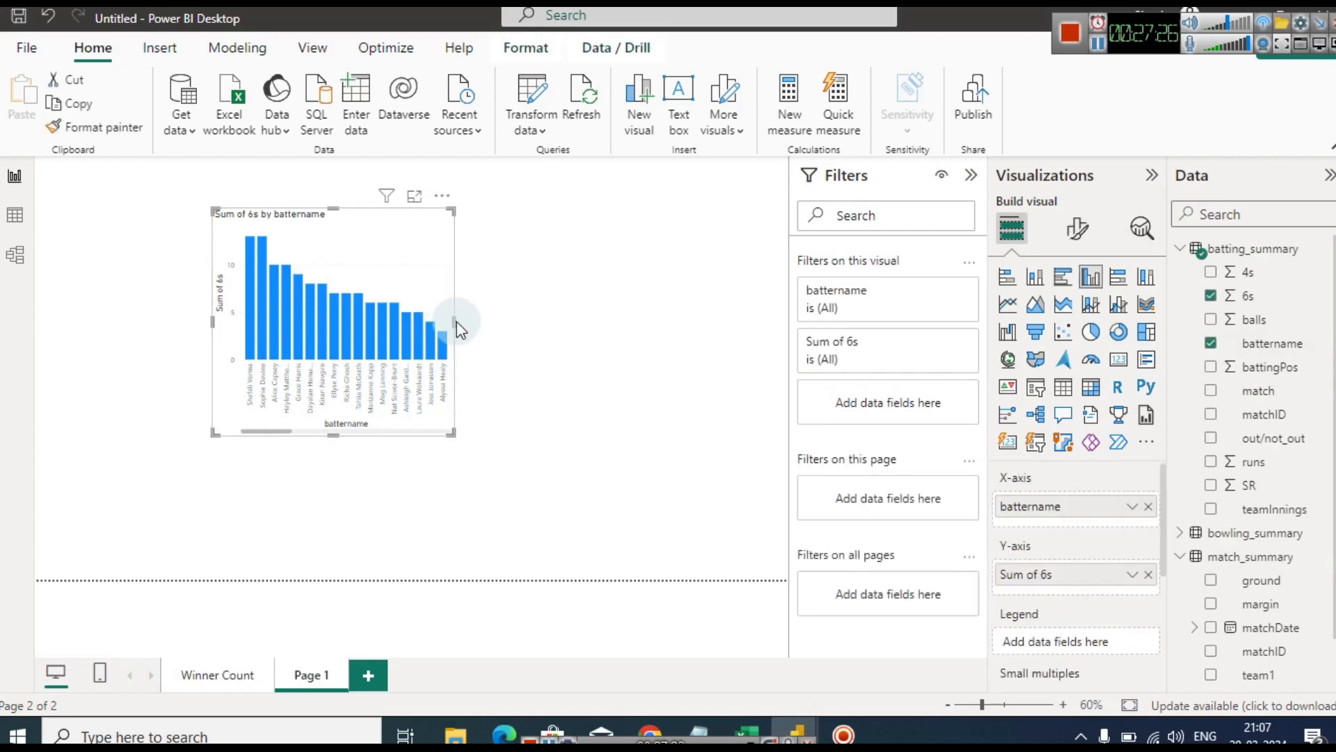
drag(452, 318, 719, 334)
drag(295, 248, 129, 203)
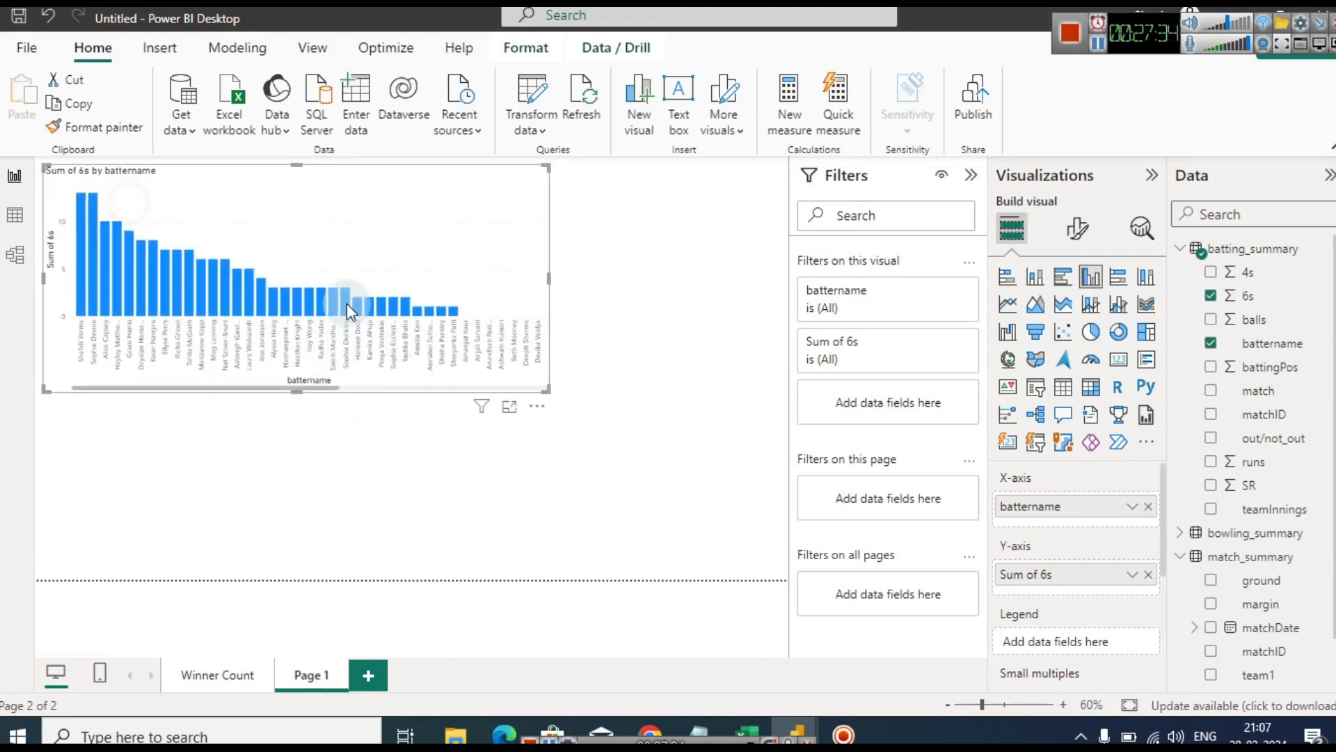
drag(547, 389, 463, 381)
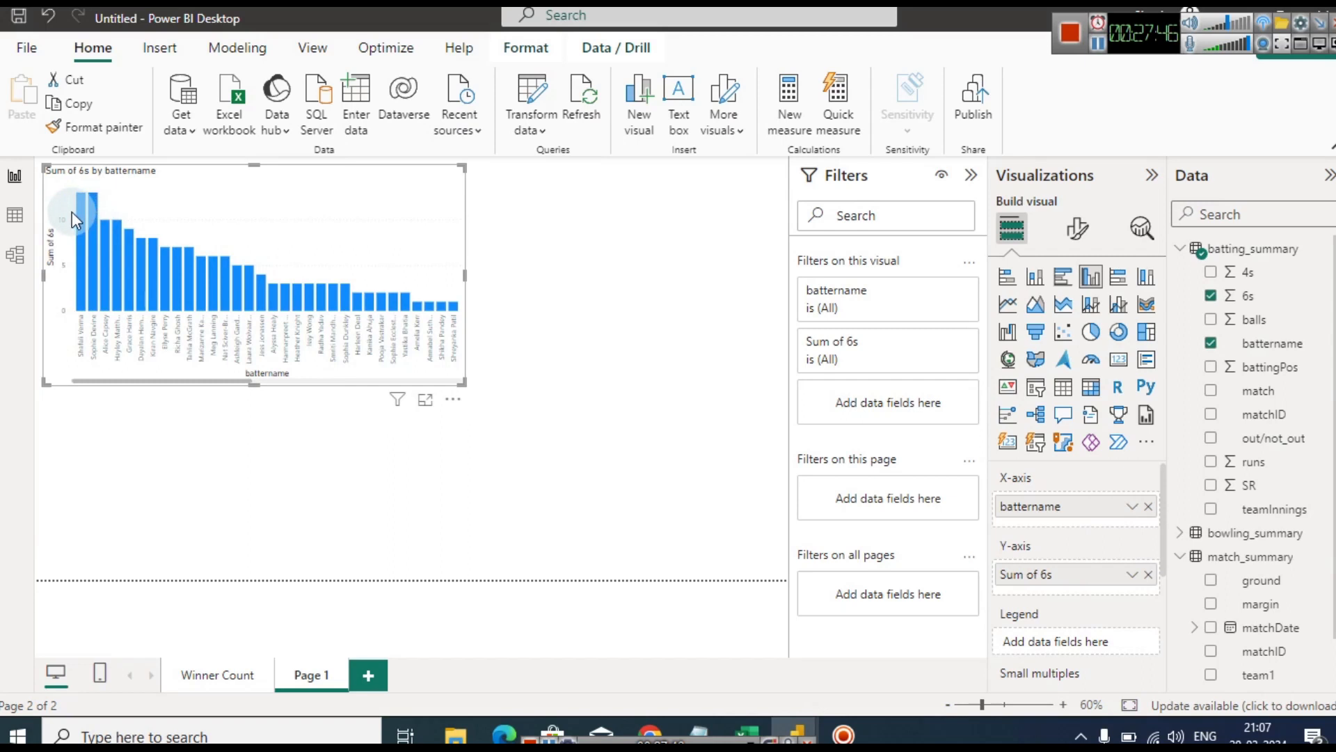
mouse_move(78, 210)
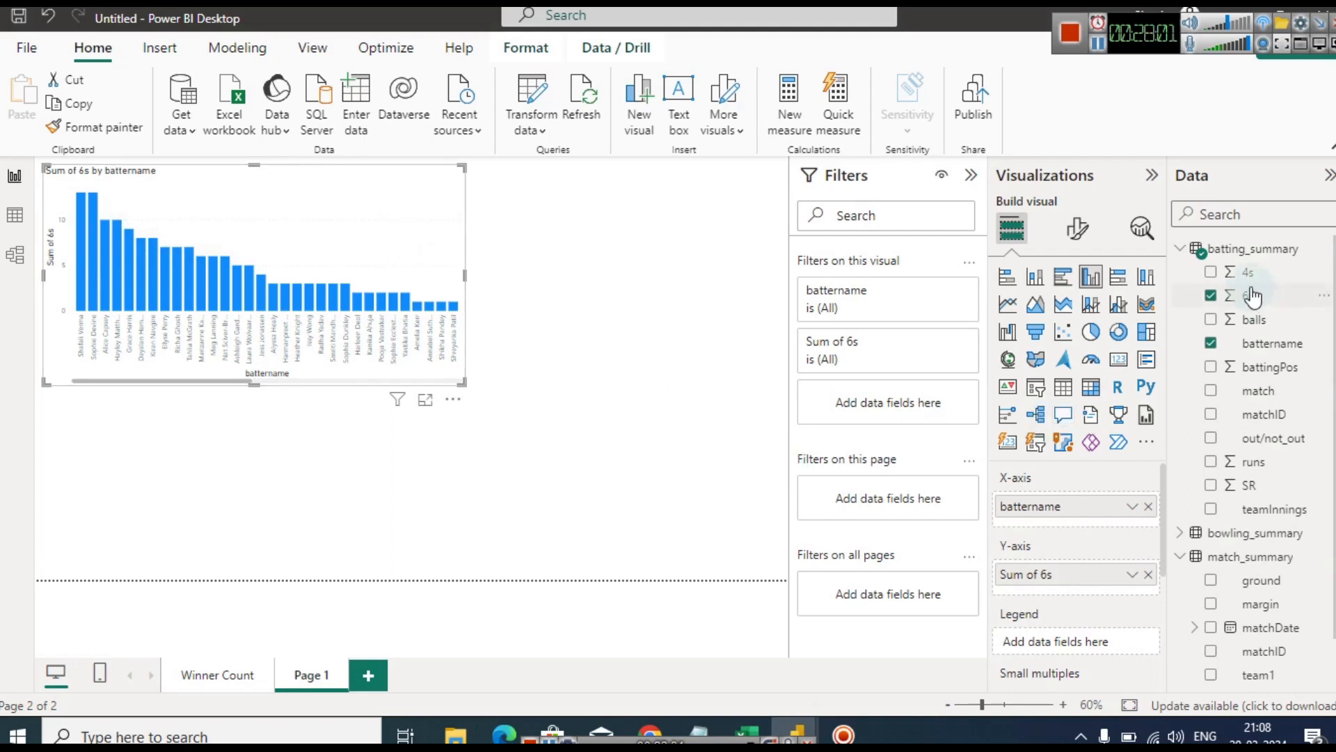
Add the sum of 4s to the chart's Y-axis beside the 6s and enlarge the chart to nearly the full page width
drag(1249, 275, 1089, 591)
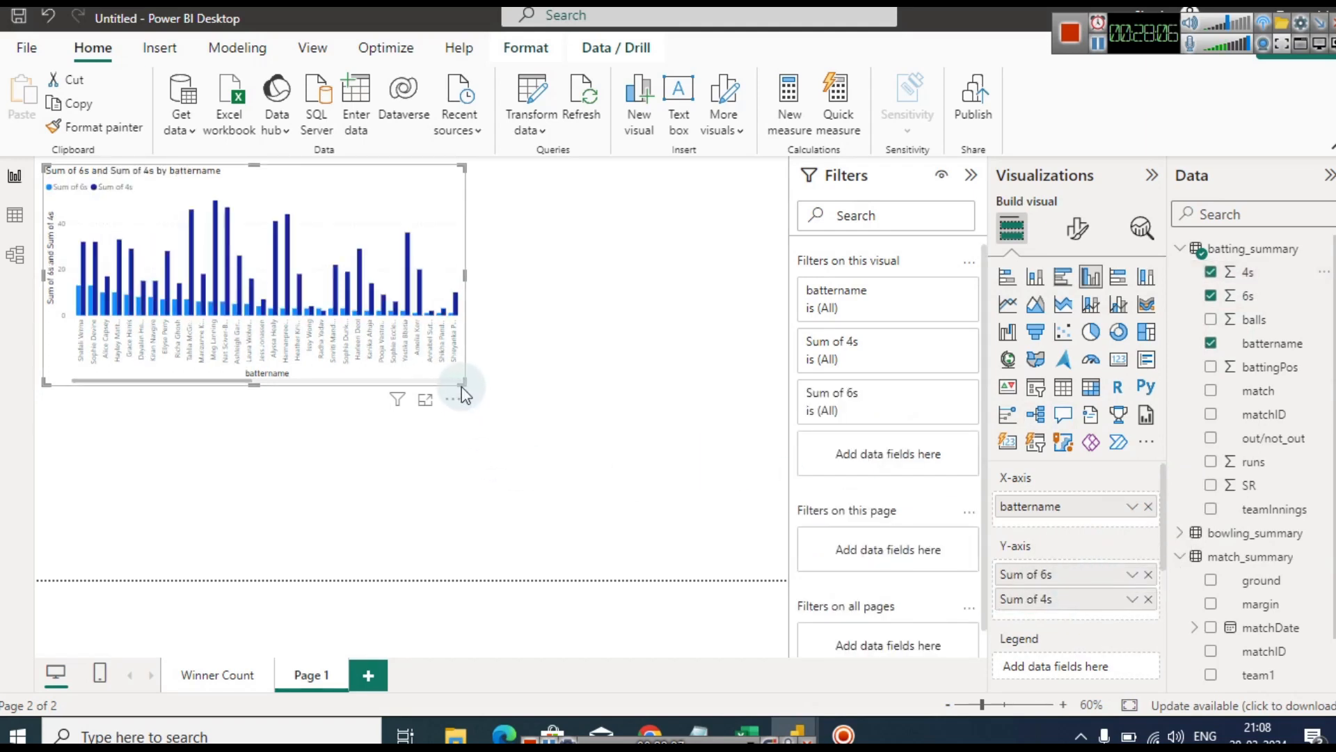
drag(461, 382, 774, 487)
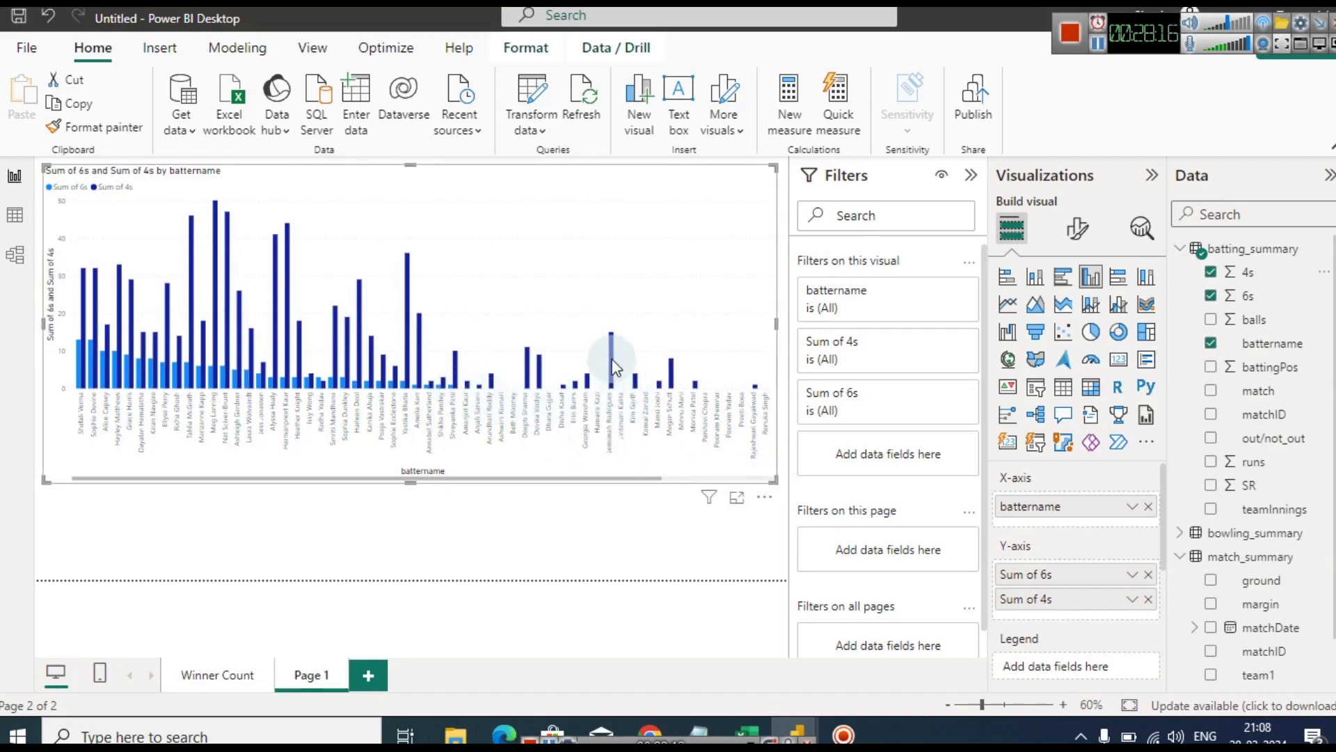
mouse_move(613, 361)
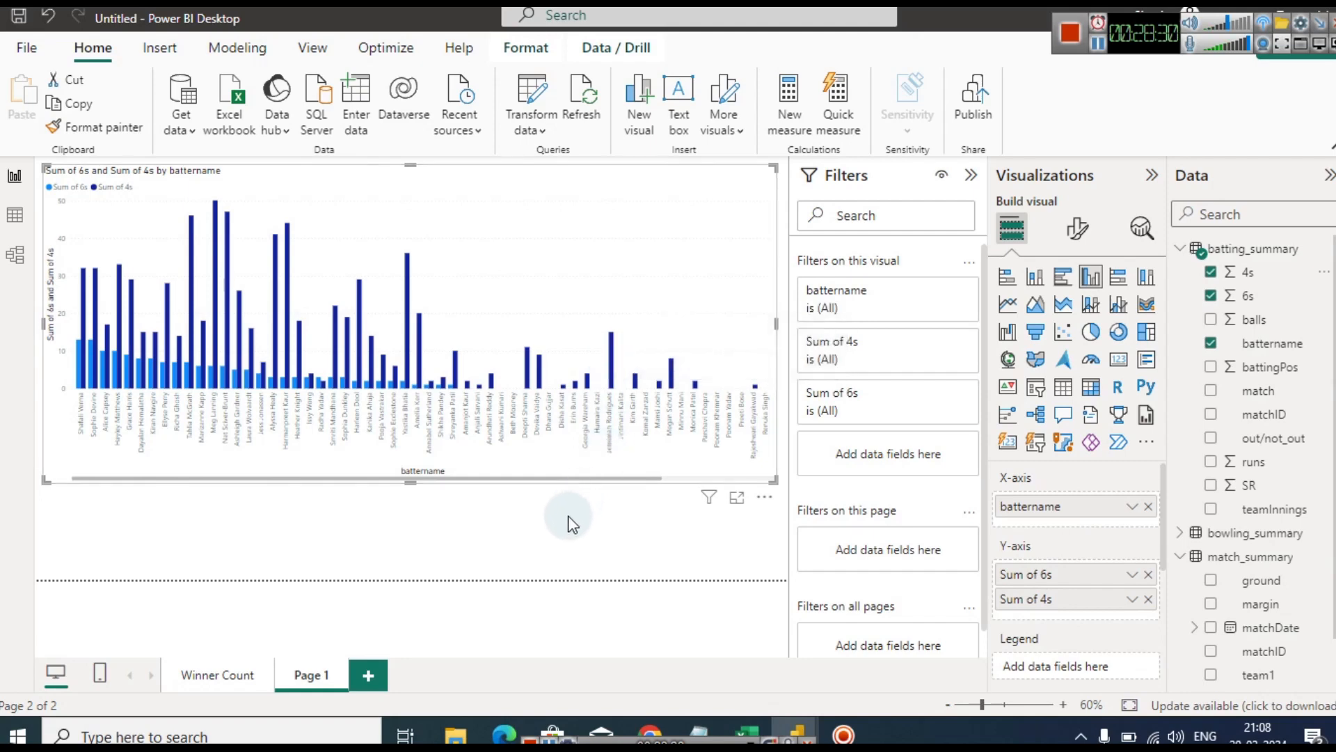
Try the 4s and 6s chart as a stacked column, change it to a stacked bar chart and extend it down to the page's lower edge
click(1036, 279)
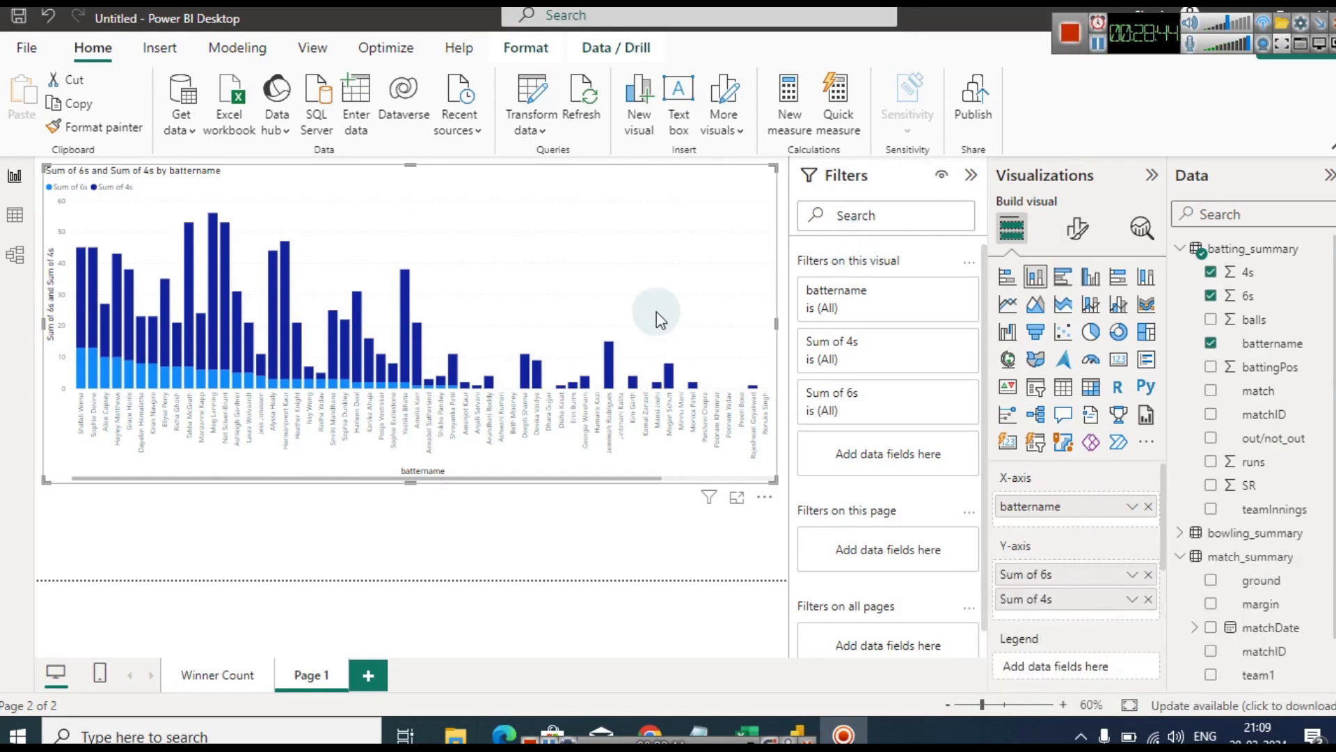
click(1004, 282)
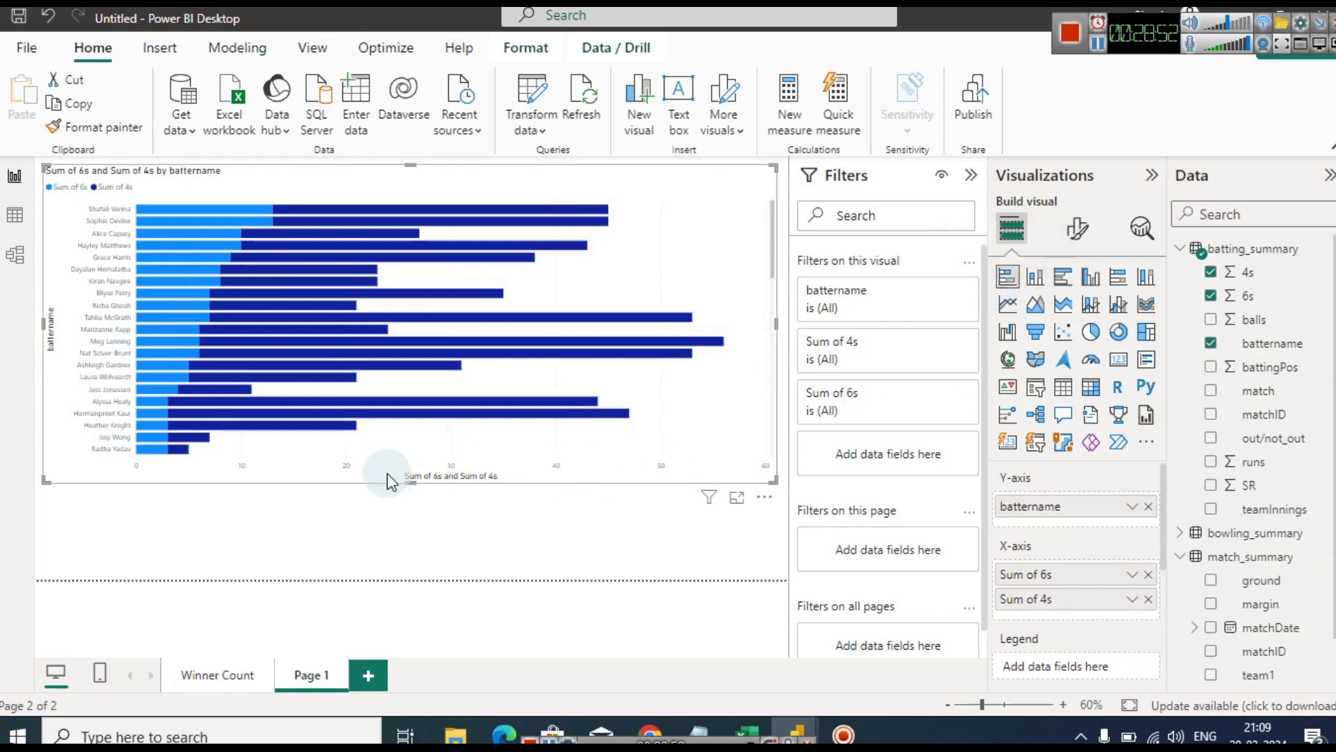
drag(412, 483, 435, 561)
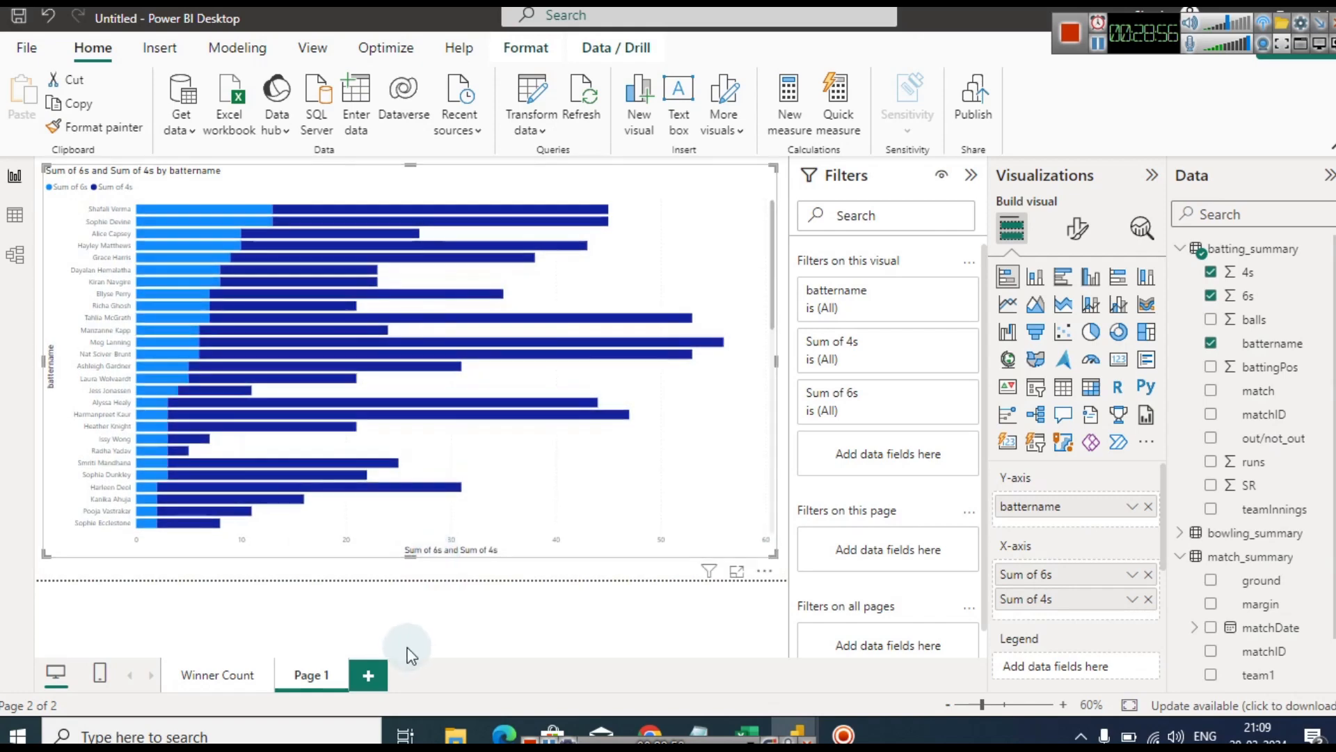
Rename the current report page as Batter 4s & Sixes Count
right_click(306, 680)
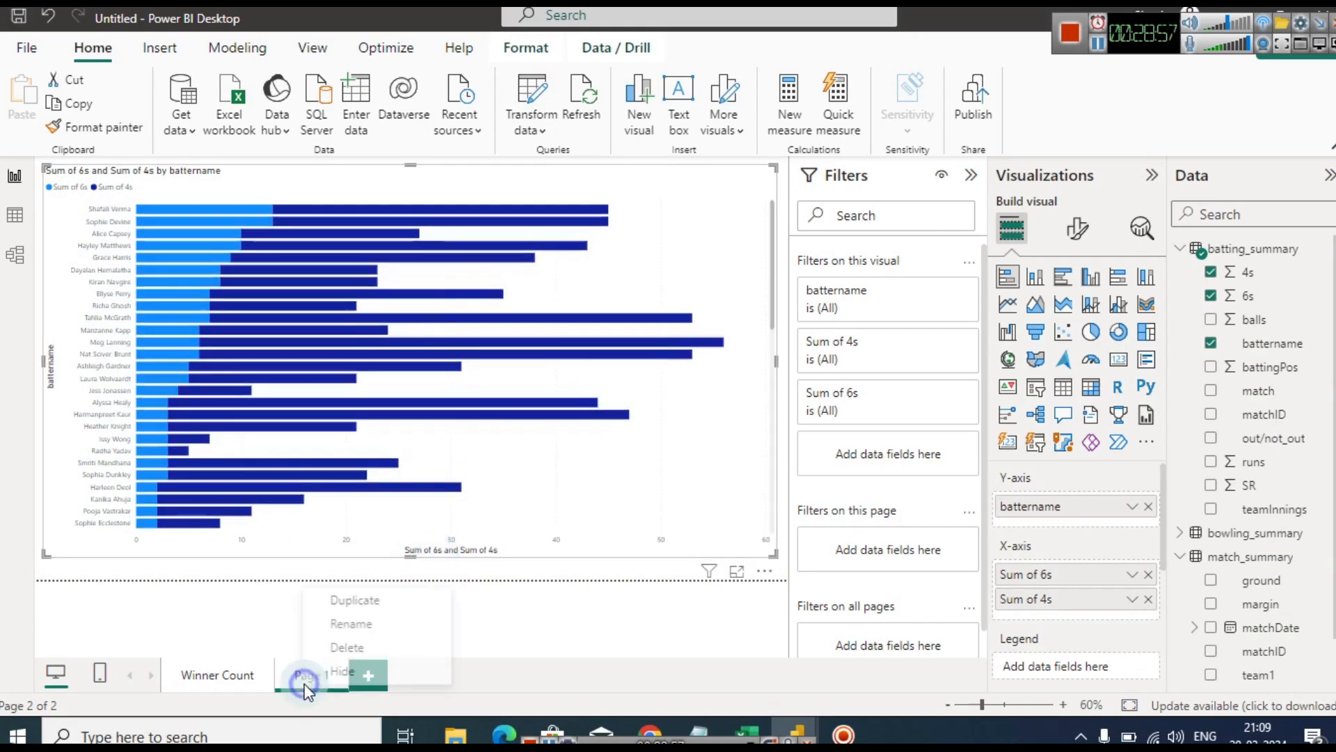
click(368, 623)
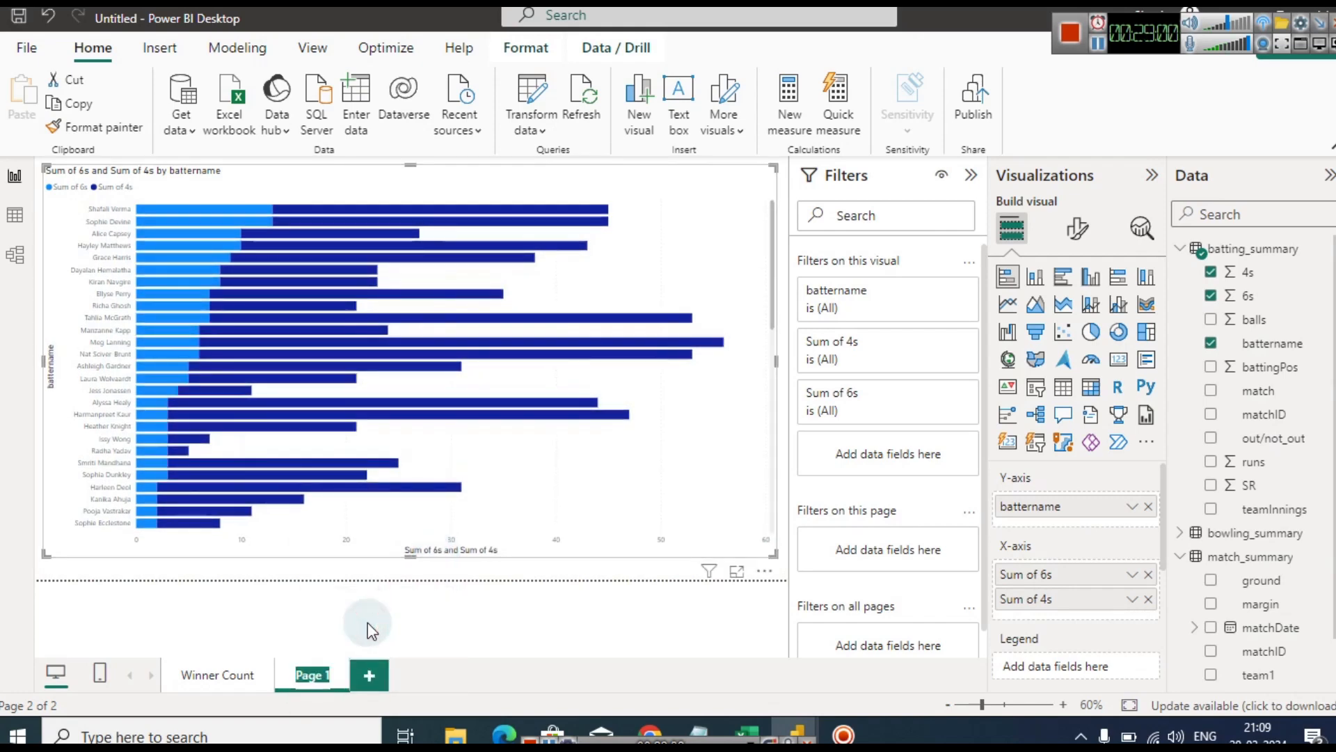
text(Batter 4)
text(s & Sie)
key(BackSpace)
text(xes Count)
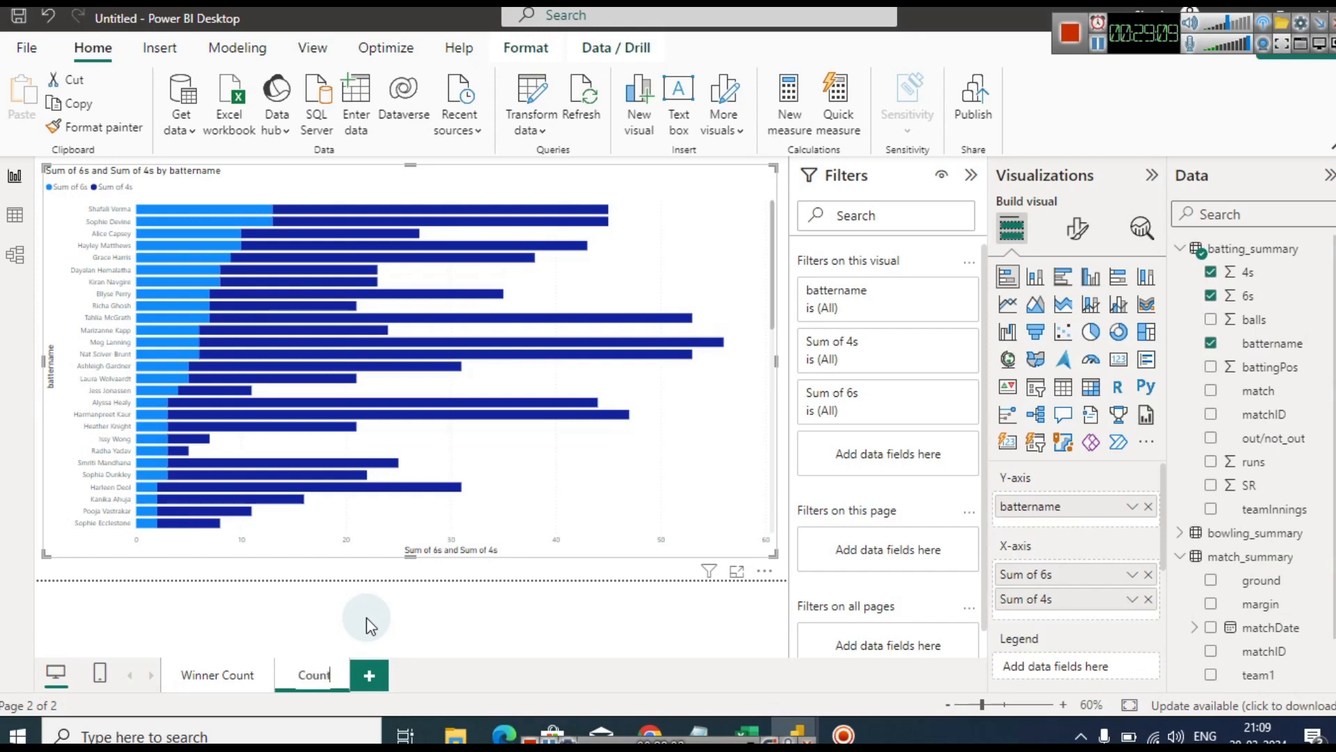
click(478, 639)
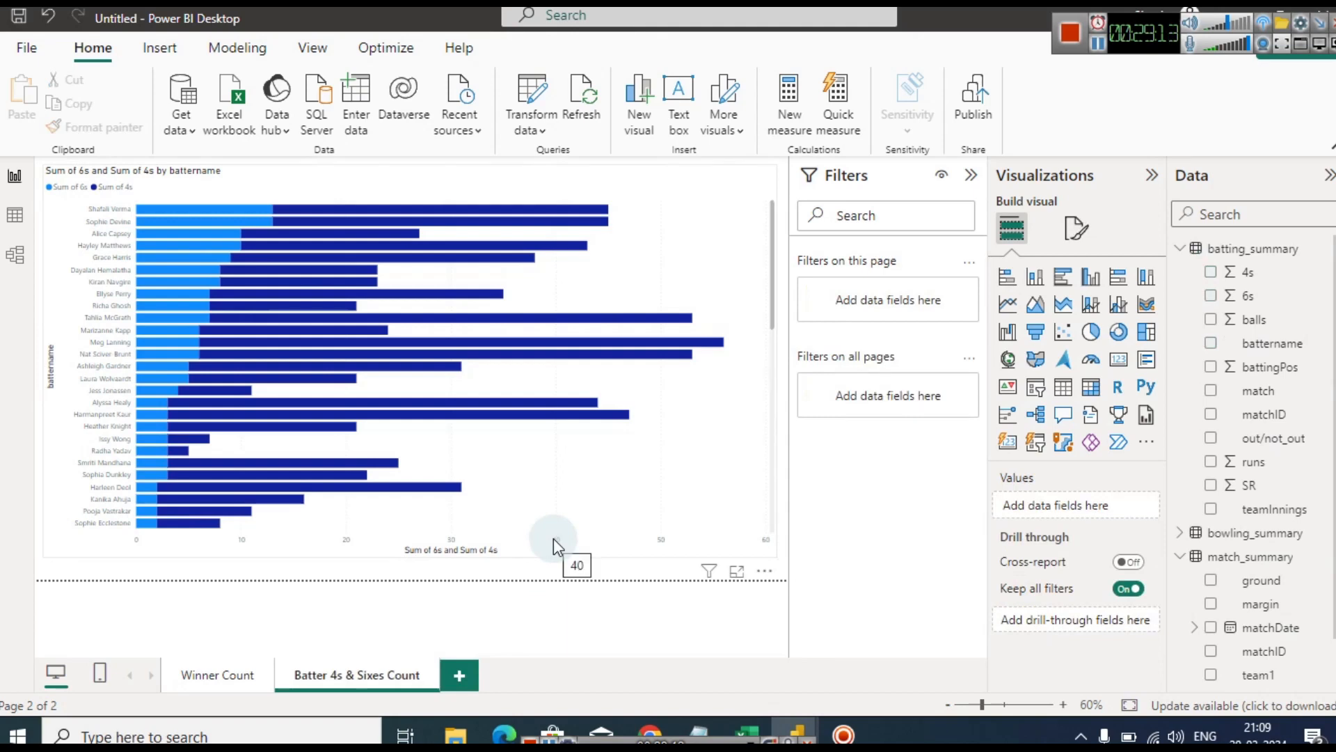
Set the font size of the stacked bar chart's Y-axis values to 12
click(1075, 210)
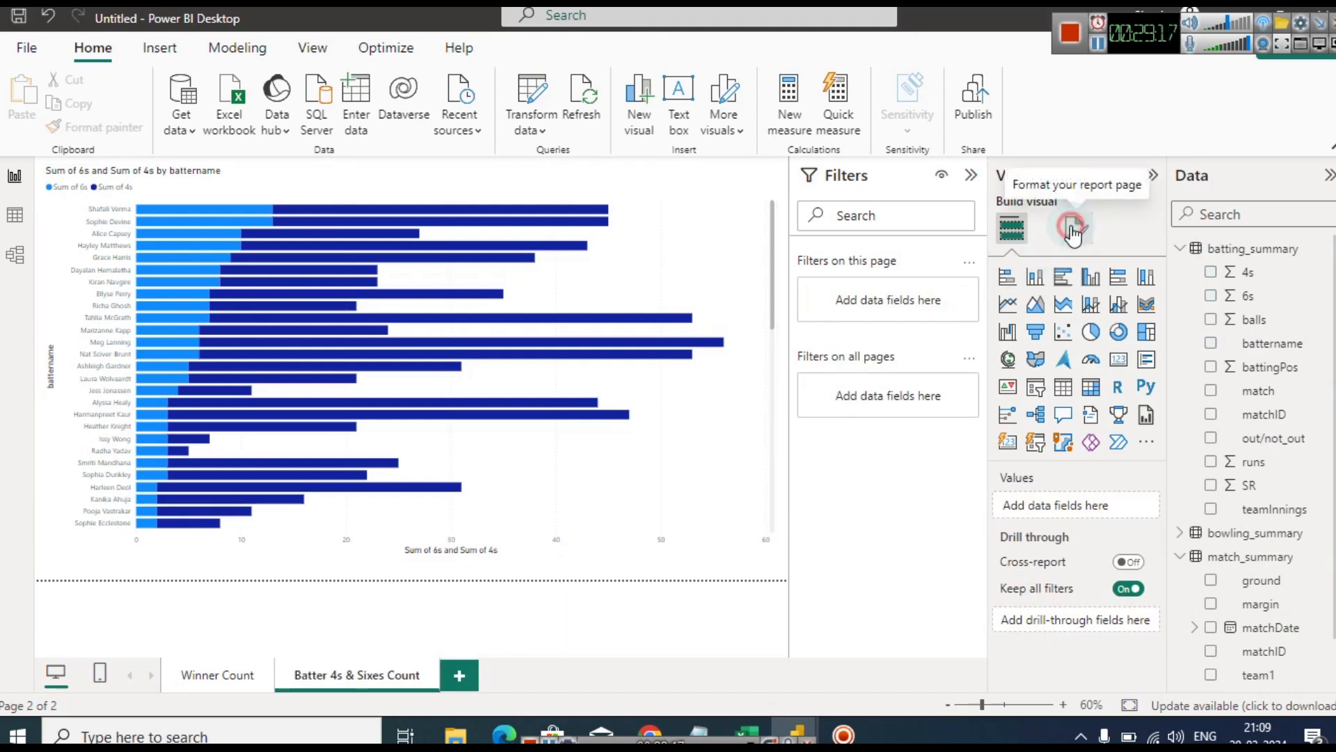
click(1073, 230)
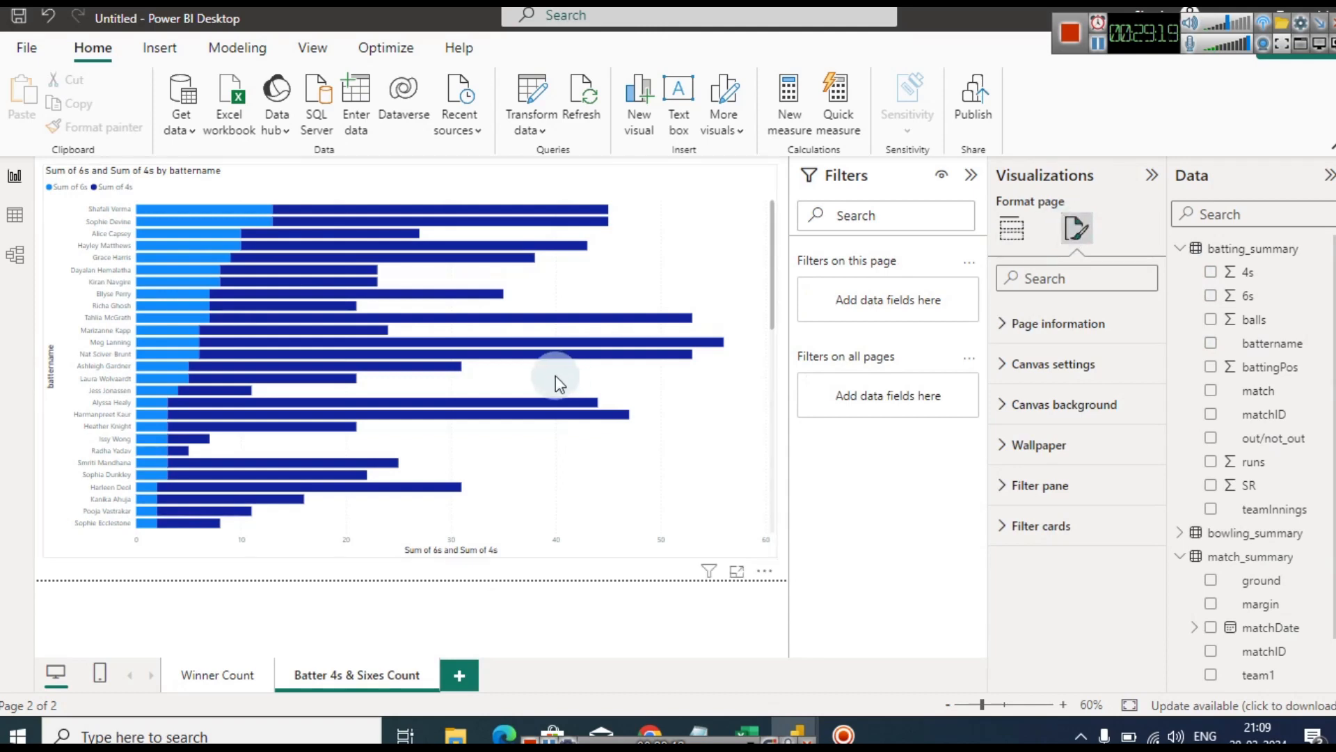
click(574, 358)
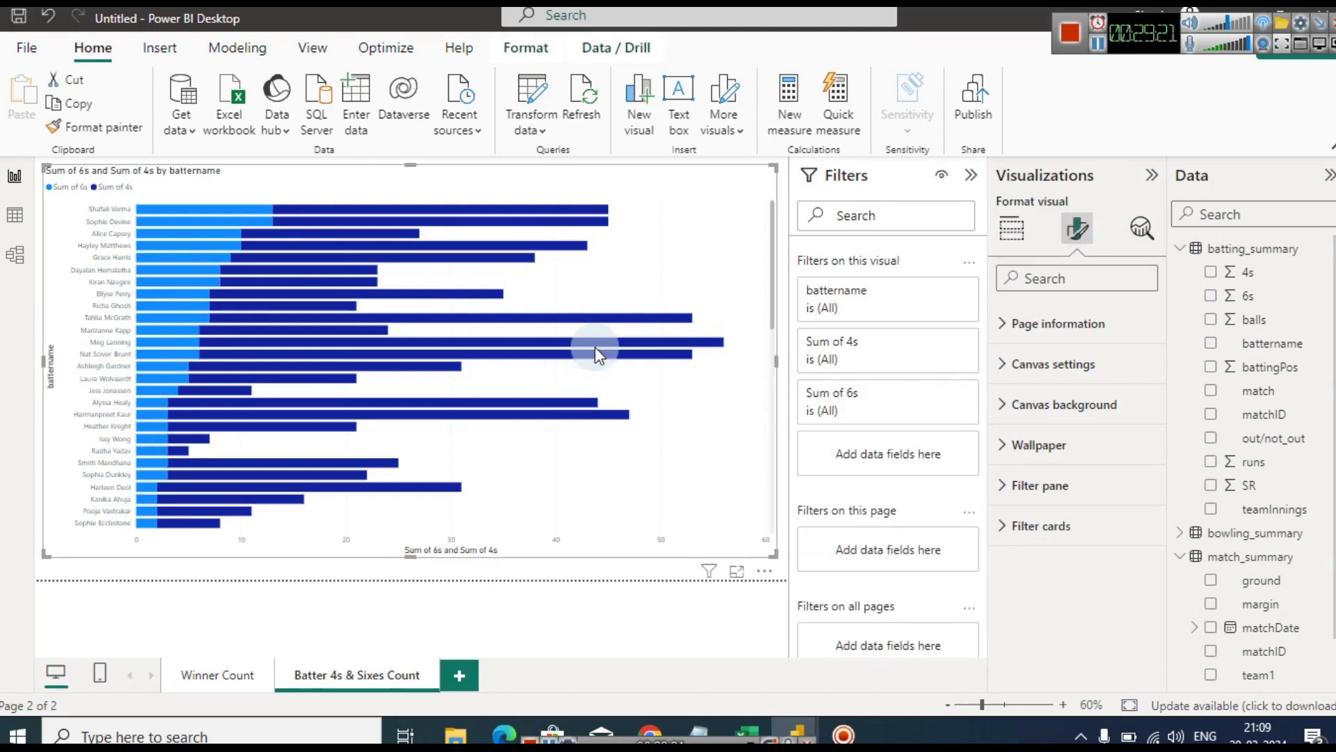
click(1036, 367)
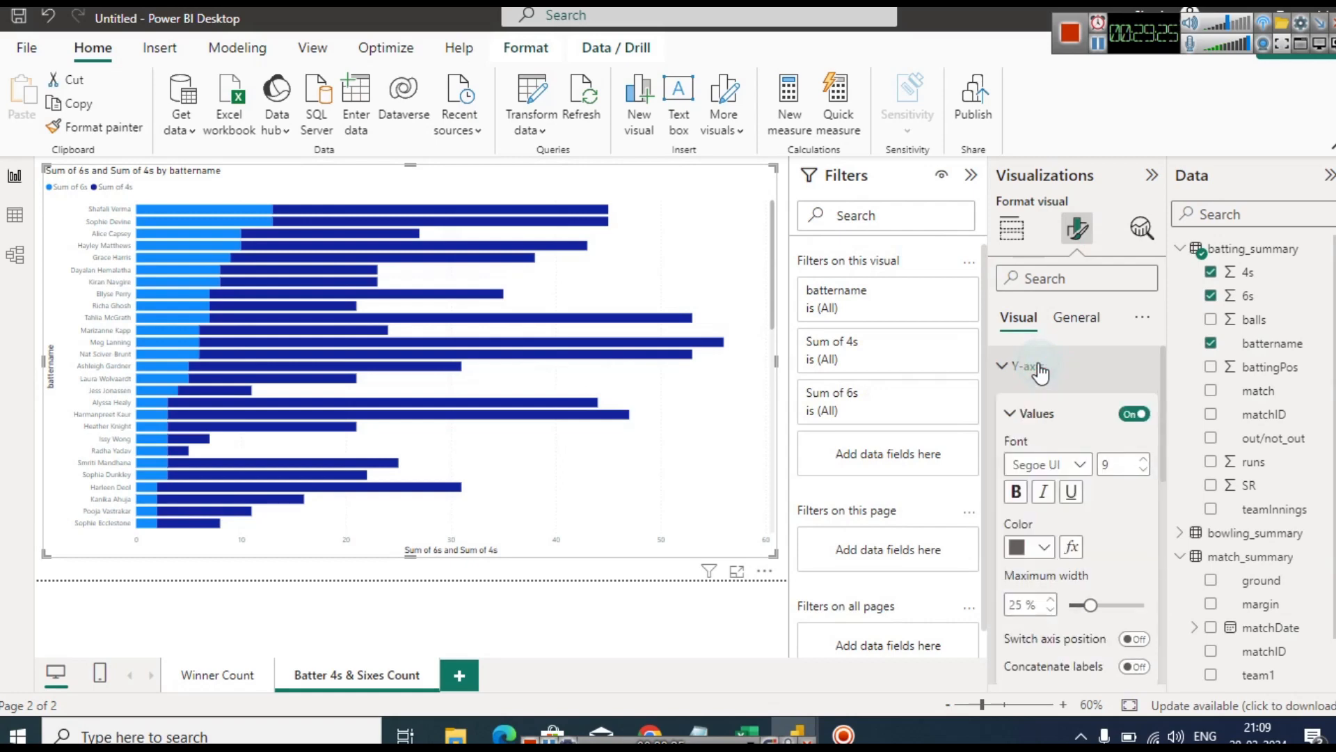
click(1143, 459)
click(1143, 459)
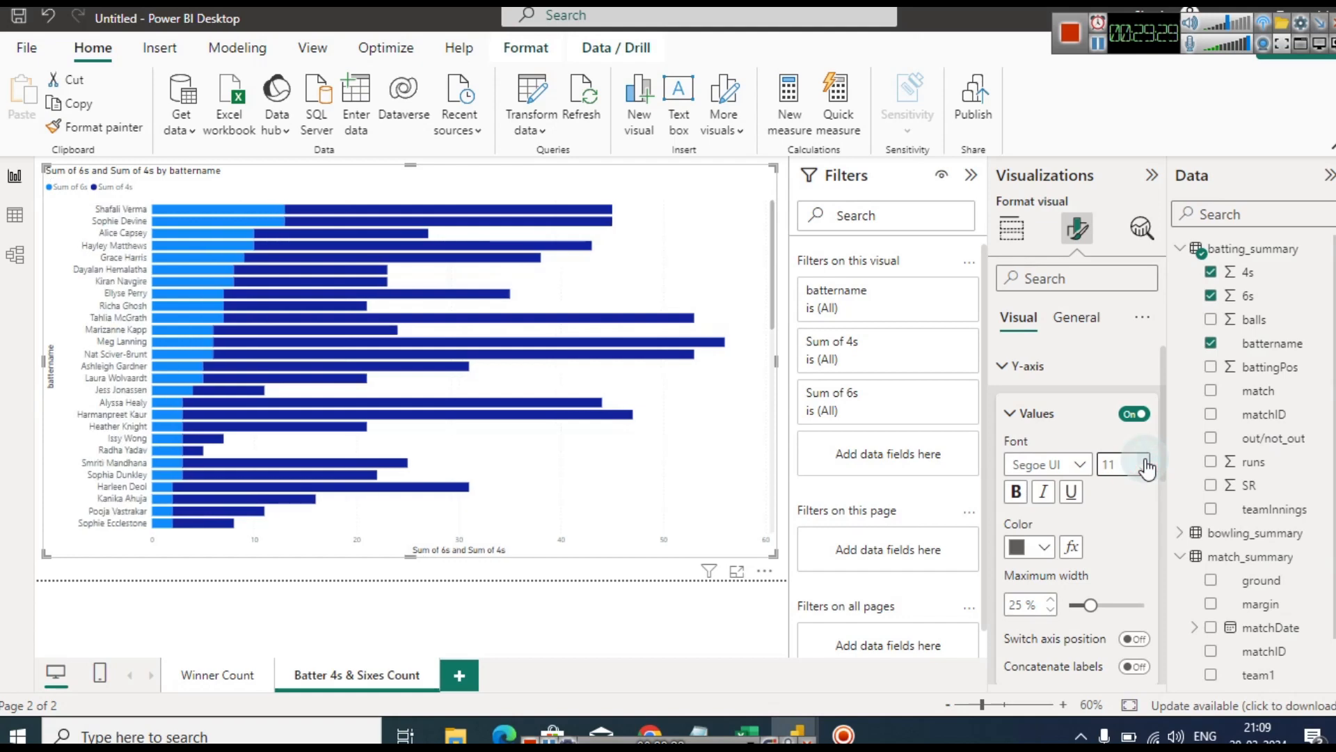
click(1145, 460)
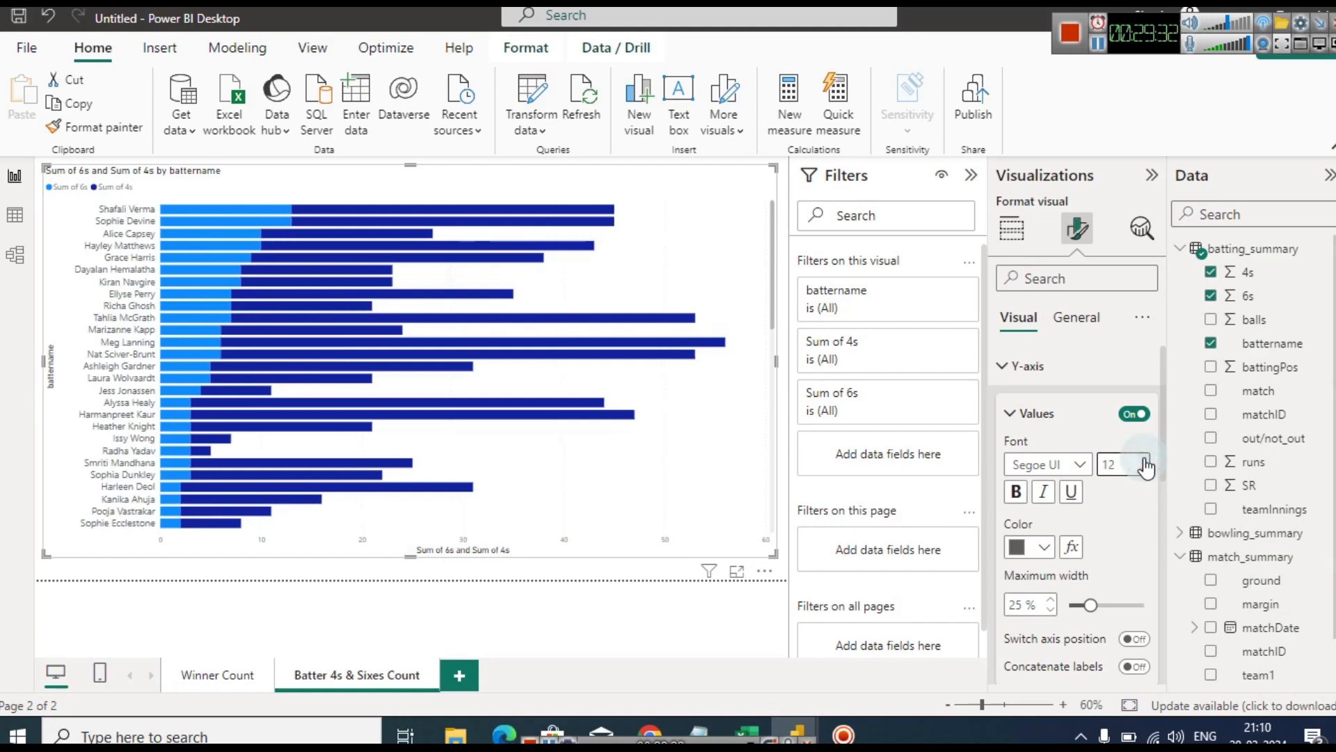
click(1023, 414)
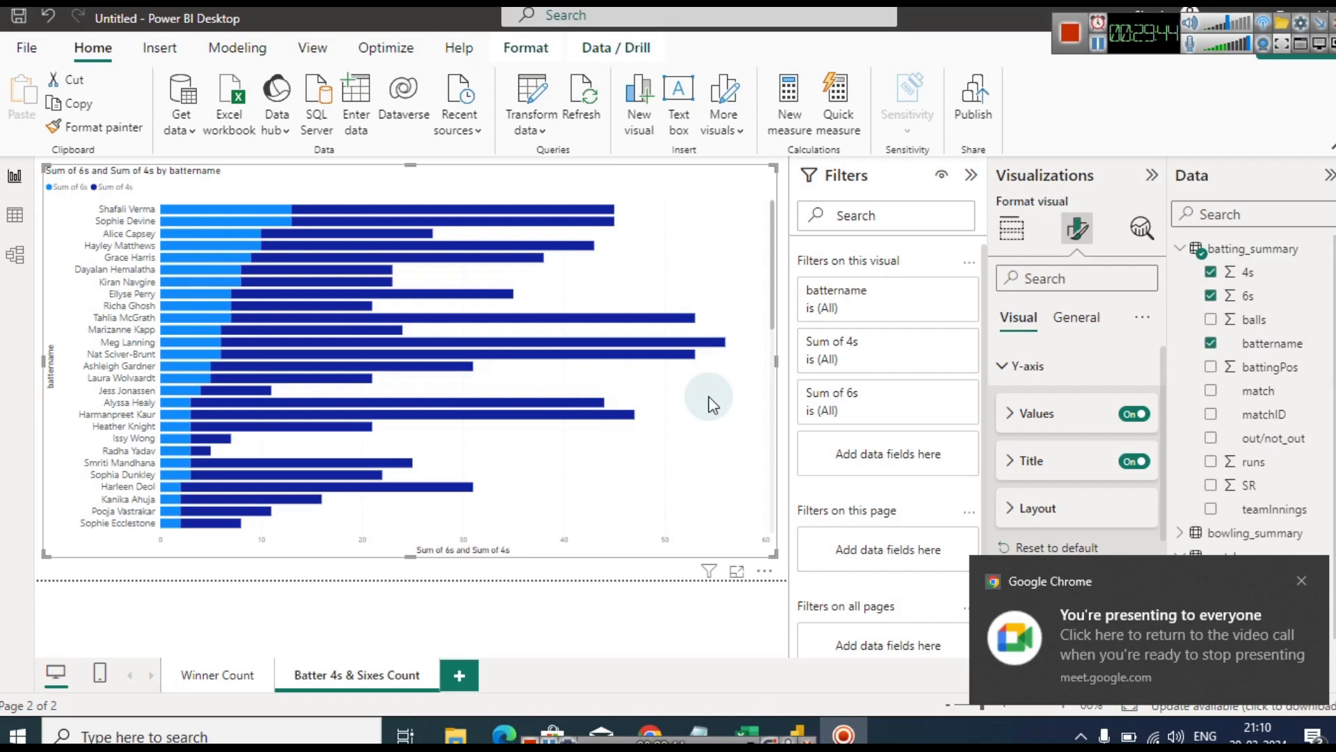
Highlight one batter's bar and clear the highlight, and check the batting_summary table data before returning to the report
click(709, 261)
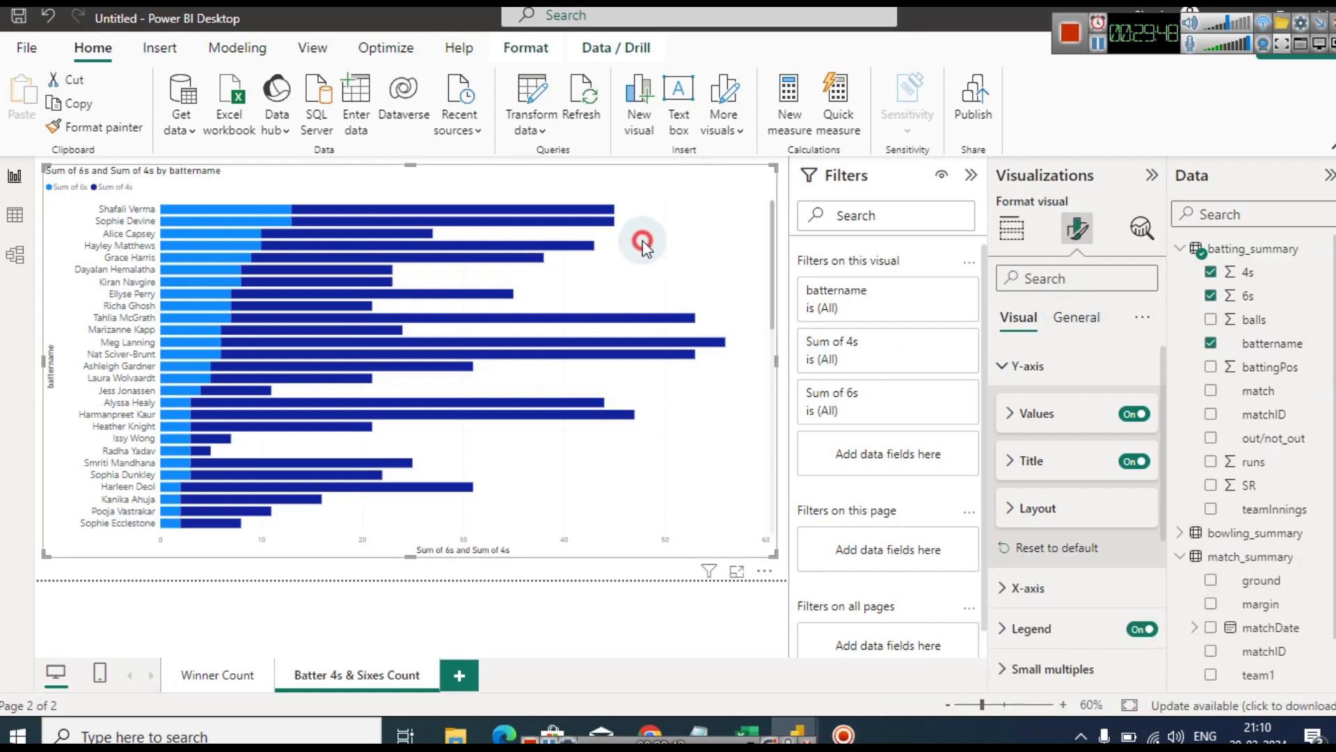
click(450, 245)
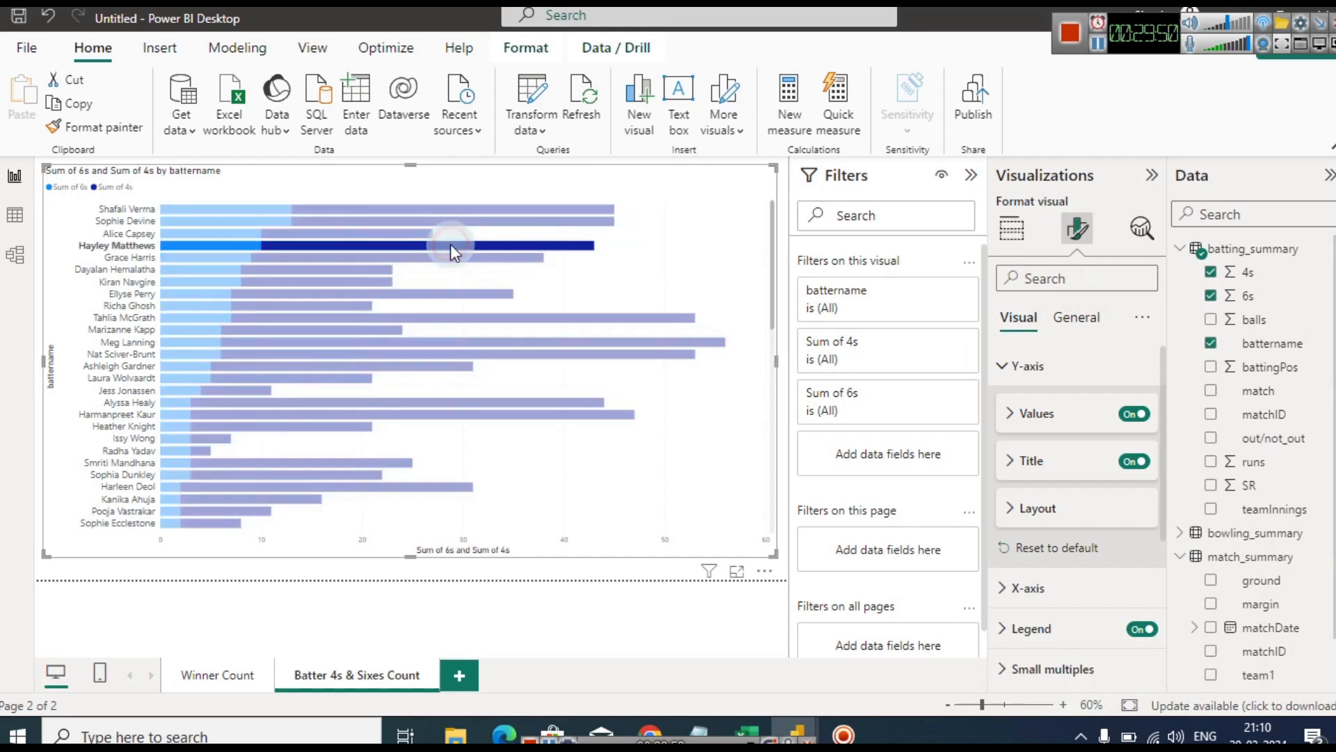
click(679, 230)
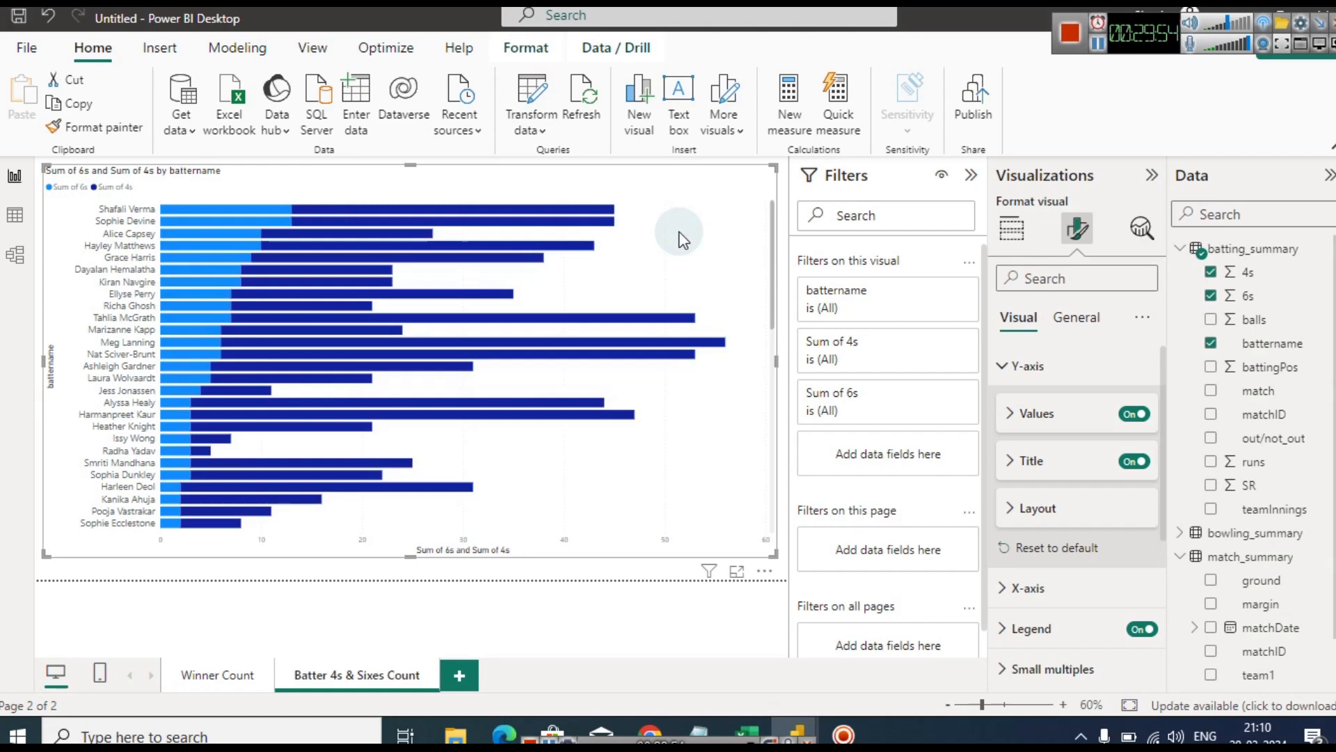
click(25, 217)
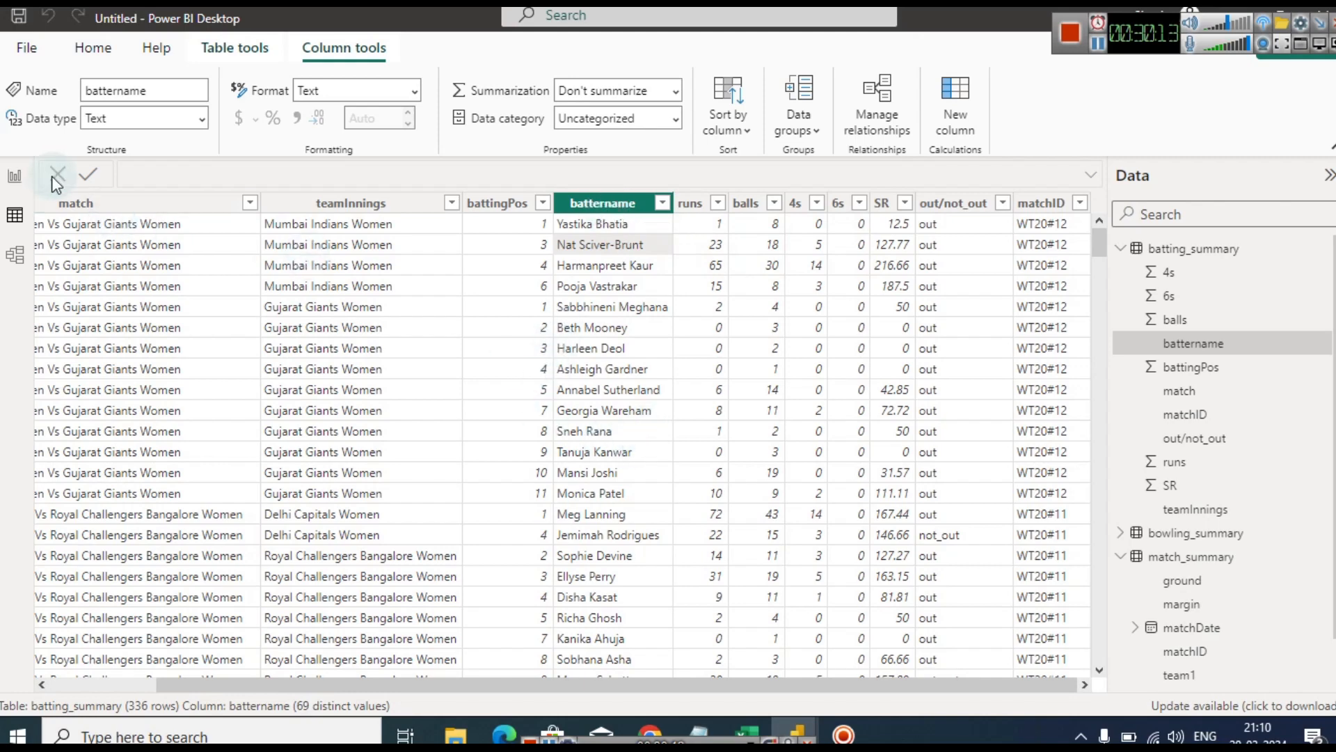
click(14, 176)
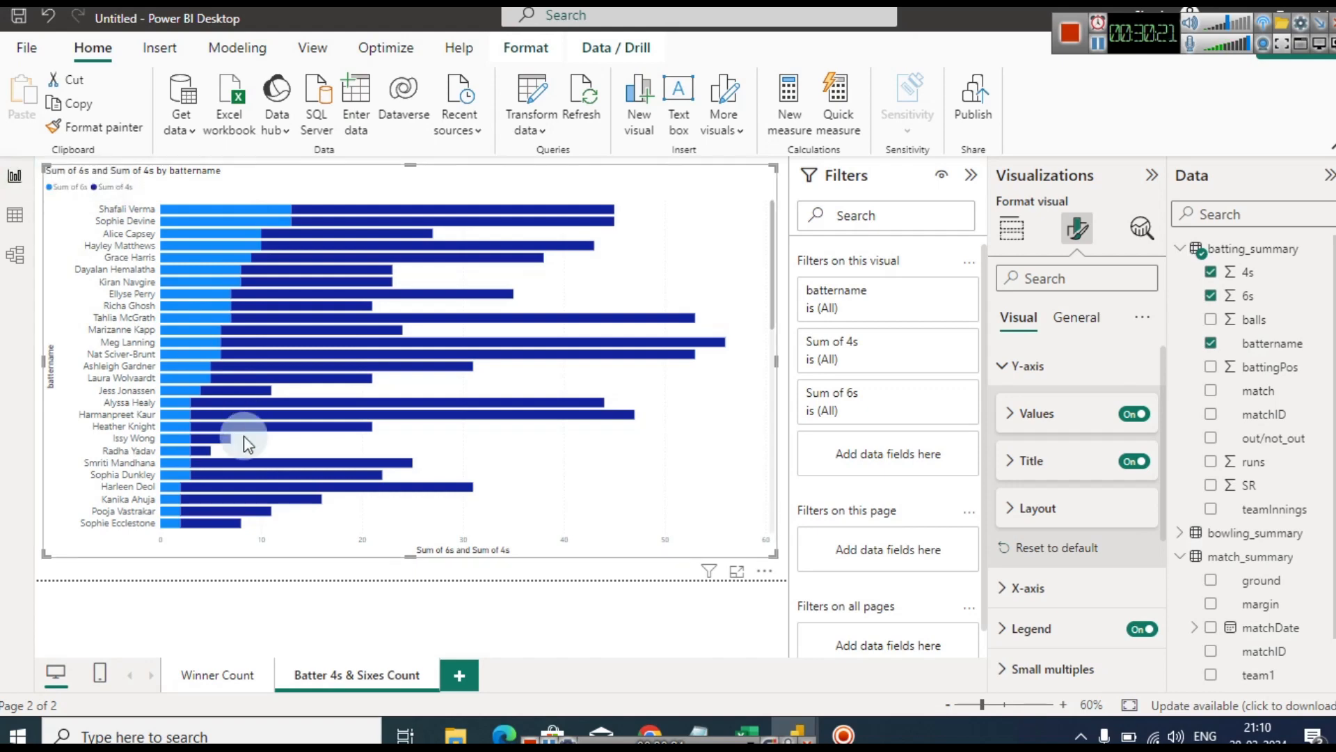
Add a new report page with a clustered column chart of the sum of SR by battername, widened to about three quarters of the page
click(461, 675)
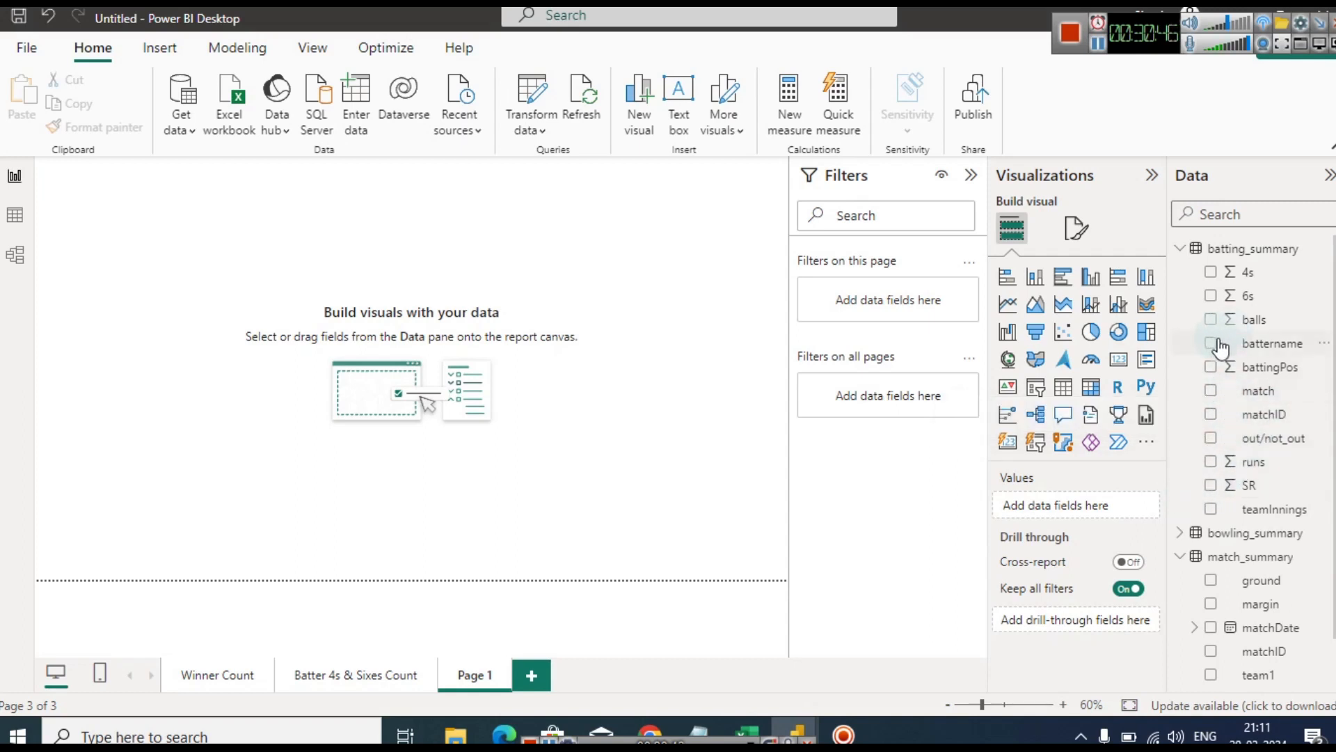
click(1211, 485)
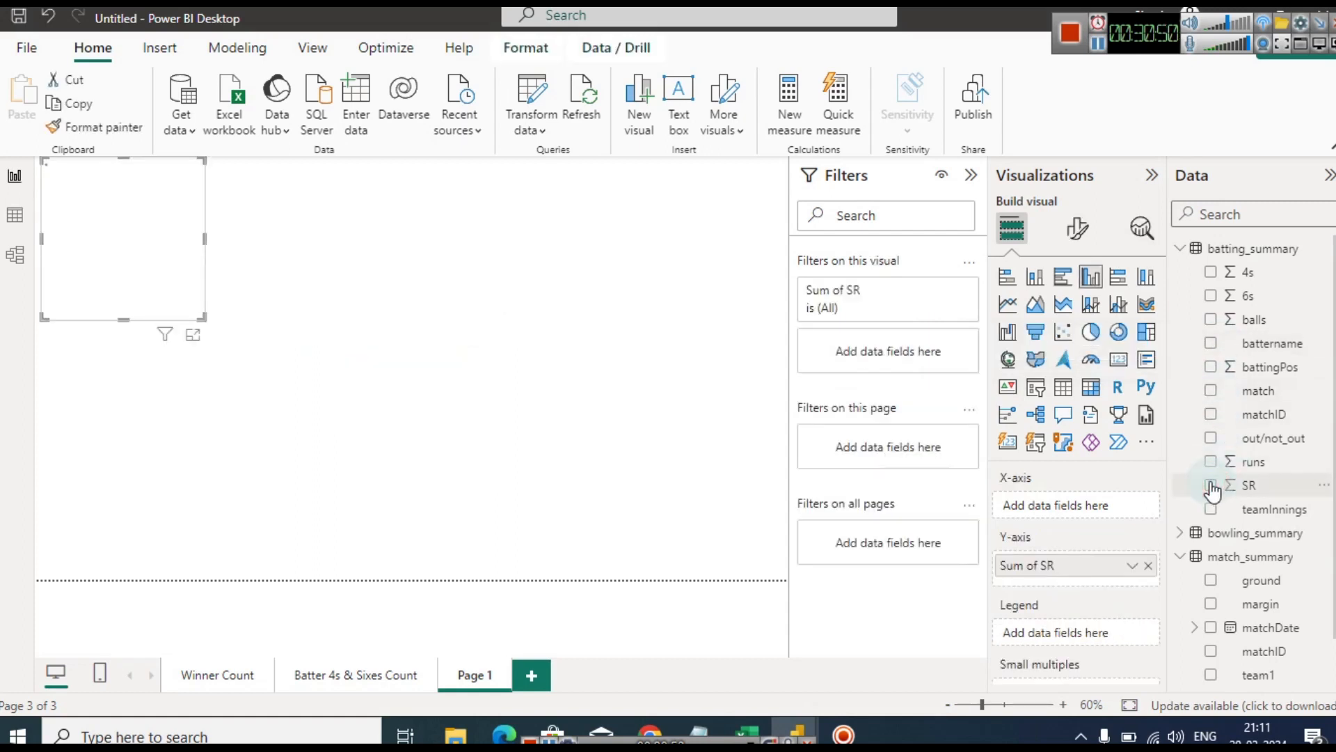
click(1211, 344)
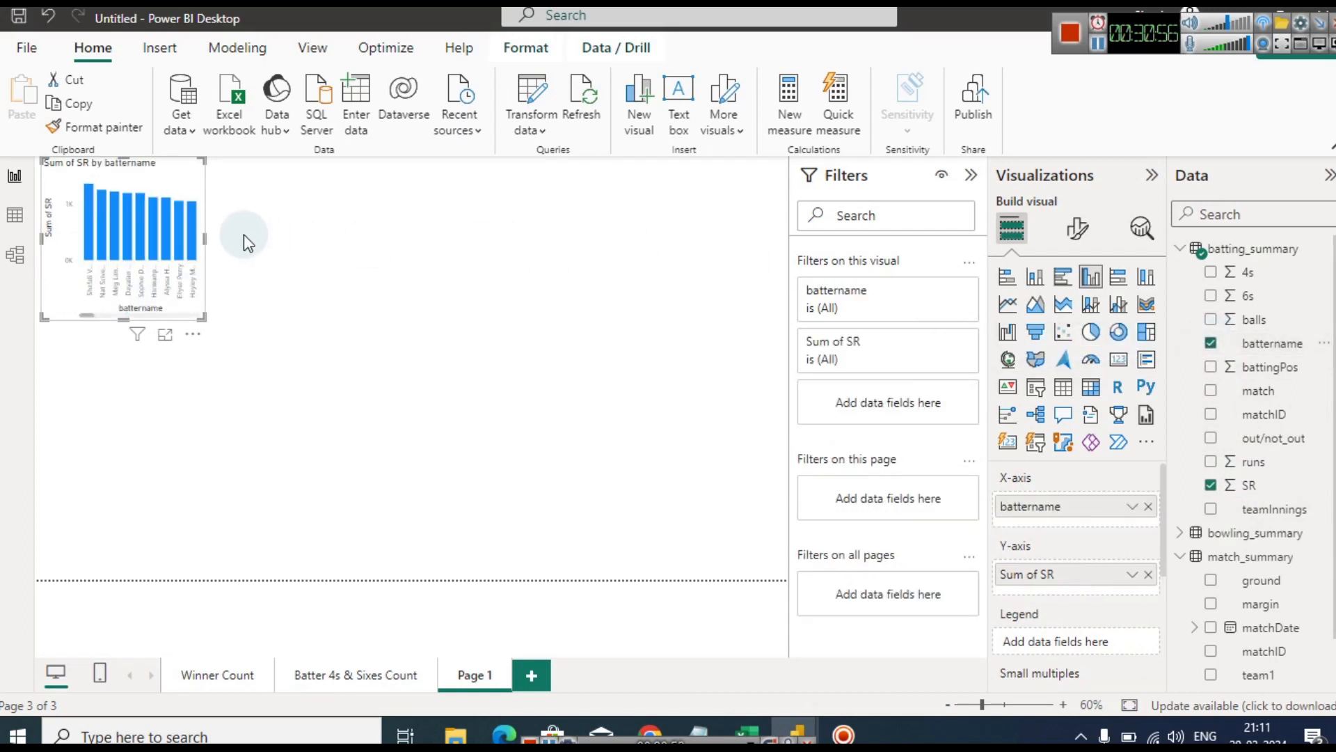
drag(205, 244, 594, 333)
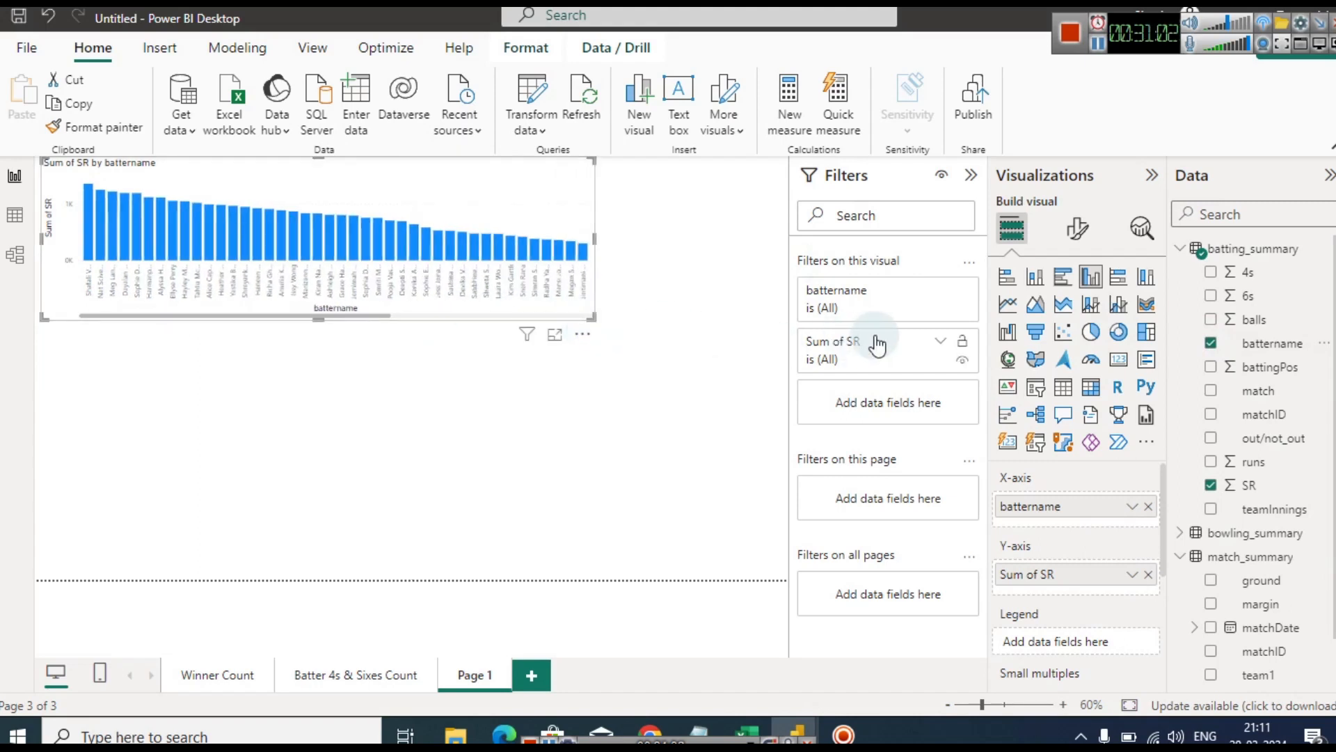
Filter the strike-rate column chart to batters whose Sum of SR is greater than 120
click(941, 341)
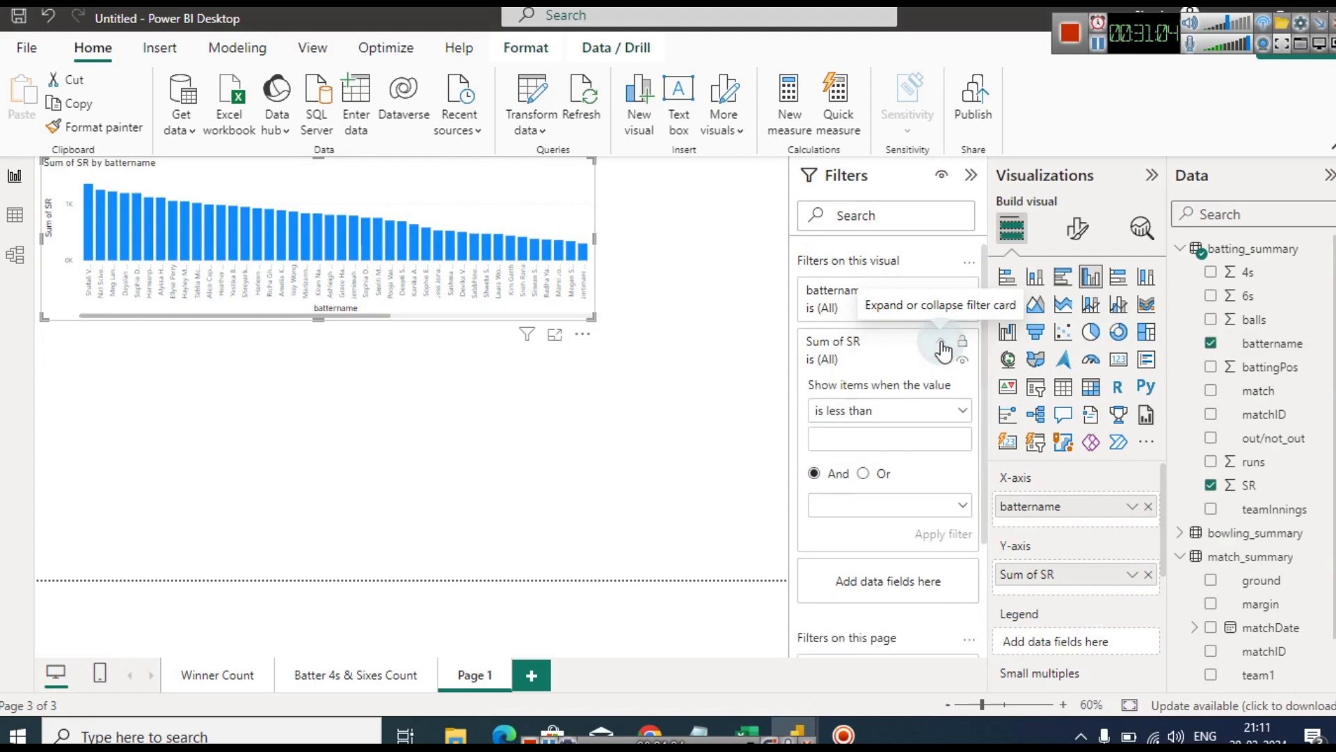
click(868, 440)
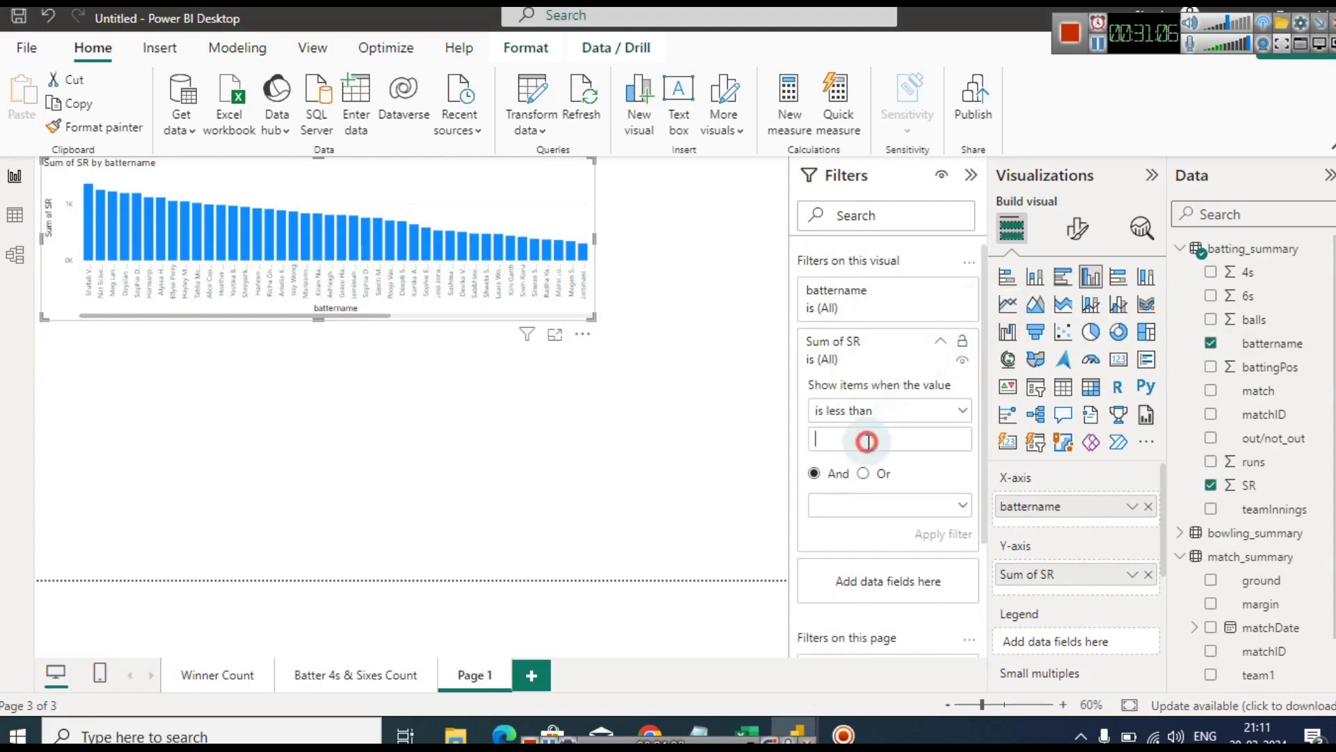
click(903, 411)
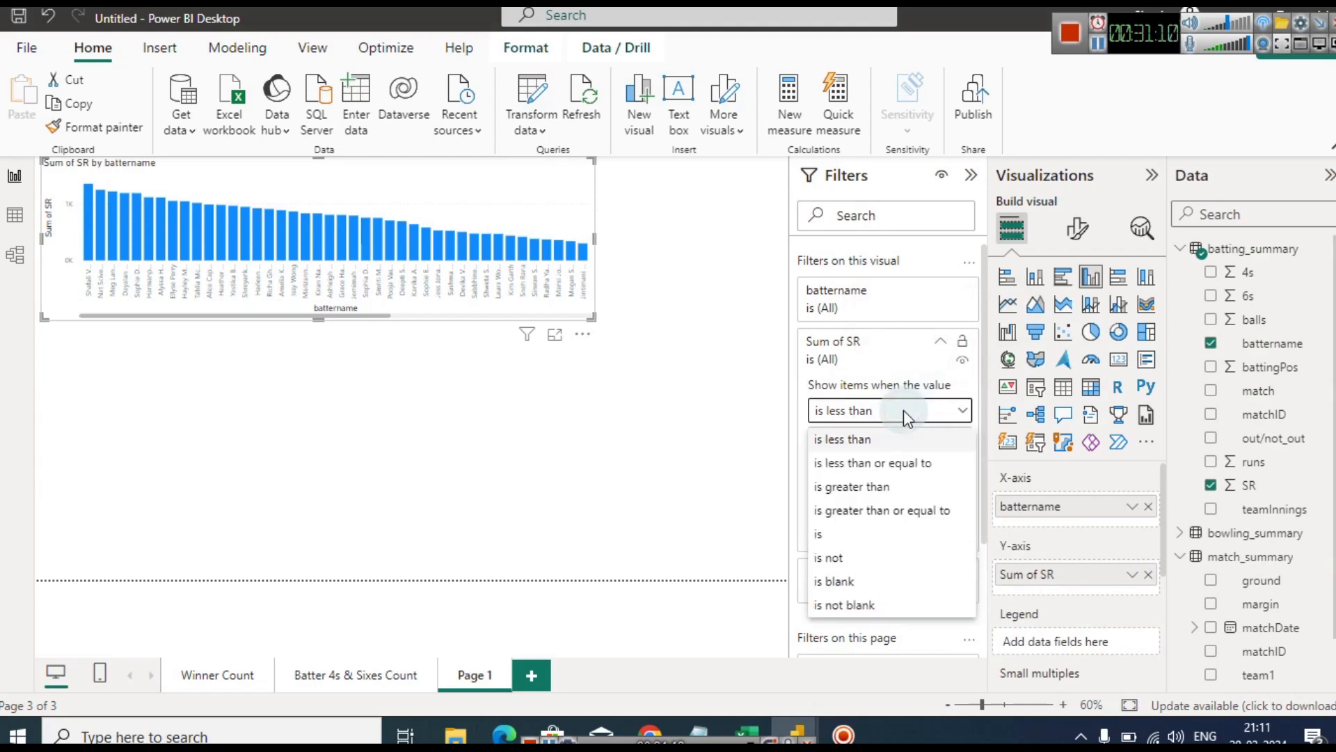
click(856, 487)
click(837, 438)
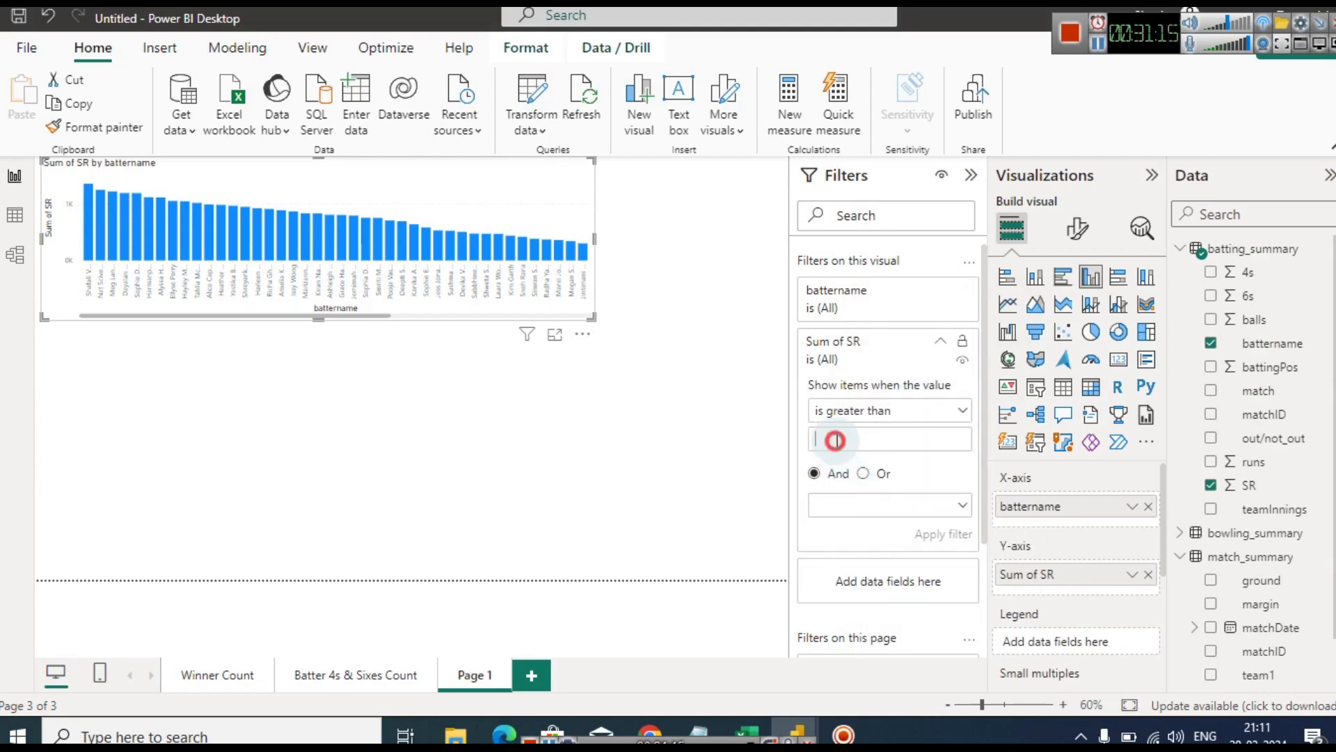
text(120)
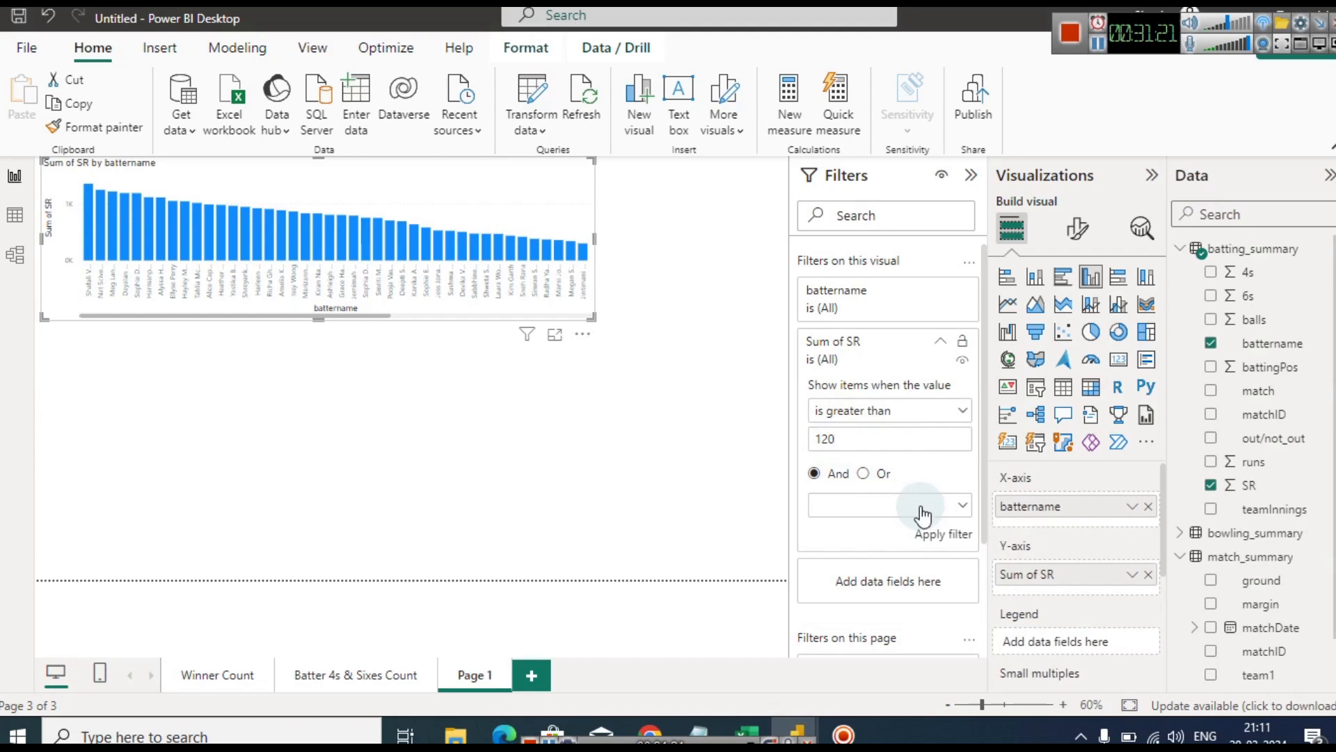
click(1099, 43)
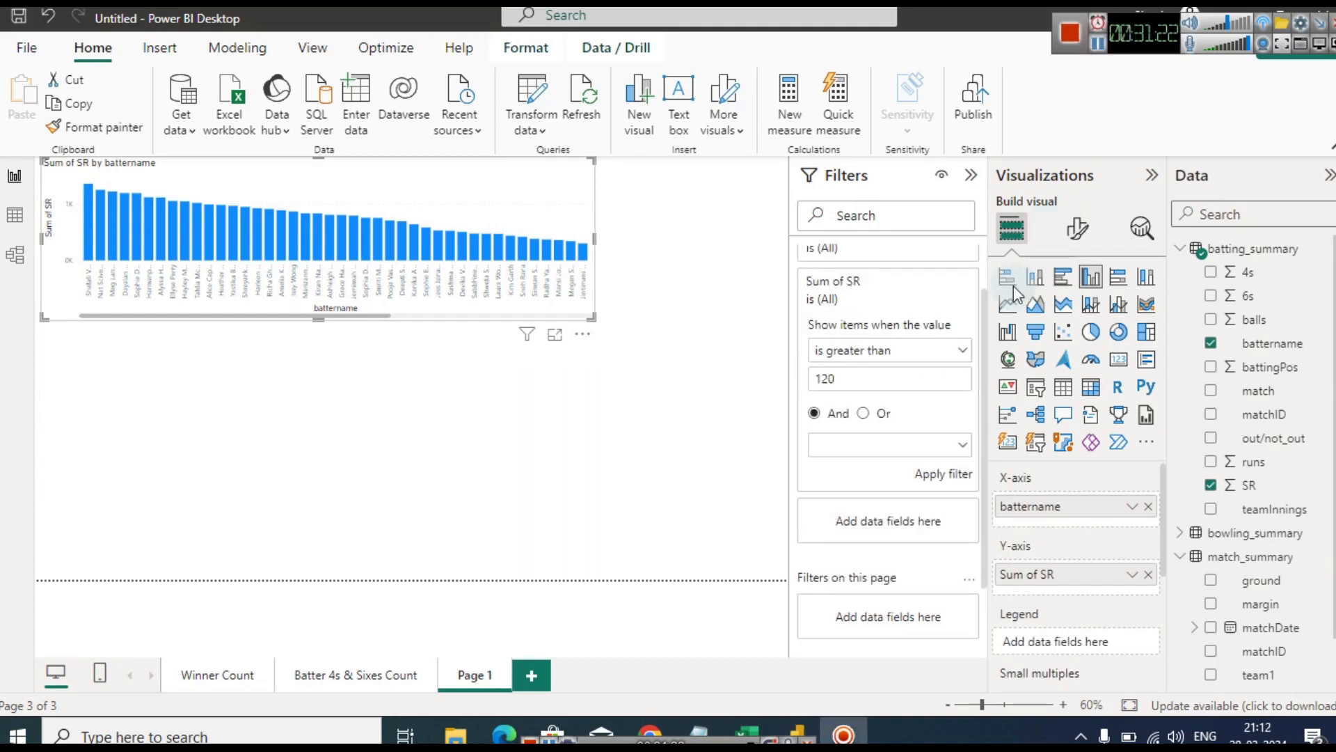
click(932, 478)
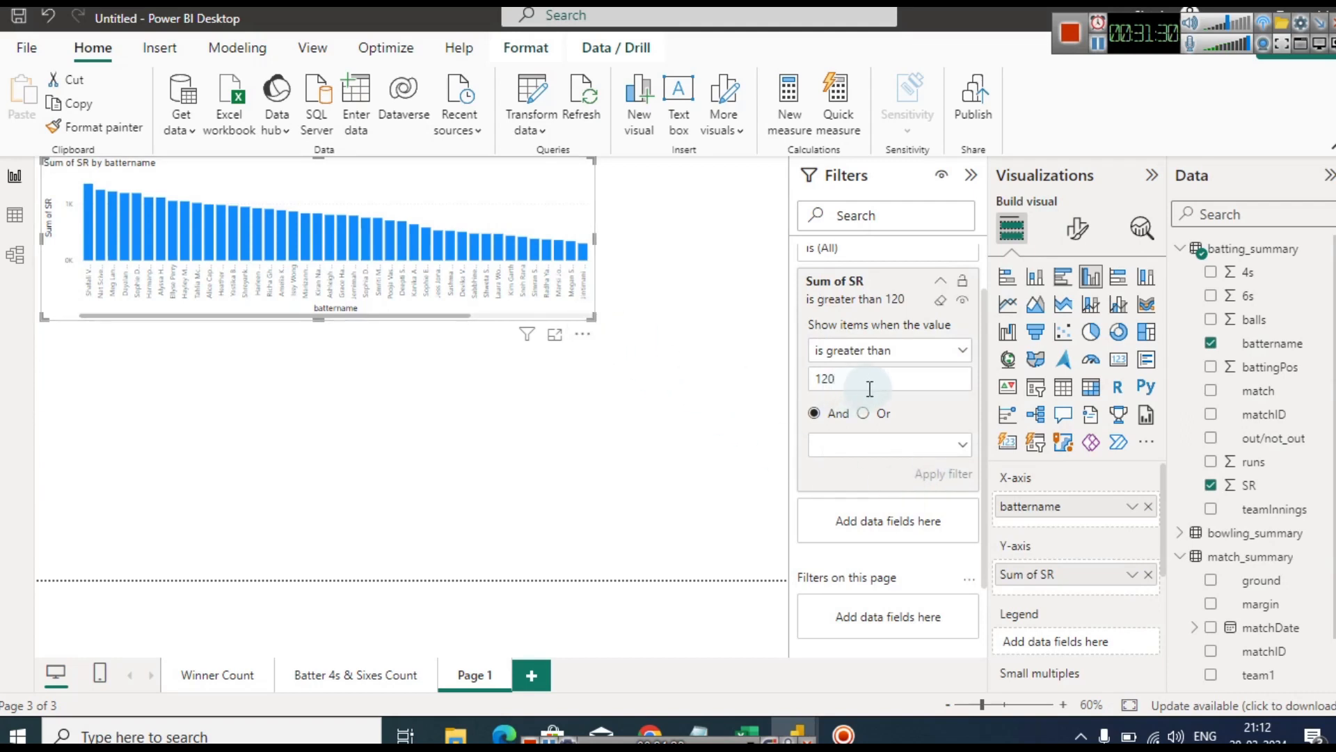
Add an "is not blank" condition to the Sum of SR filter and raise its greater-than threshold to 140
click(964, 448)
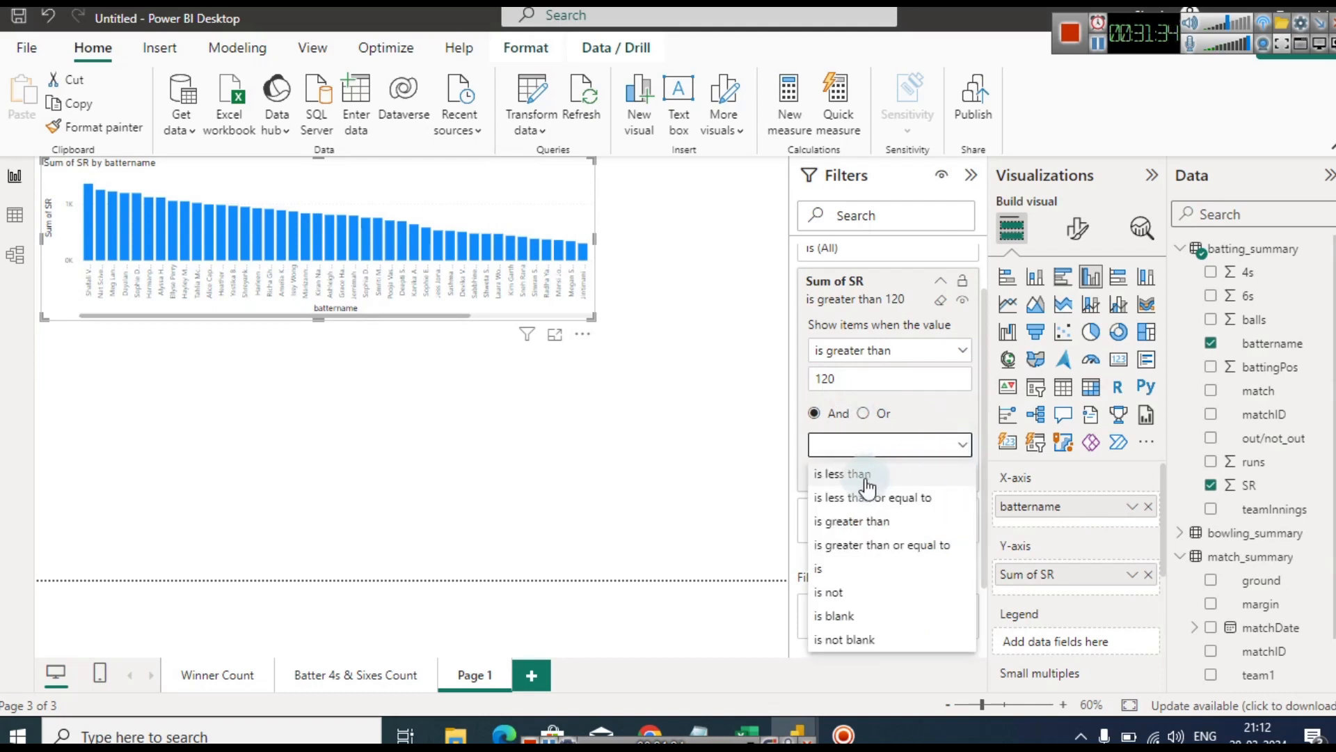
click(835, 641)
click(938, 474)
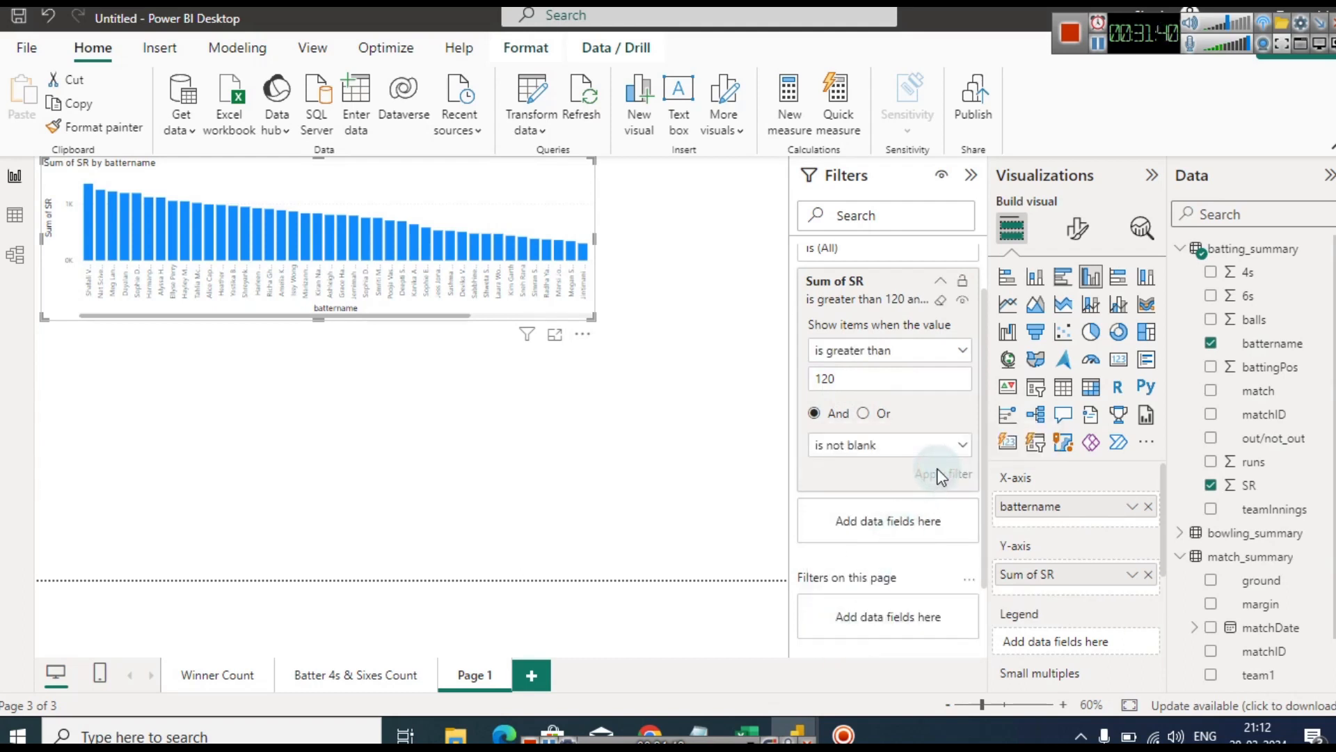
click(827, 378)
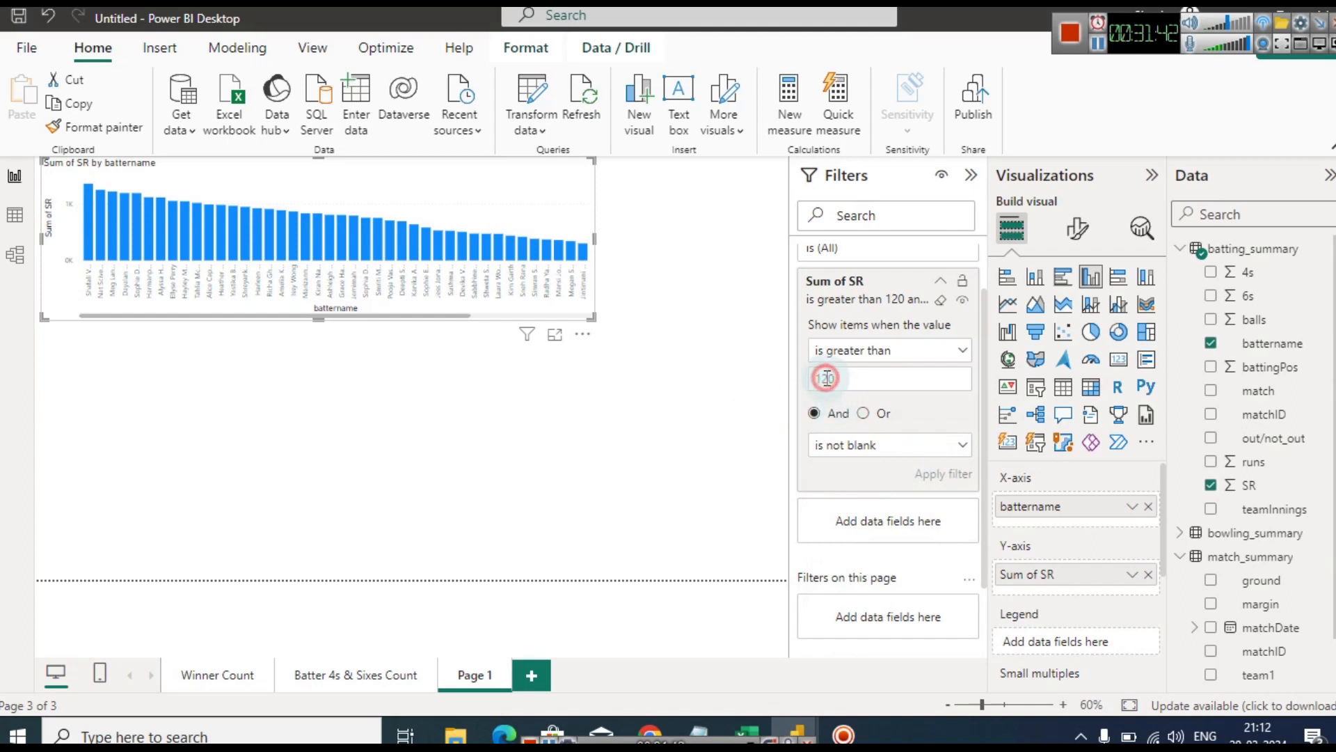
key(BackSpace)
text(4)
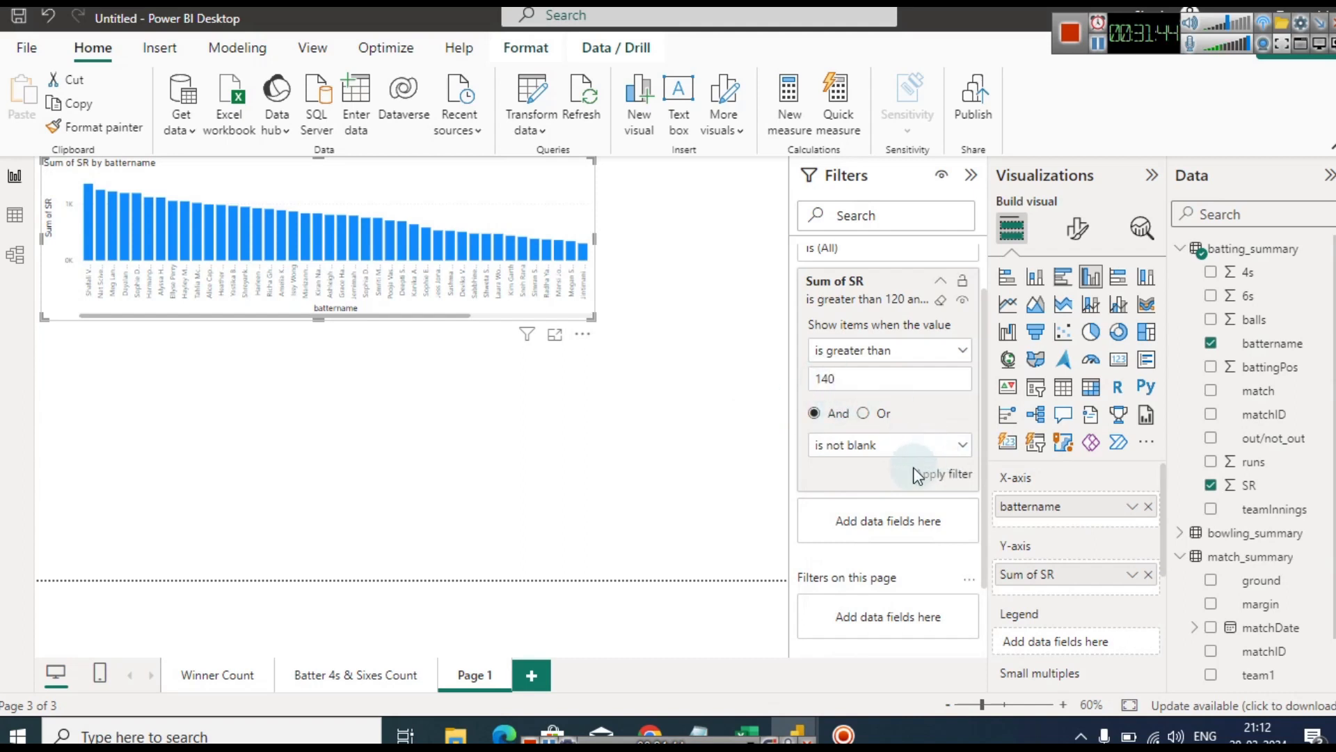
click(947, 475)
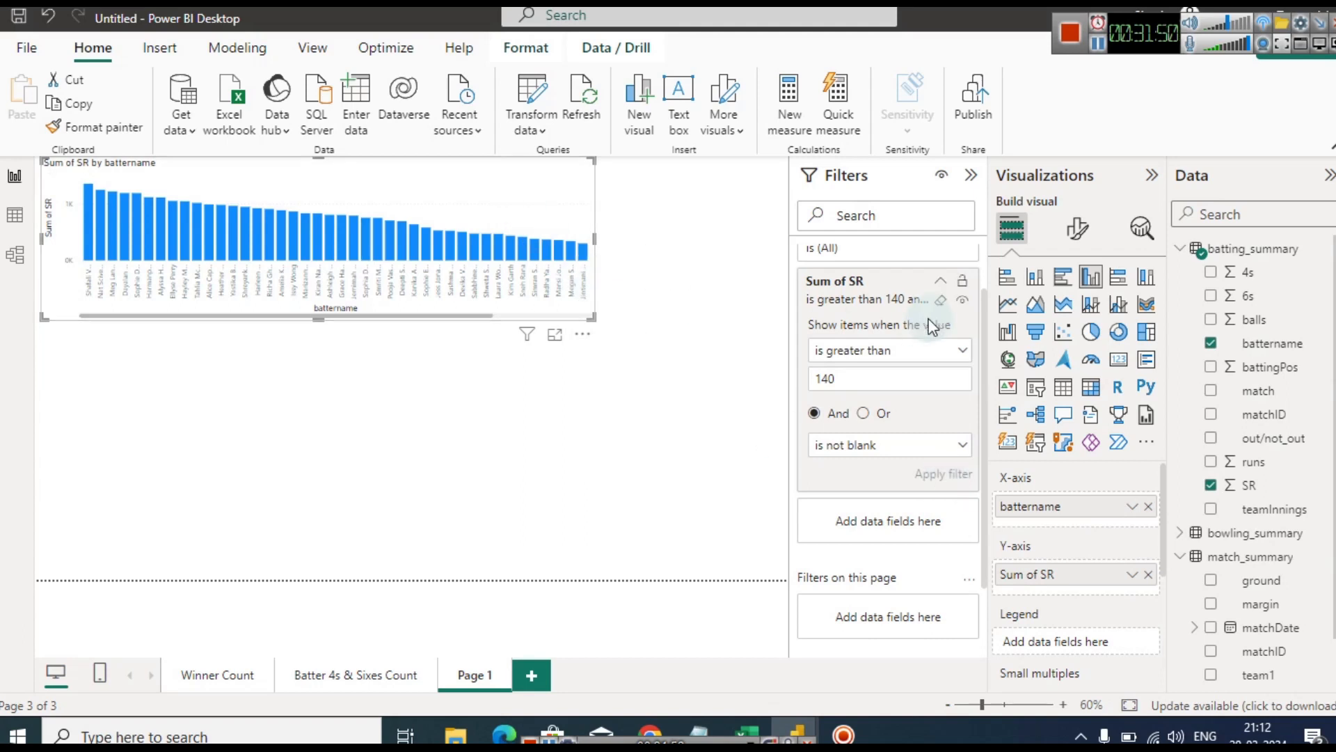
click(944, 284)
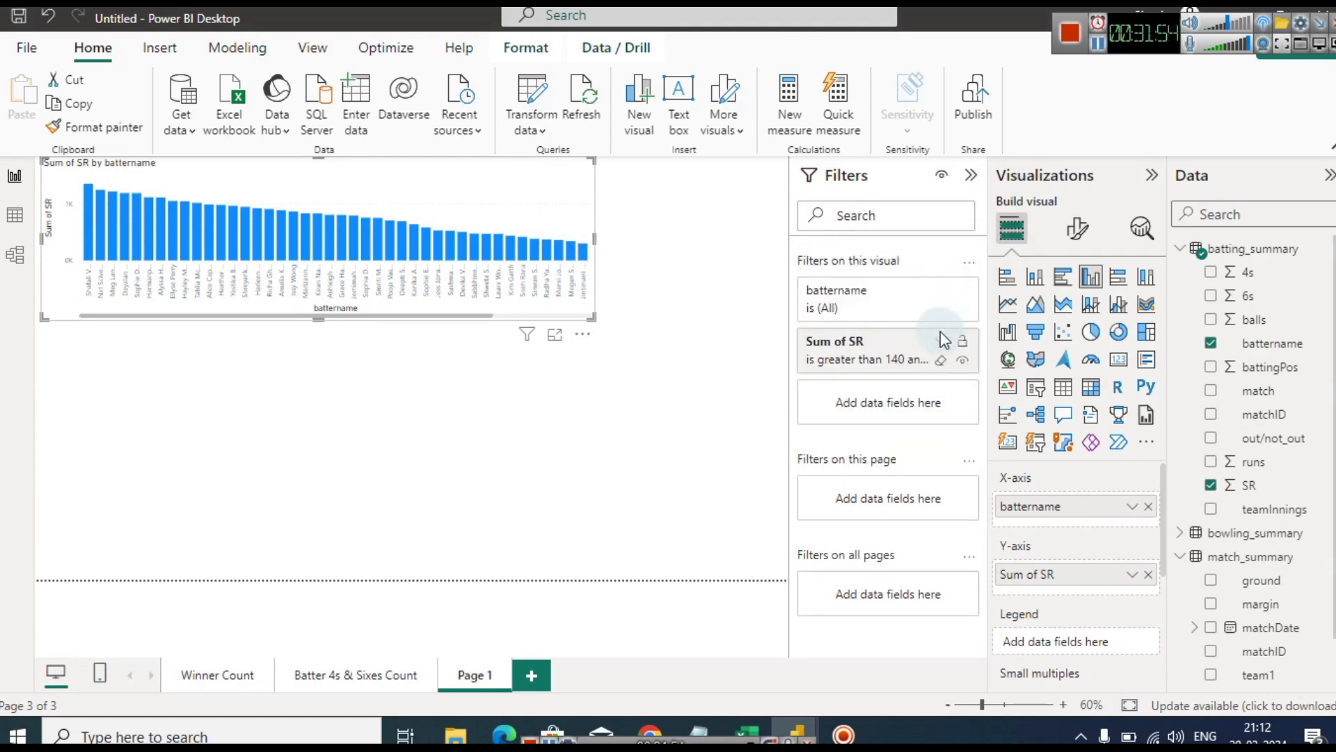
click(942, 341)
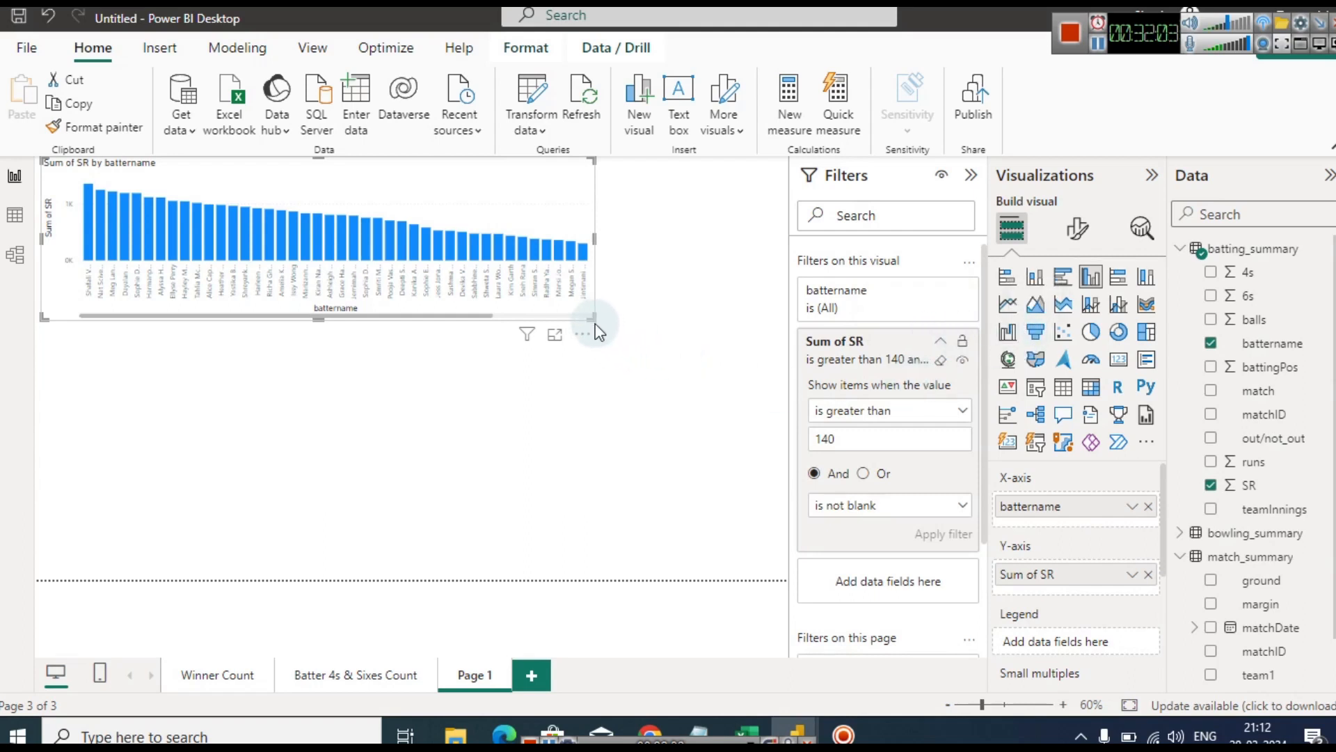
Rename the current report page as Strike Rate of Batters
click(659, 373)
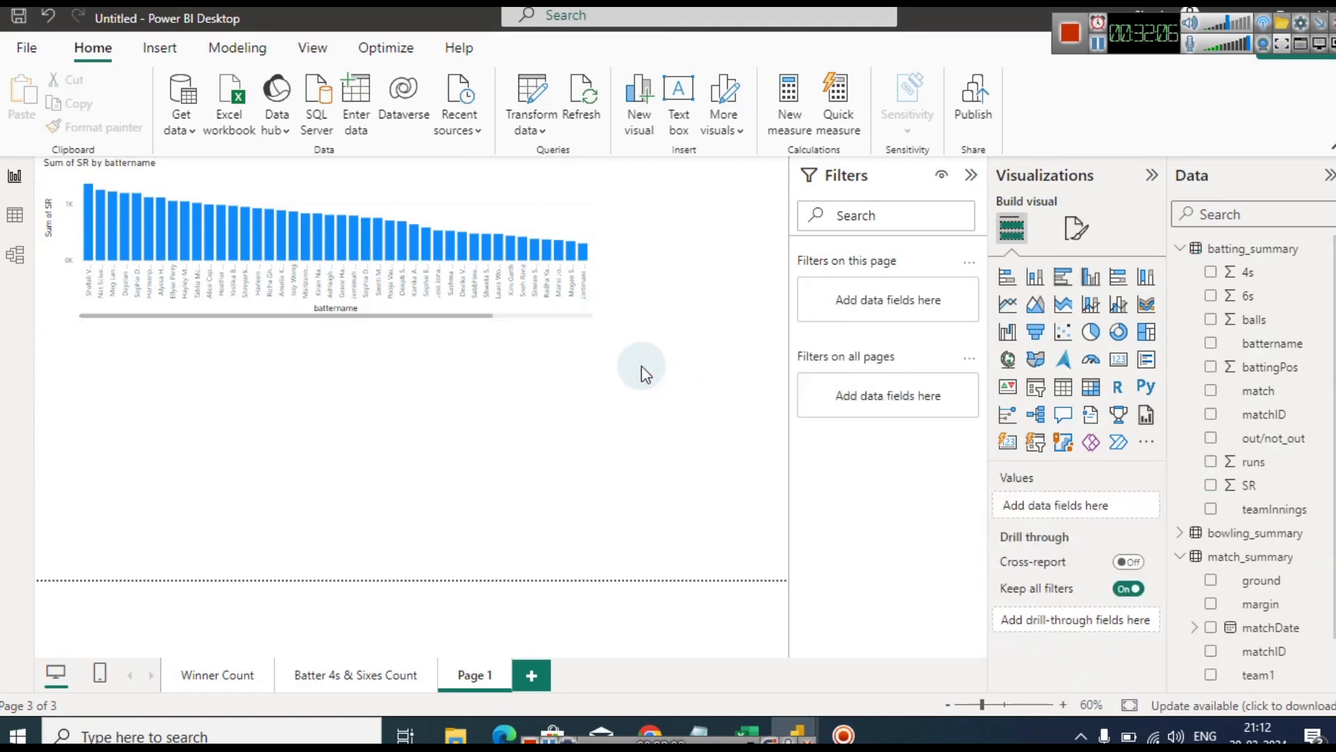
right_click(459, 672)
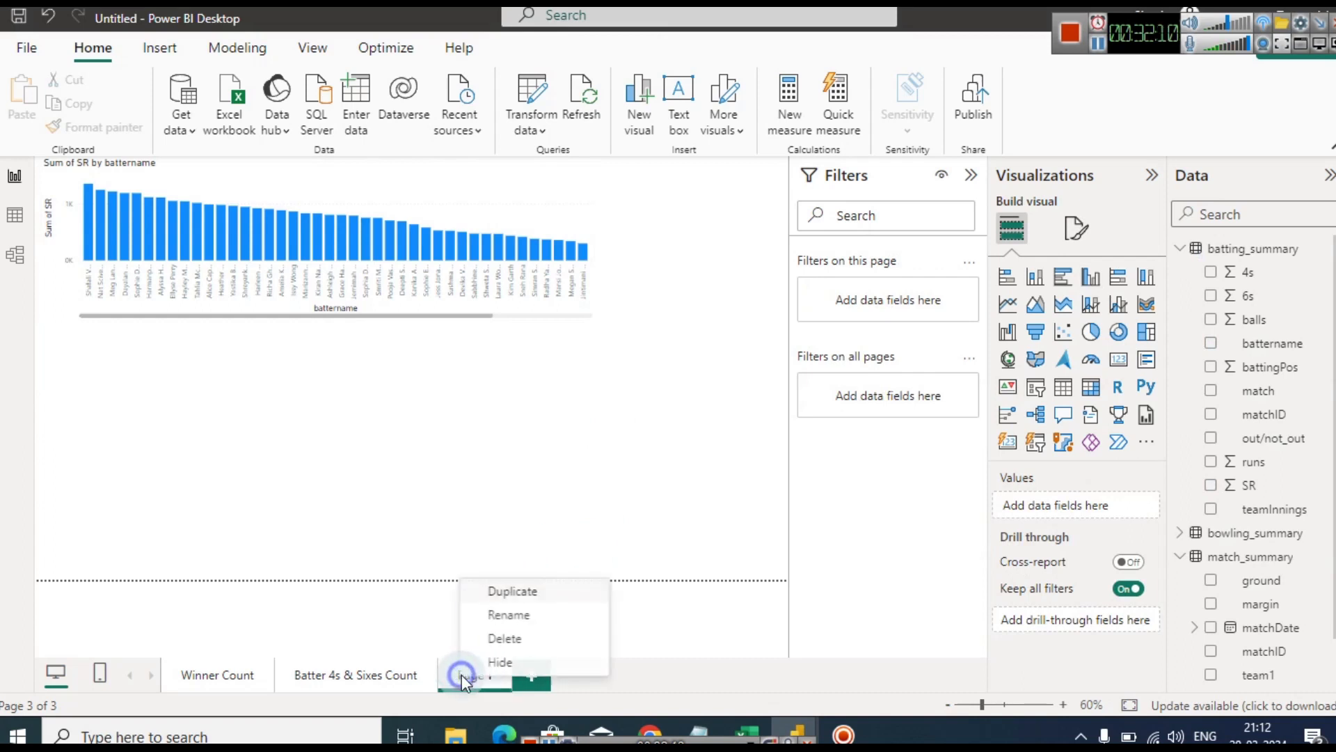
click(513, 614)
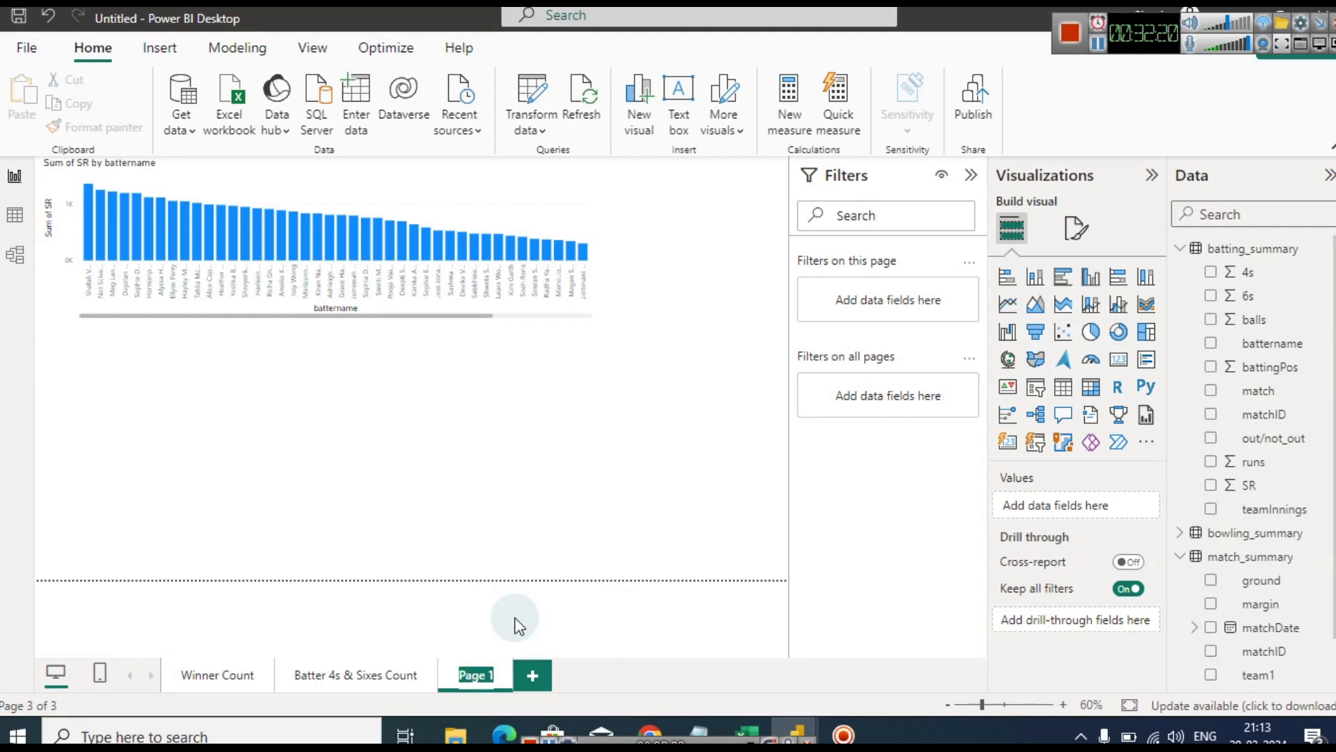
text(Strike Rate of Batters)
click(570, 504)
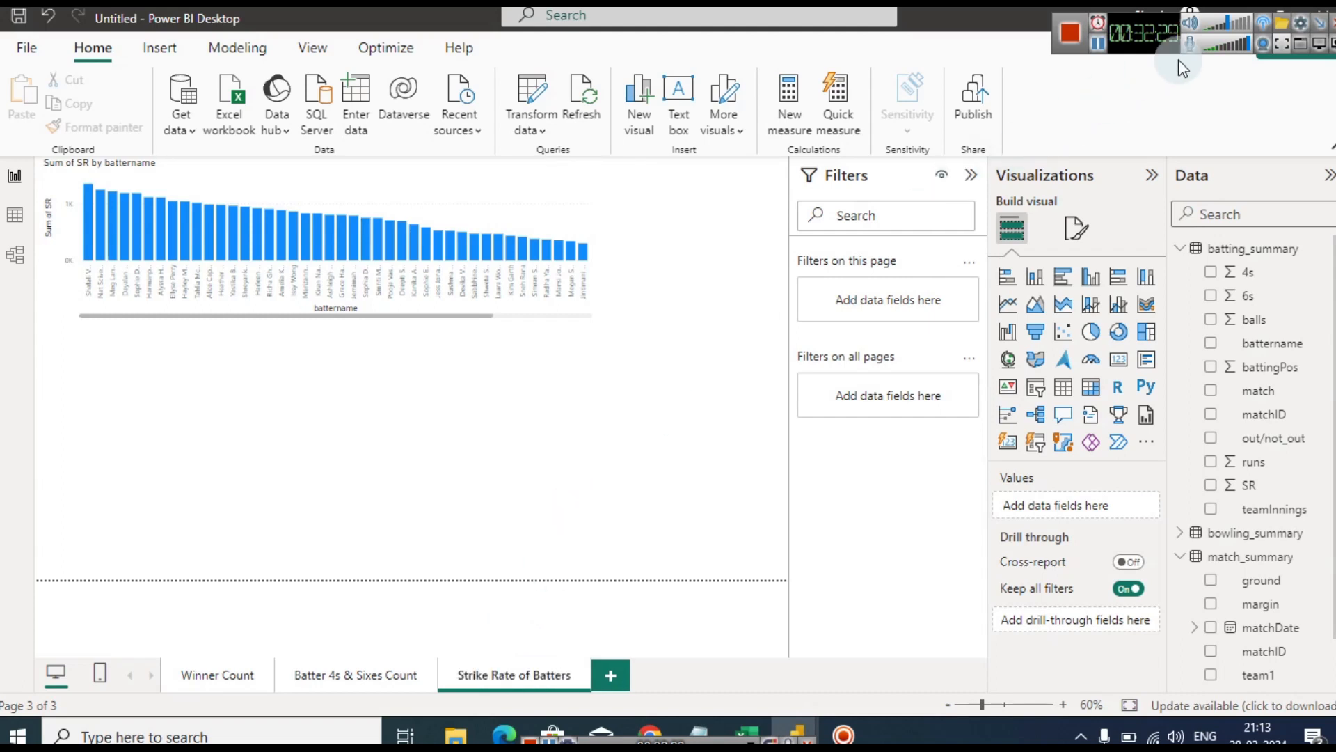
Change the strike-rate chart to a clustered bar chart and extend its height nearly to the page's lower edge
click(548, 215)
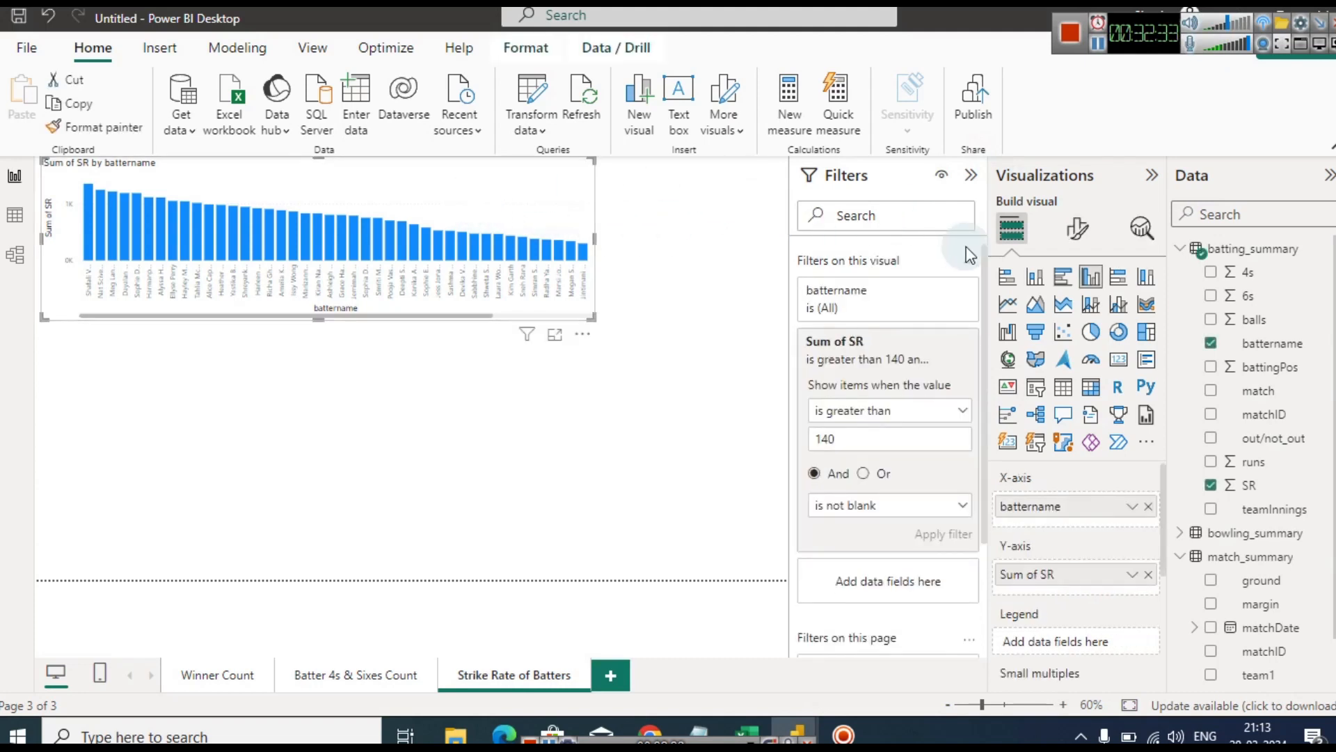
click(1063, 280)
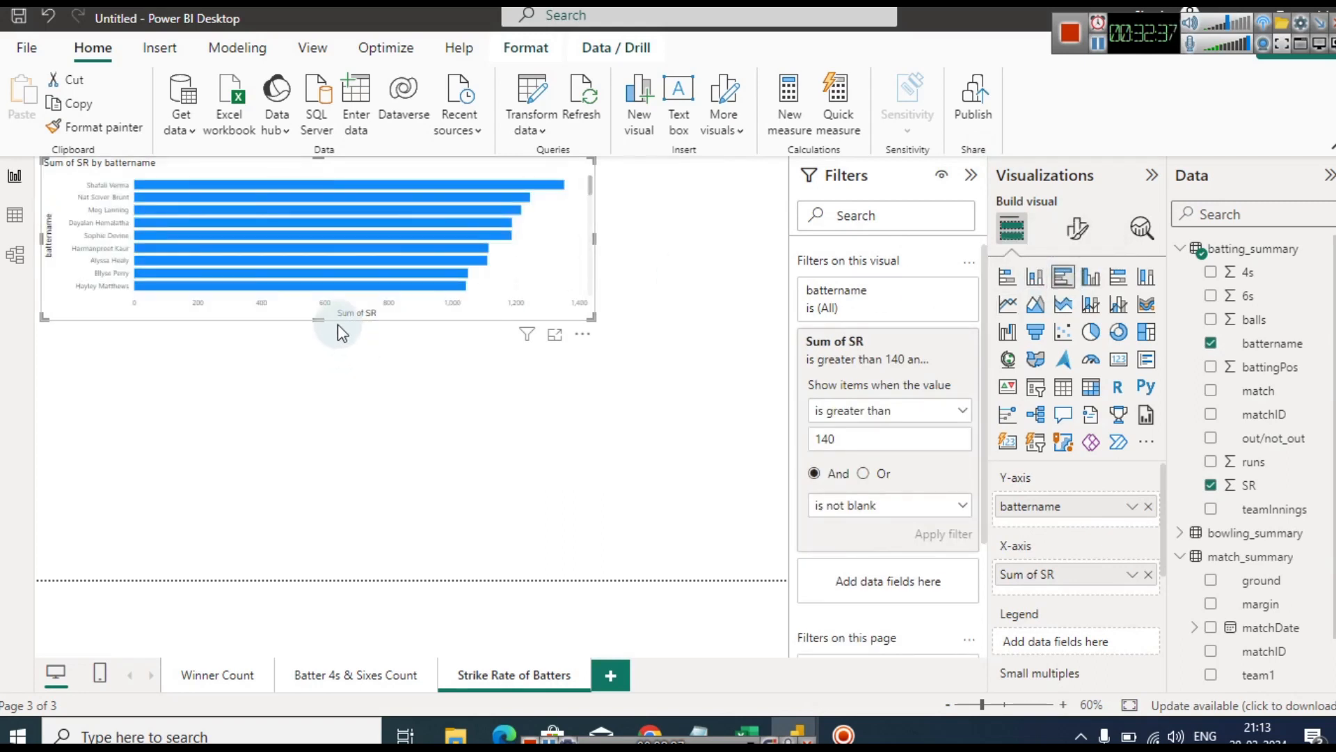
click(320, 327)
drag(320, 327, 349, 506)
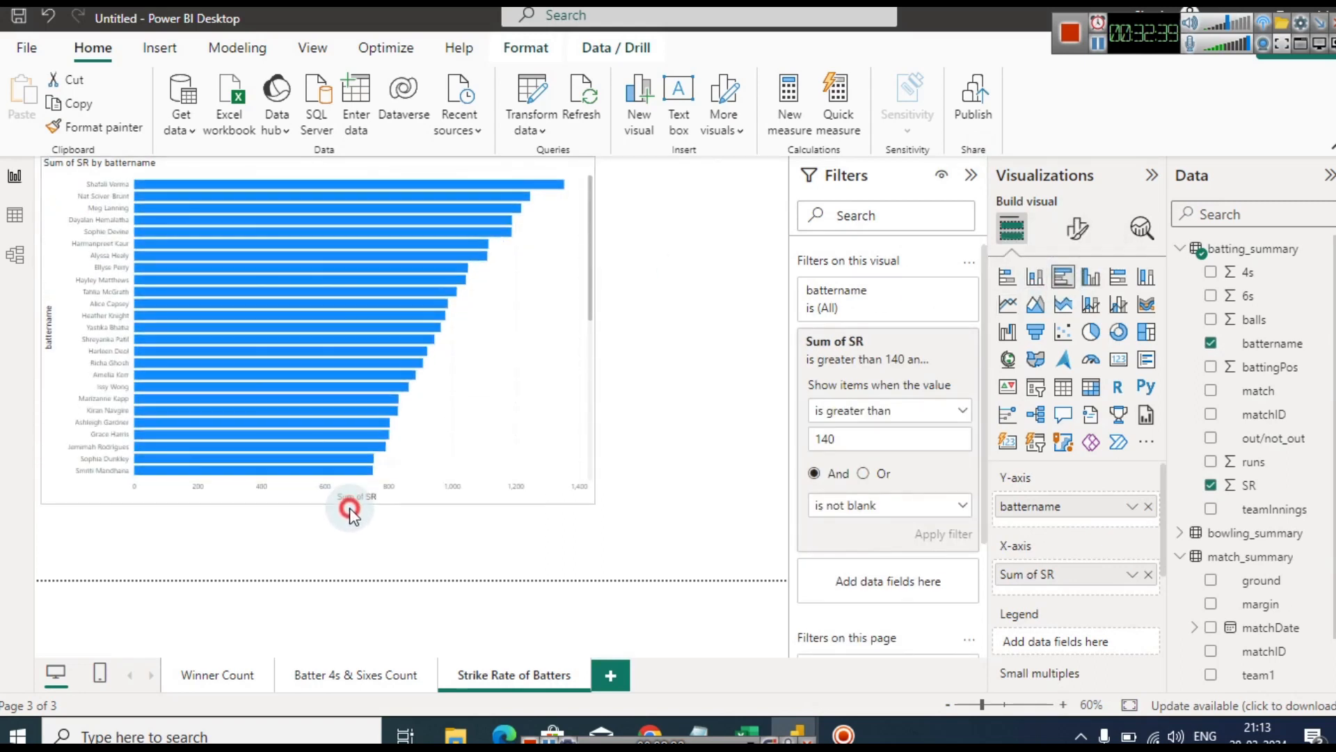
mouse_move(424, 187)
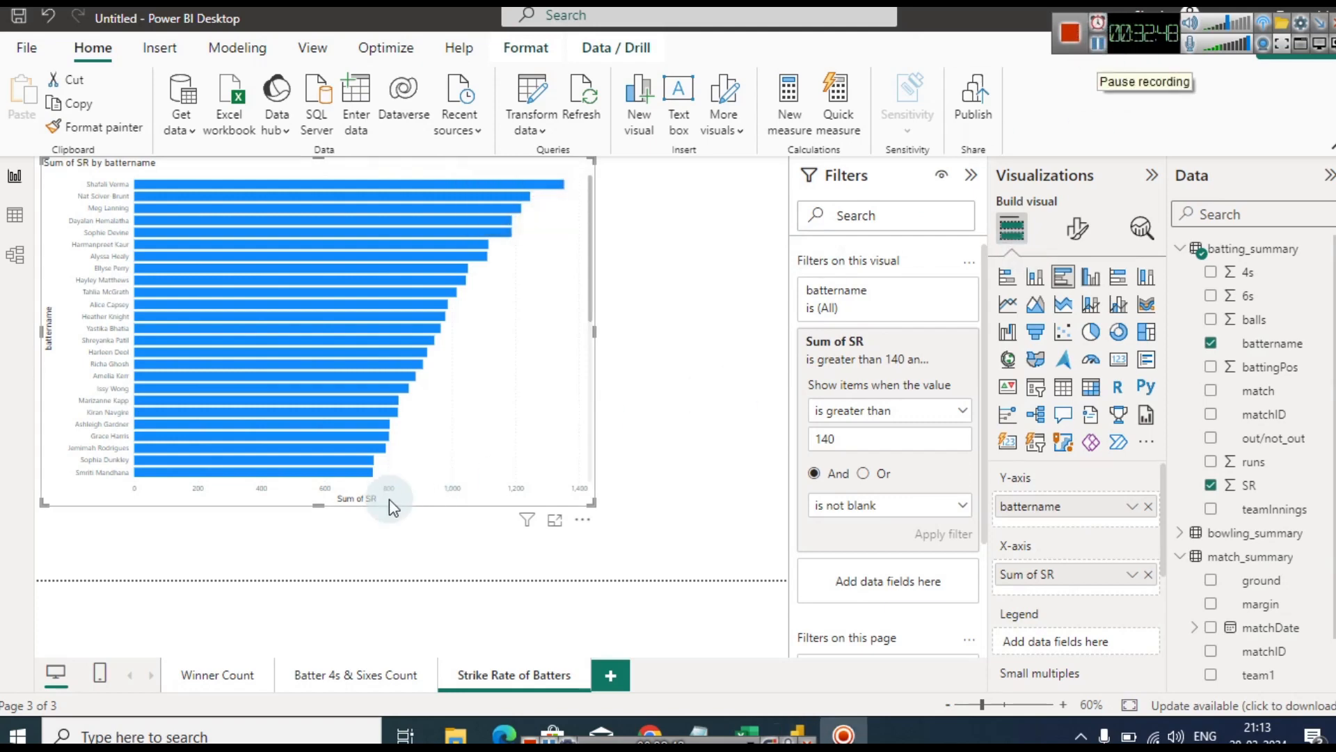
drag(318, 507, 333, 549)
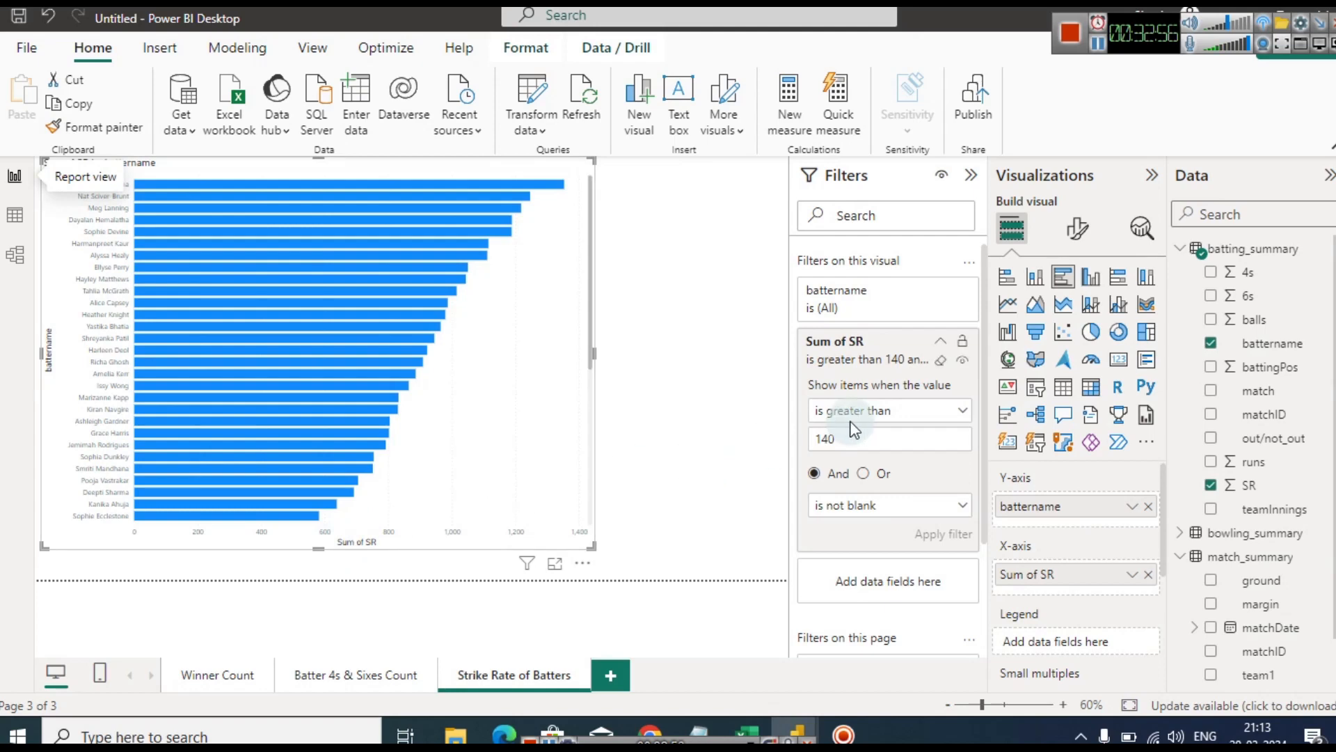
Aggregate SR as Average in the bar chart, look through the batters, and remove the Sum of SR filter
click(1132, 574)
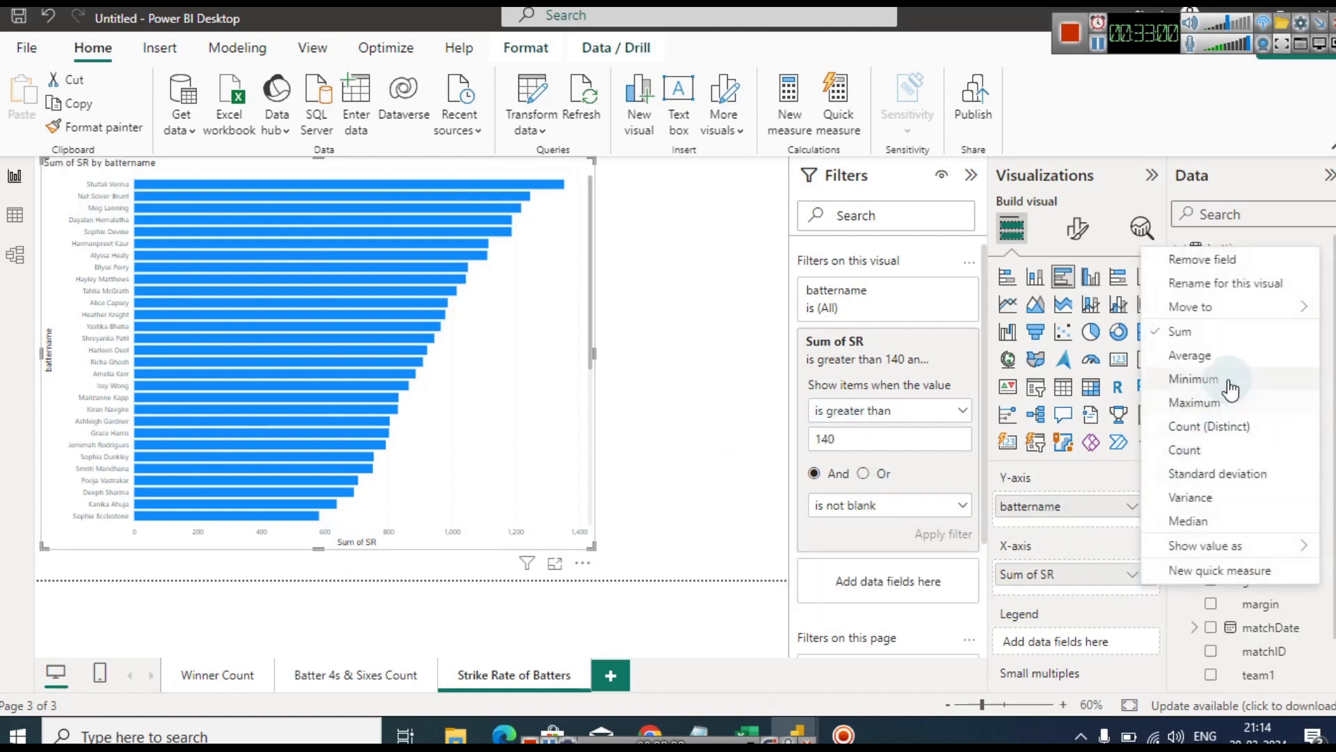
click(1217, 359)
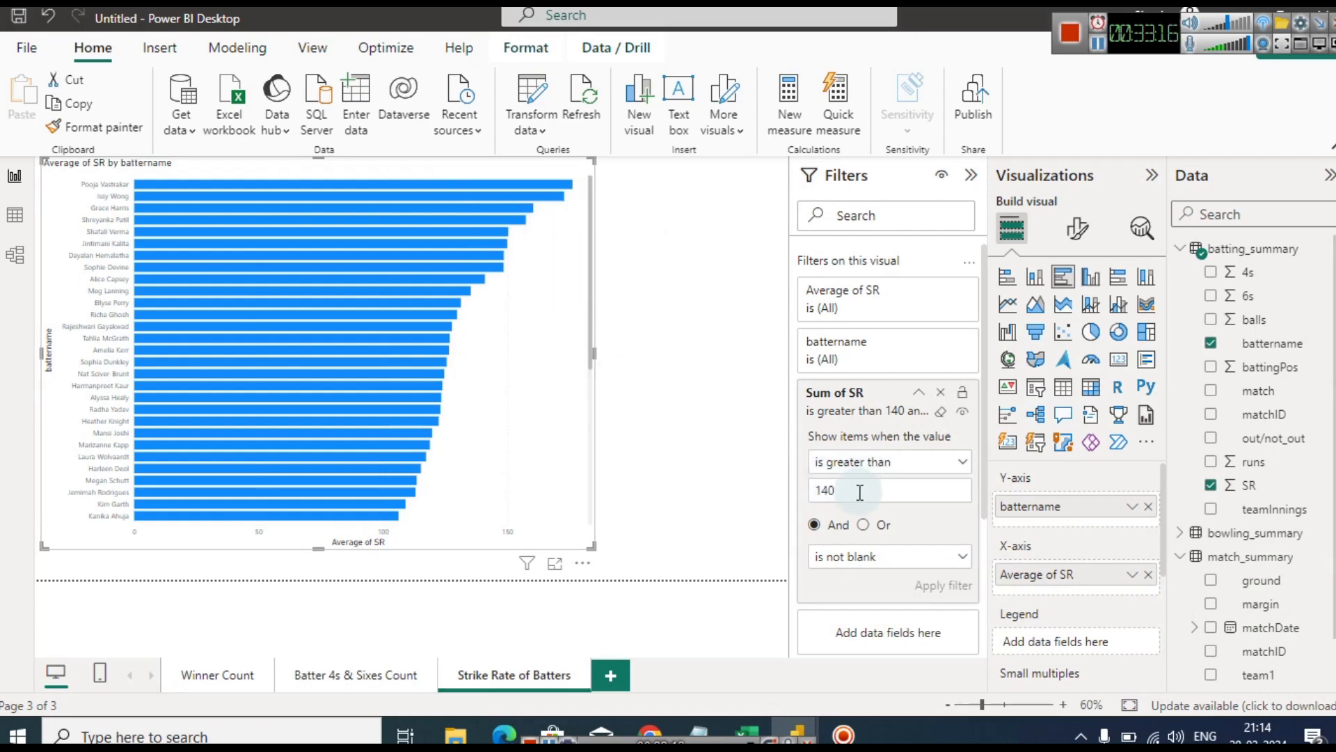
click(592, 398)
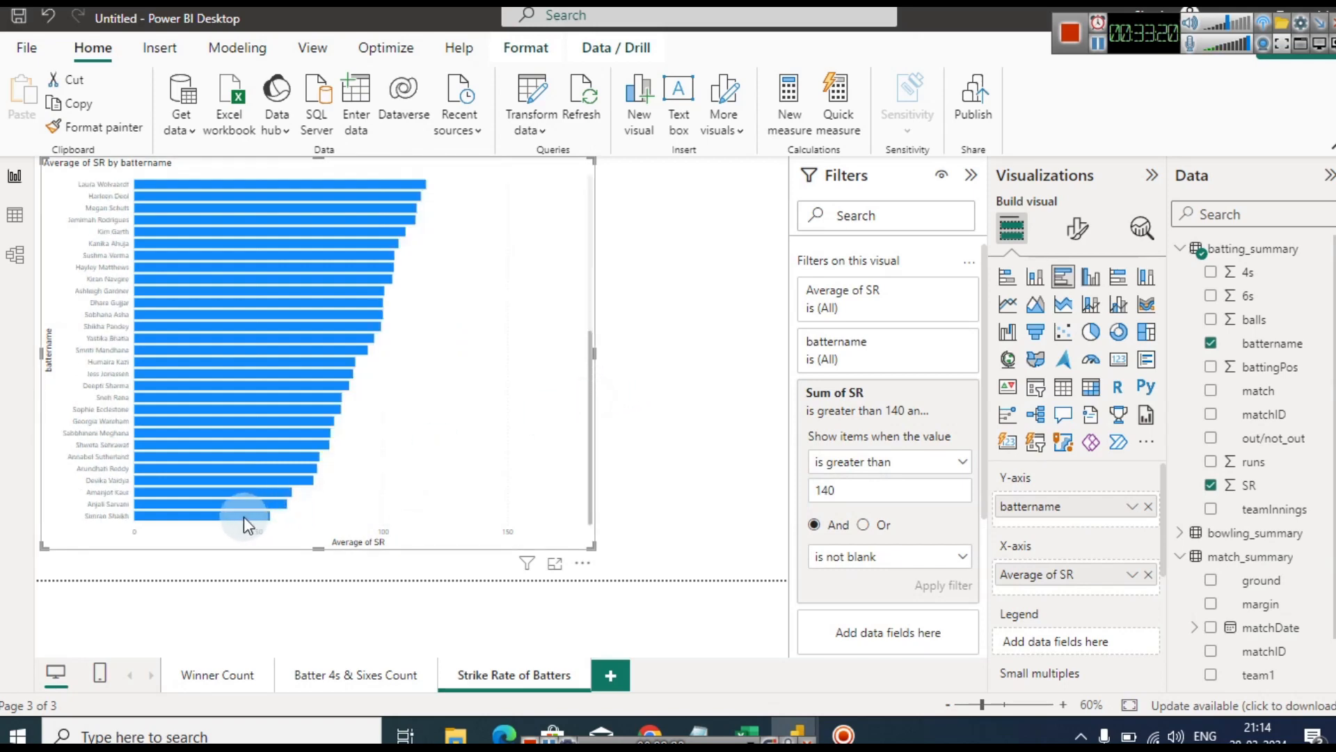
mouse_move(244, 516)
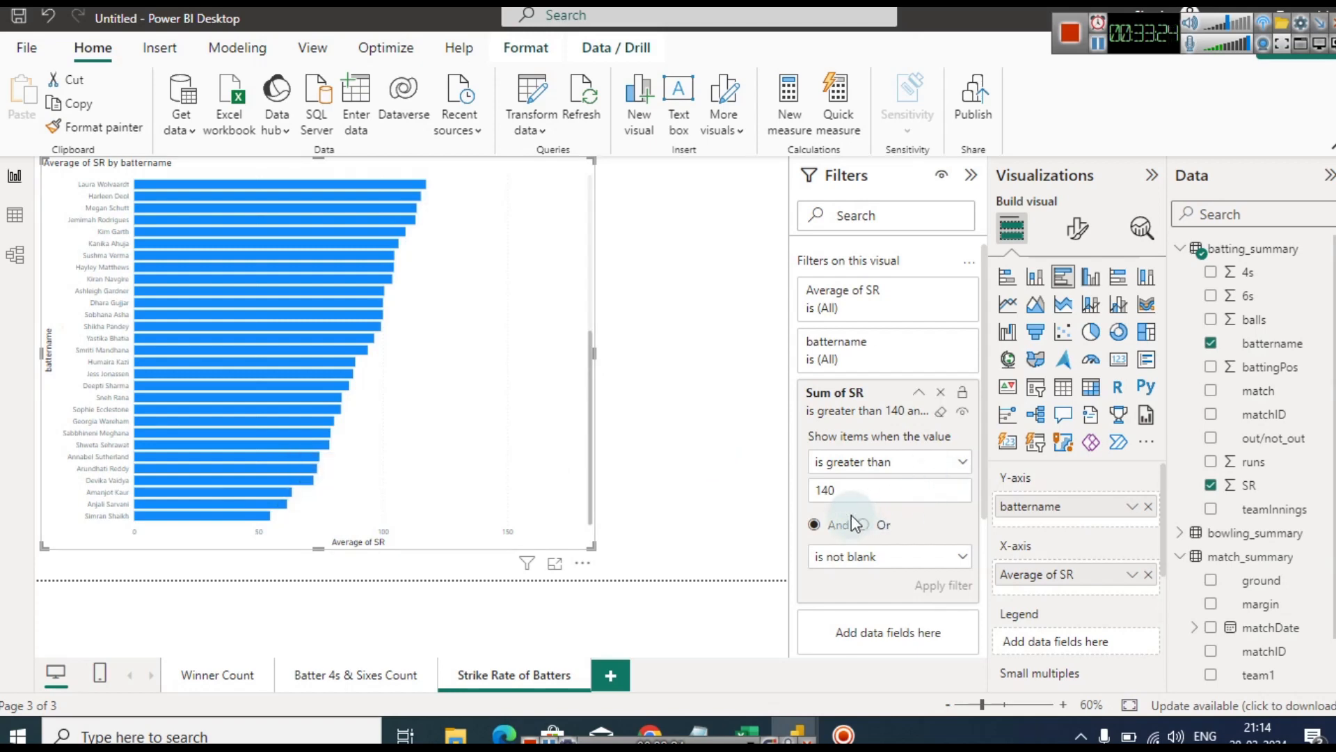
click(944, 392)
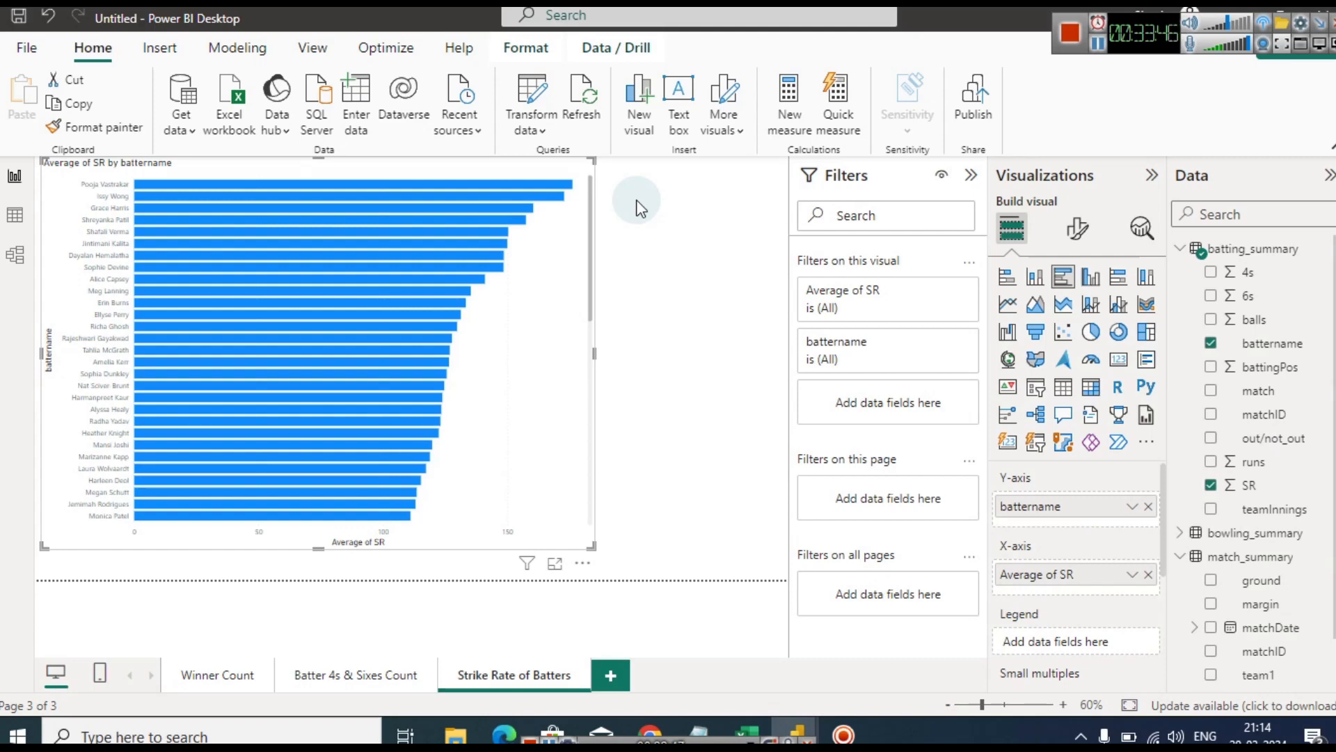
Return to the Batter 4s & Sixes Count page and check the aggregation options for the chart's 6s field
click(348, 672)
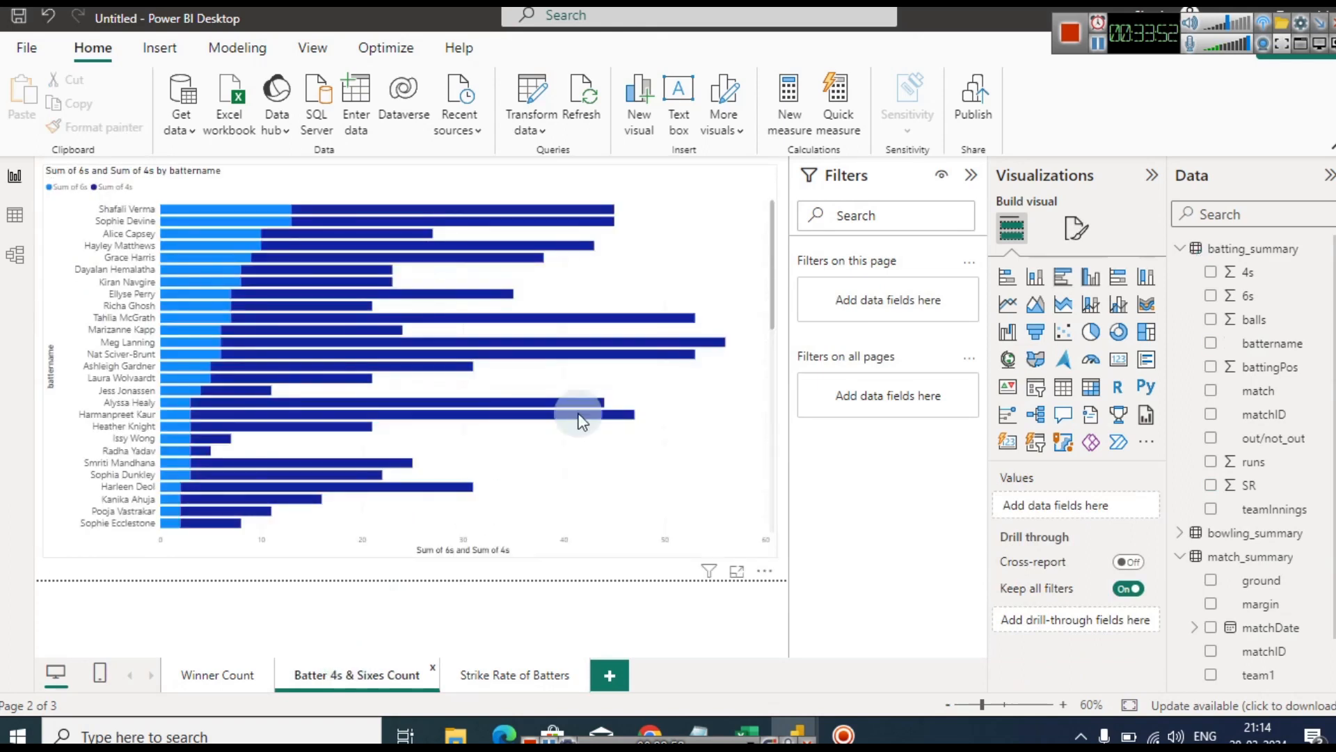
click(712, 244)
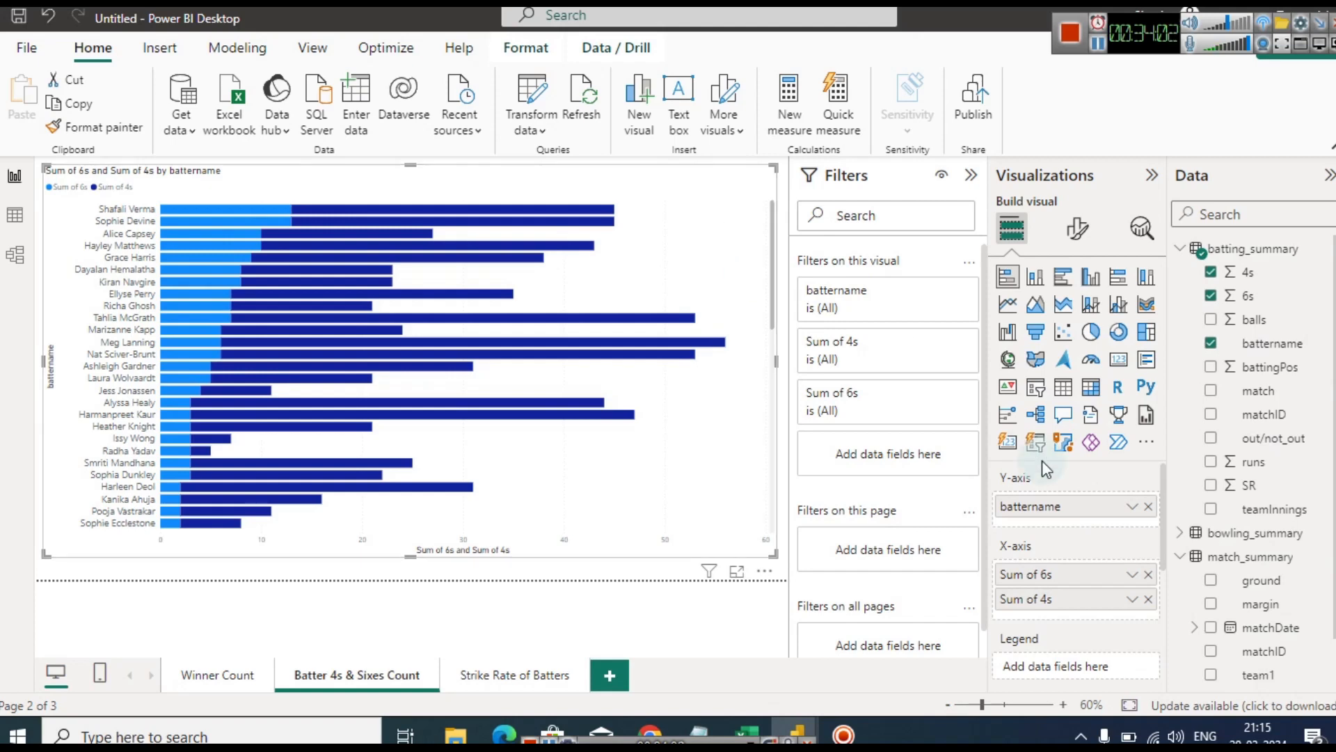
click(1132, 574)
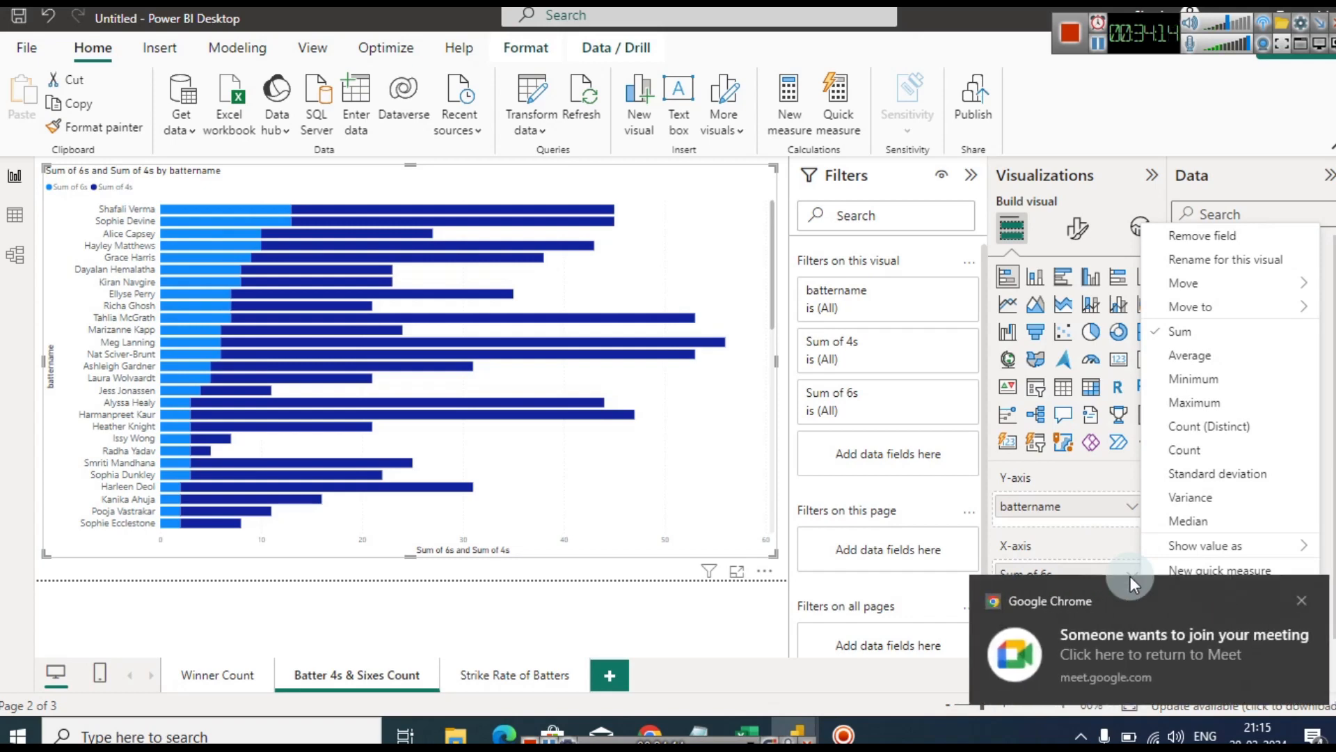
click(1094, 67)
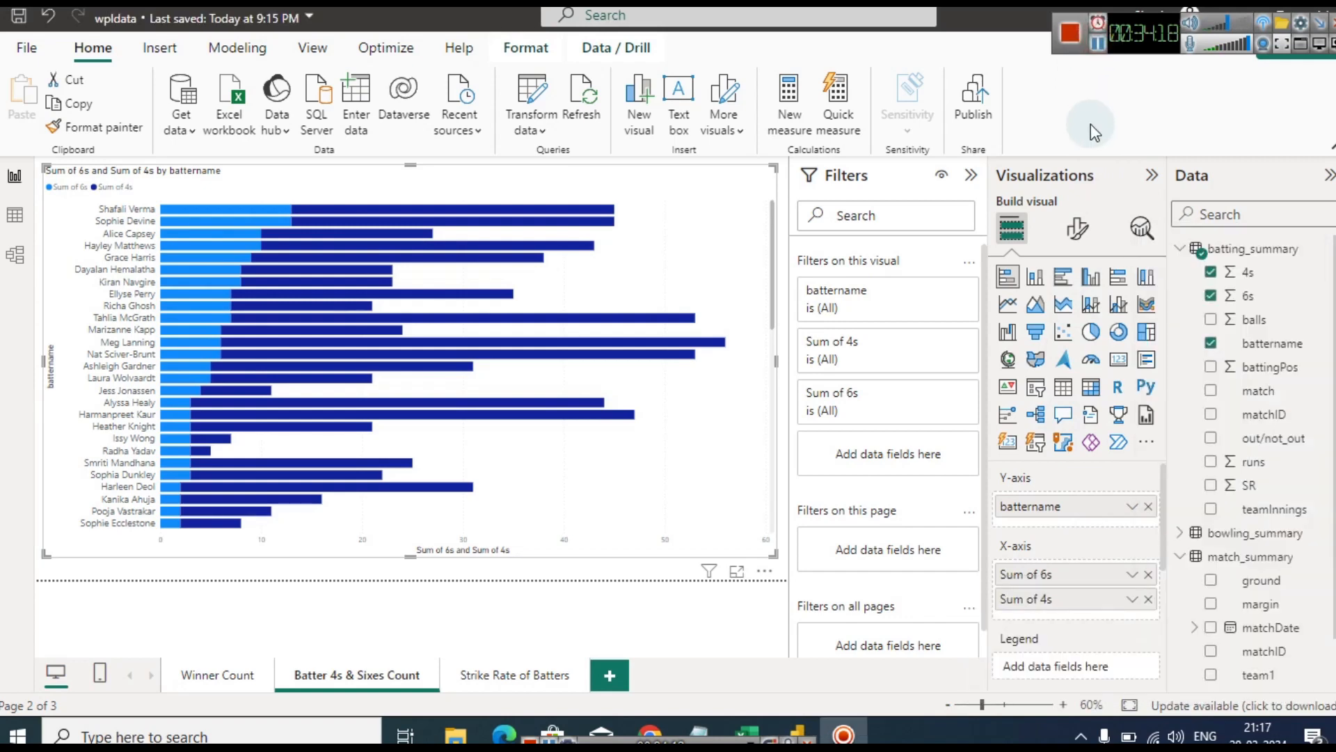